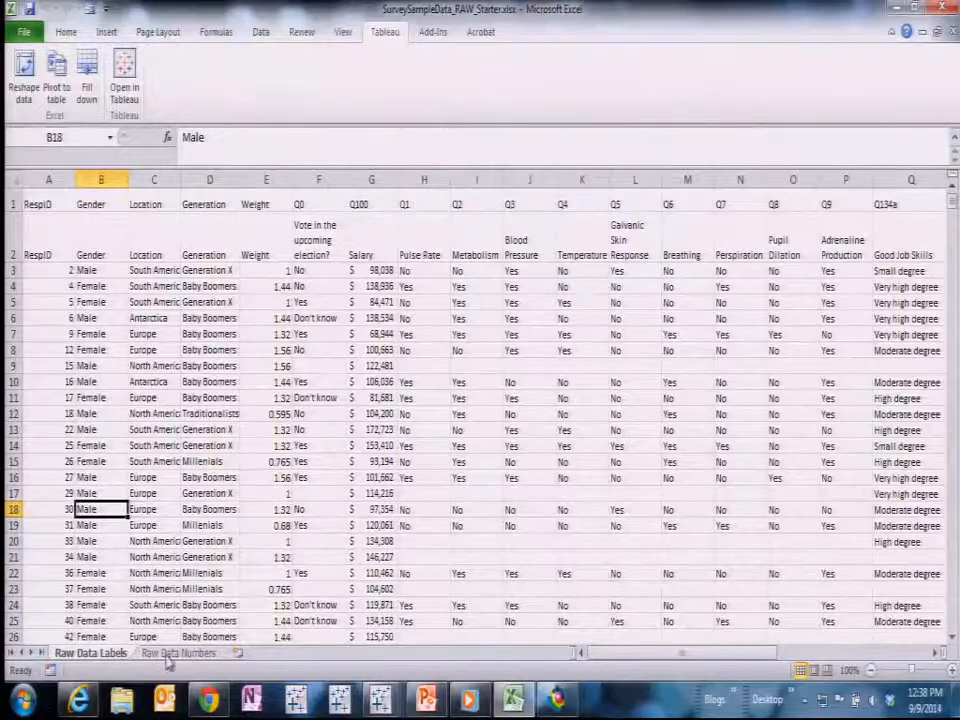
- Compare the Raw Data Numbers and Raw Data Labels sheets, then examine the question IDs and the descriptive header row in Raw Data Labels
click(170, 654)
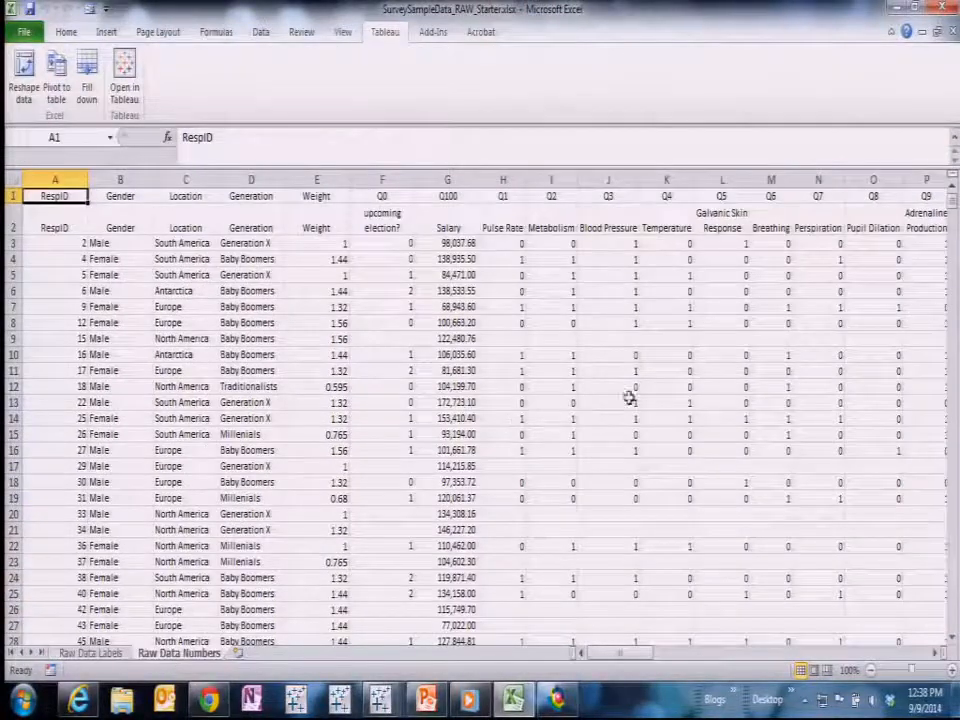
click(80, 652)
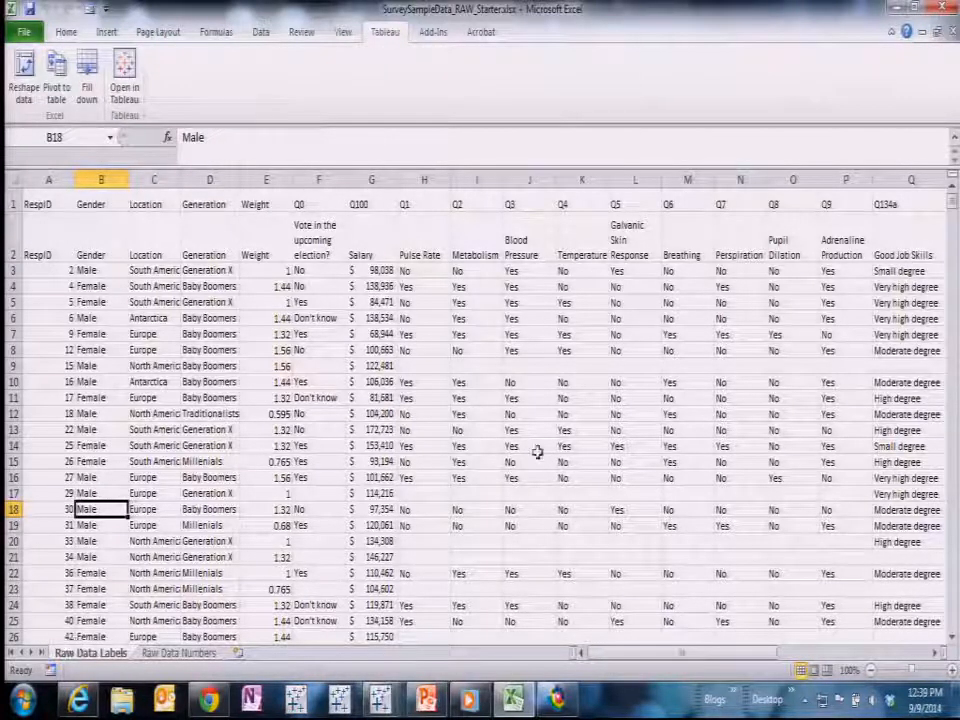
click(434, 202)
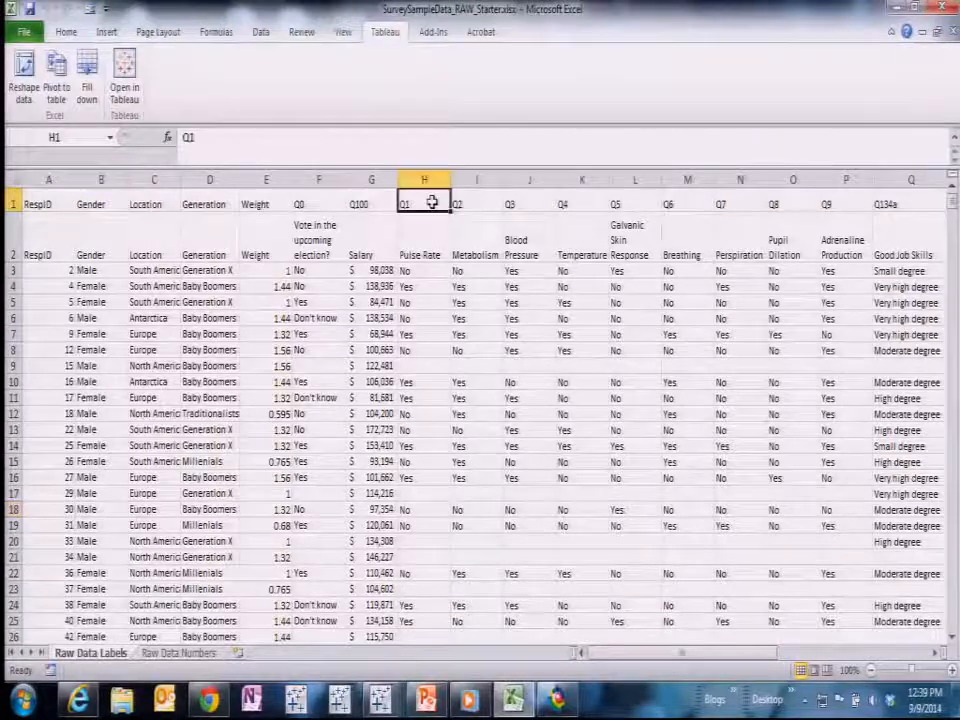
click(460, 199)
click(514, 201)
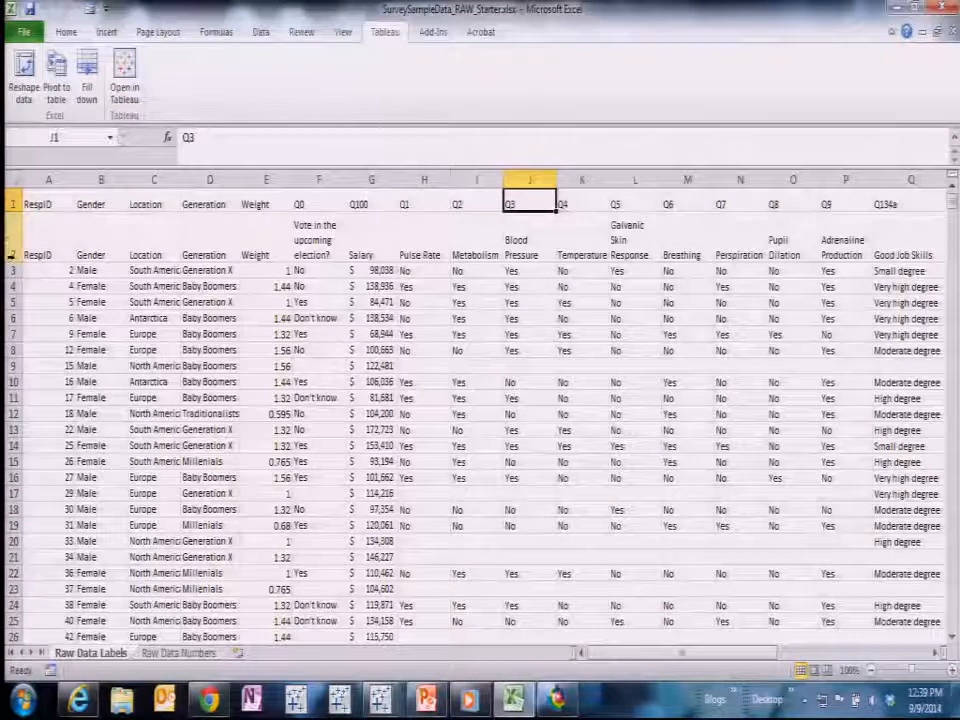
click(12, 254)
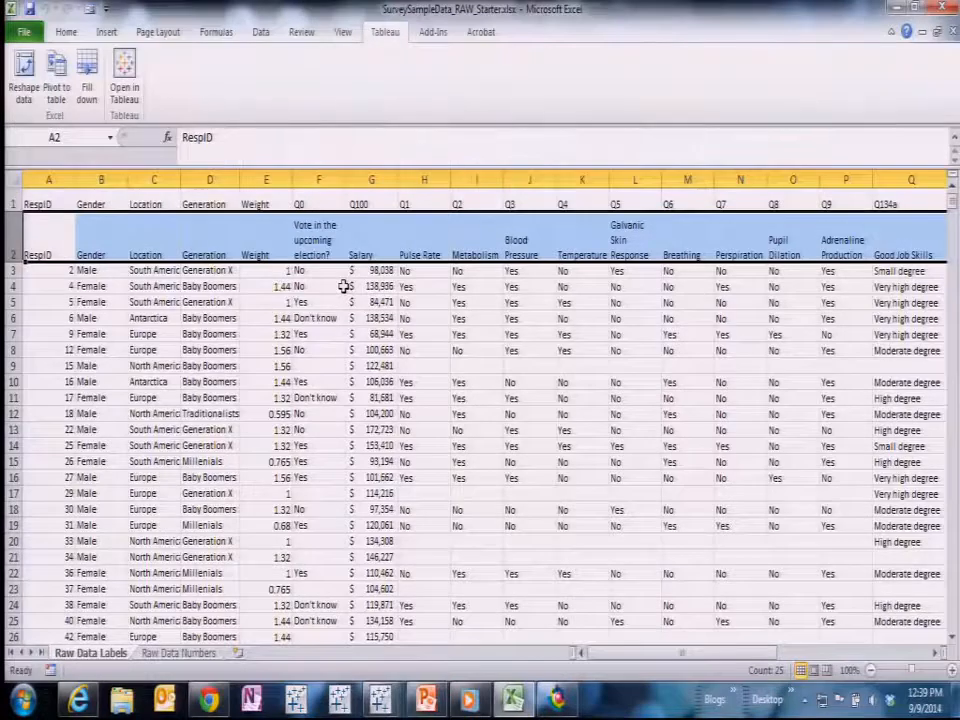
click(470, 220)
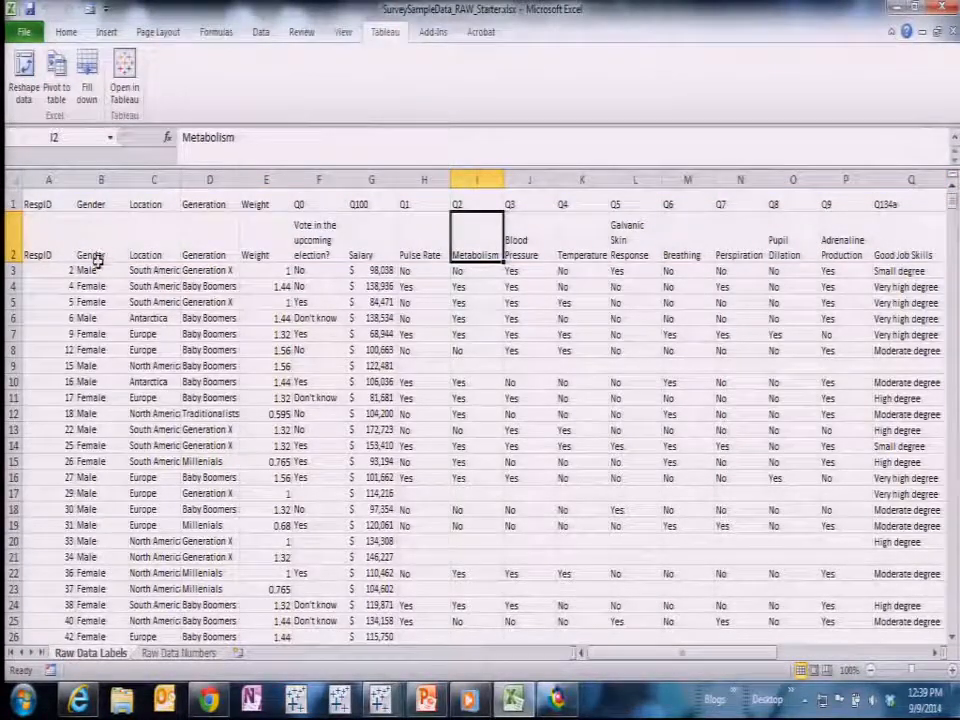
- Examine the Gender, Location, Generation and Weight columns of the Raw Data Labels sheet
click(97, 179)
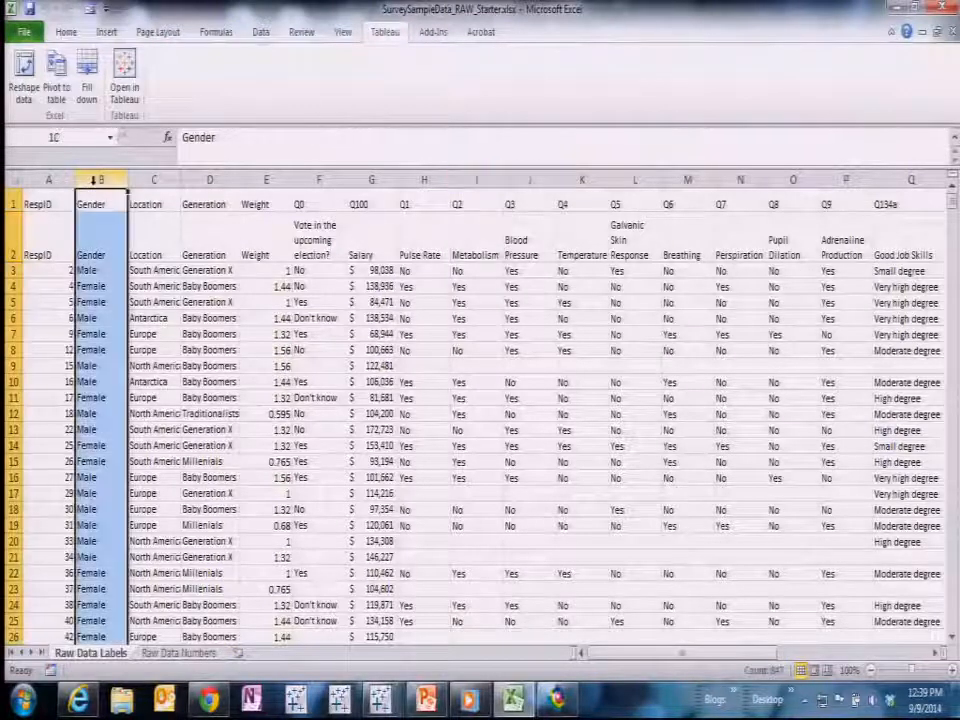
click(168, 177)
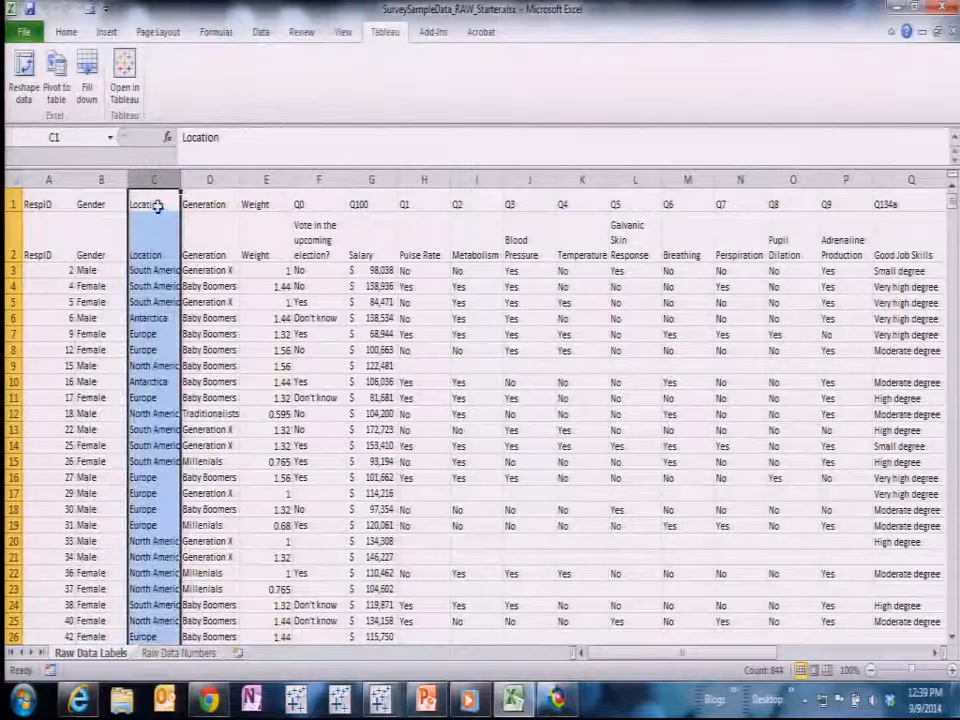
click(100, 180)
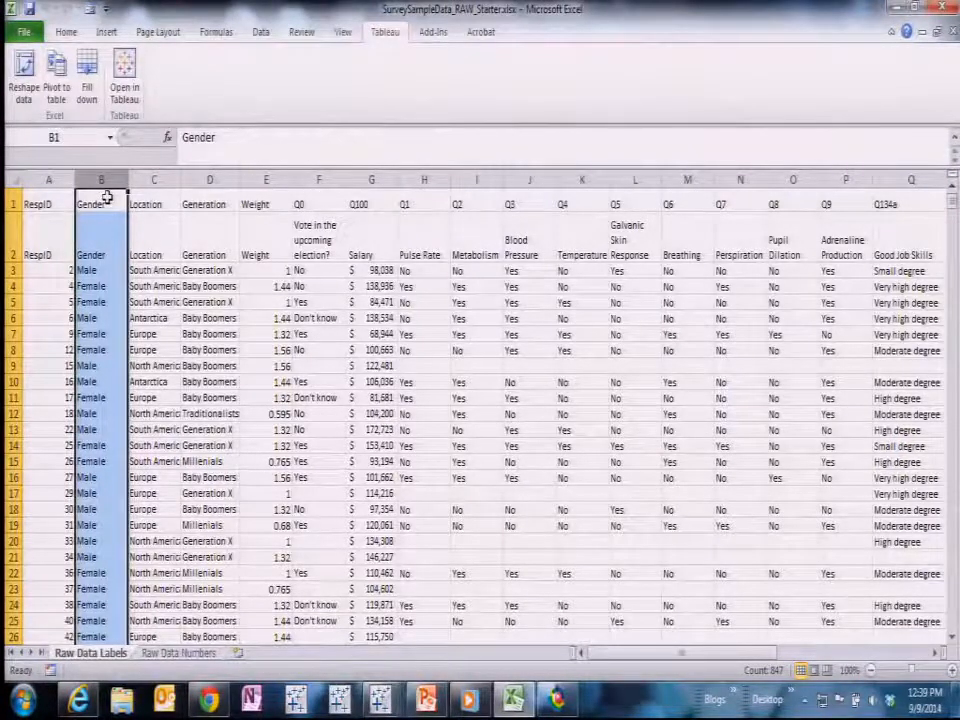
click(210, 180)
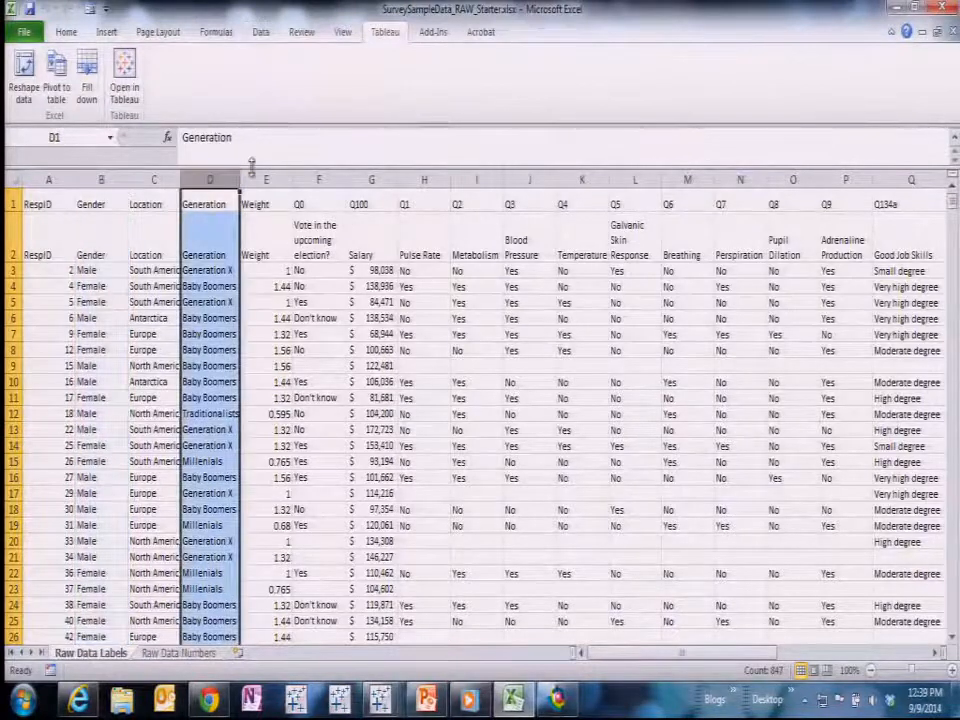
click(236, 210)
click(265, 181)
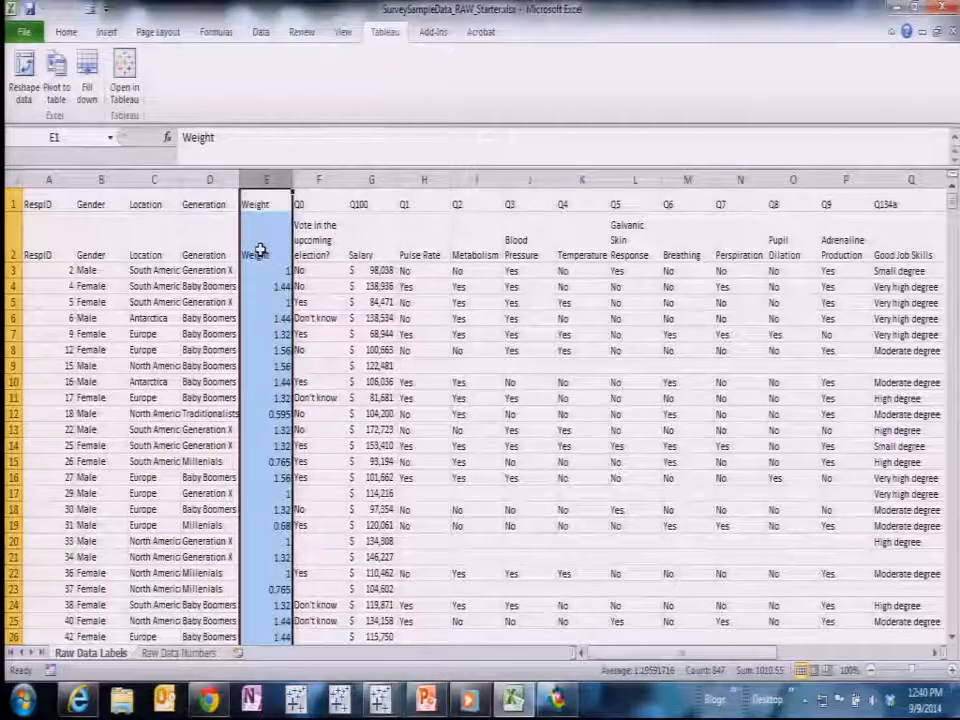
click(77, 268)
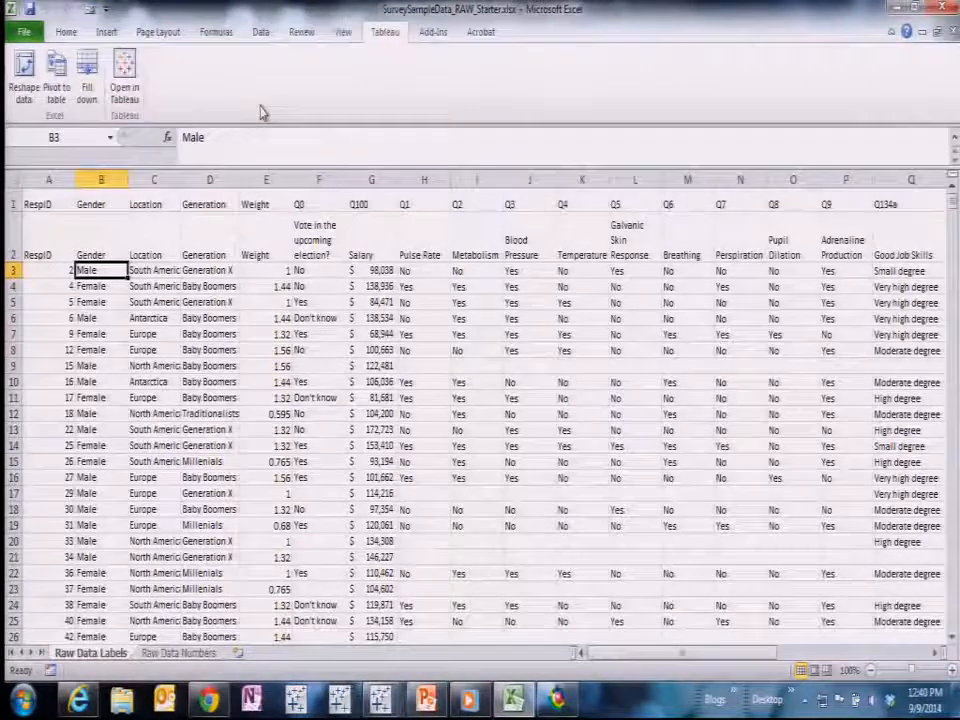
- Copy the RespID through Weight columns (A to E) from Raw Data Labels into a new sheet named Demographics, starting at A1
drag(57, 189, 247, 148)
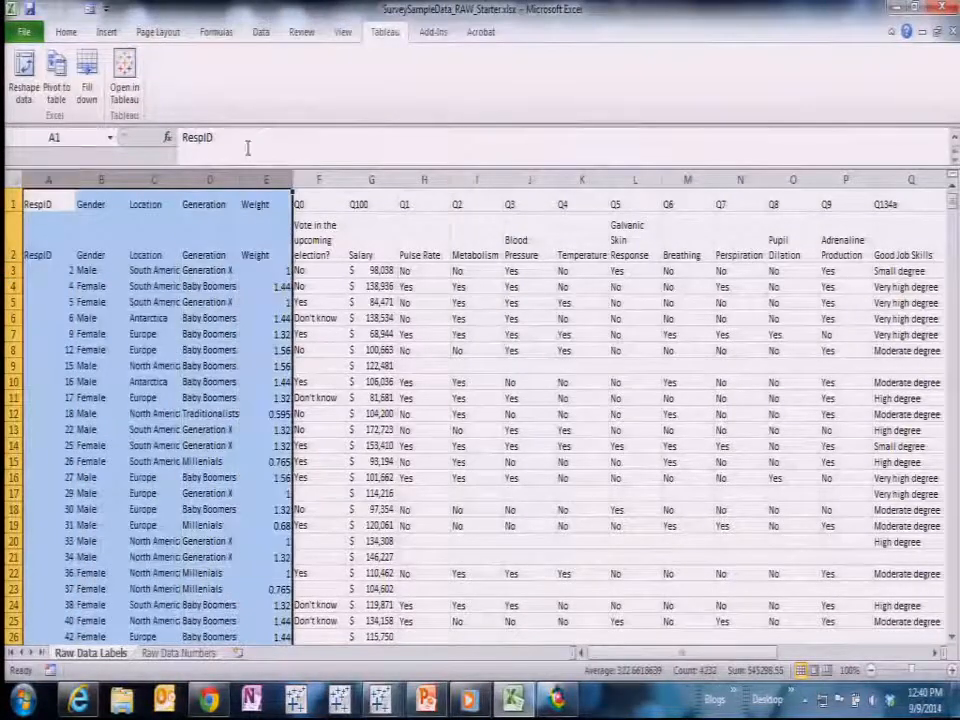
key(ctrl+c)
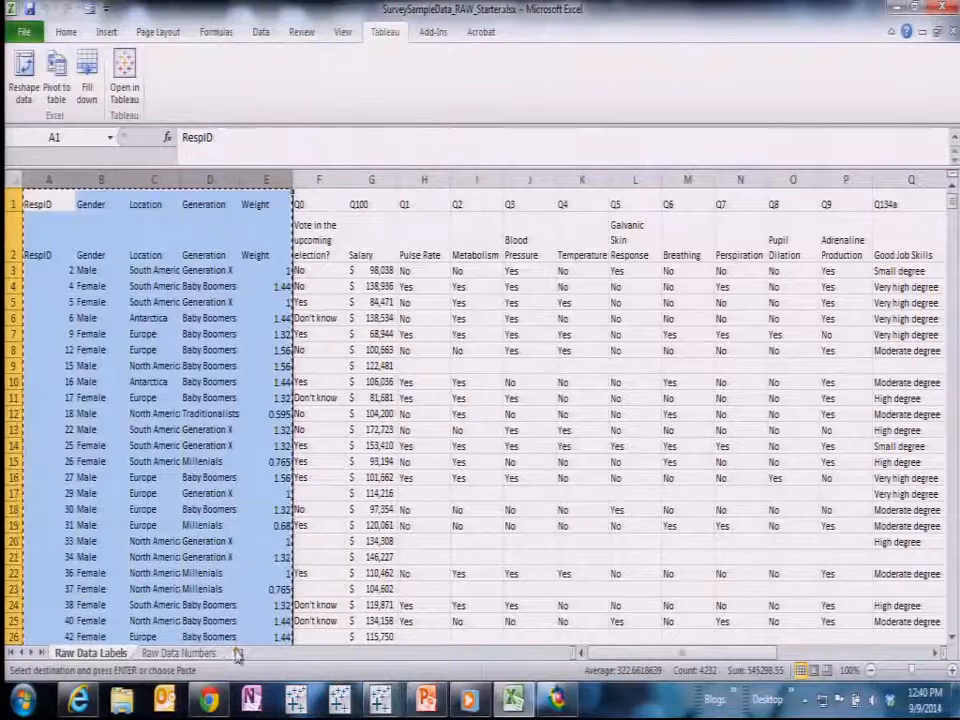
click(237, 653)
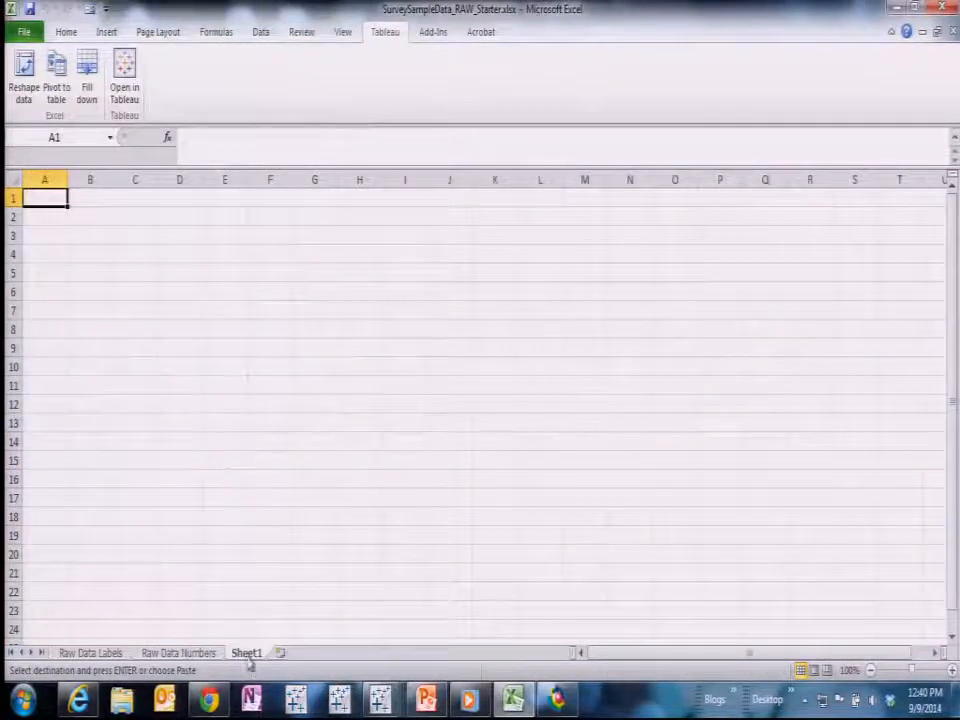
double_click(246, 653)
text(D)
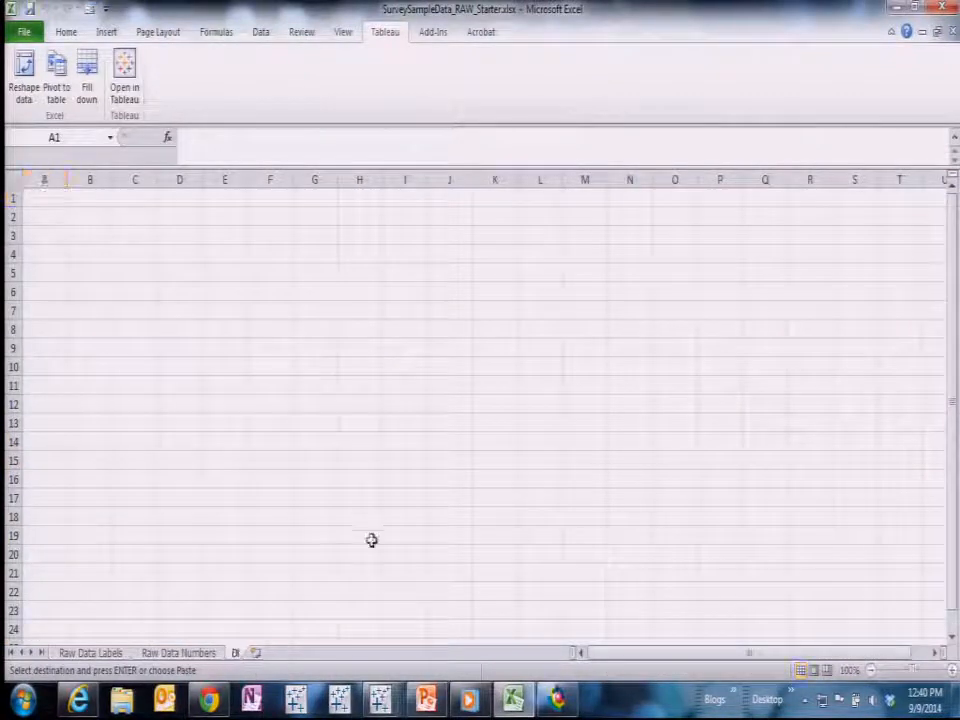
text(emographics)
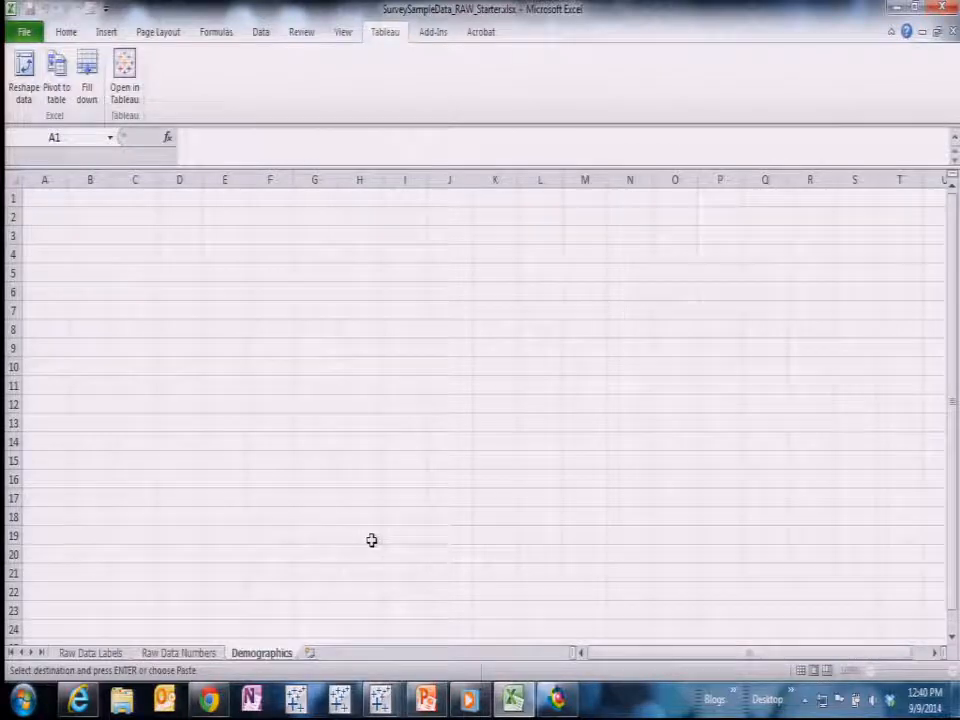
key(Return)
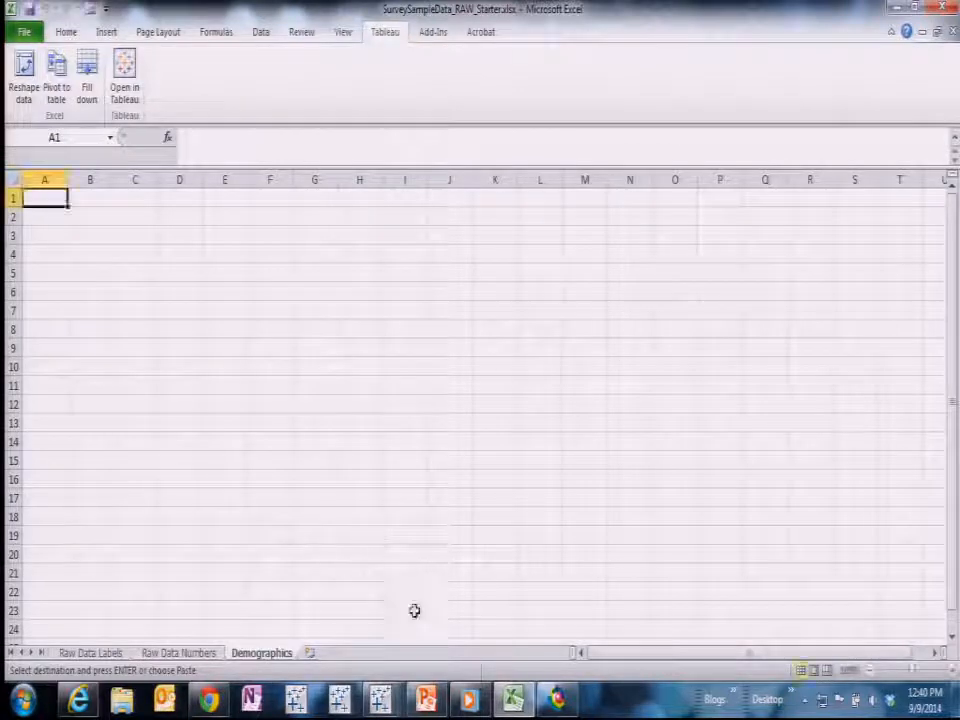
key(ctrl+v)
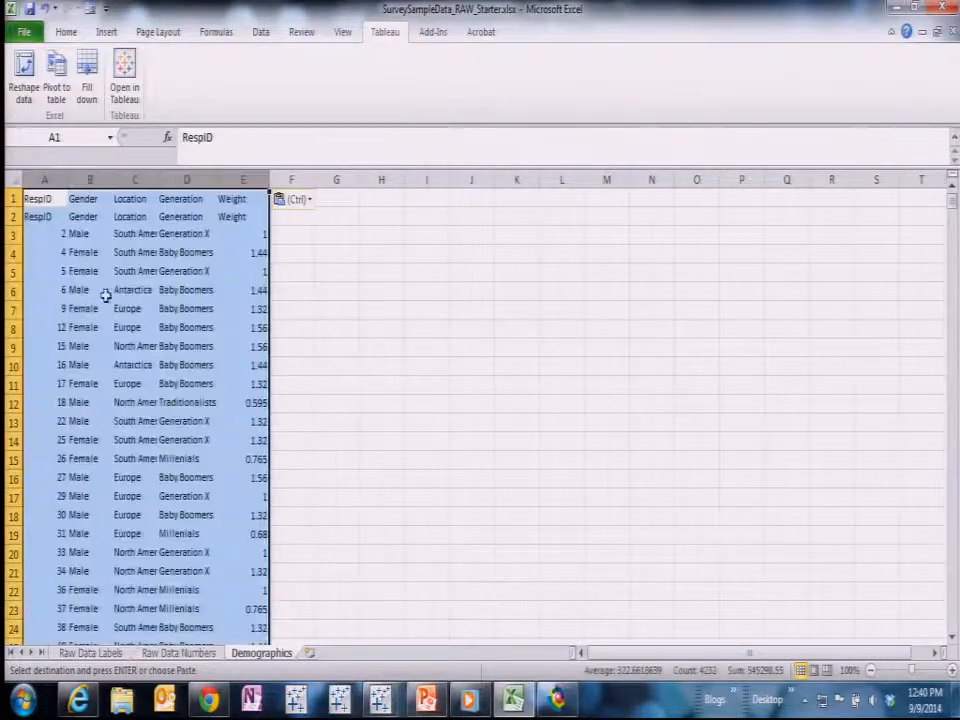
- Delete the duplicate header row 2 from the Demographics sheet
click(13, 216)
right_click(13, 216)
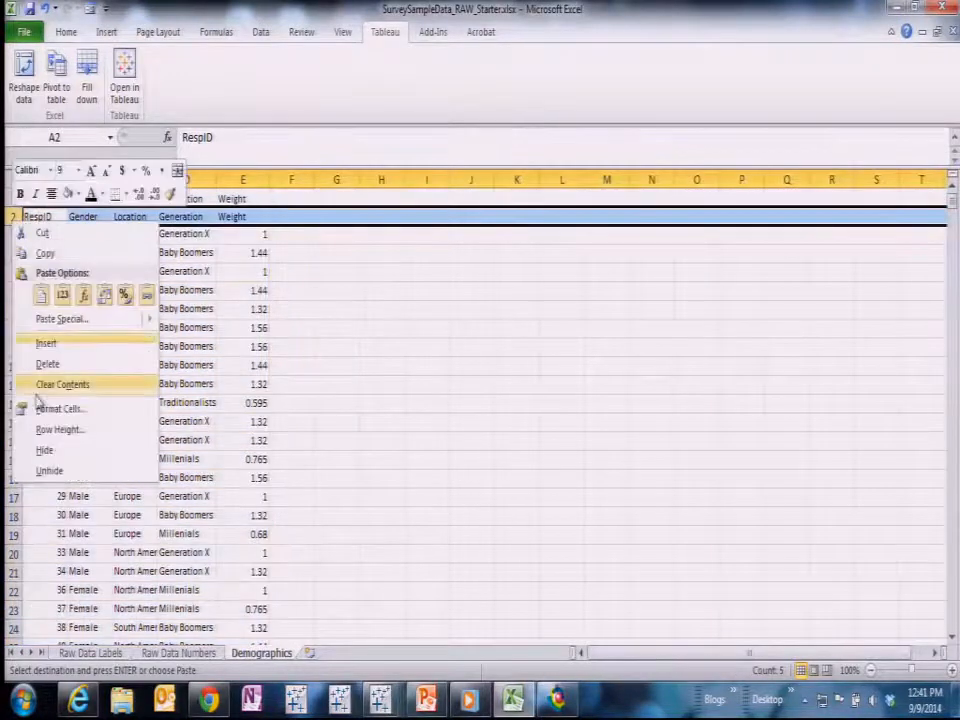
click(32, 364)
drag(45, 346, 55, 366)
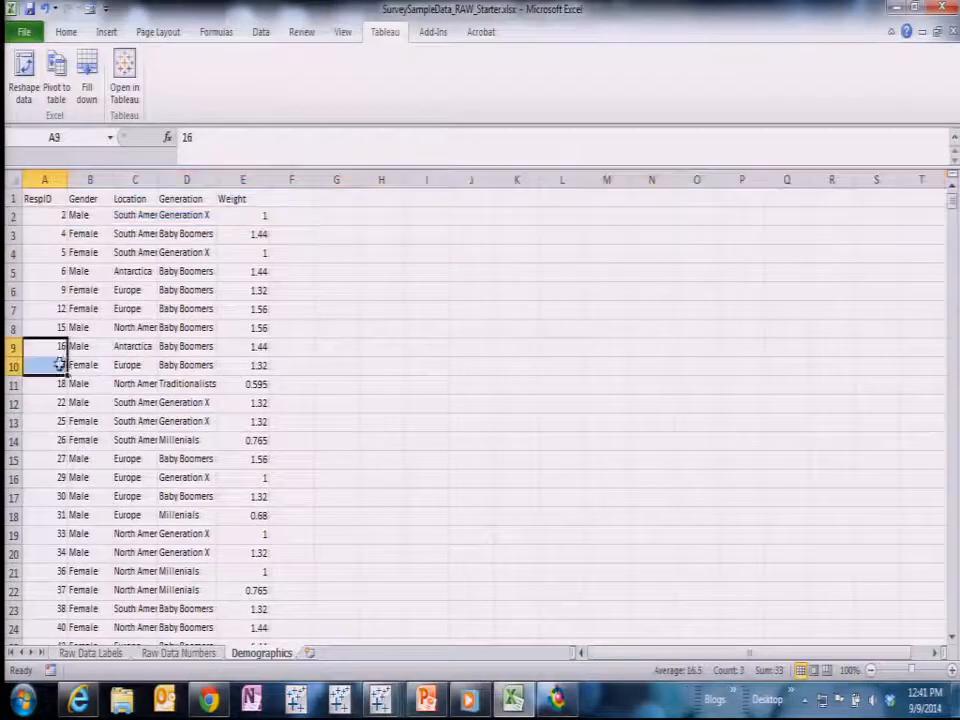
- Examine how the question IDs in row 1 of Raw Data Labels pair with the question texts in row 2
click(110, 653)
click(154, 445)
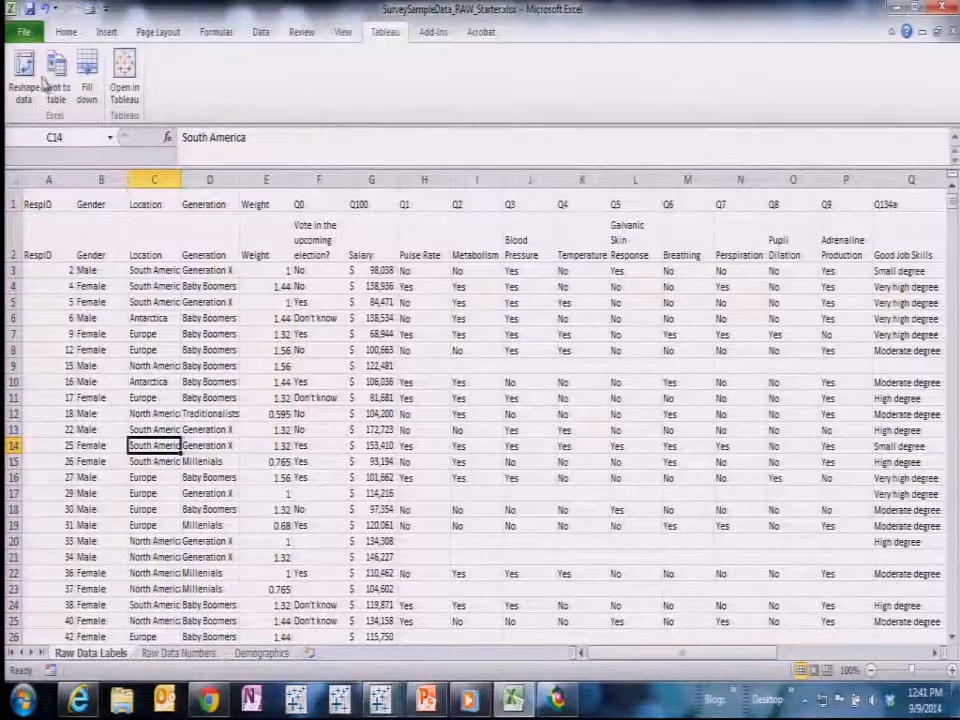
click(431, 249)
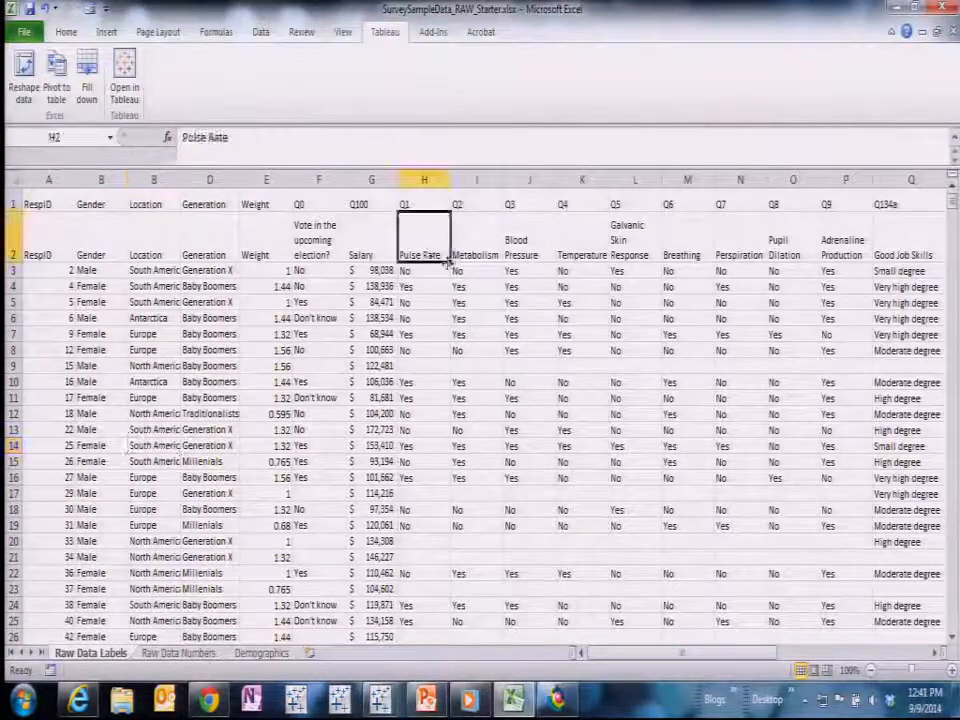
click(480, 245)
click(522, 238)
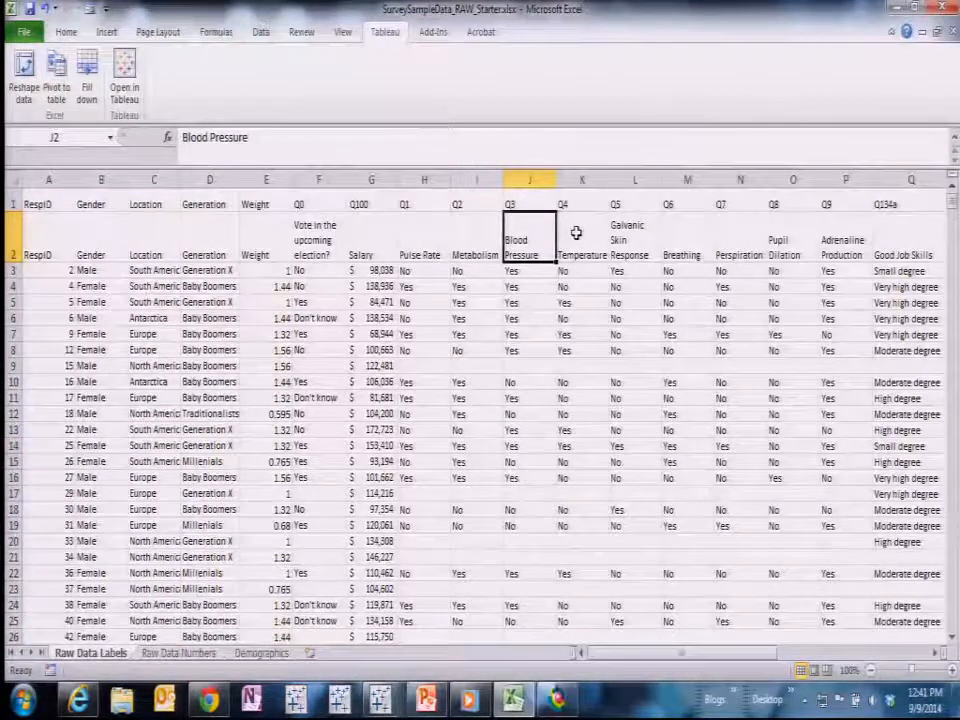
click(597, 238)
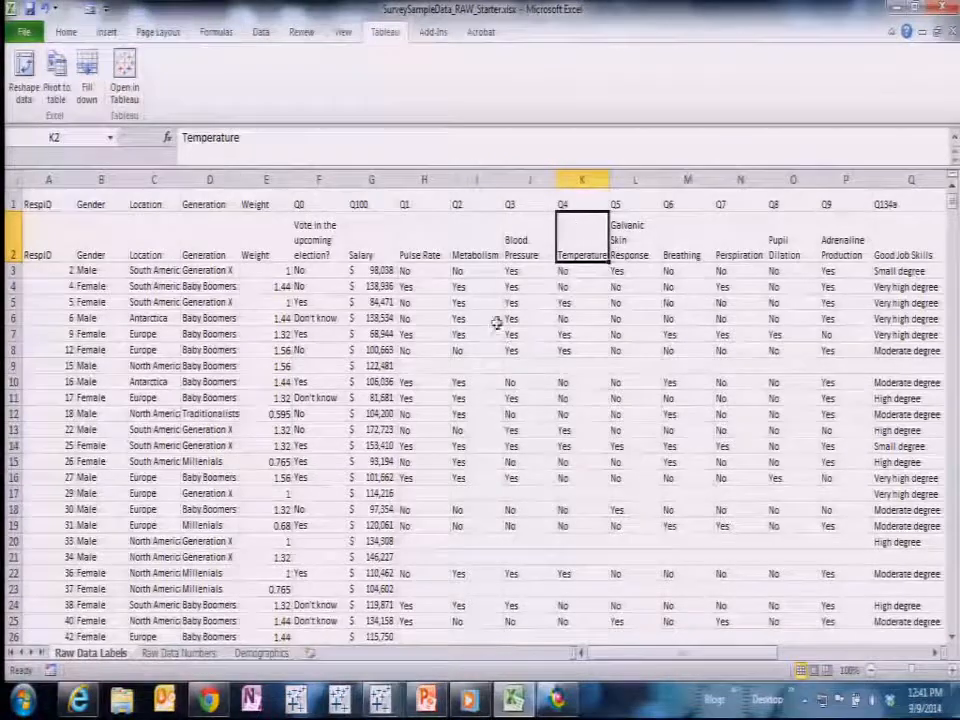
click(418, 202)
click(423, 236)
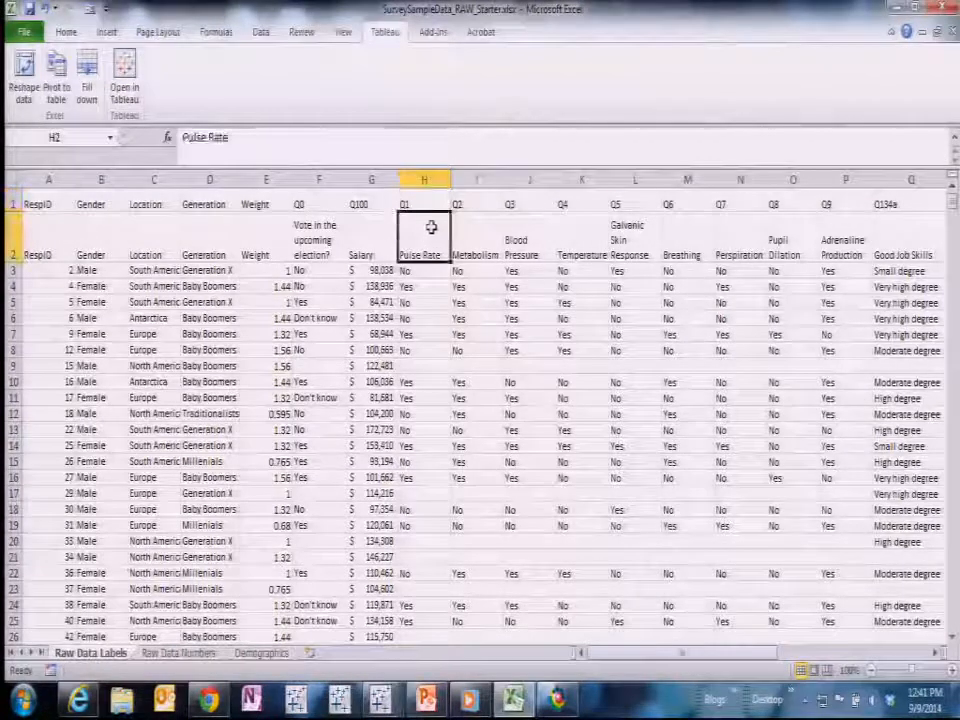
click(469, 203)
click(471, 242)
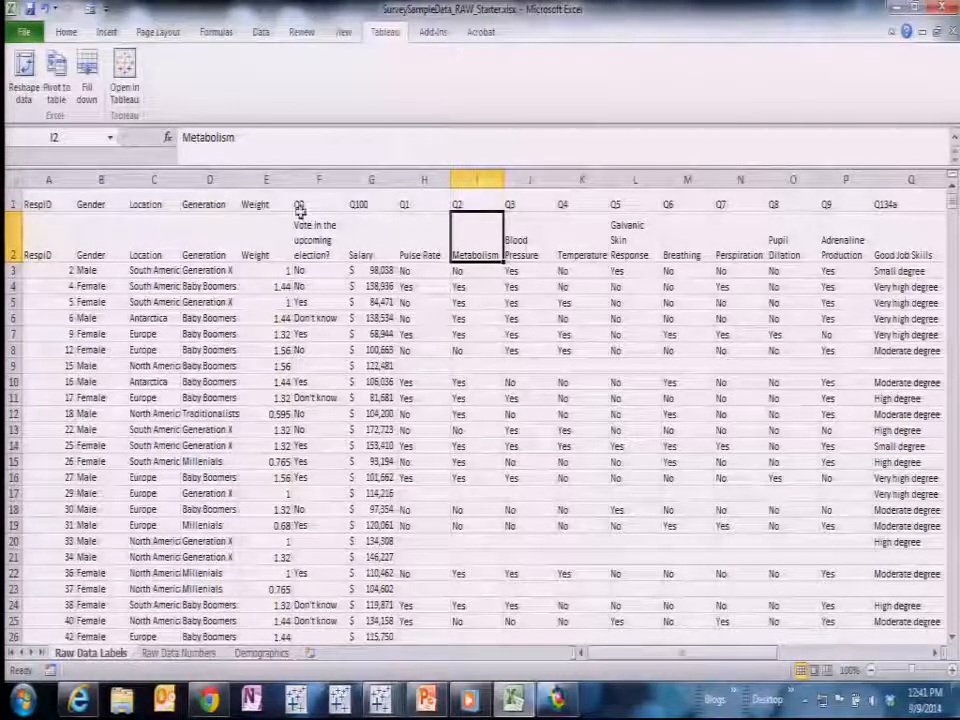
drag(13, 204, 24, 245)
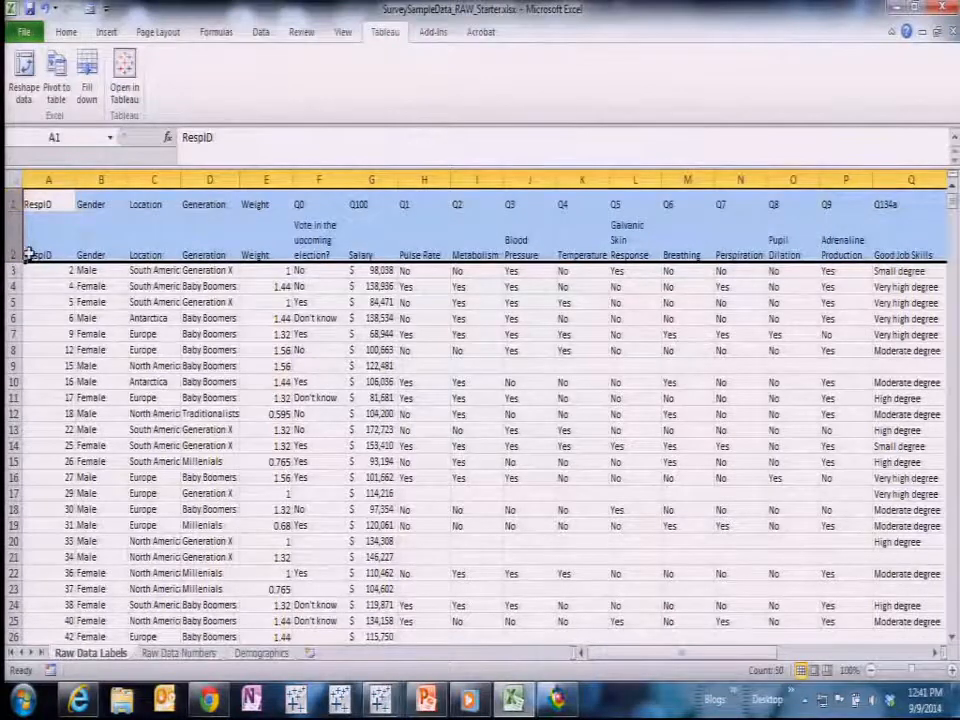
click(98, 236)
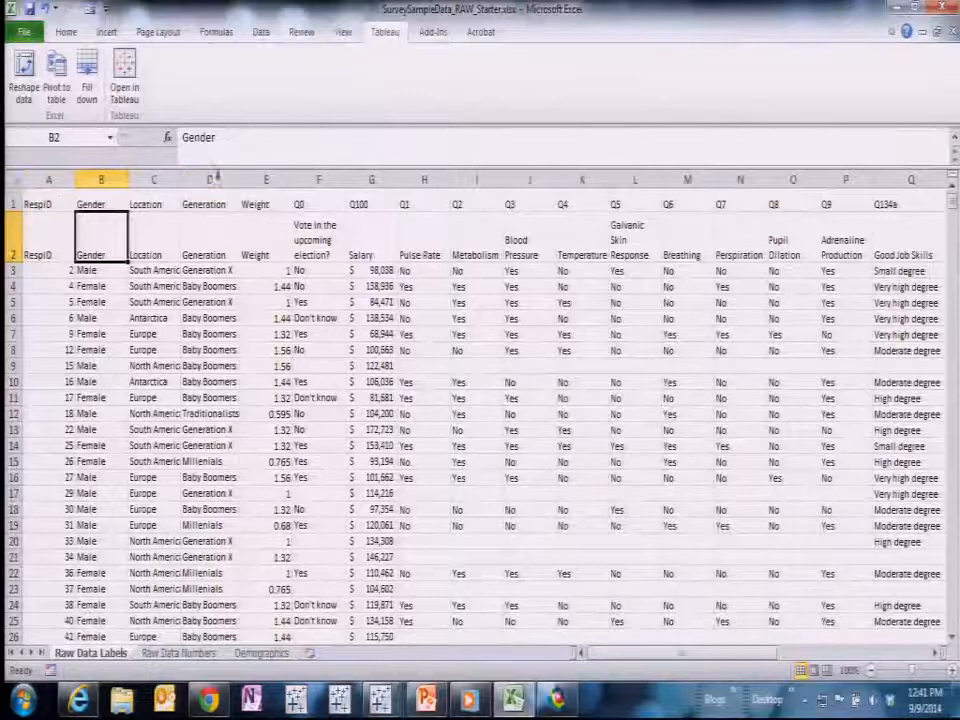
- Copy header rows 1 and 2 of Raw Data Labels transposed into a new sheet at A1, and widen columns A and B
drag(14, 204, 14, 230)
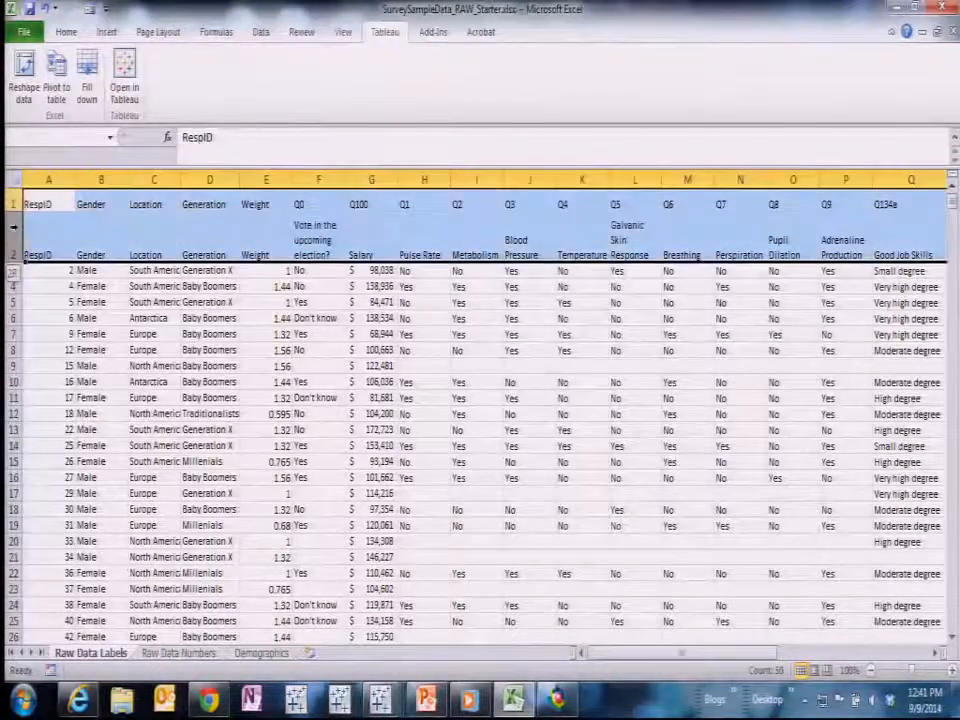
key(ctrl+c)
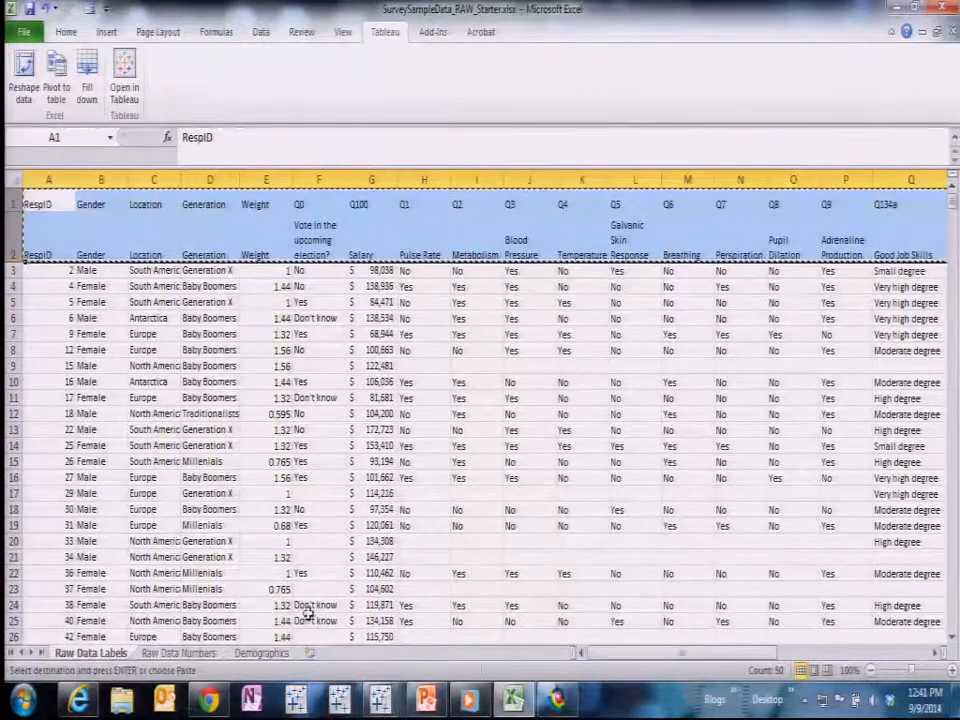
click(311, 653)
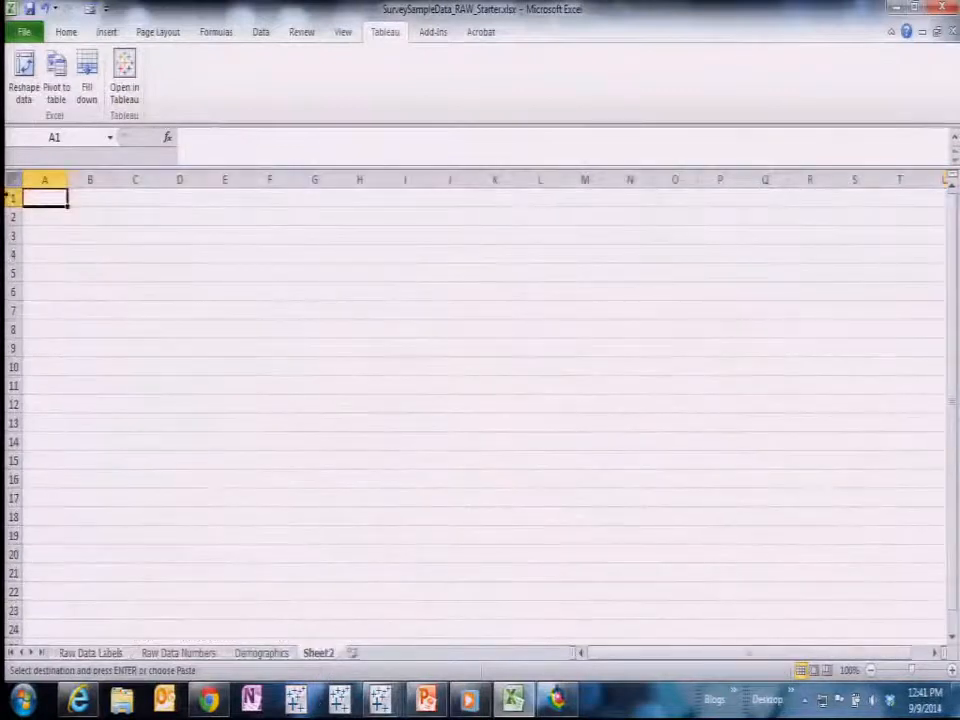
click(64, 33)
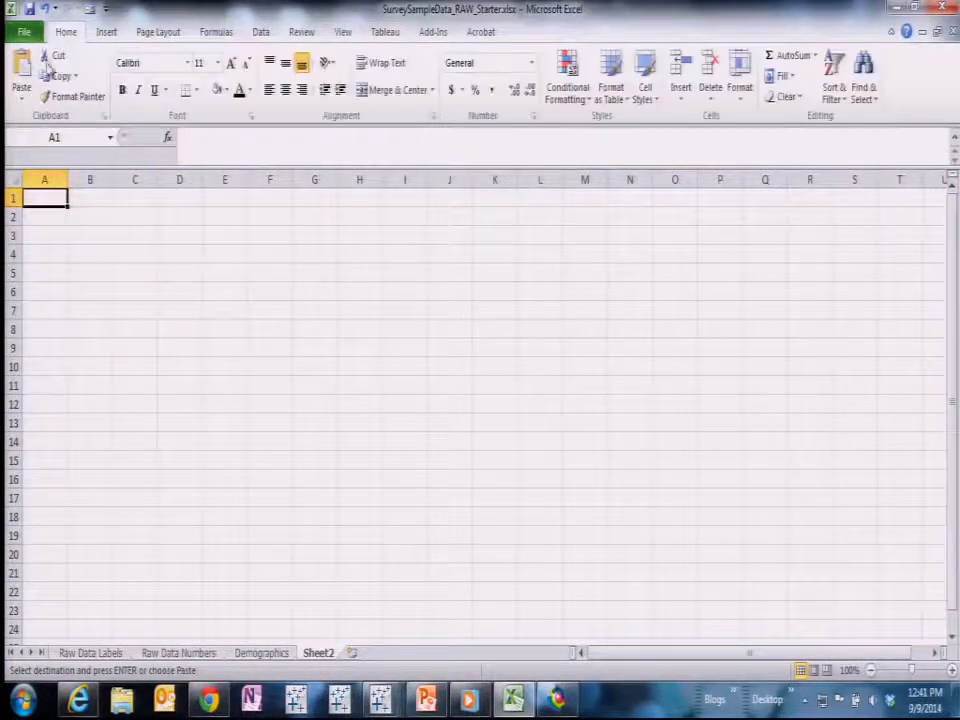
click(21, 95)
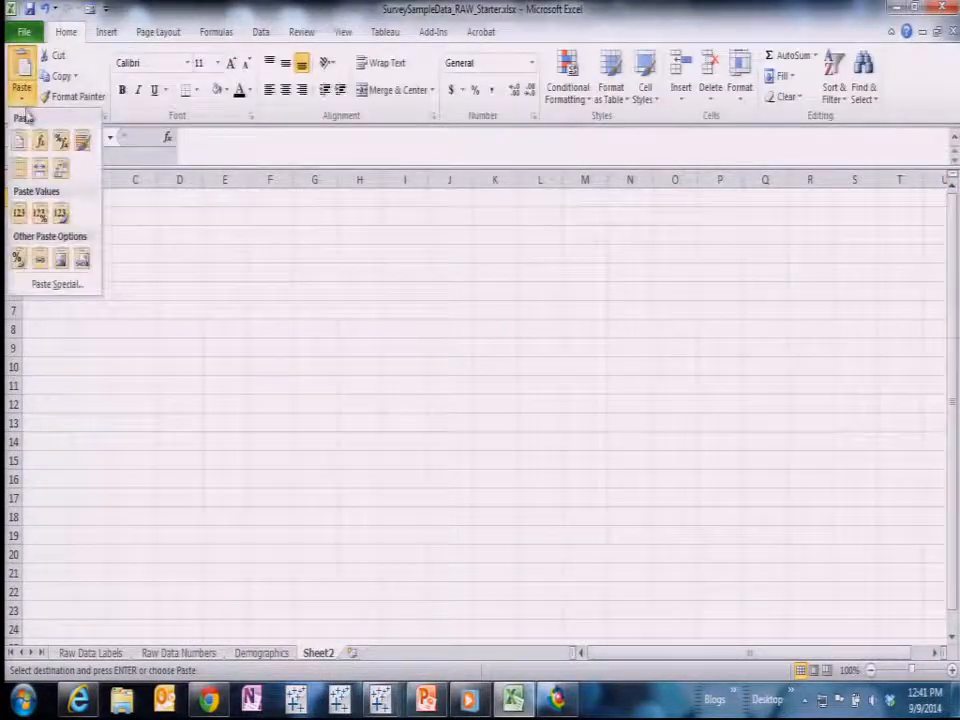
click(49, 285)
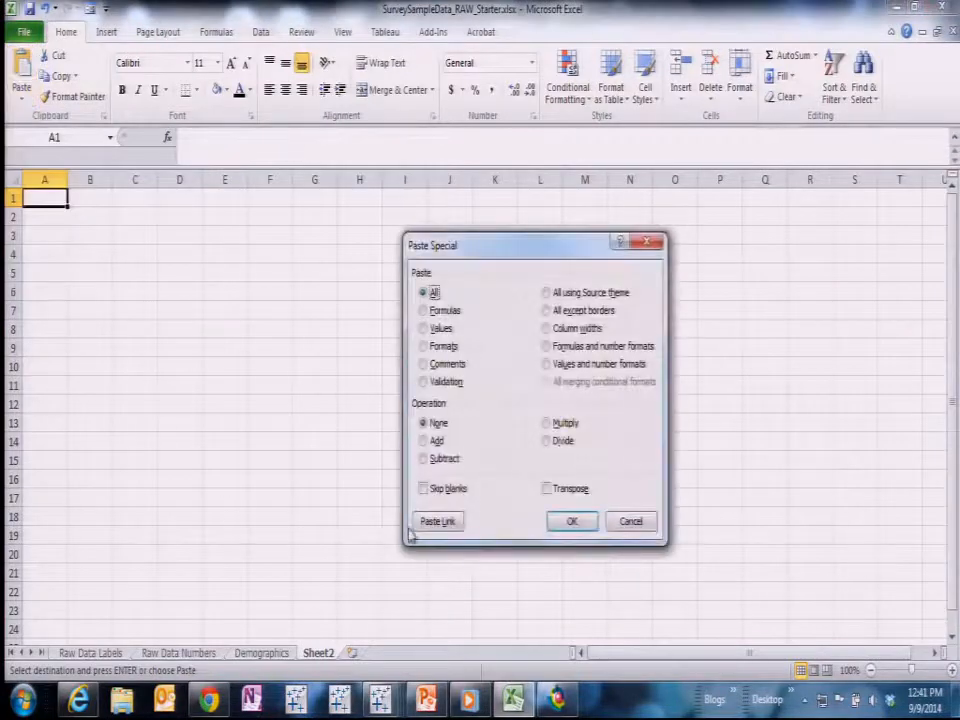
click(546, 488)
click(572, 521)
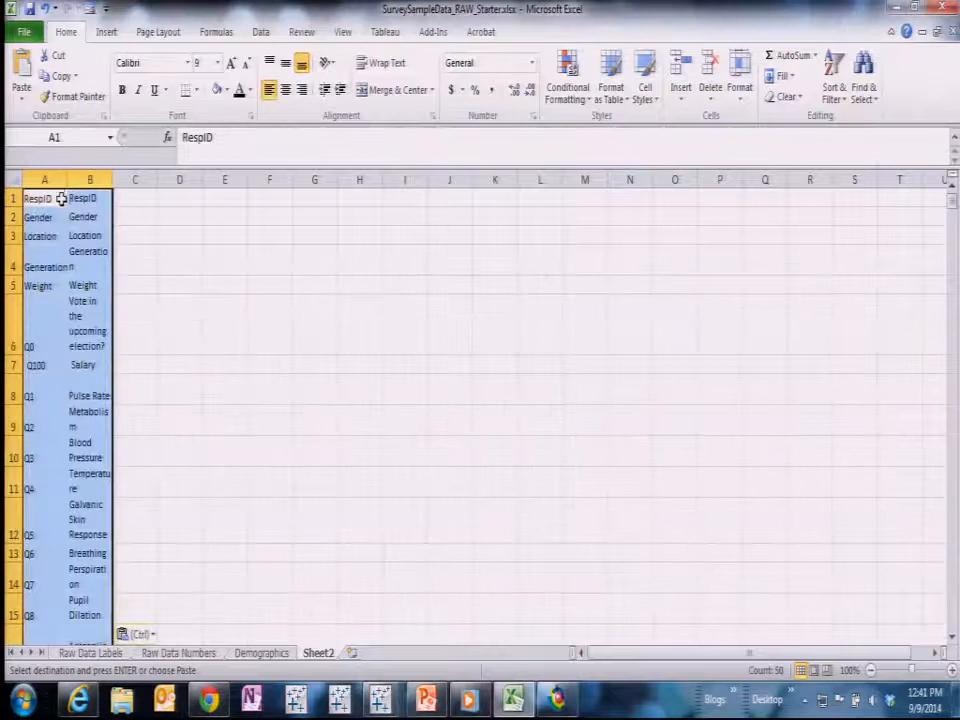
drag(67, 180, 163, 180)
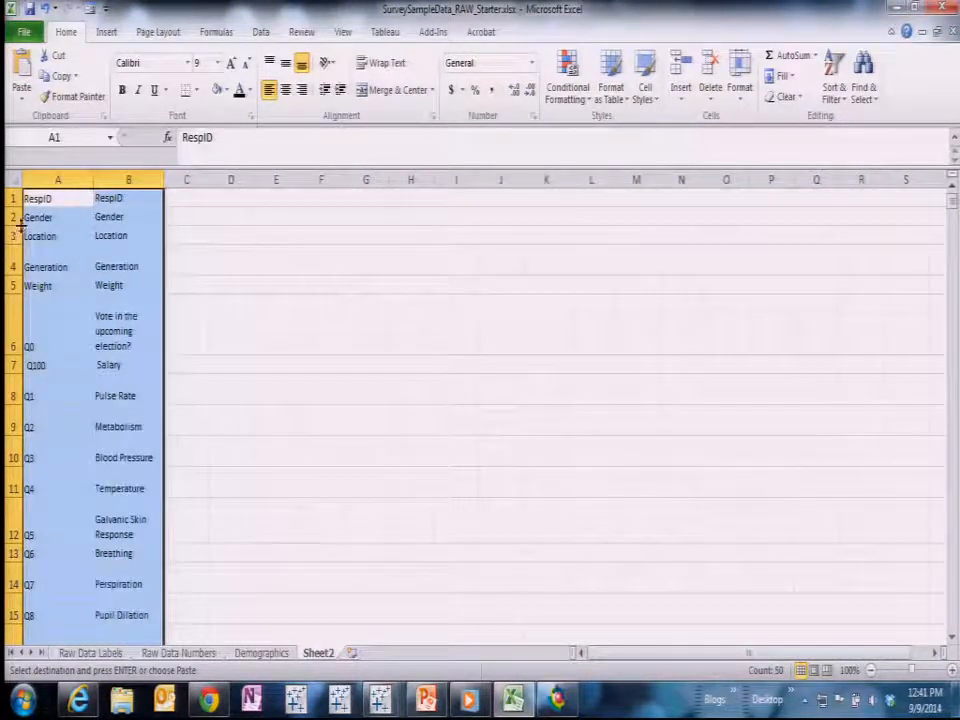
- Delete the Gender, Location, Generation and Weight rows (2 to 5) from the transposed question list
drag(10, 218, 15, 284)
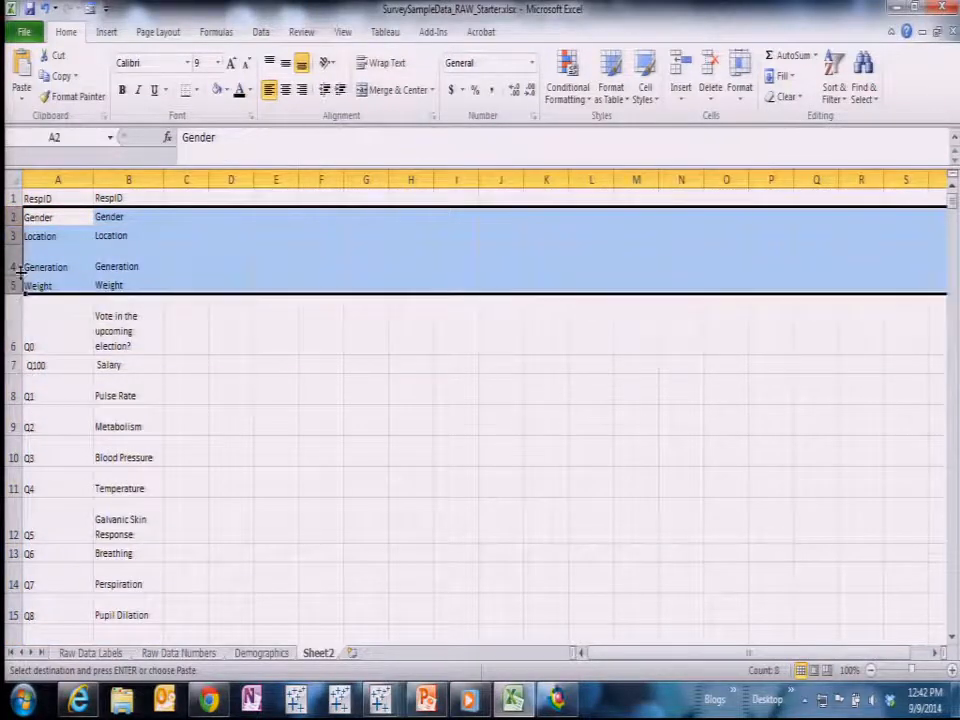
right_click(14, 284)
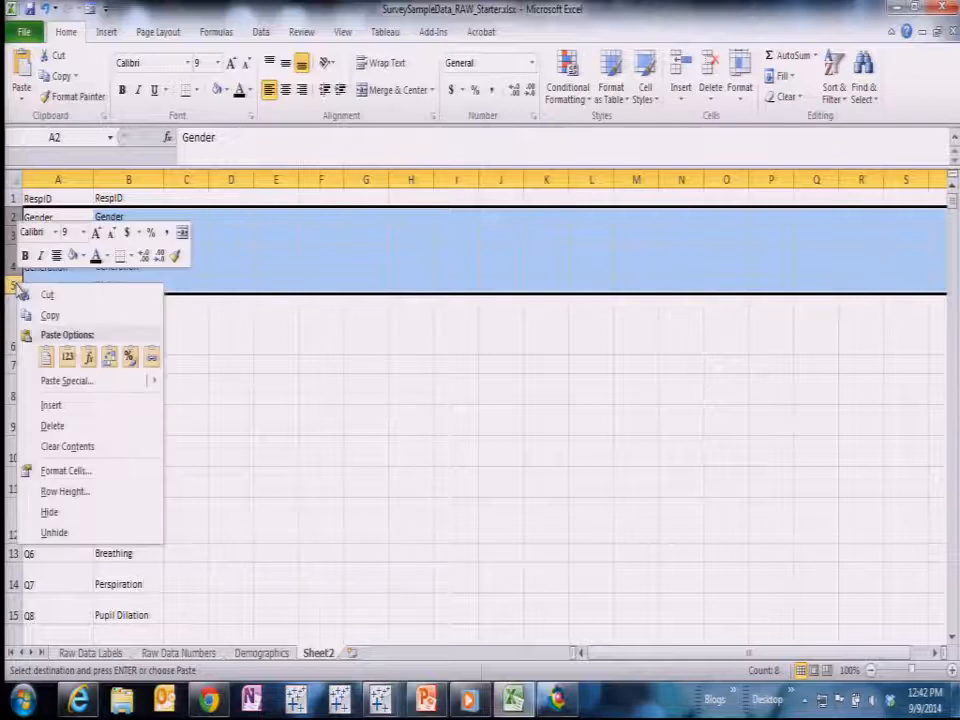
click(82, 428)
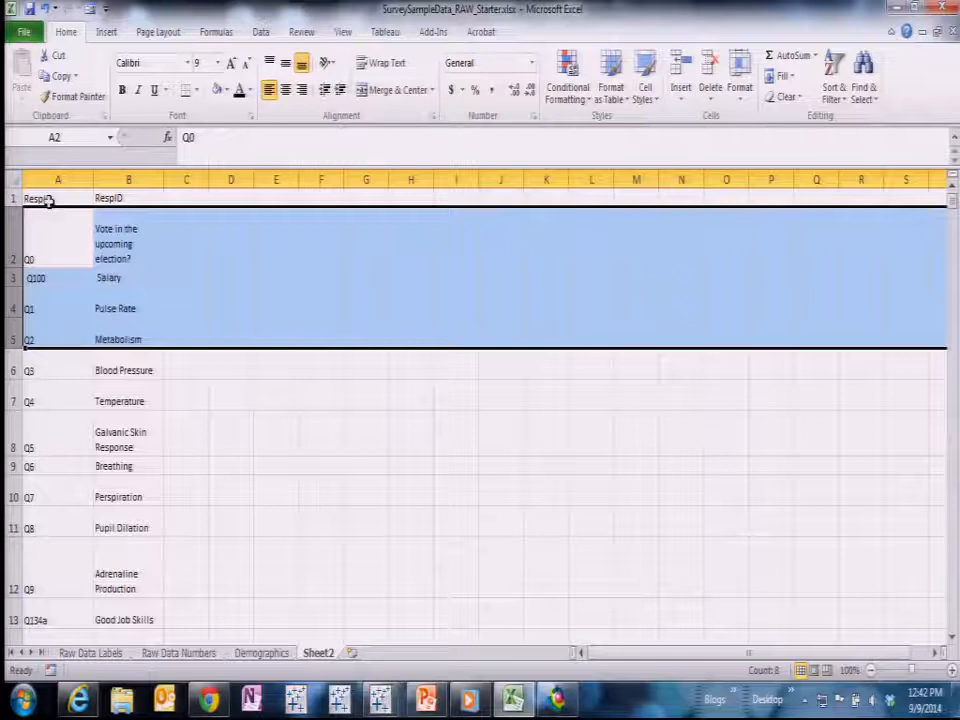
- Replace the headers of the question list with QuestionID in A1 and Wording in B1
click(48, 199)
text(Question)
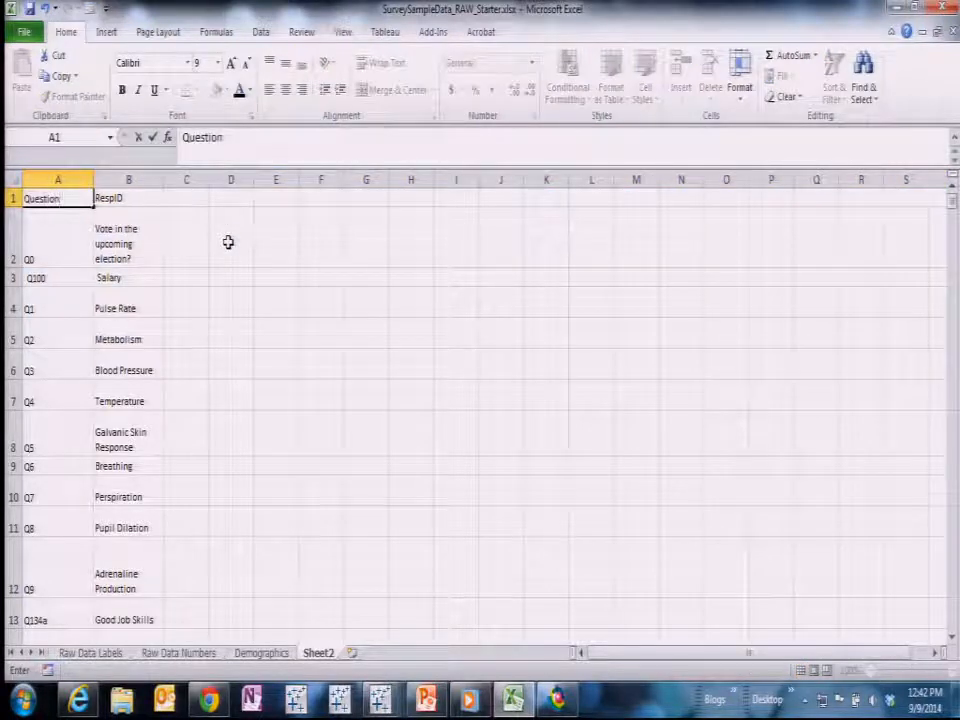
text(ID)
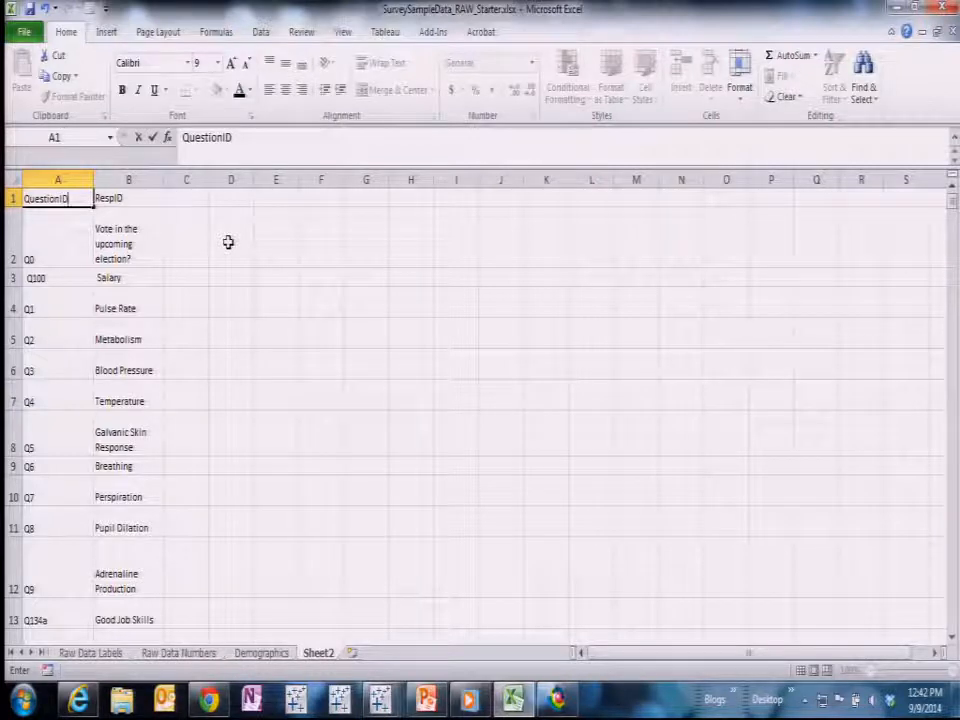
key(Tab)
text(Wordin)
key(Return)
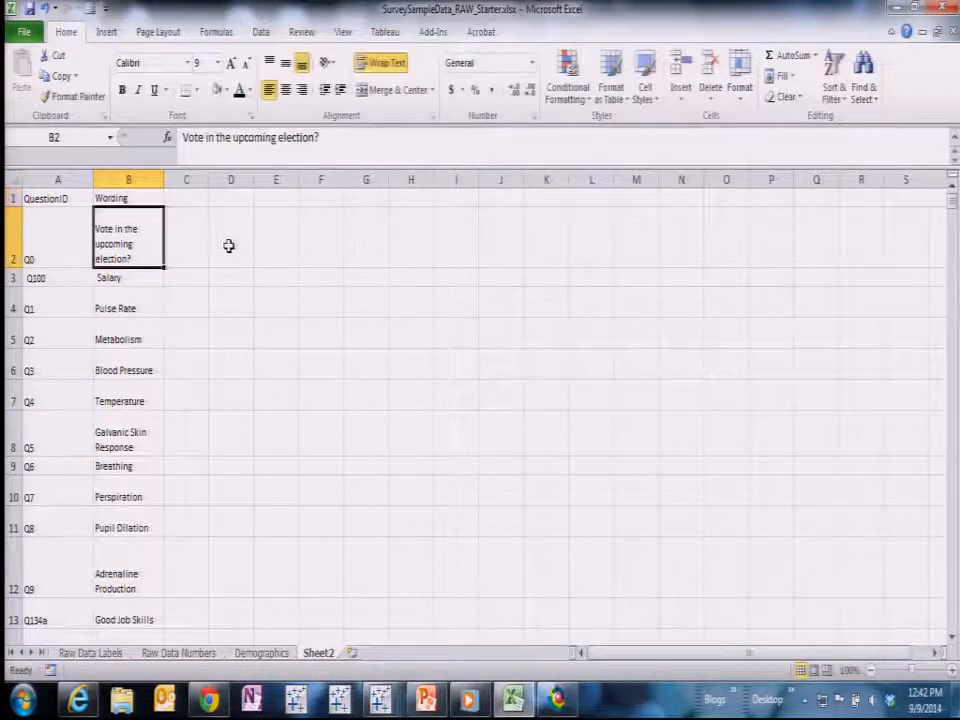
- Give all rows of the question sheet one uniform single-line height and middle-align every cell vertically
click(14, 178)
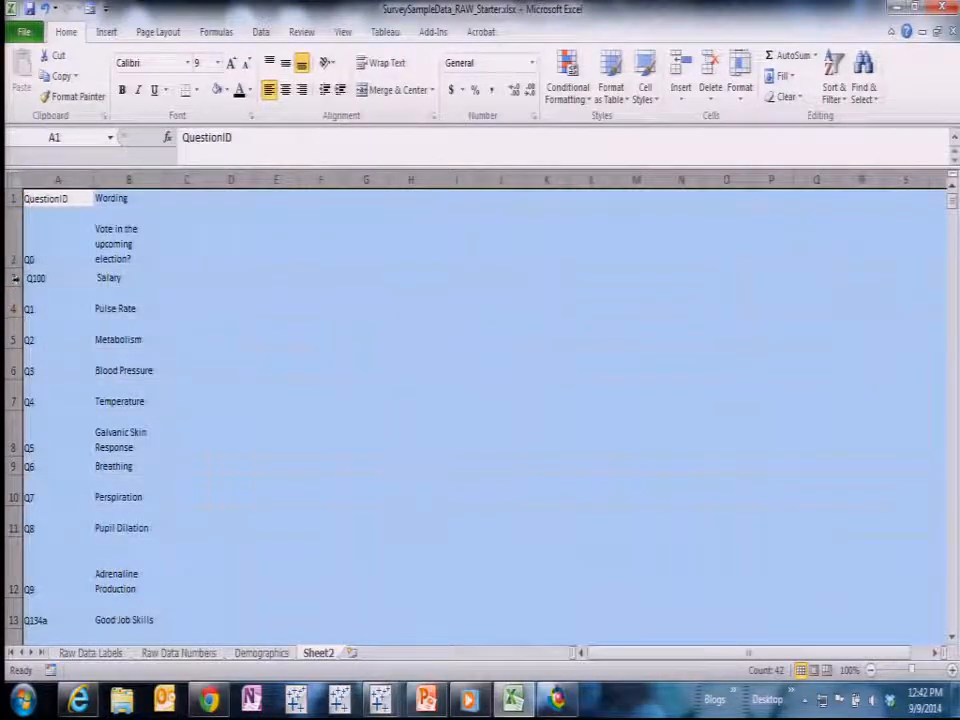
drag(14, 268, 22, 220)
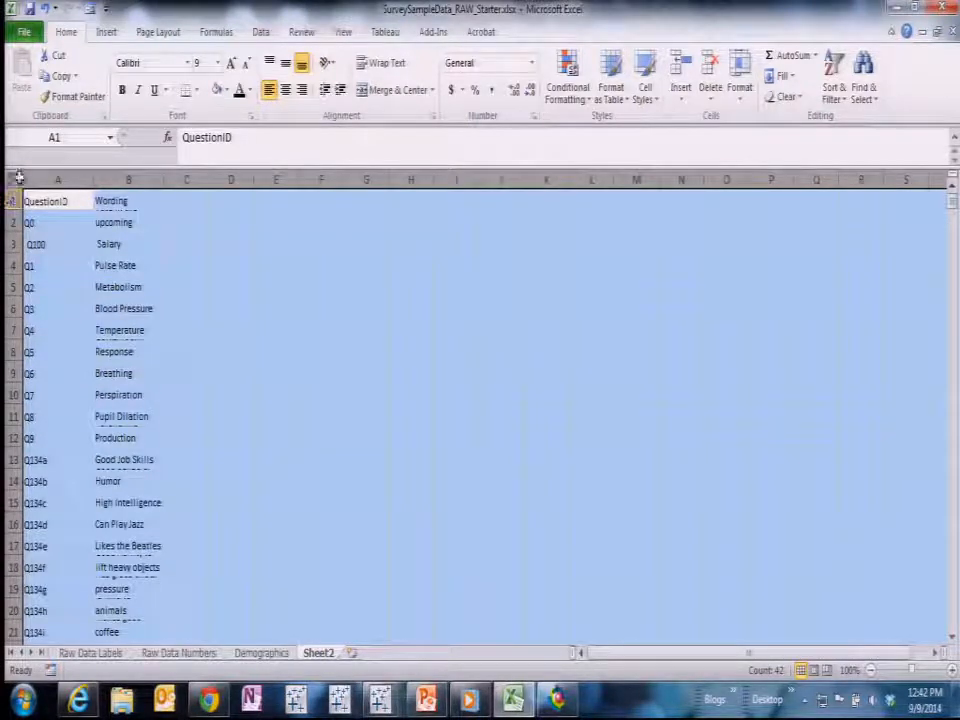
click(285, 66)
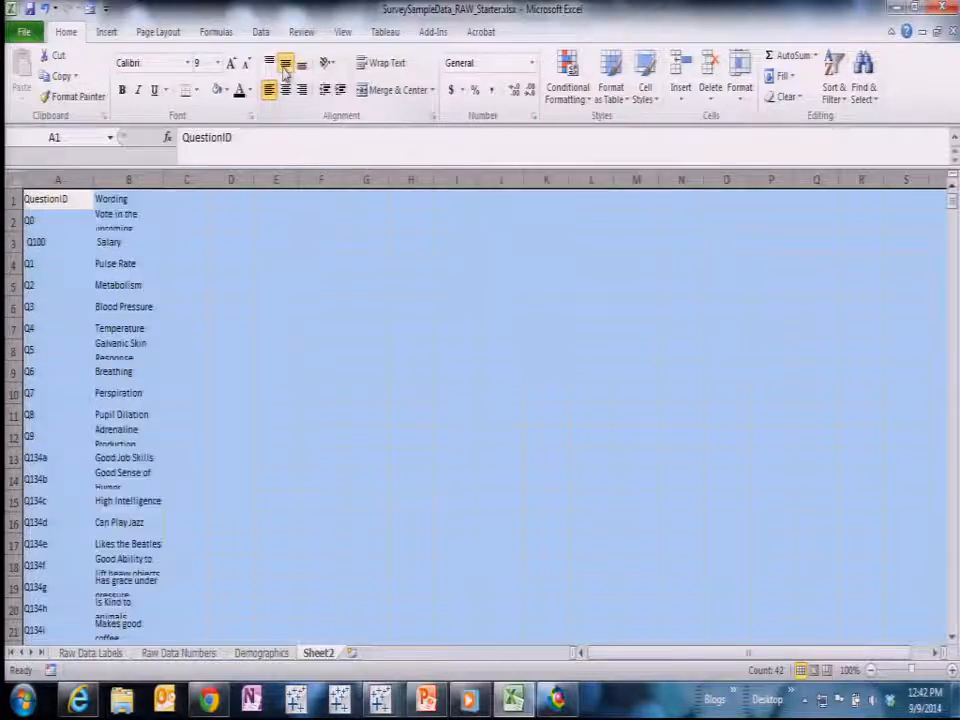
- Turn off text wrapping for the whole question sheet and fit the Wording column's width to its contents
click(377, 62)
click(128, 246)
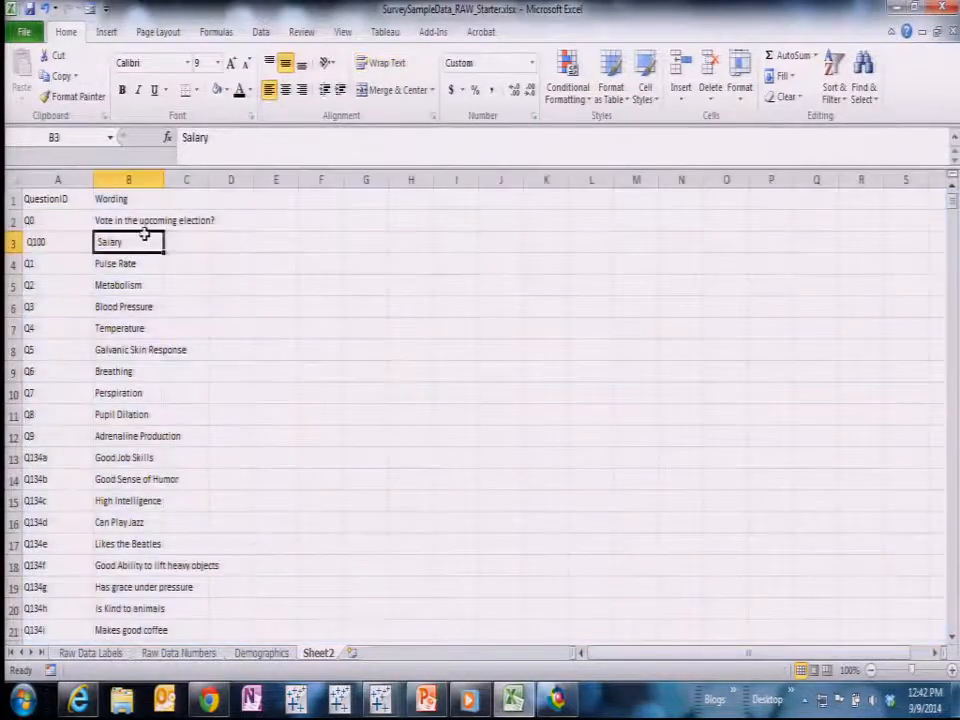
double_click(164, 181)
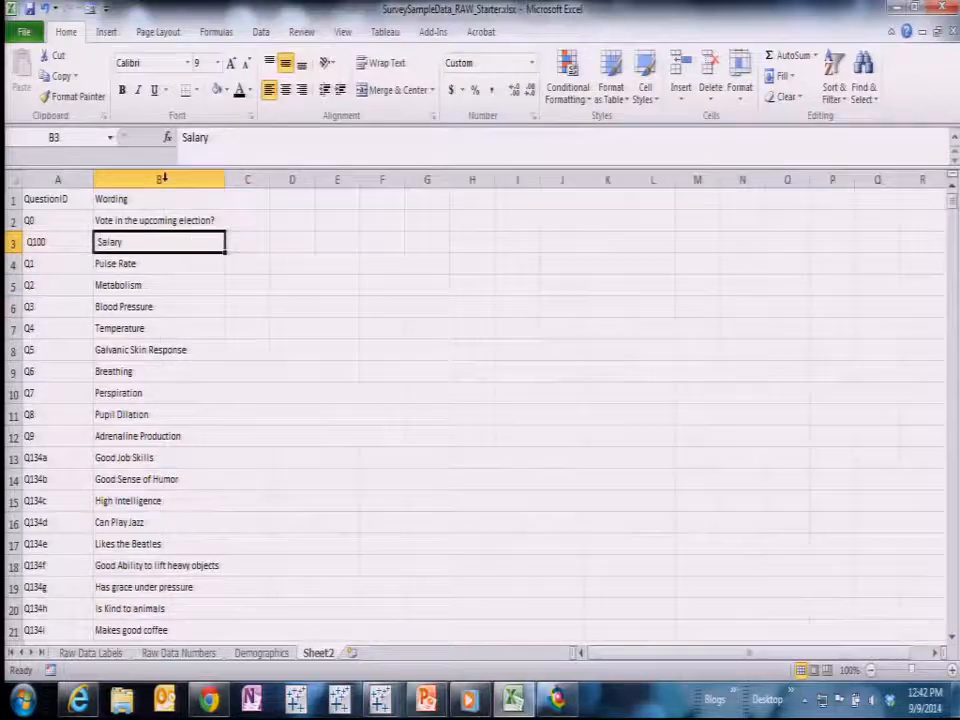
- Add a Grouping column header in C1, and enter the groups Vote for Q0 and Salary for Q100
click(246, 196)
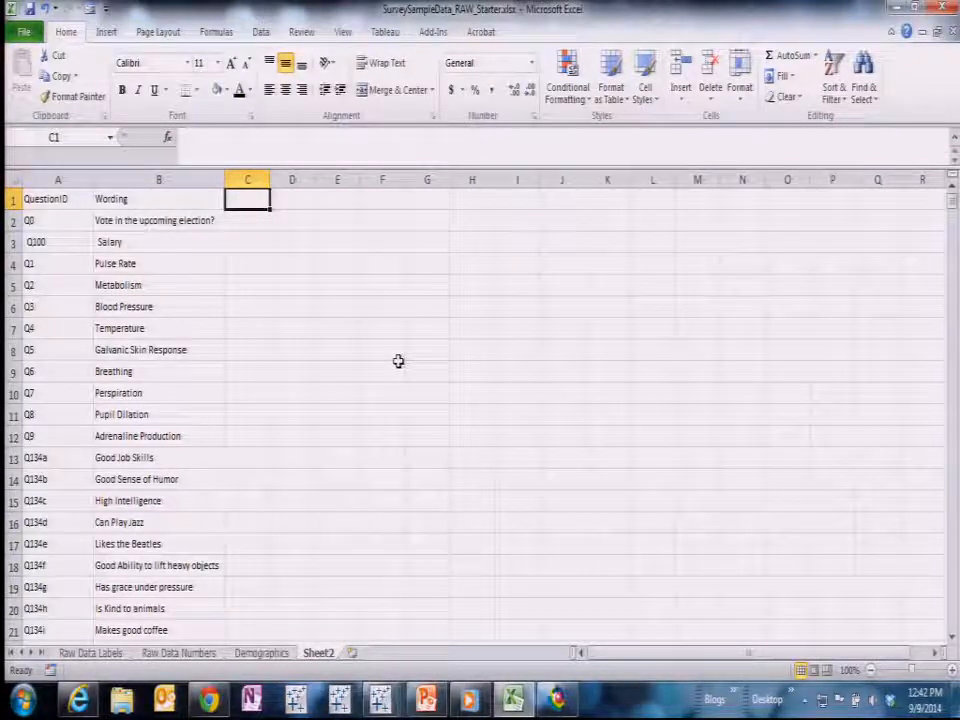
text(Group)
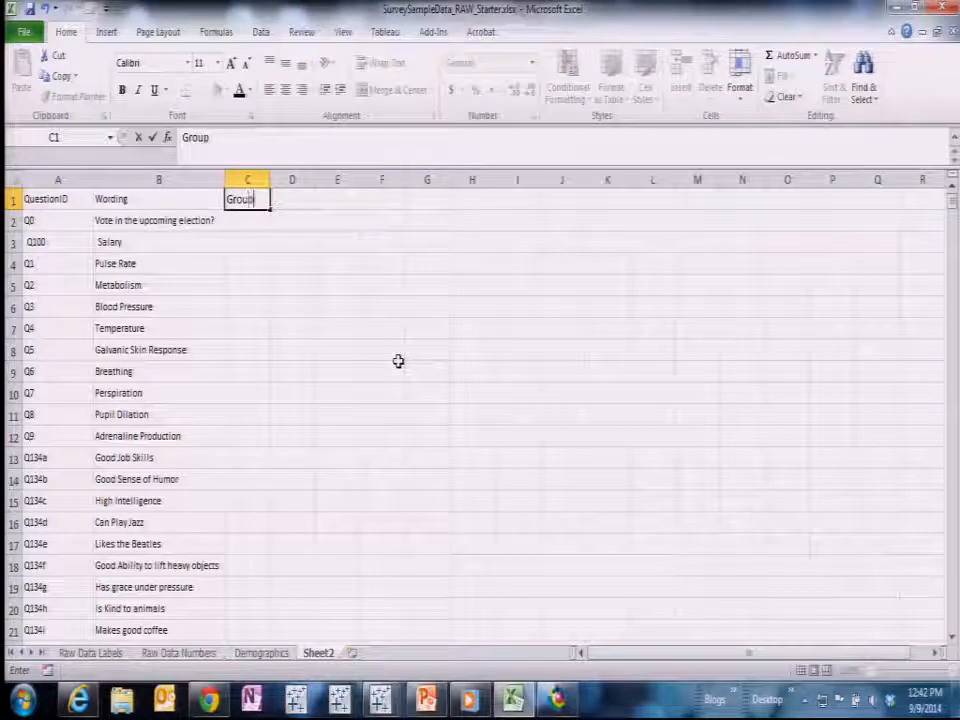
text(ing)
key(Return)
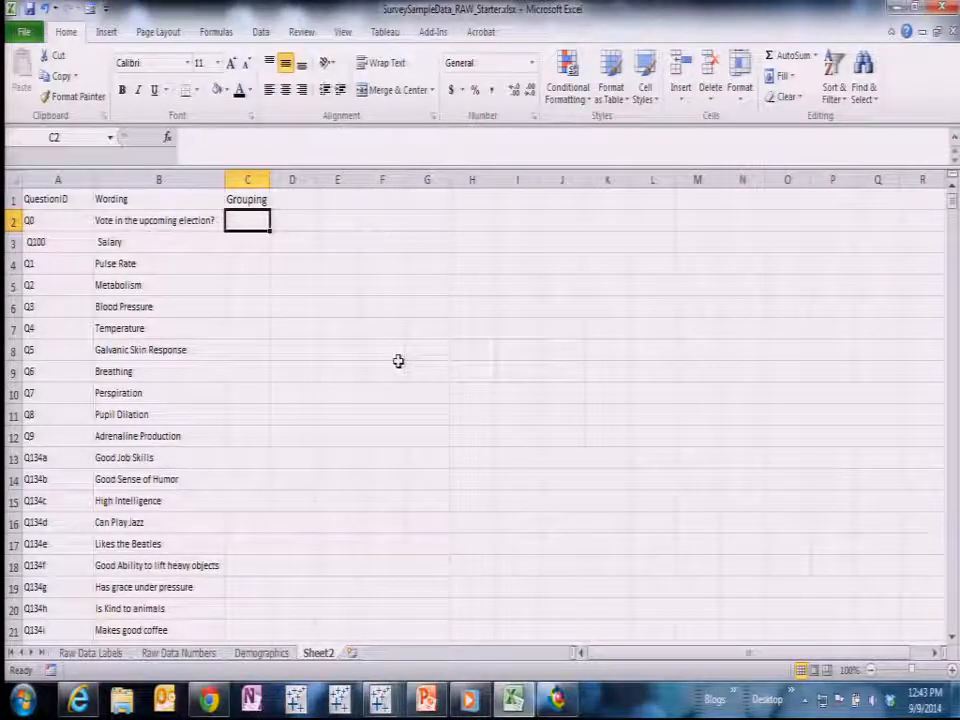
text(Vote)
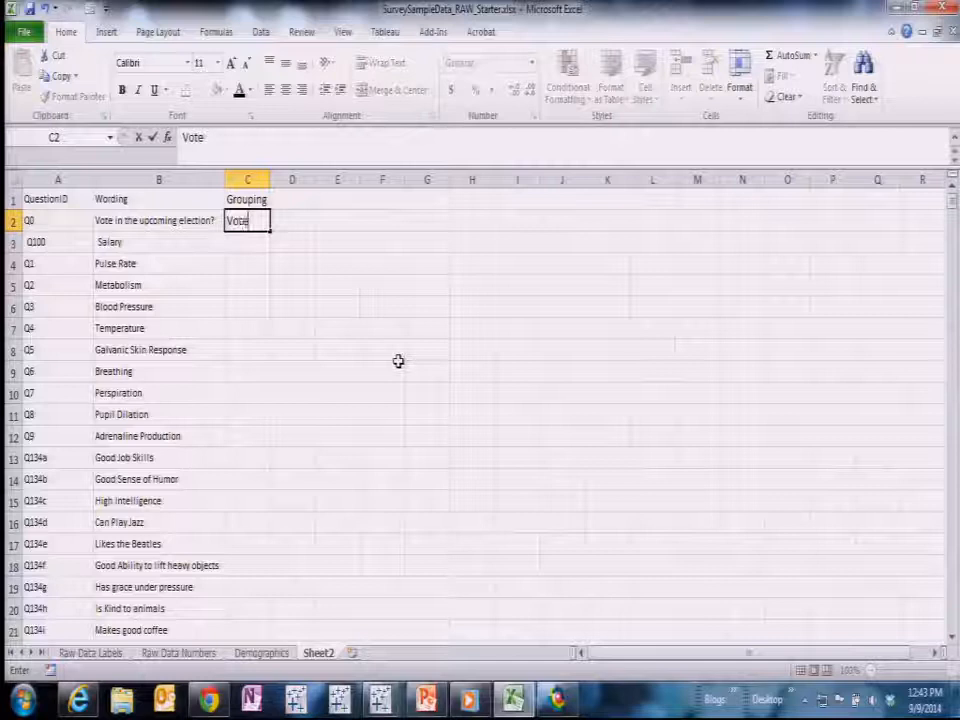
key(Return)
text(Salary)
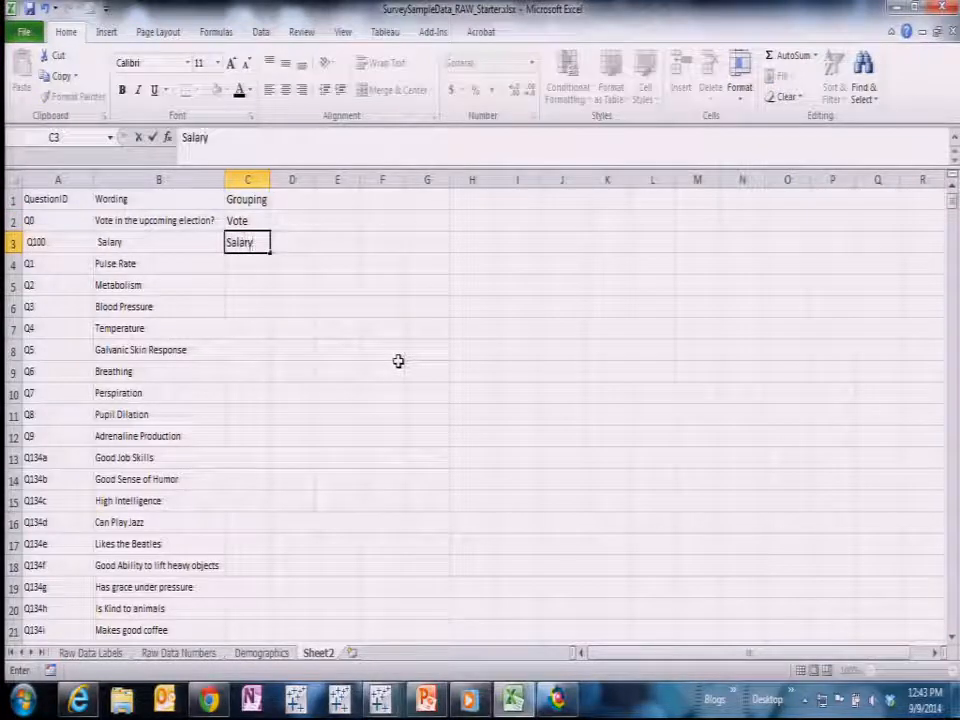
key(Return)
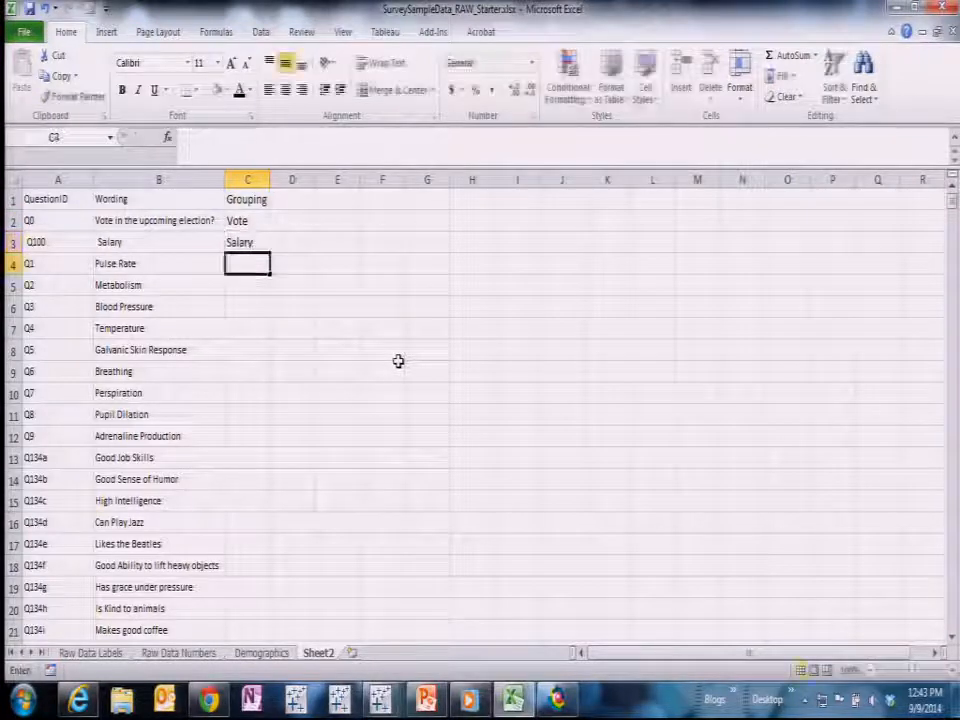
- Fill the Grouping cells of questions Q1 to Q9 (C4 to C12) with Check All
drag(255, 268, 257, 434)
text(C)
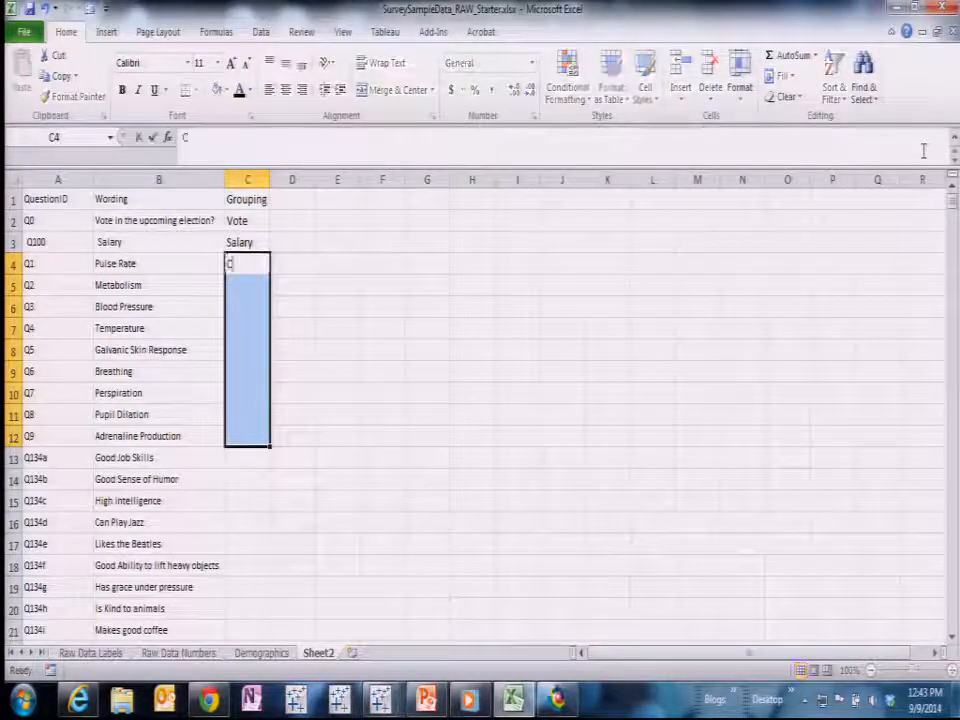
text(heck All)
key(ctrl+Return)
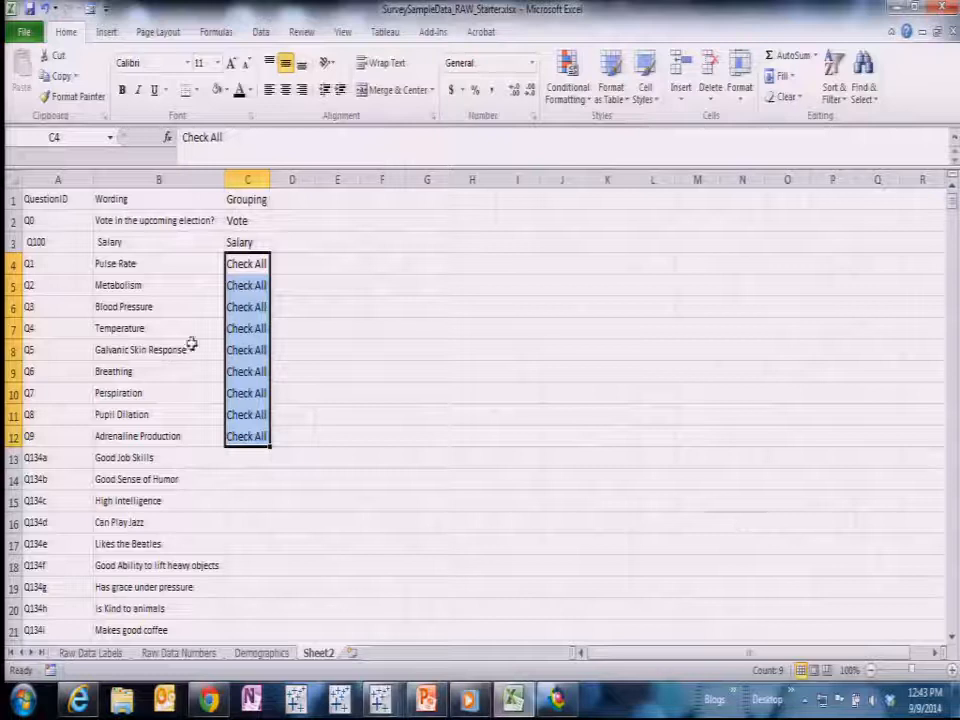
- Fill the Grouping cells of Q134a to Q134i (C13 to C21) with LikertStuff and fit column C's width to its contents
drag(240, 460, 262, 624)
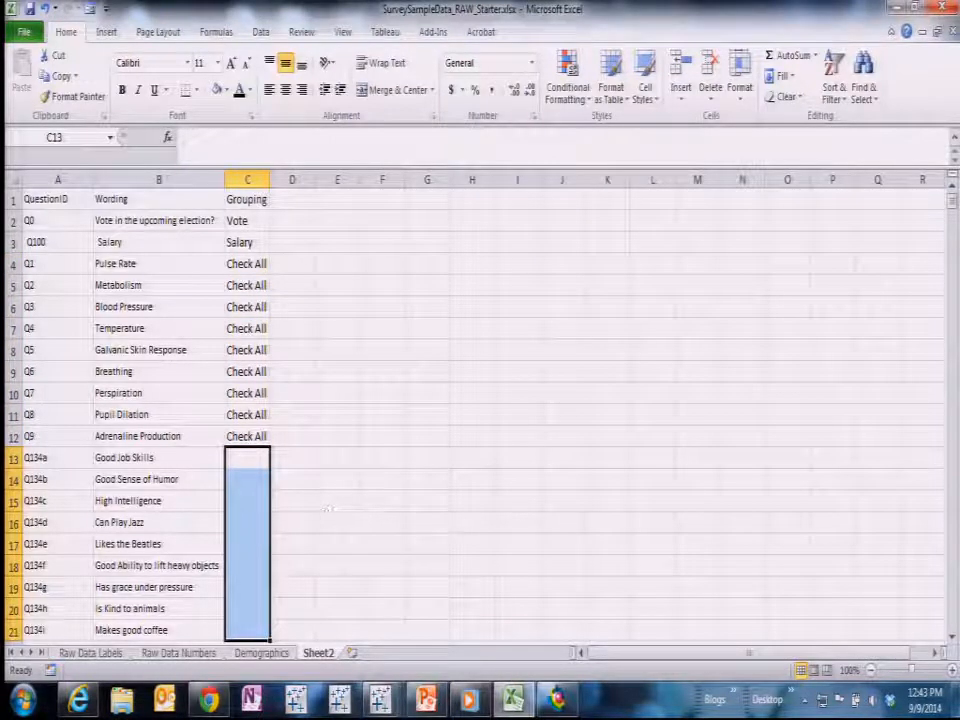
text(Like)
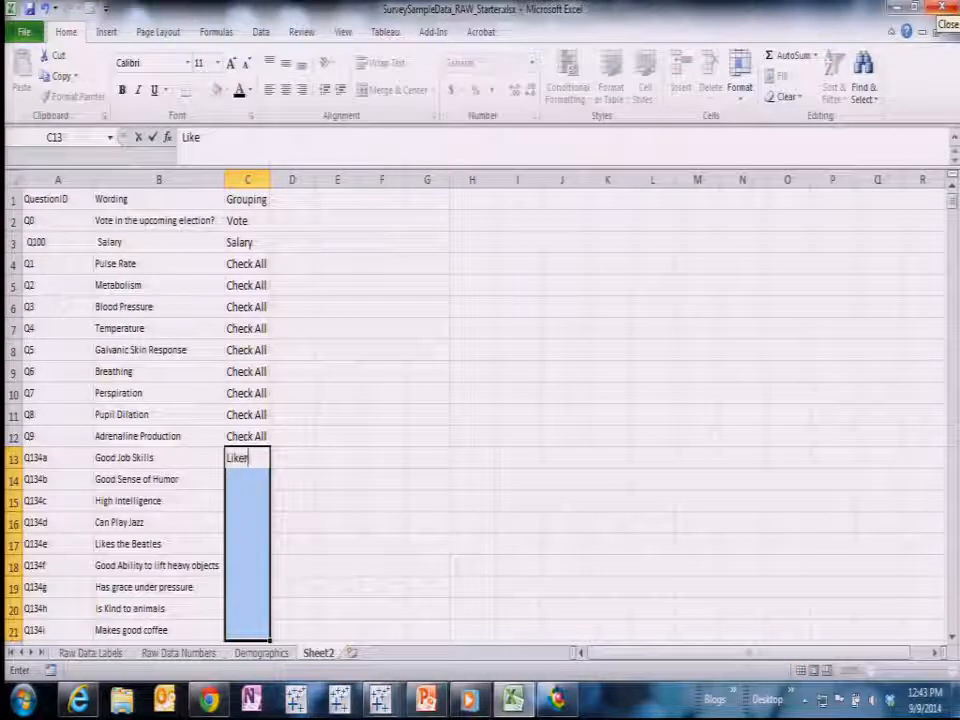
text(rtStuff)
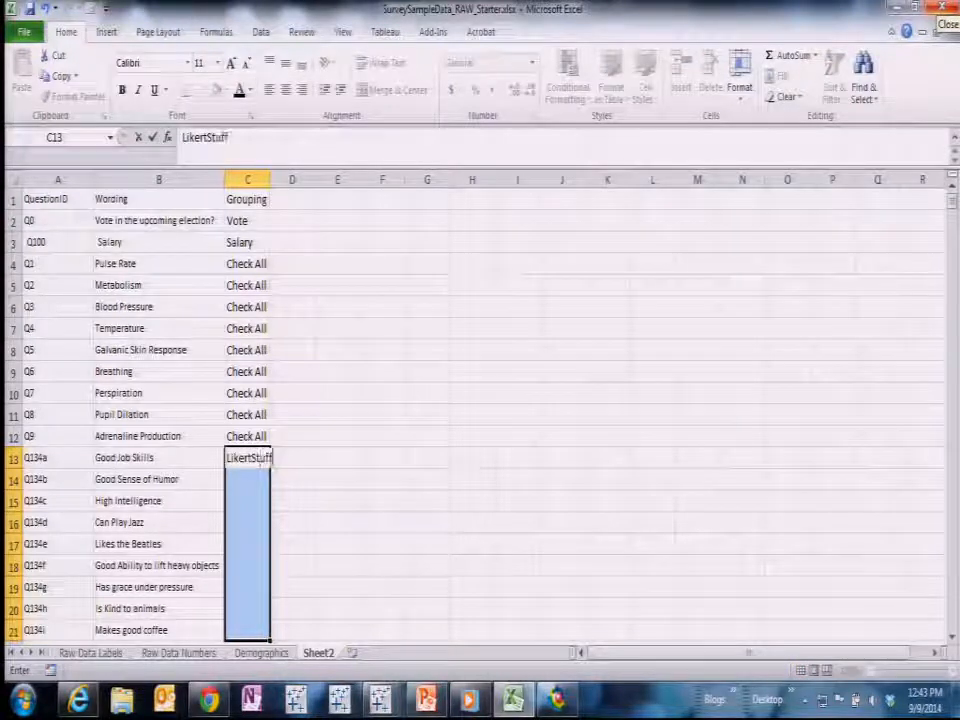
key(ctrl+Return)
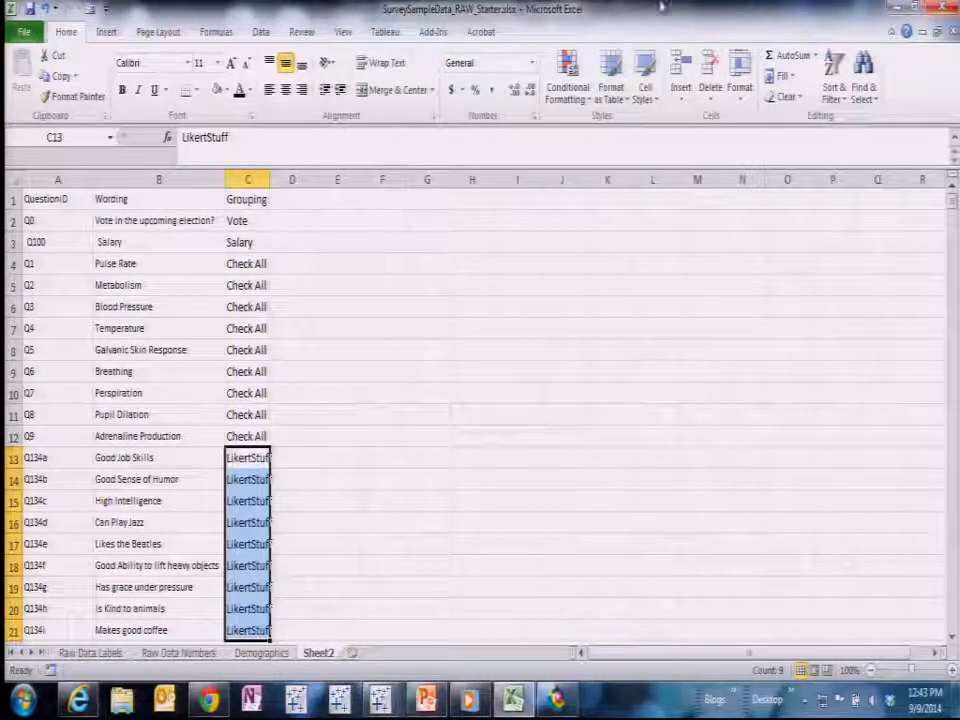
double_click(270, 180)
click(338, 247)
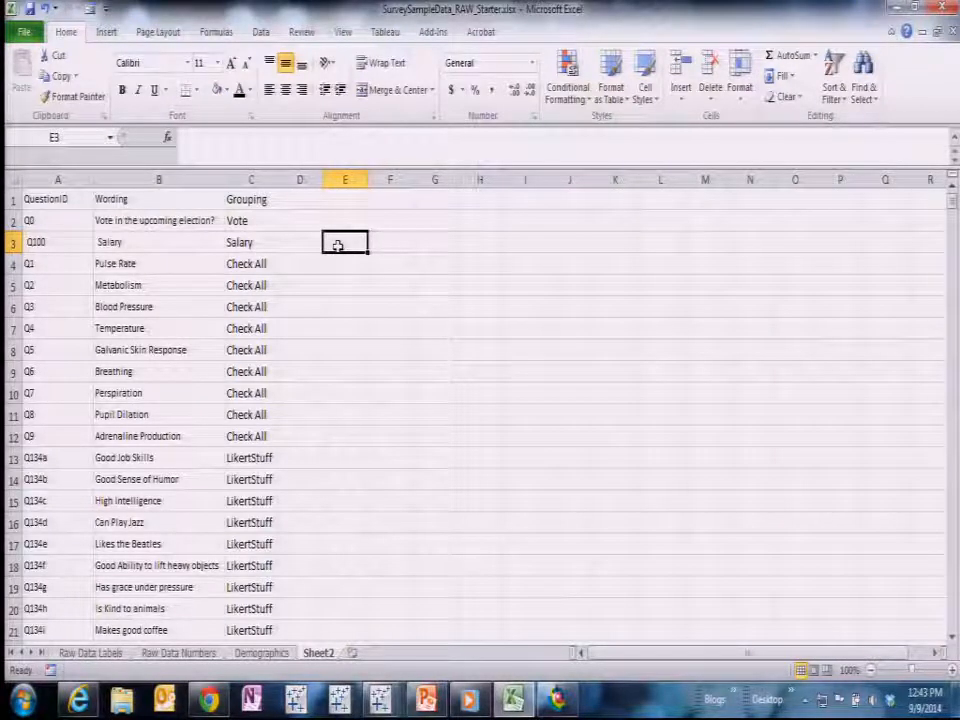
- Rename Sheet2 as Helper, and review the Demographics and Helper sheets
double_click(328, 652)
text(Helper)
key(Return)
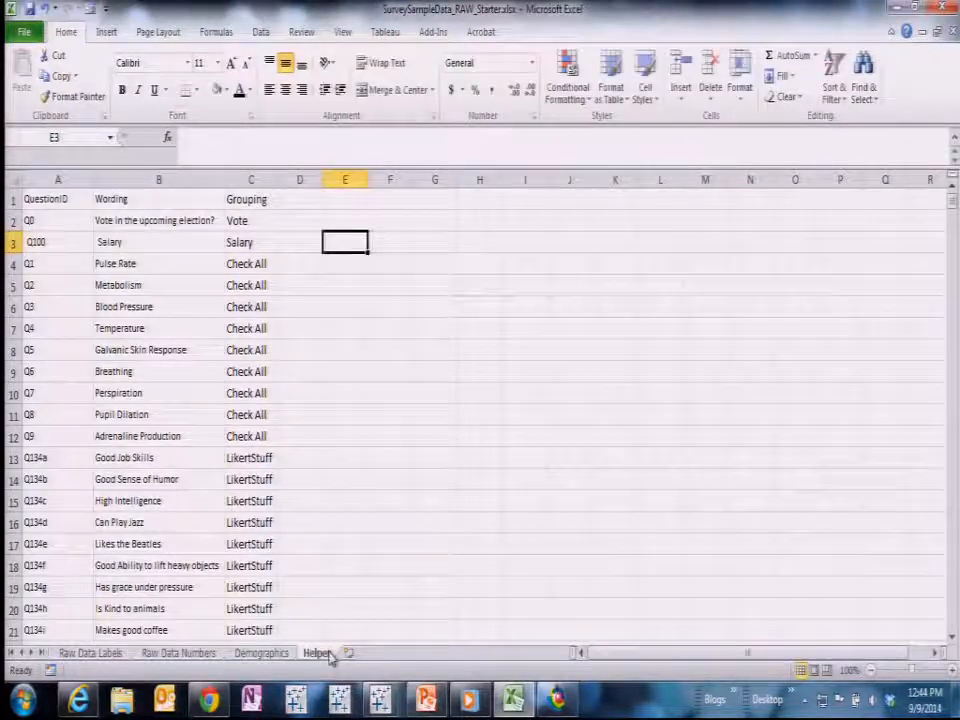
click(273, 652)
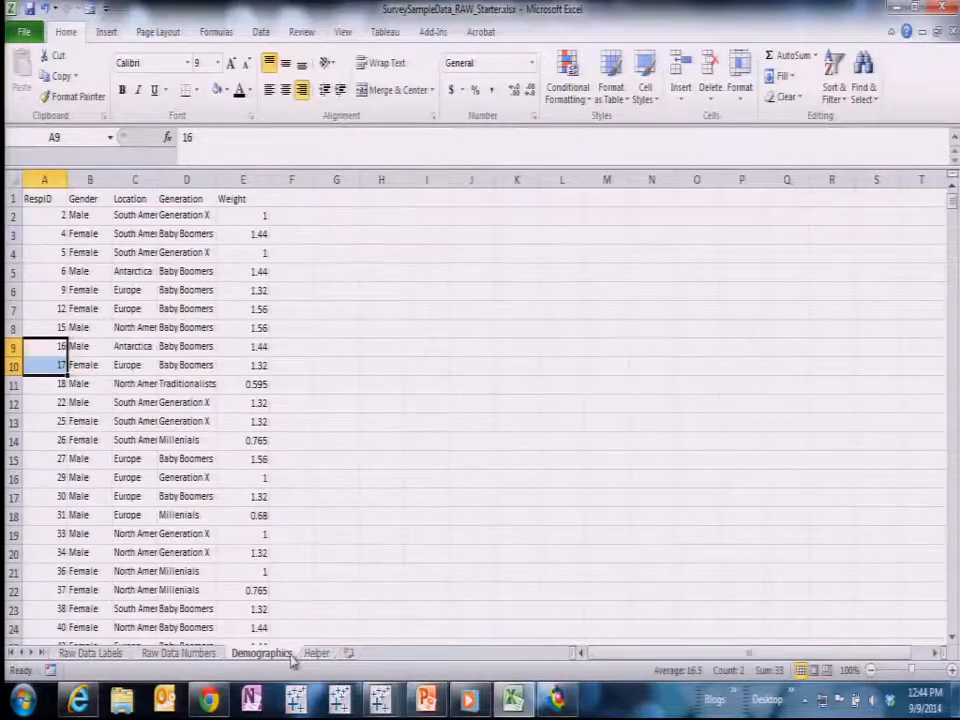
click(310, 658)
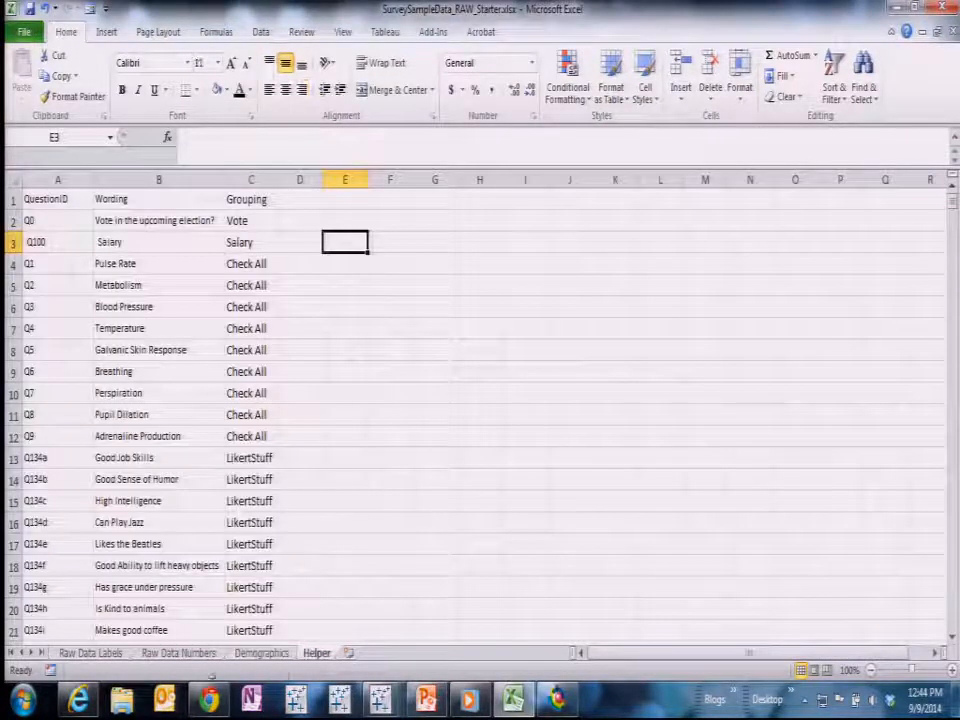
- Delete row 2, containing the question wording, from the Raw Data Labels sheet
click(112, 654)
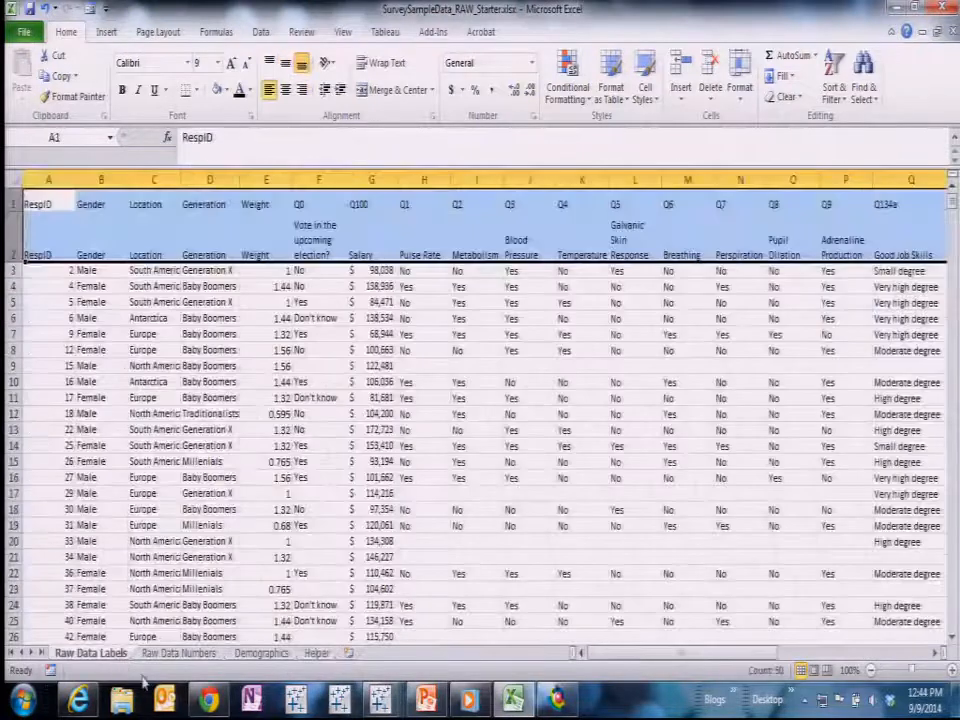
click(462, 542)
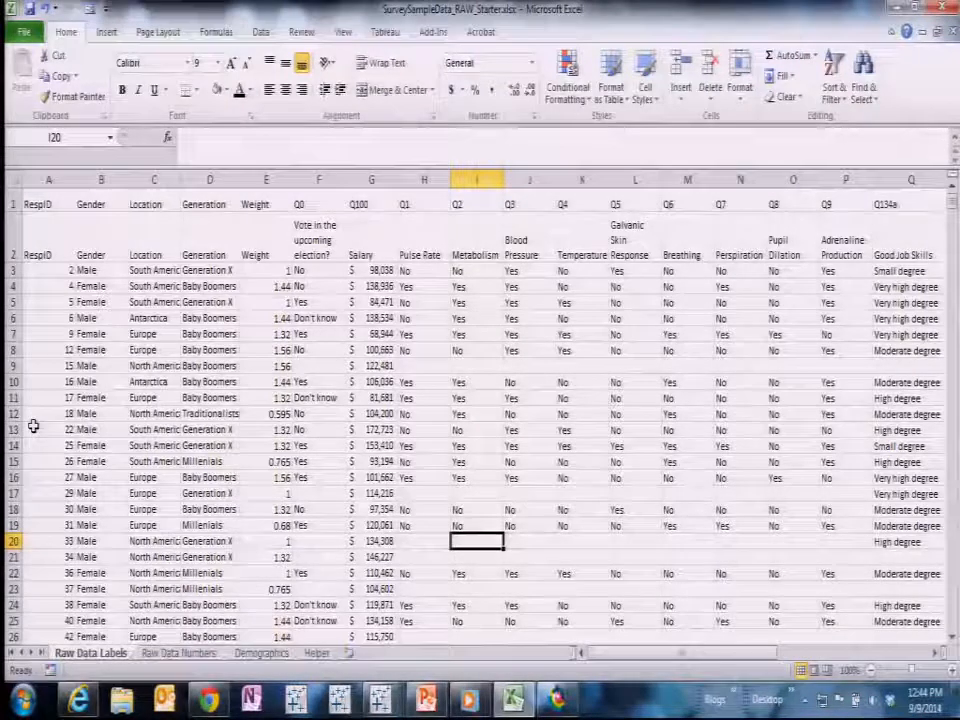
click(12, 245)
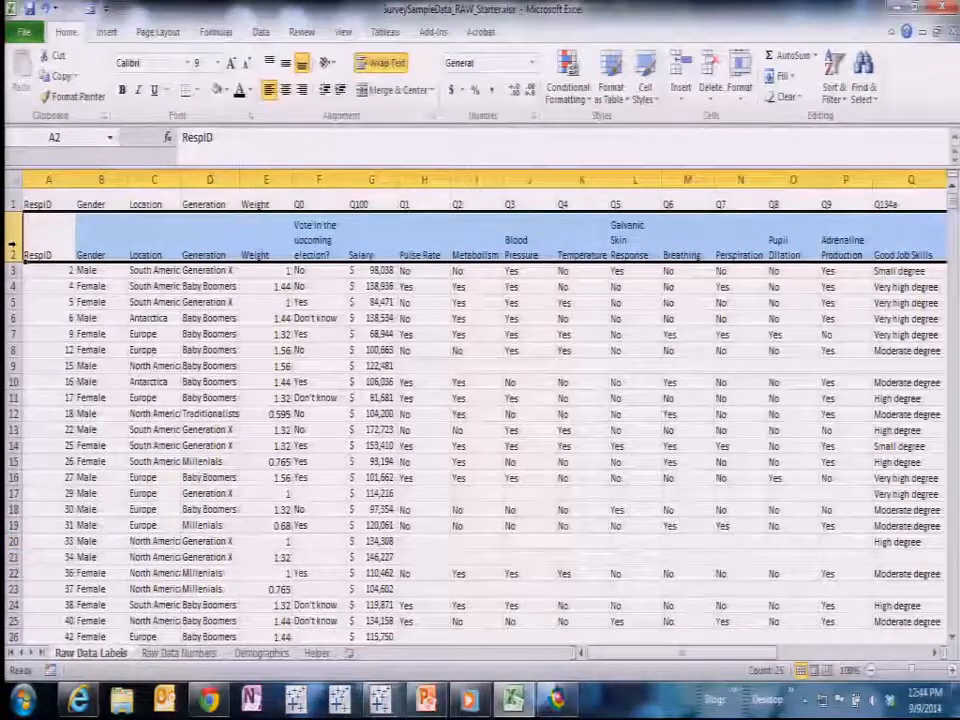
right_click(14, 245)
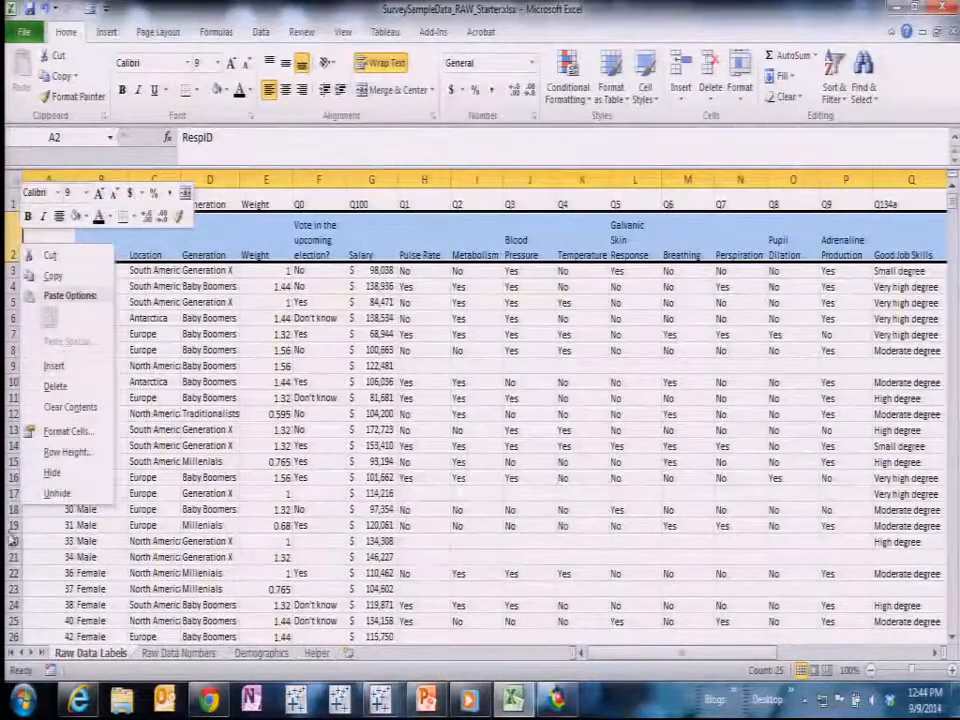
click(55, 386)
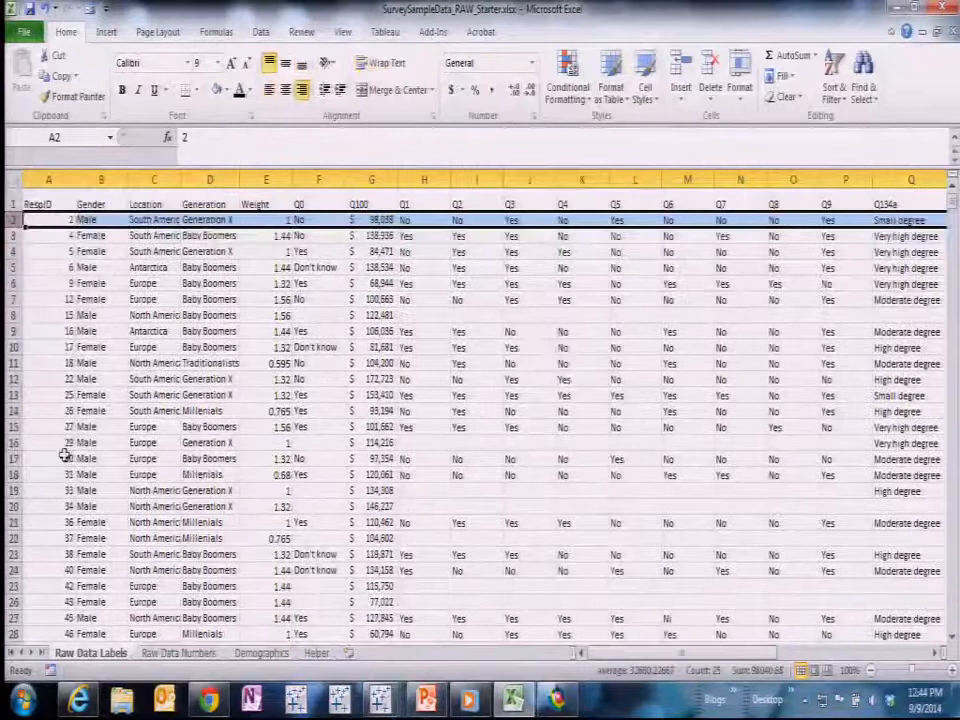
- Delete the Gender, Location, Generation and Weight columns (B to E) from the Raw Data Labels sheet
click(203, 236)
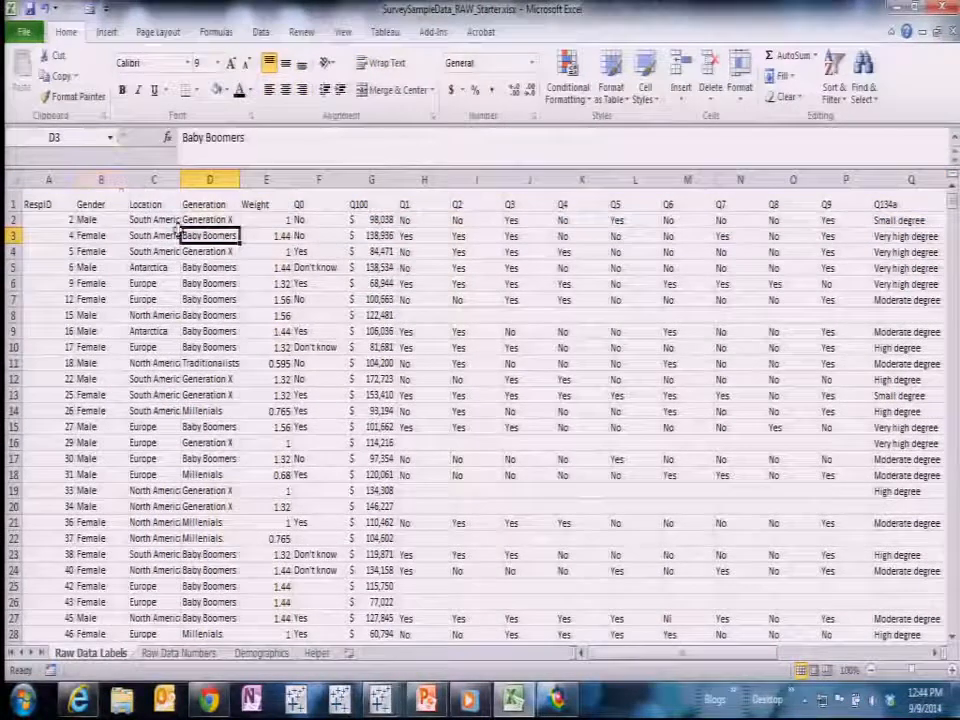
drag(102, 181, 261, 171)
right_click(97, 183)
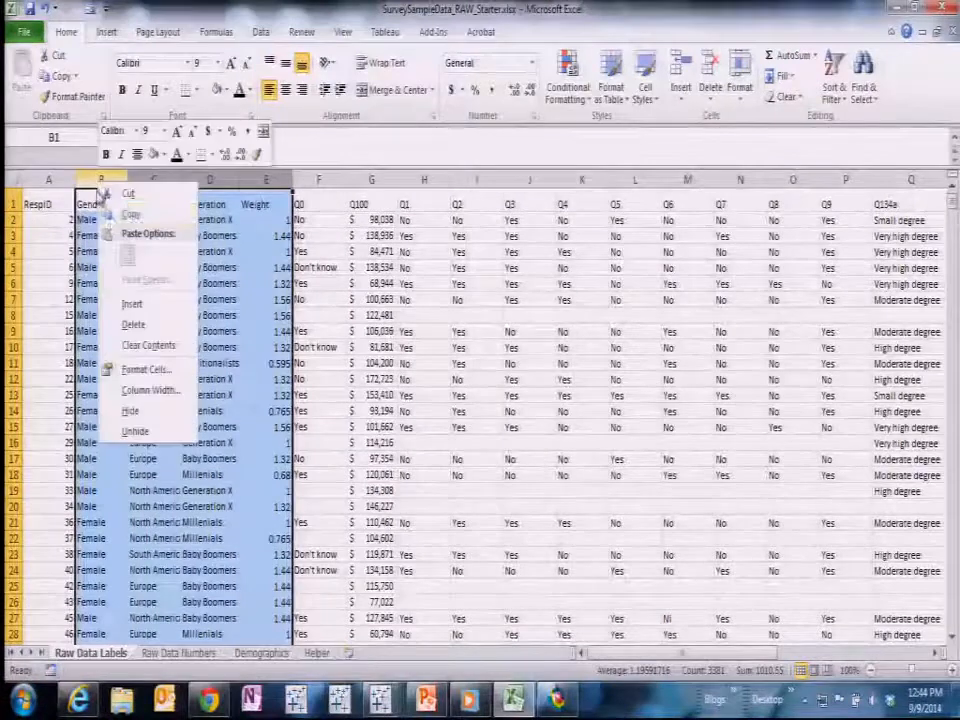
click(133, 324)
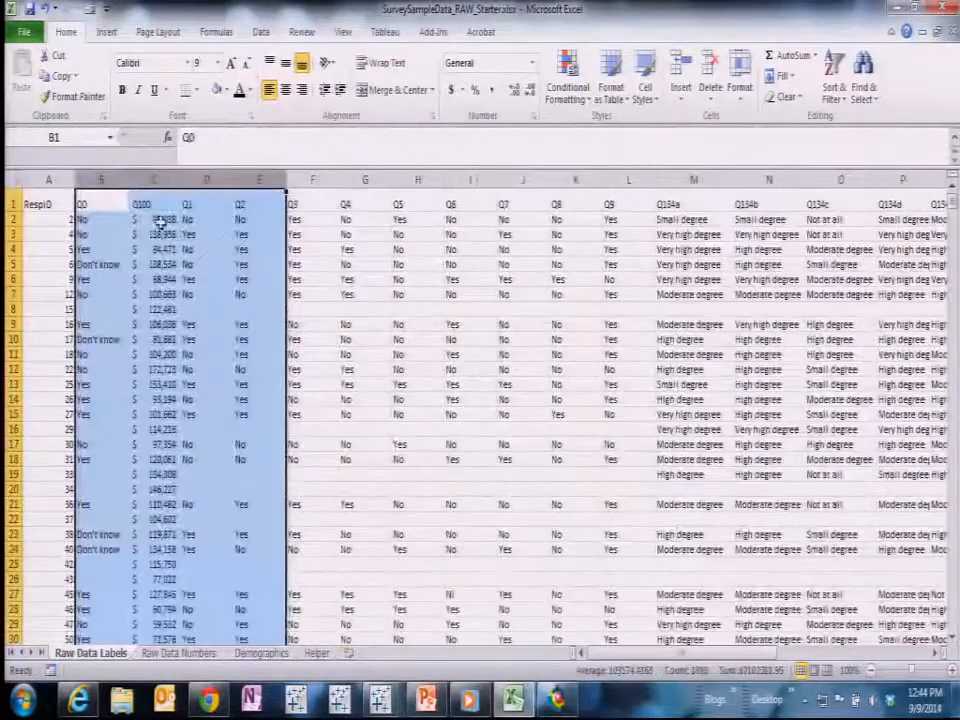
- Reshape the Raw Data Labels data with the Tableau add-in, using B2 as the first data value
click(116, 222)
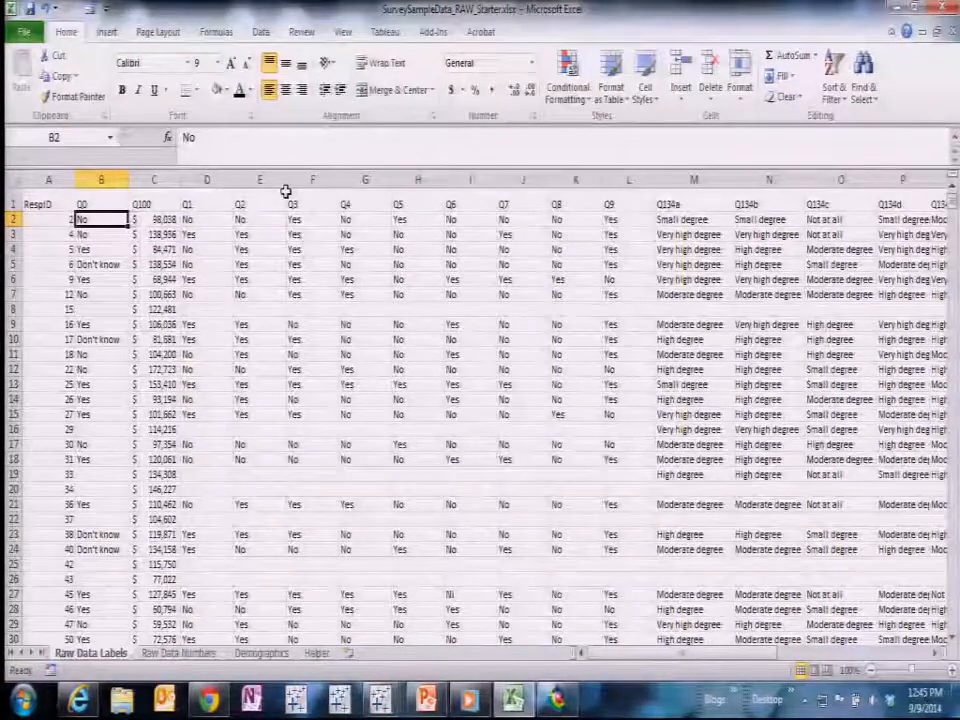
click(386, 31)
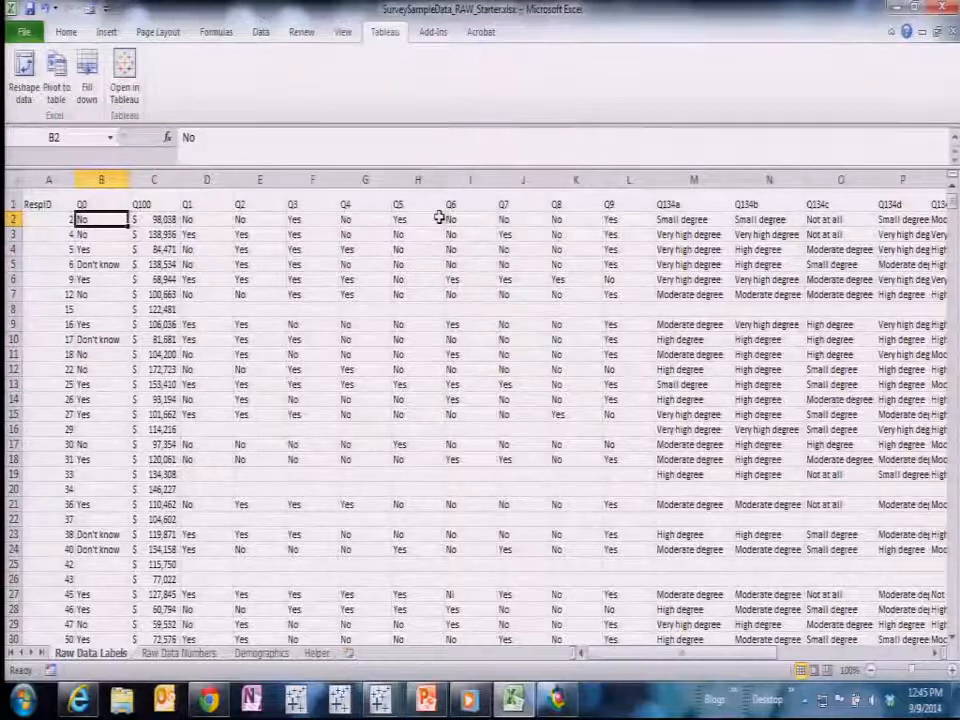
click(30, 80)
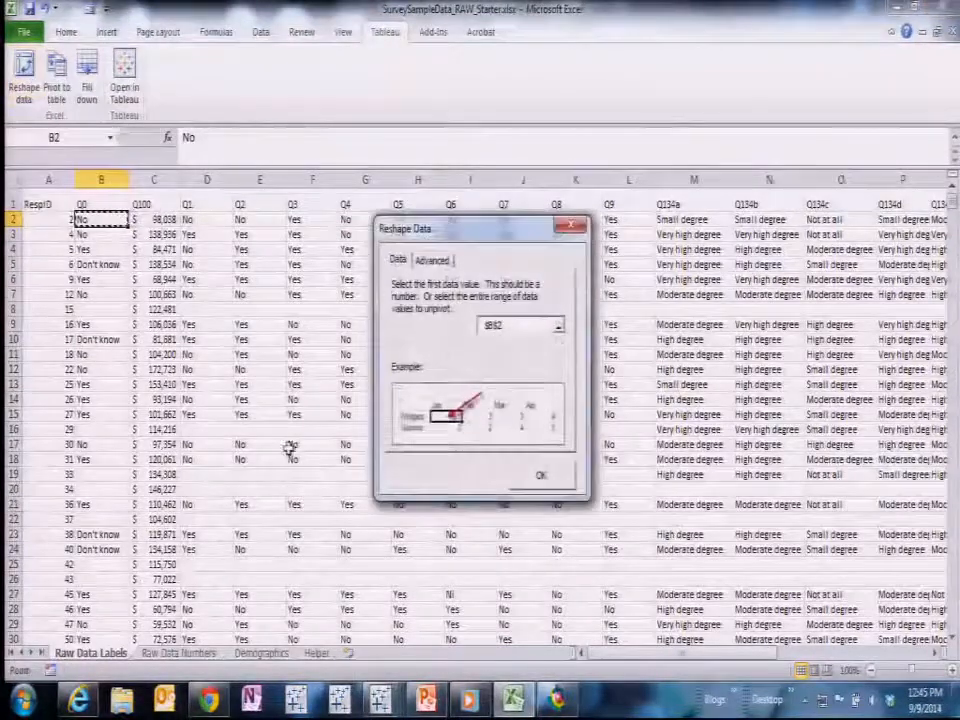
click(572, 477)
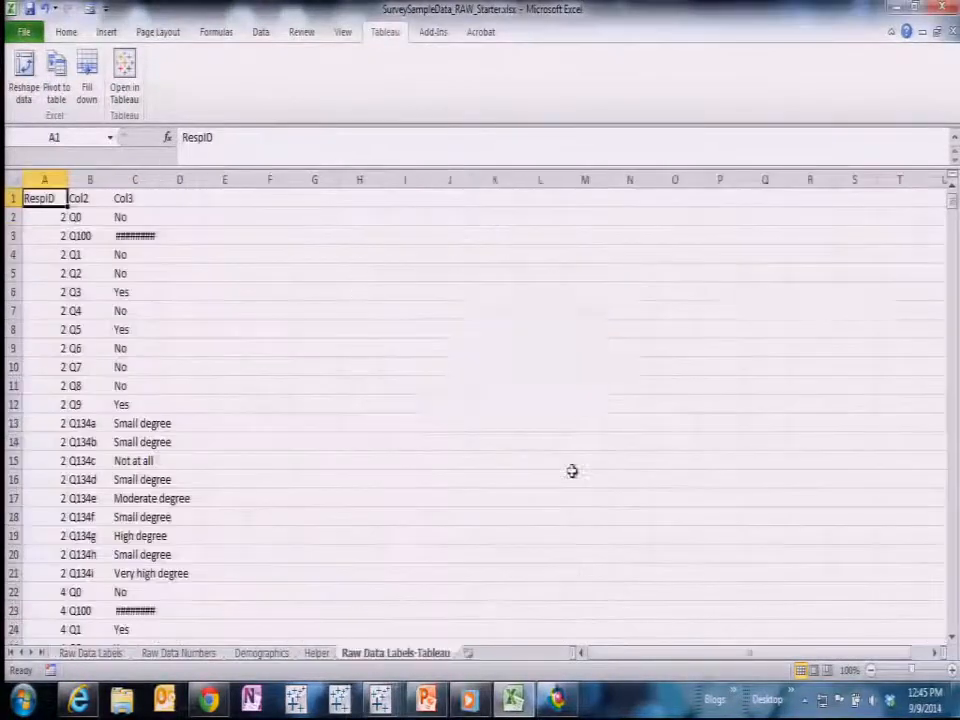
- Rename the Col2 header in B1 of the reshaped labels sheet as QuestionID
click(79, 199)
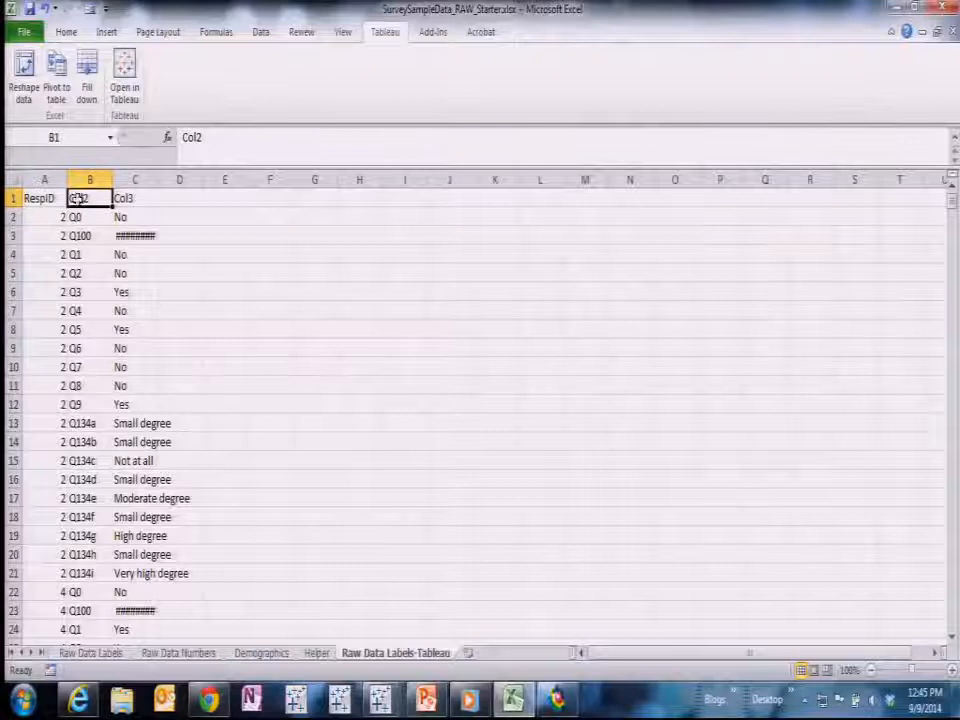
text(Q)
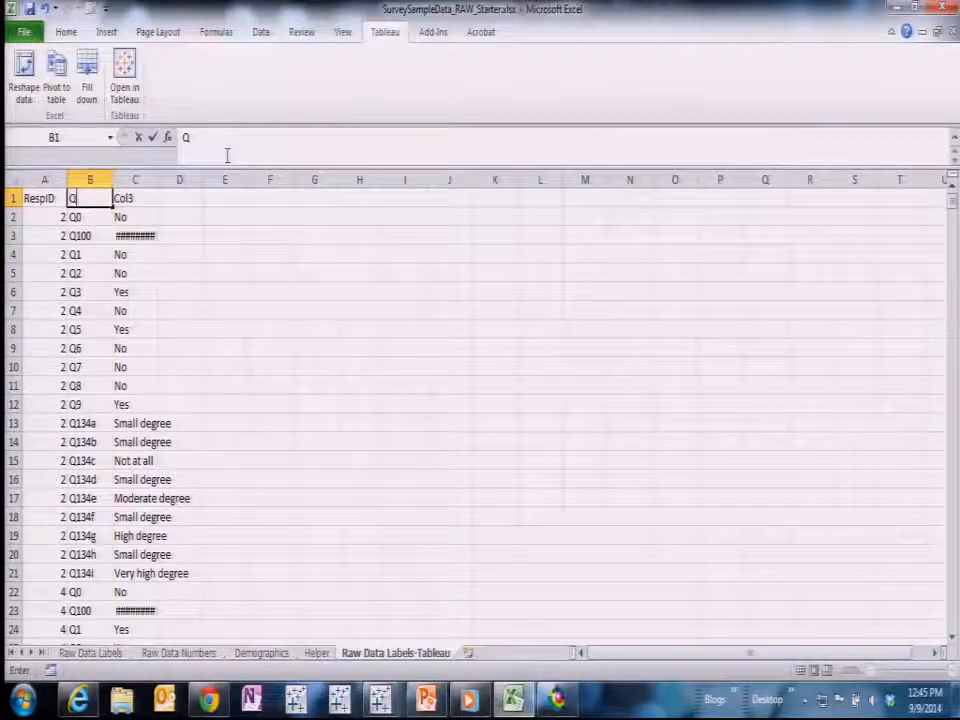
text(ustionID)
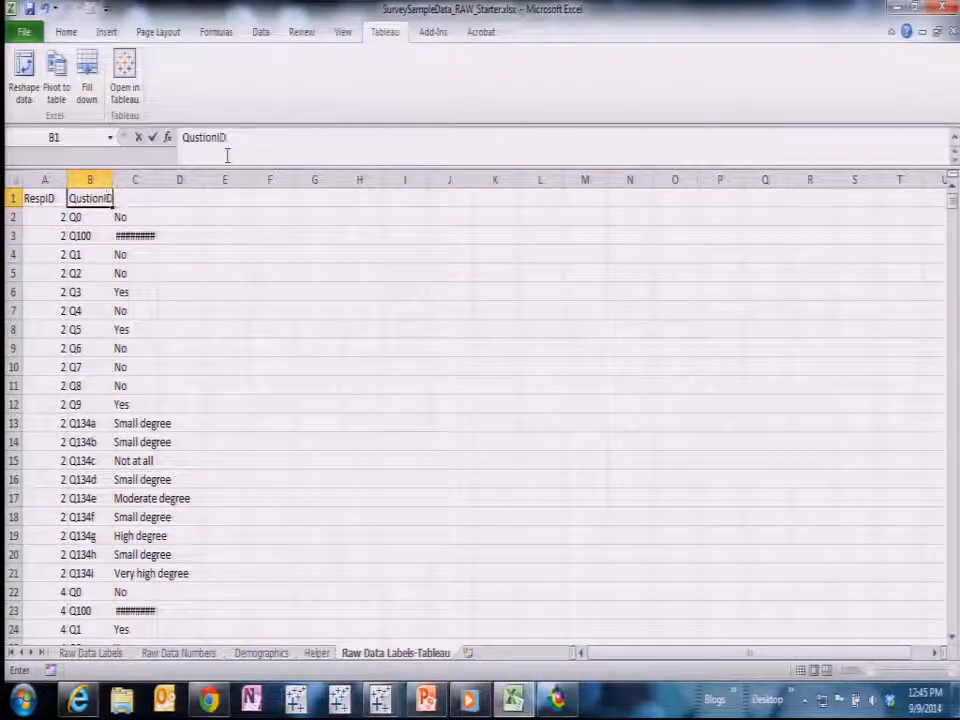
key(BackSpace)
key(BackSpace)
key(BackSpace)
key(BackSpace)
key(BackSpace)
key(BackSpace)
key(BackSpace)
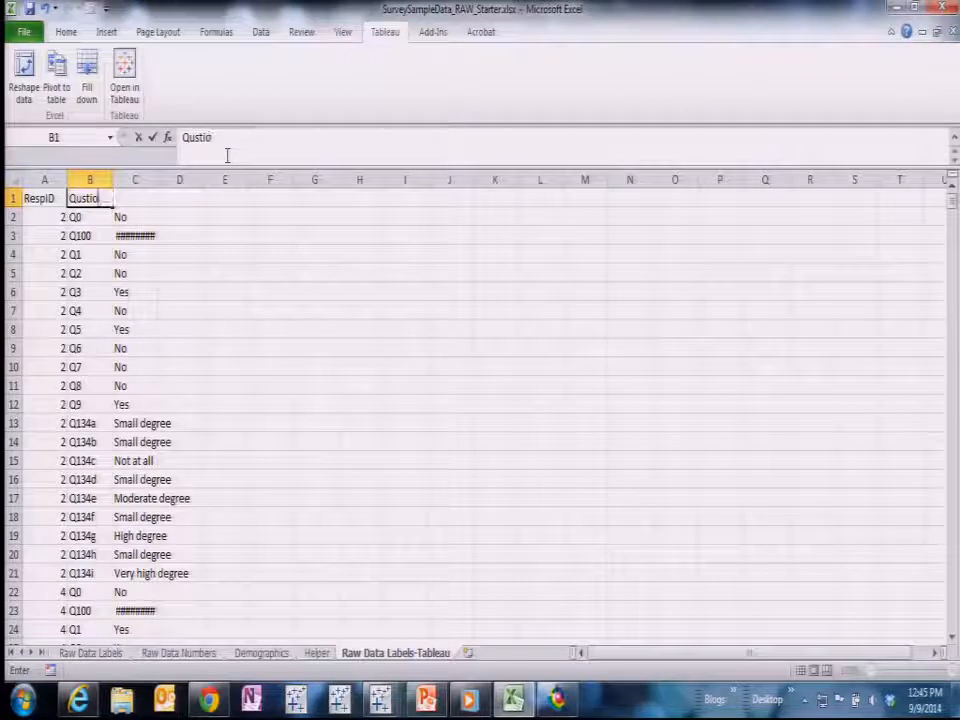
text(estionID)
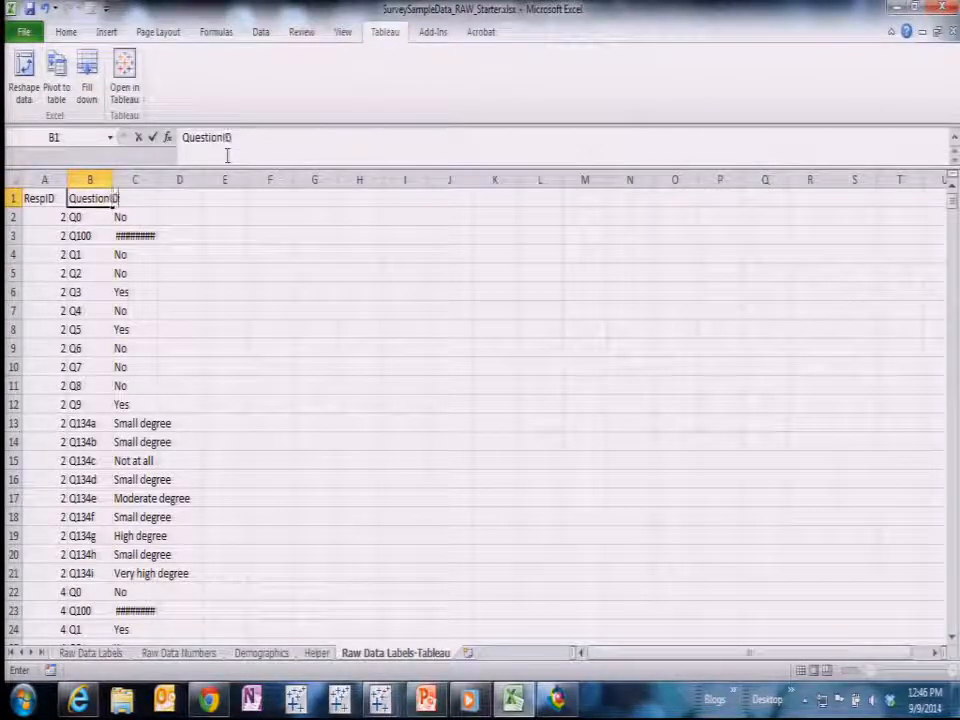
key(Tab)
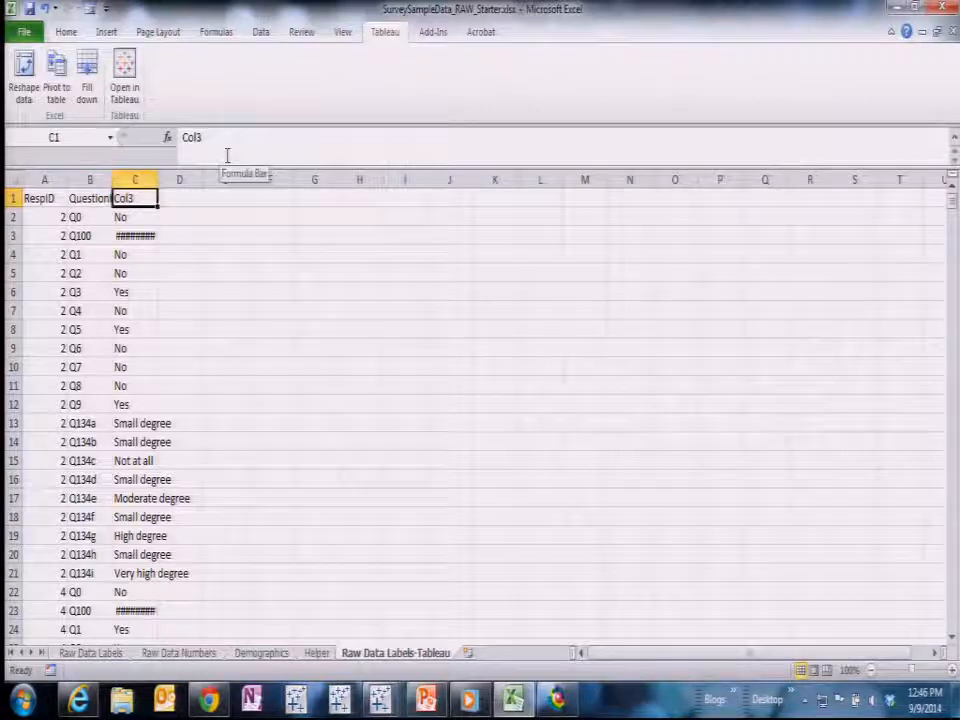
- Rename the Col3 header in C1 as Text Response
text(Text R)
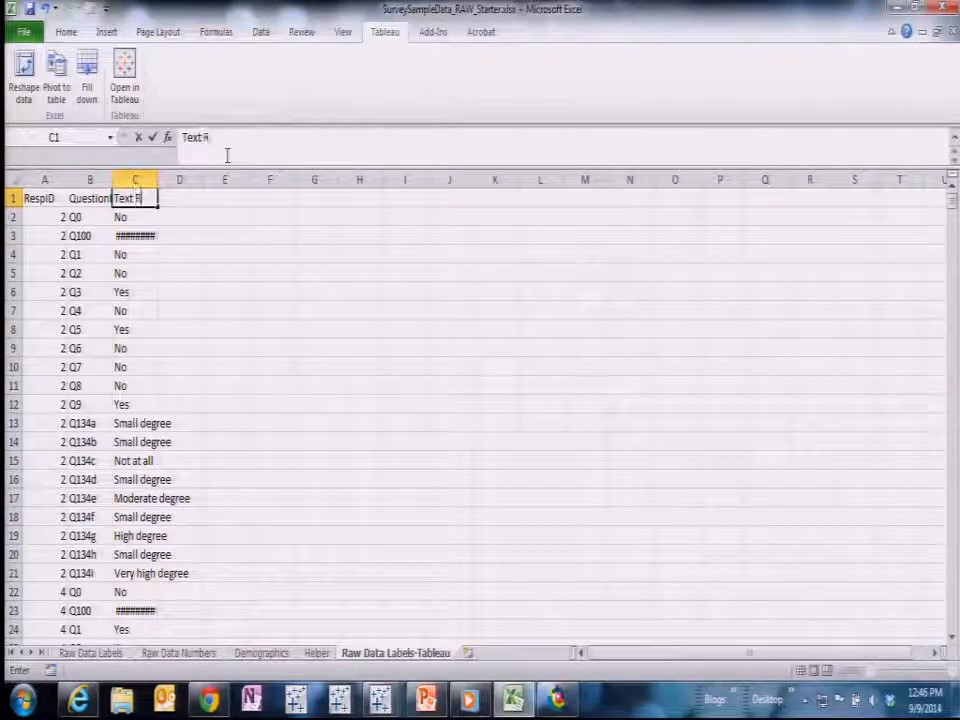
text(esp)
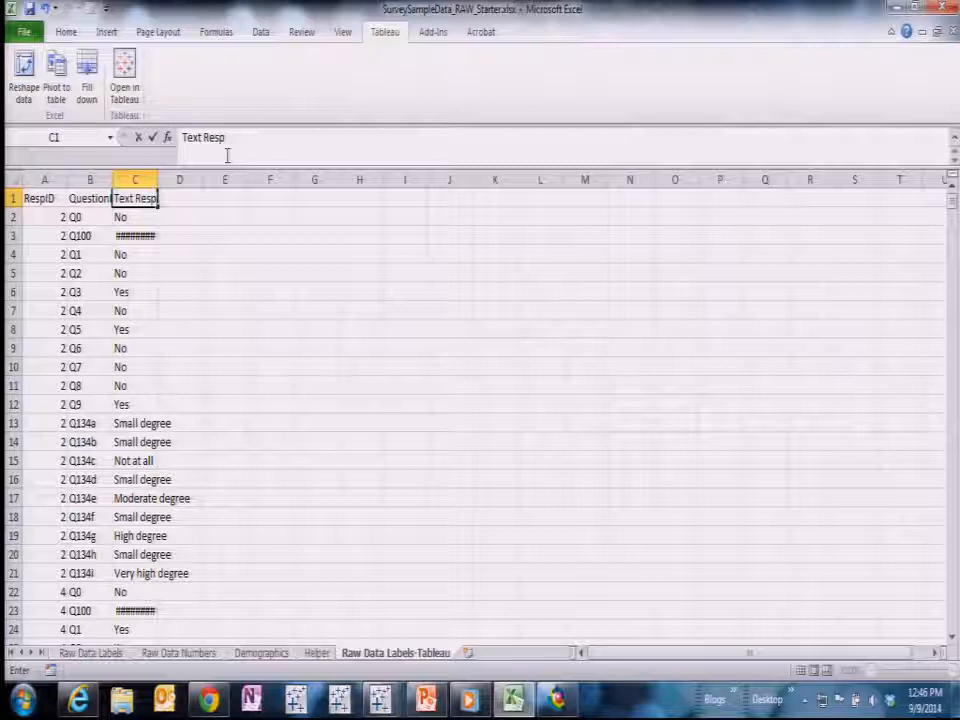
text(onse)
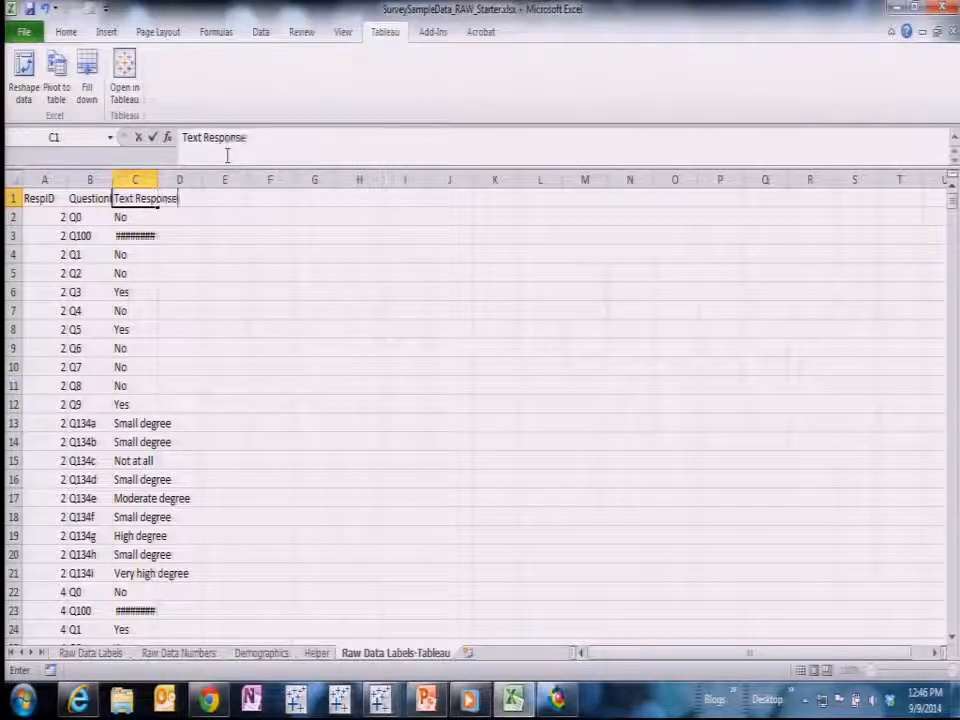
key(Return)
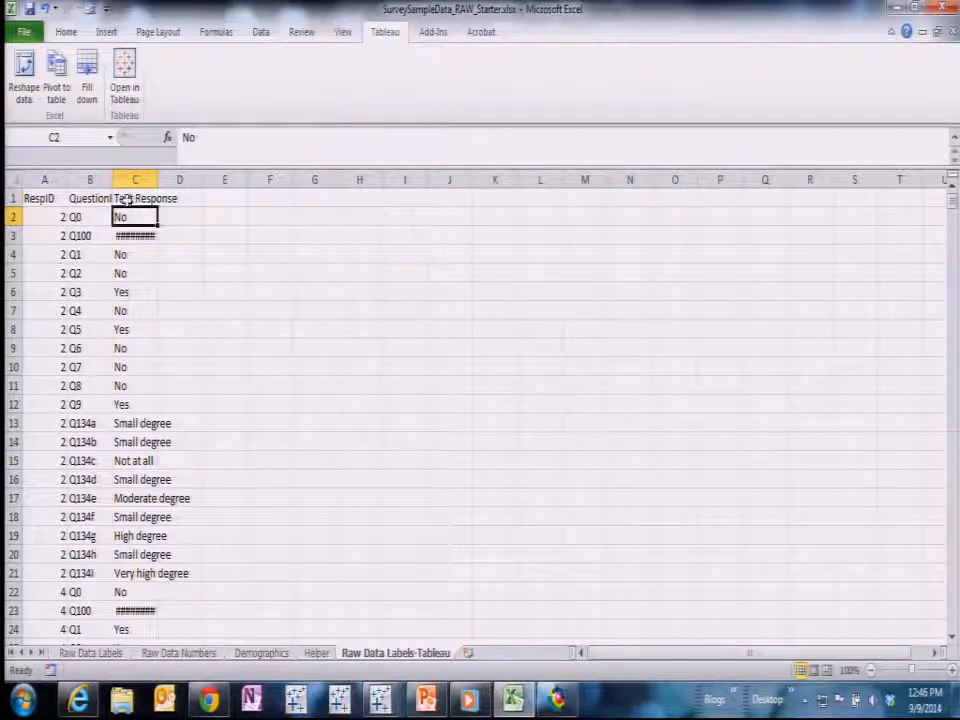
- Fit the QuestionID and Text Response columns to their contents, and select the first Q100 salary response in C3
double_click(112, 179)
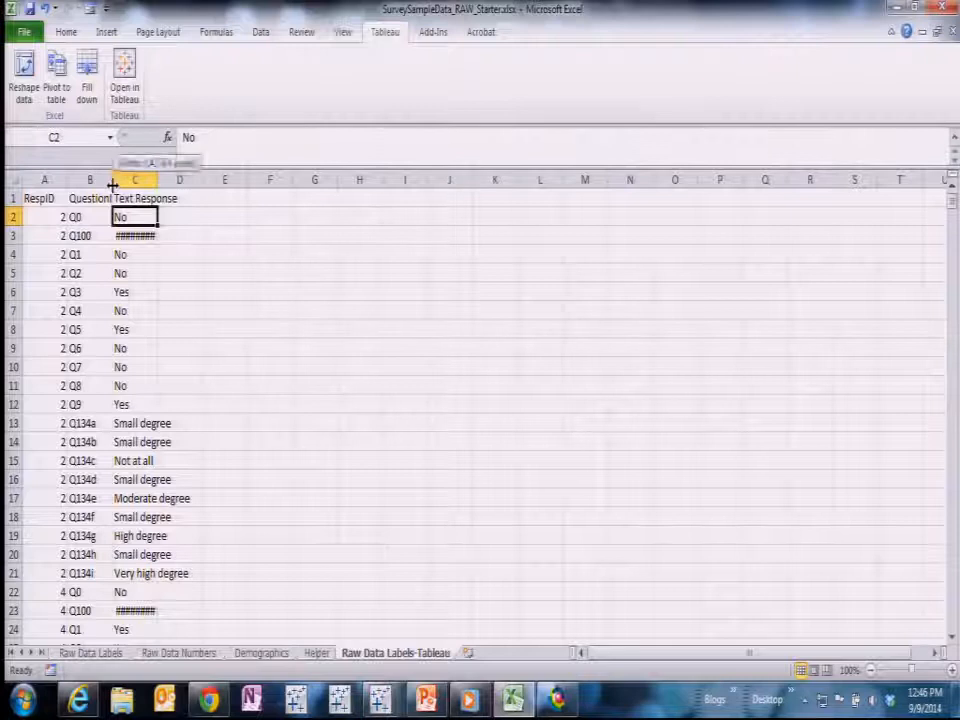
click(167, 180)
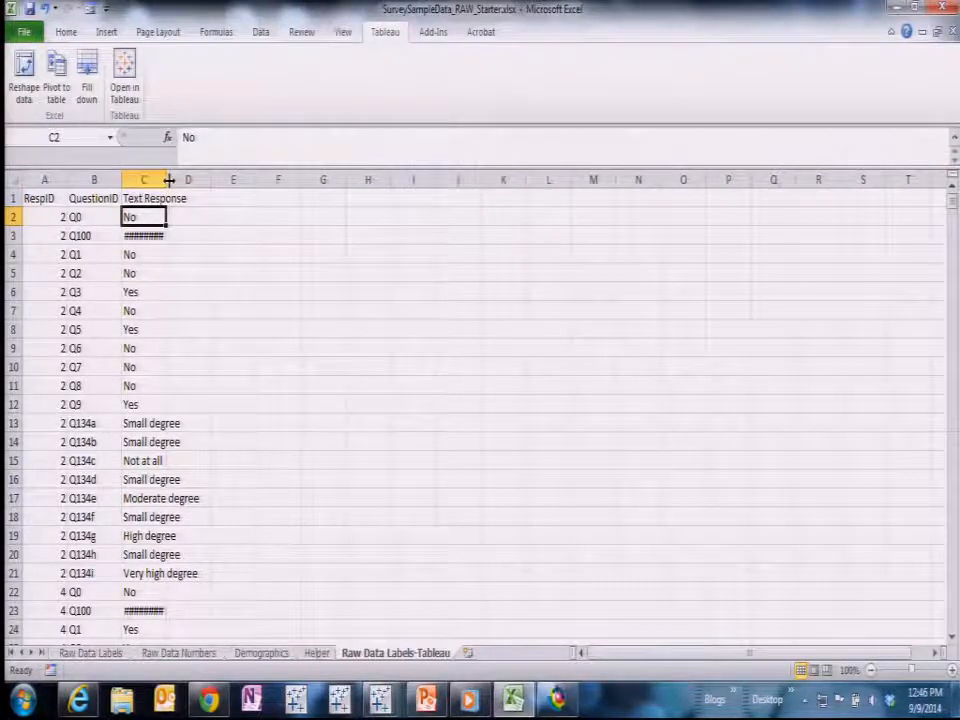
double_click(169, 180)
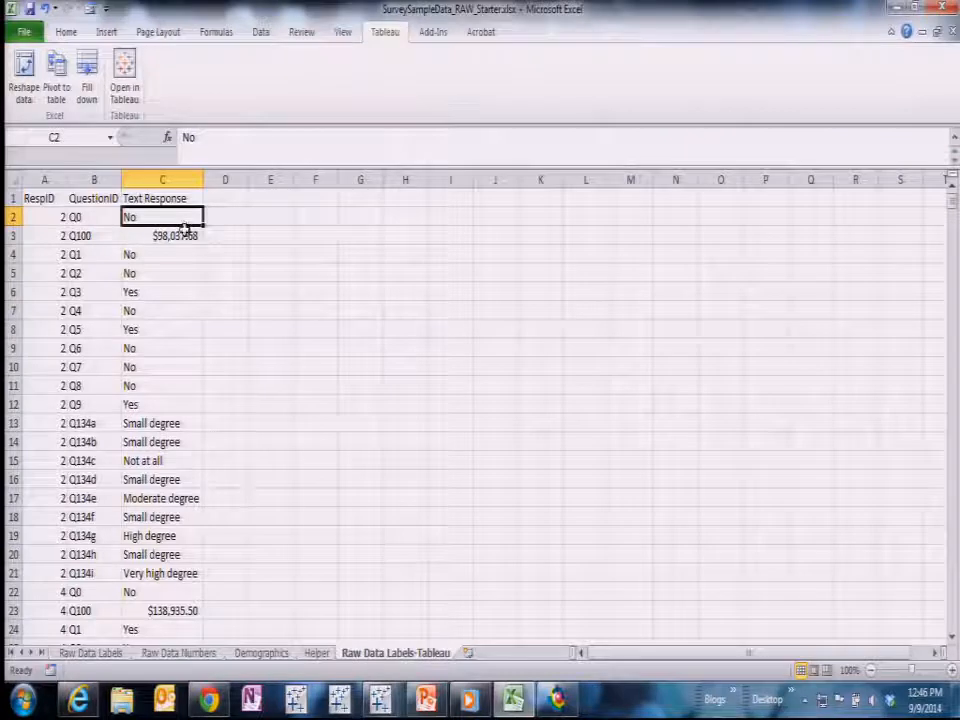
drag(182, 242, 186, 248)
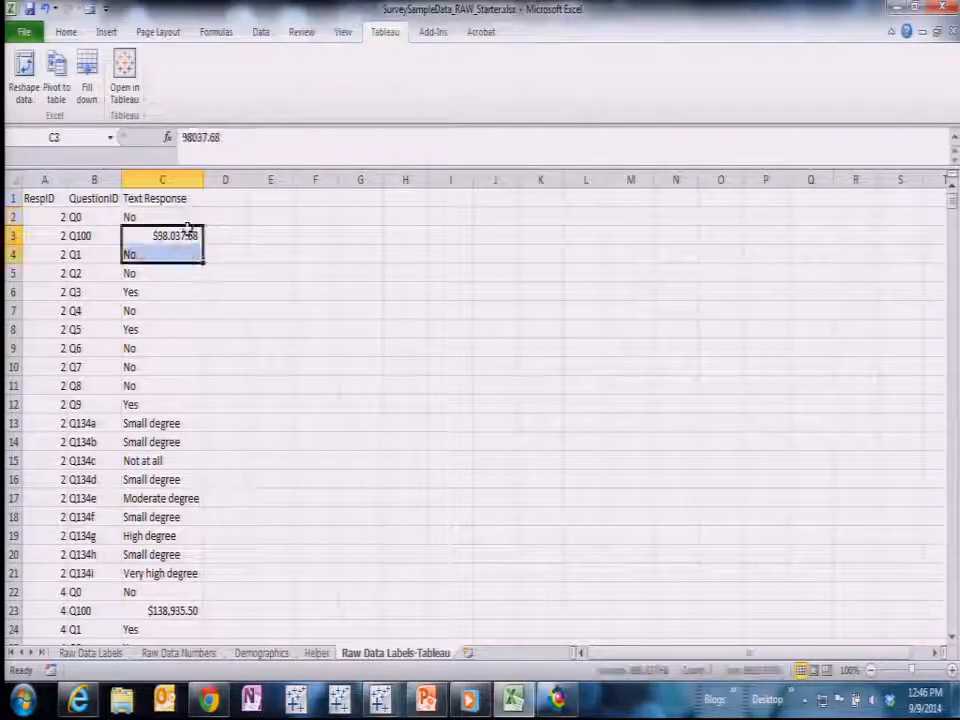
click(186, 238)
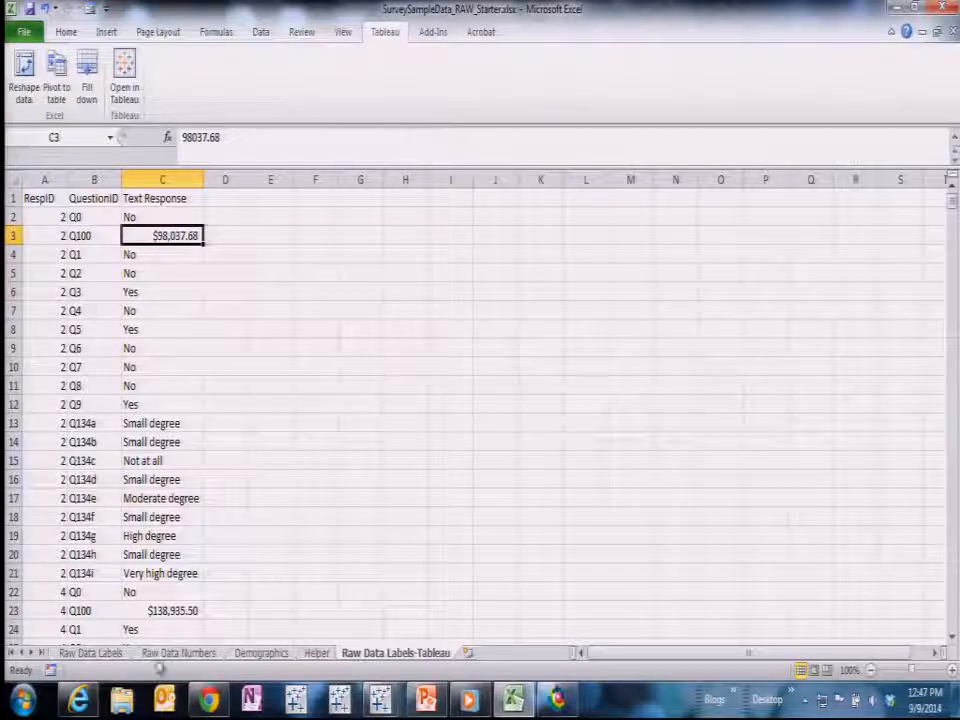
- Delete row 2, containing the question wording, from the Raw Data Numbers sheet
click(166, 654)
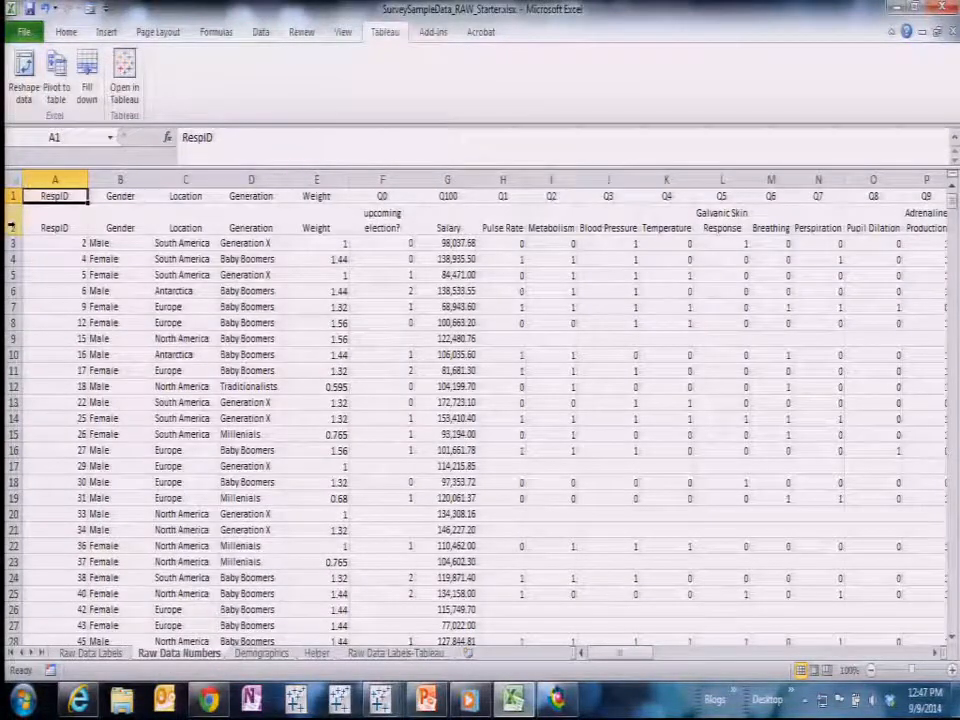
click(14, 217)
right_click(14, 219)
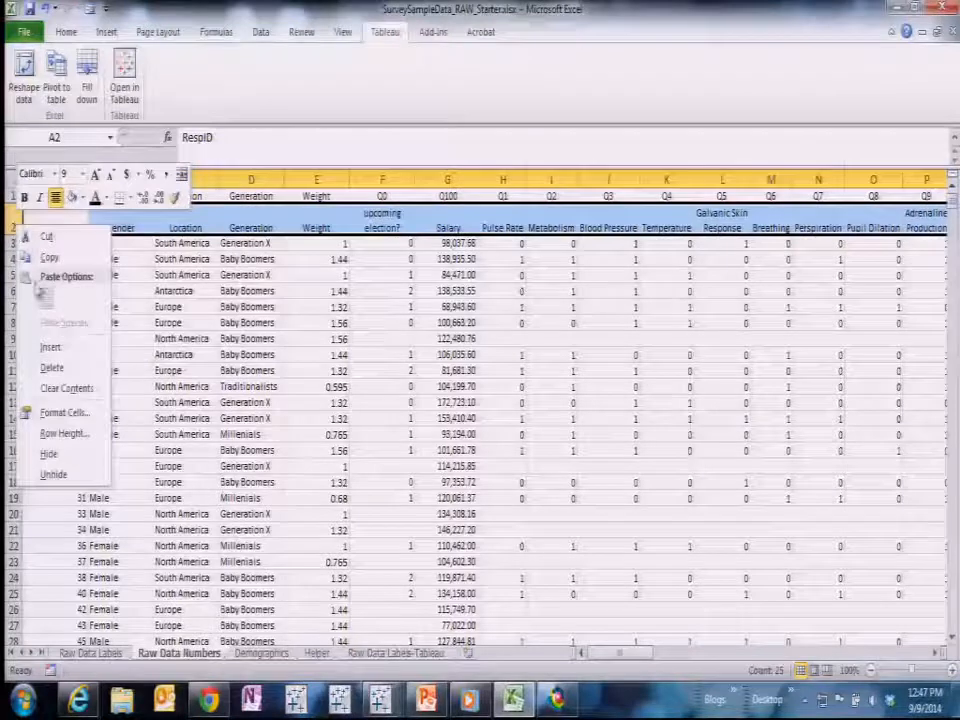
click(55, 368)
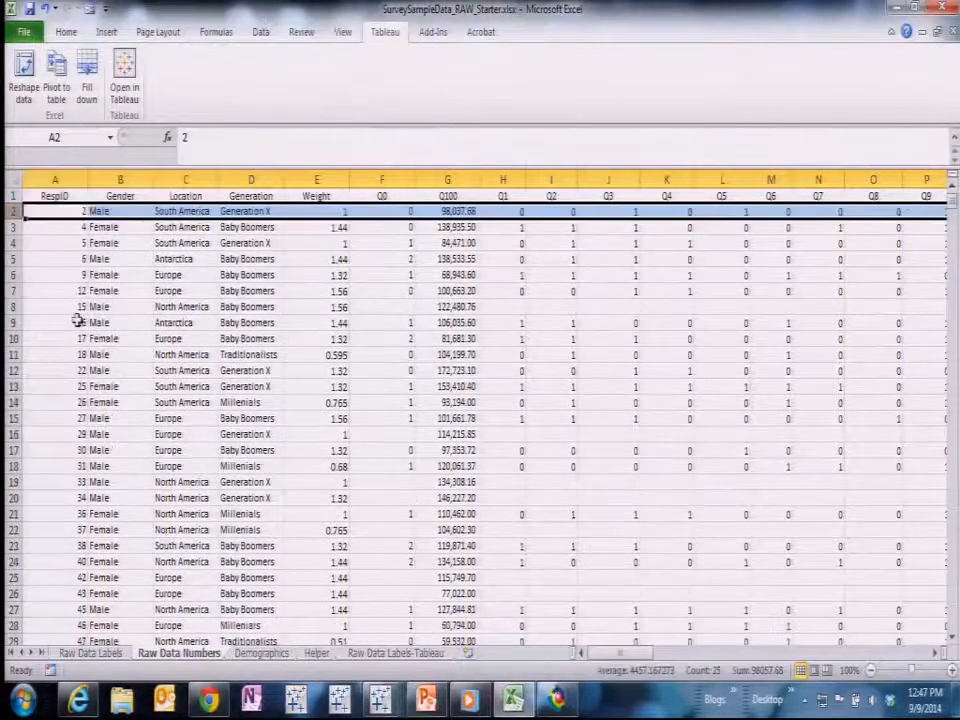
- Delete the Gender, Location, Generation and Weight columns (B to E) from the Raw Data Numbers sheet
click(105, 274)
click(135, 195)
key(ctrl+shift+Down)
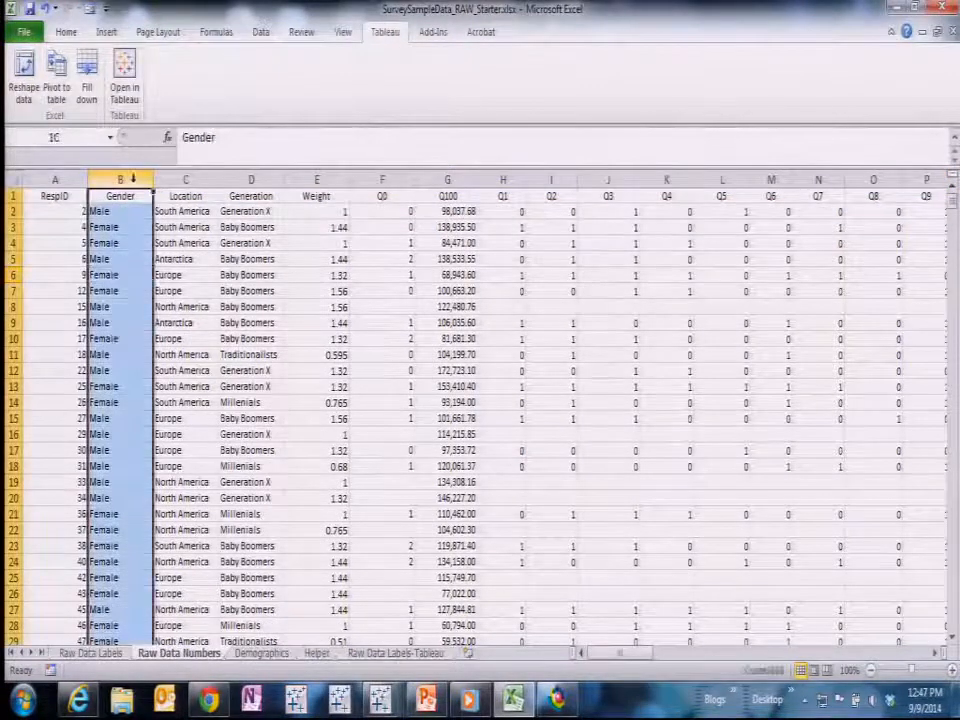
key(shift+Right)
key(shift+Right)
key(shift+Right)
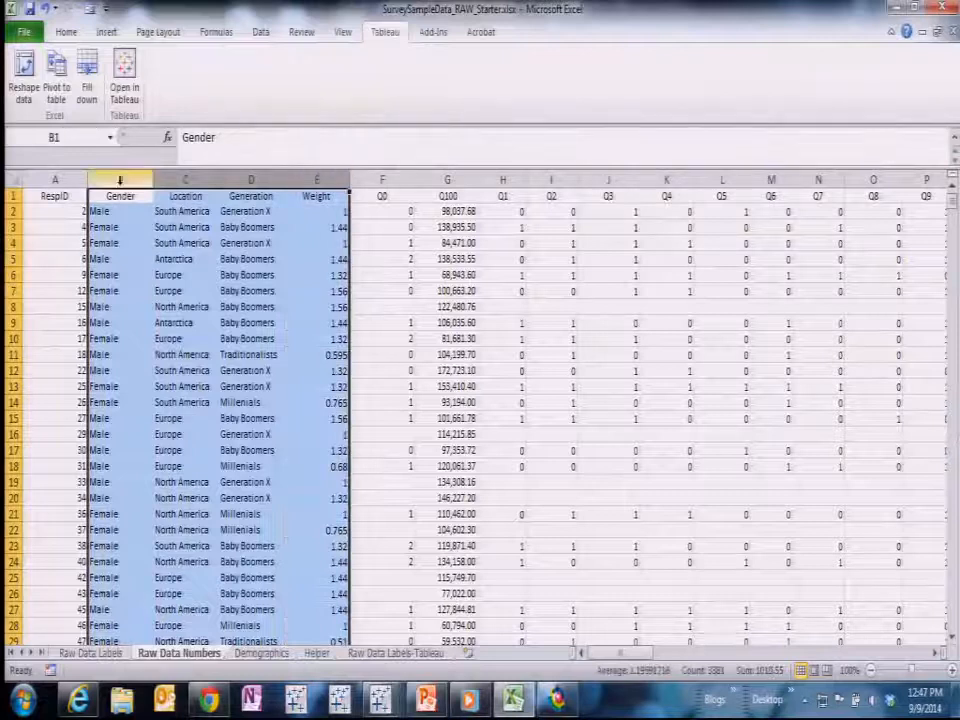
right_click(121, 192)
click(172, 334)
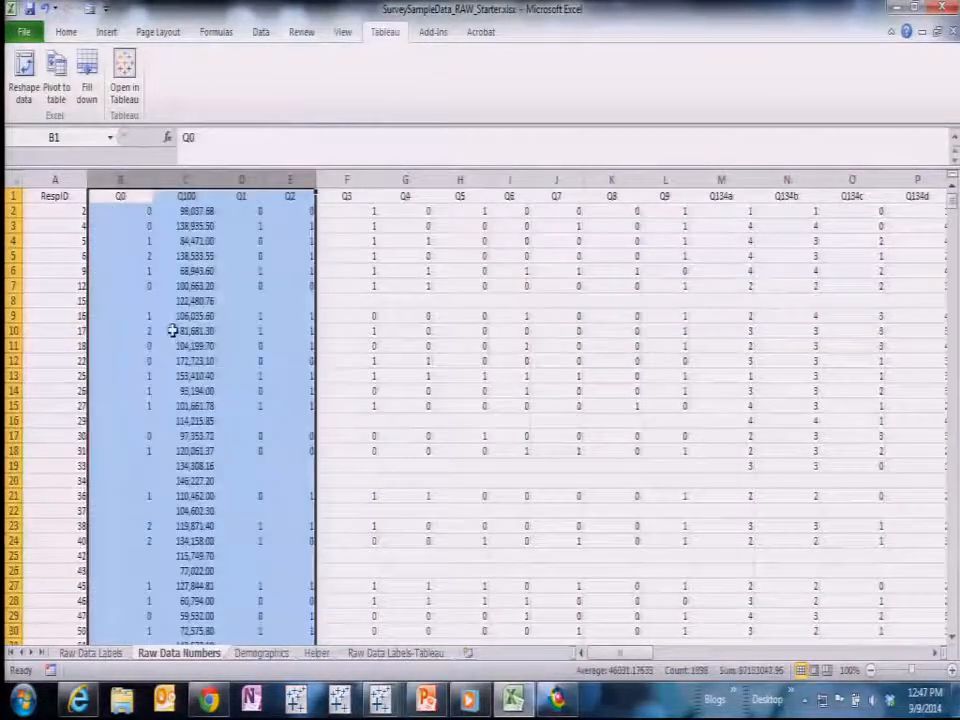
- Reshape the Raw Data Numbers sheet into tall format, using B2 as the first data value
click(175, 331)
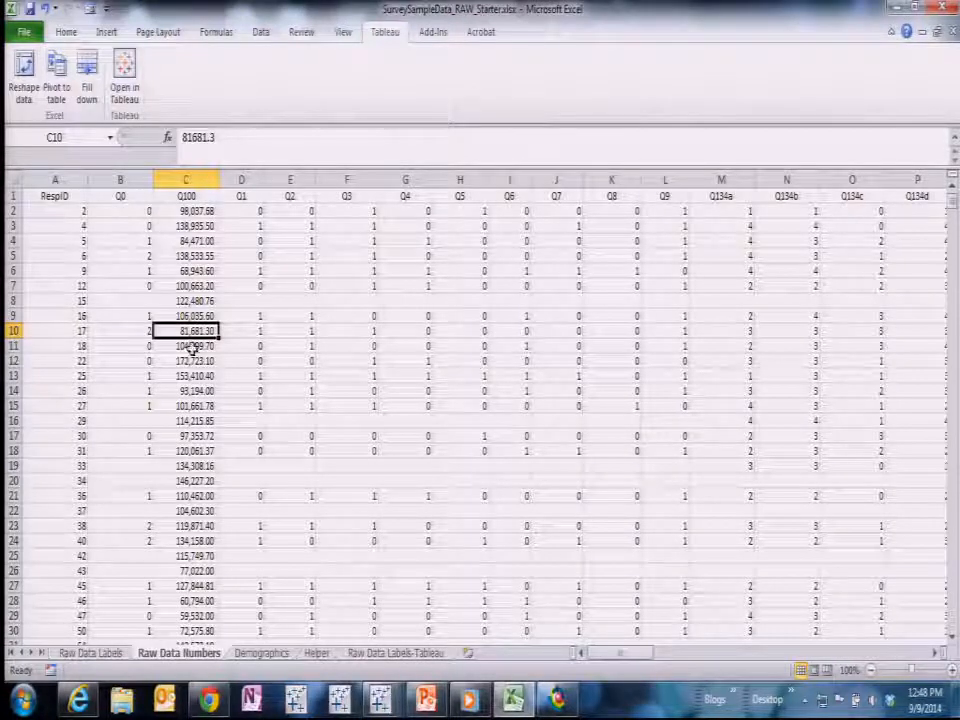
click(116, 212)
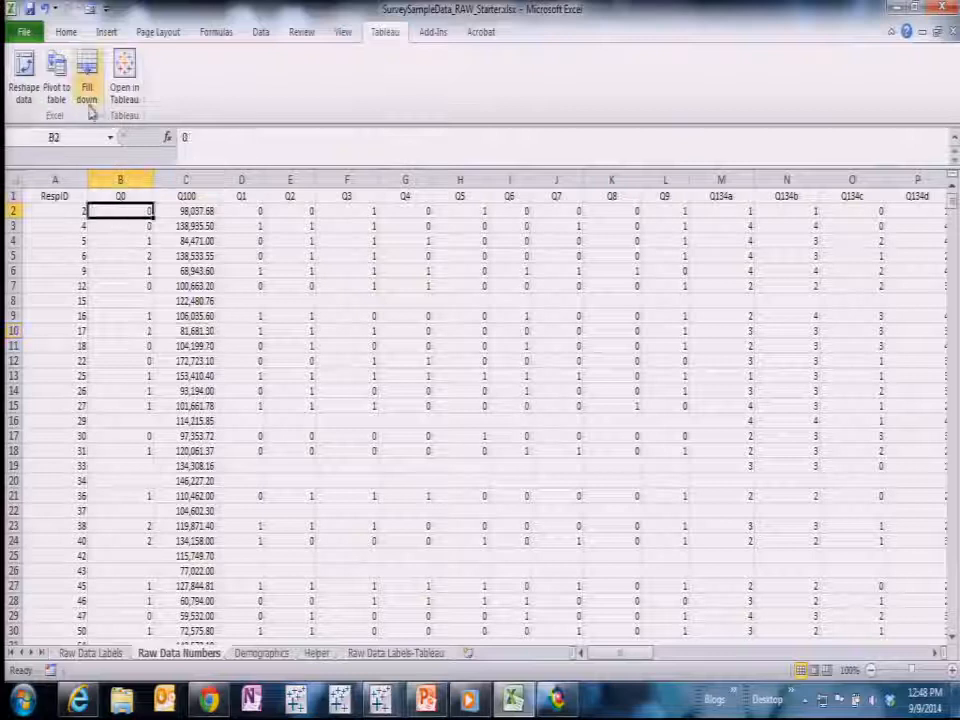
click(22, 76)
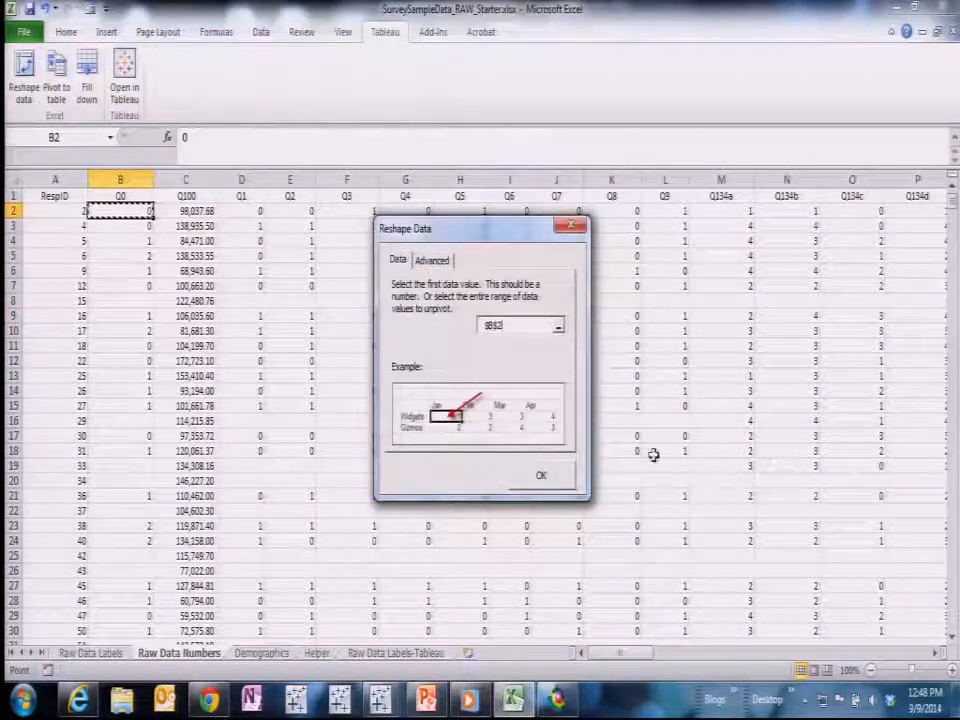
click(553, 480)
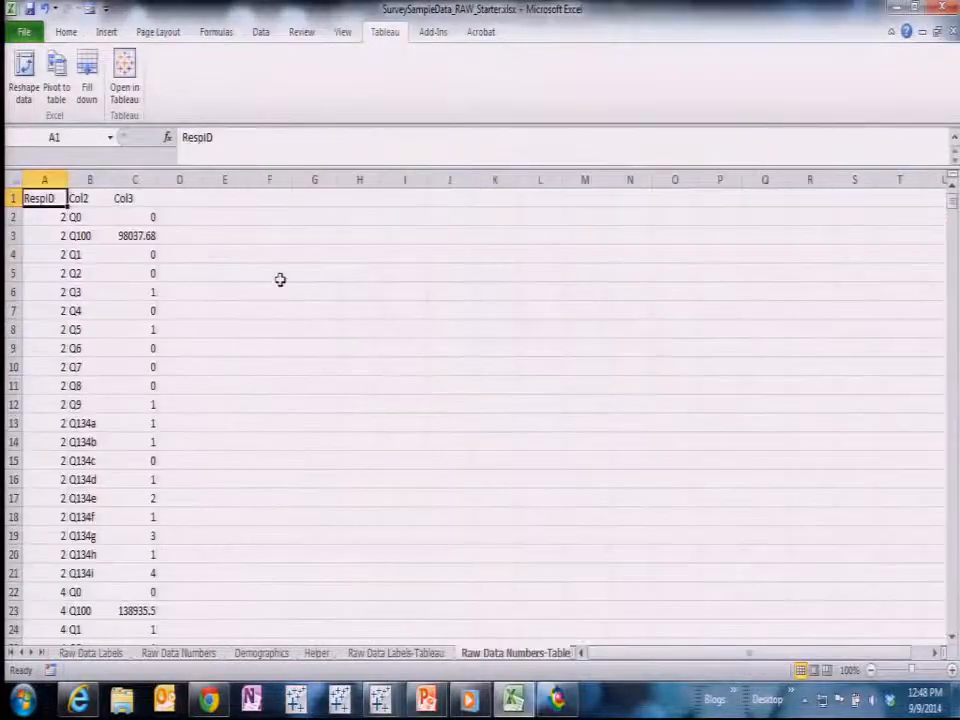
- Rename the Col3 header in C1 of the reshaped numbers sheet as Values
click(133, 197)
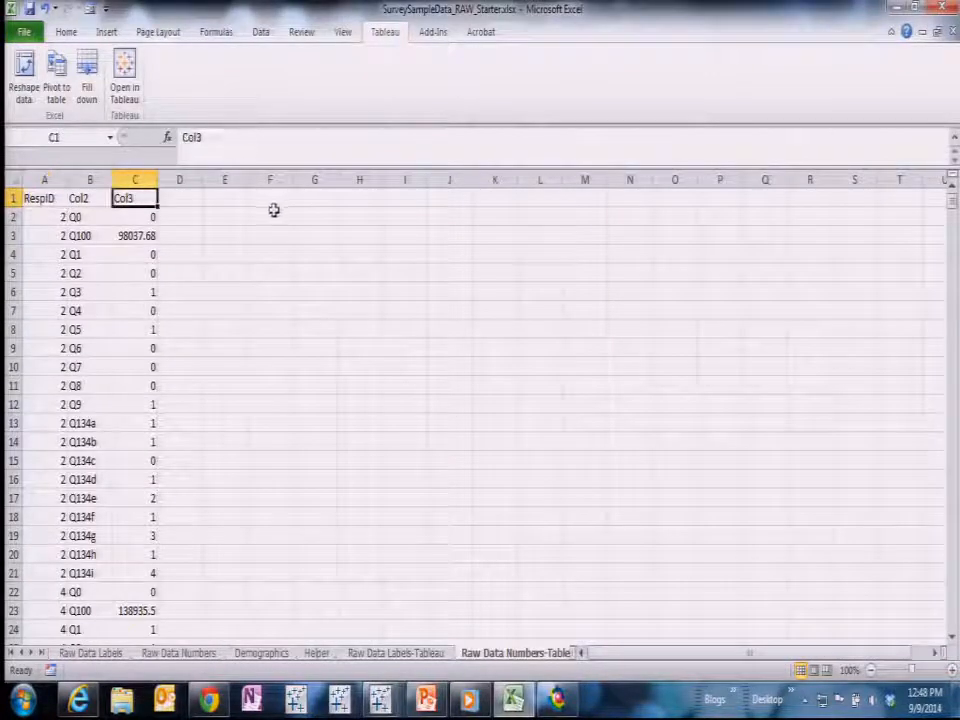
text(Vales)
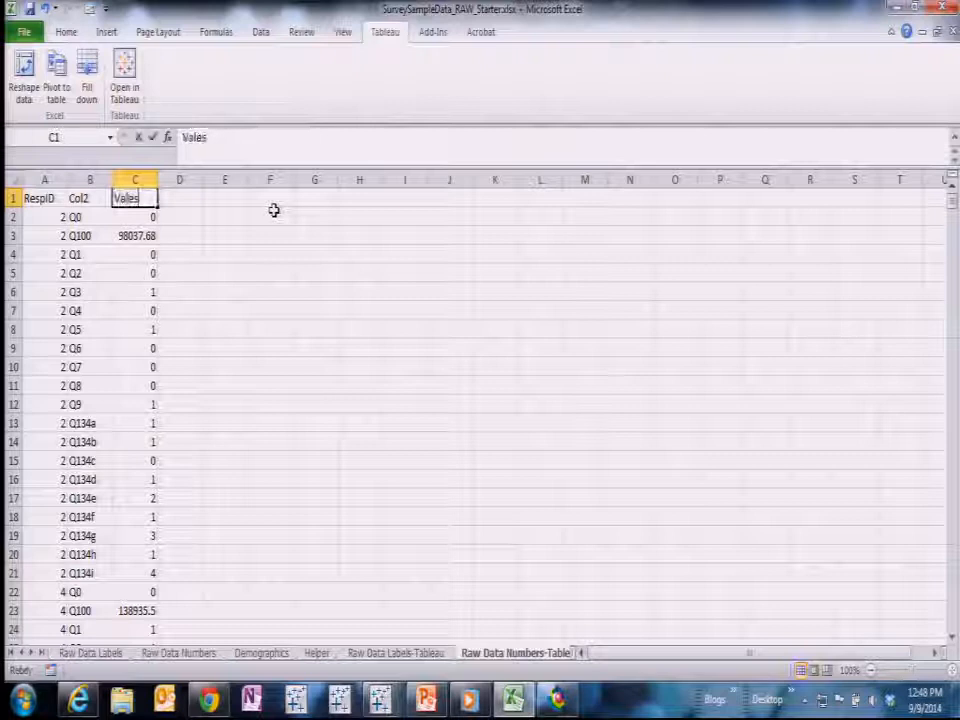
key(Return)
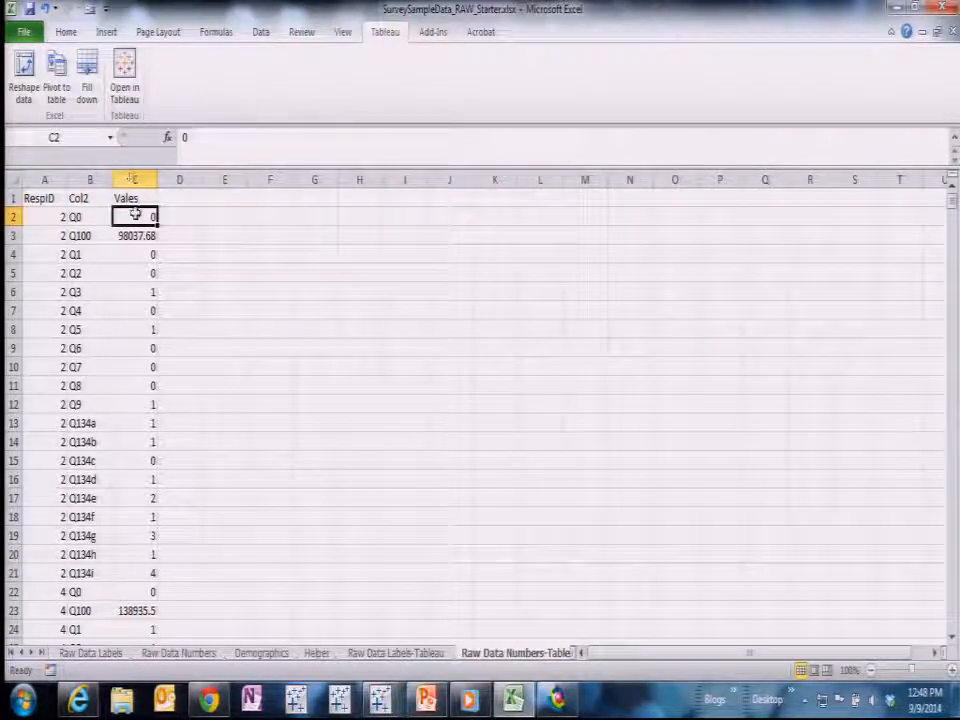
click(130, 197)
click(196, 137)
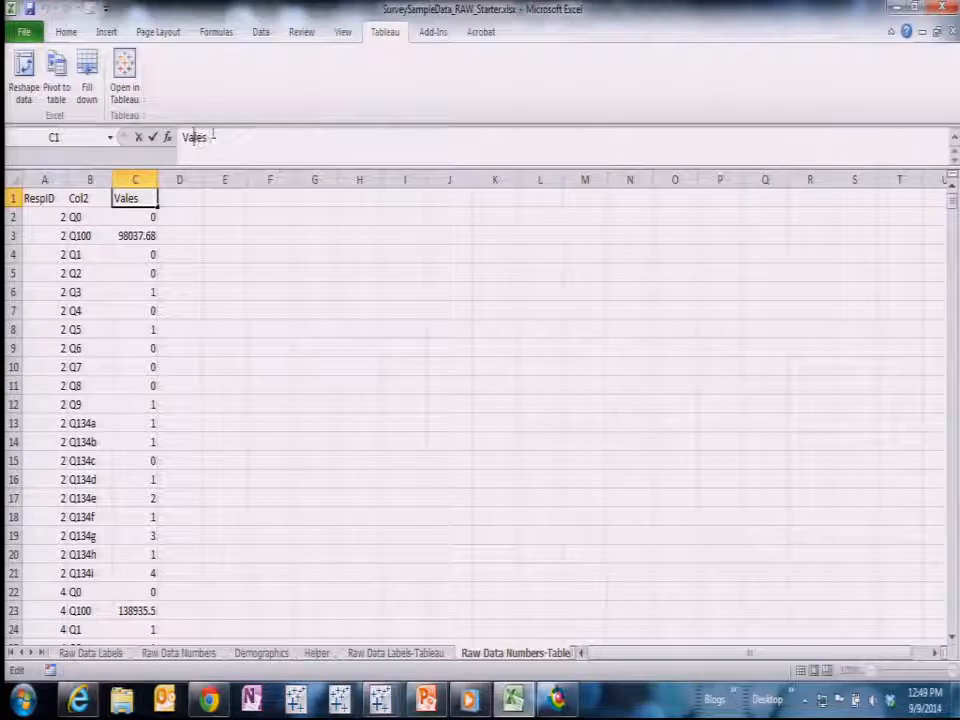
text(u)
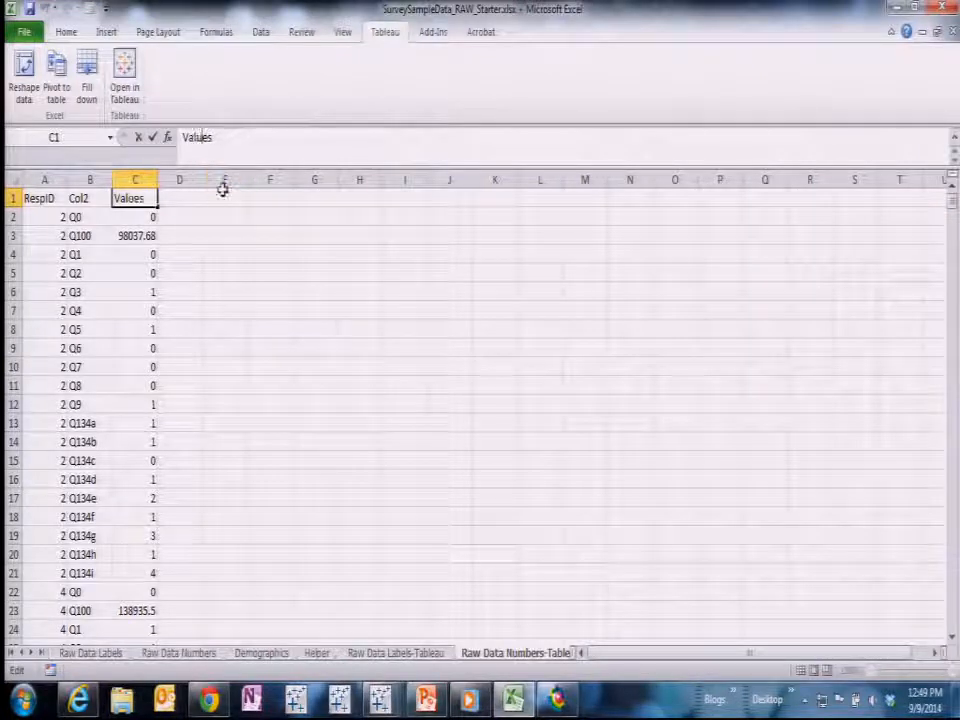
key(Return)
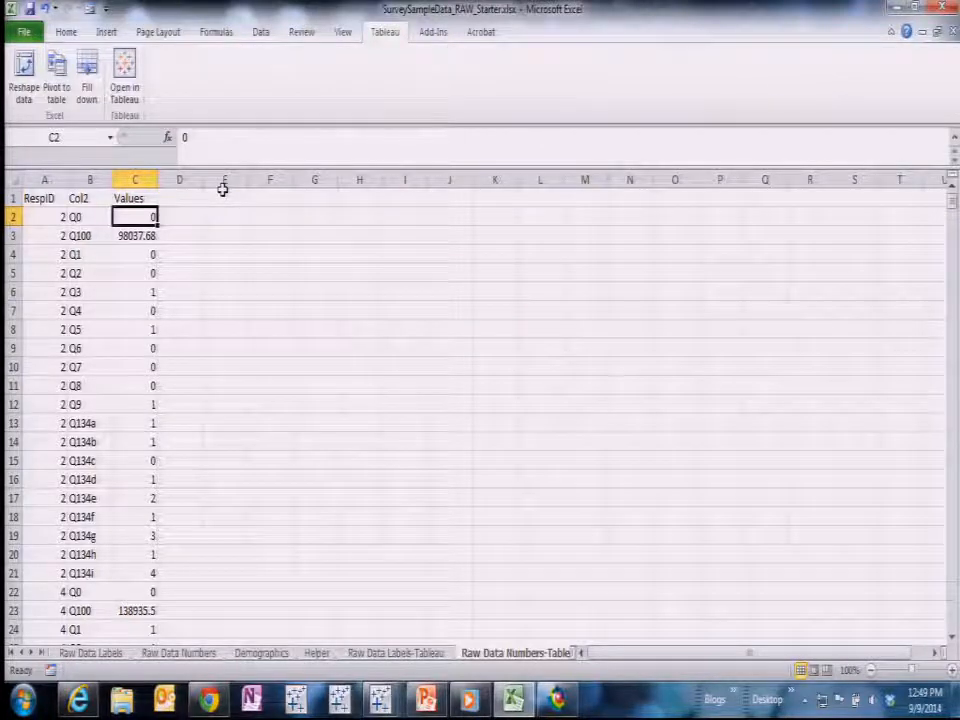
- Copy the whole table from the Raw Data Labels-Tableau sheet into a new sheet, starting at A1
click(390, 652)
click(44, 198)
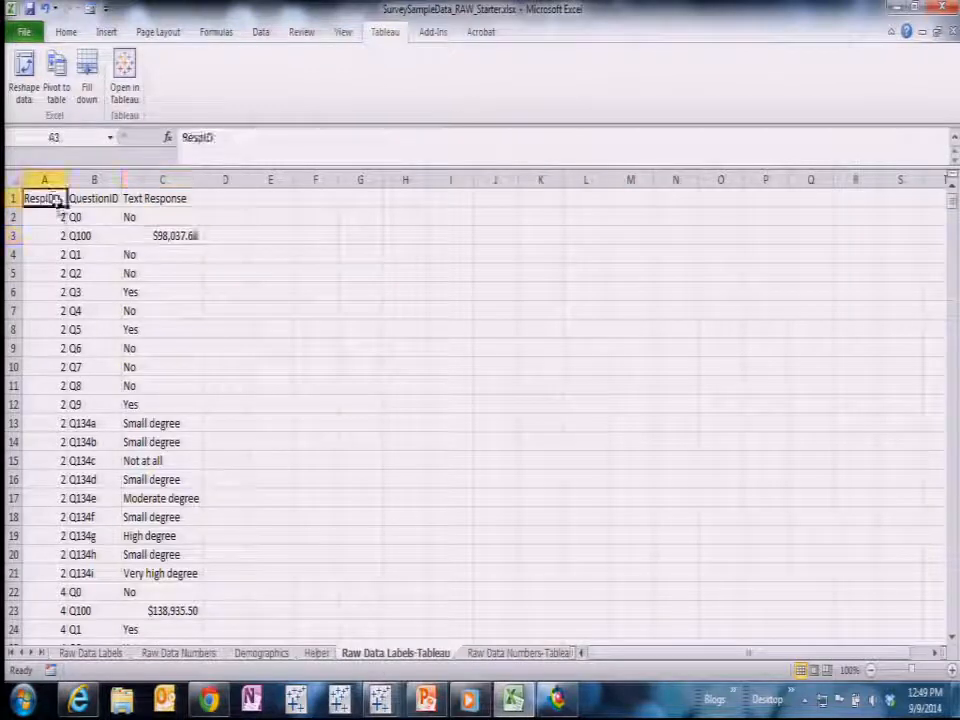
key(ctrl+shift+End)
key(ctrl+c)
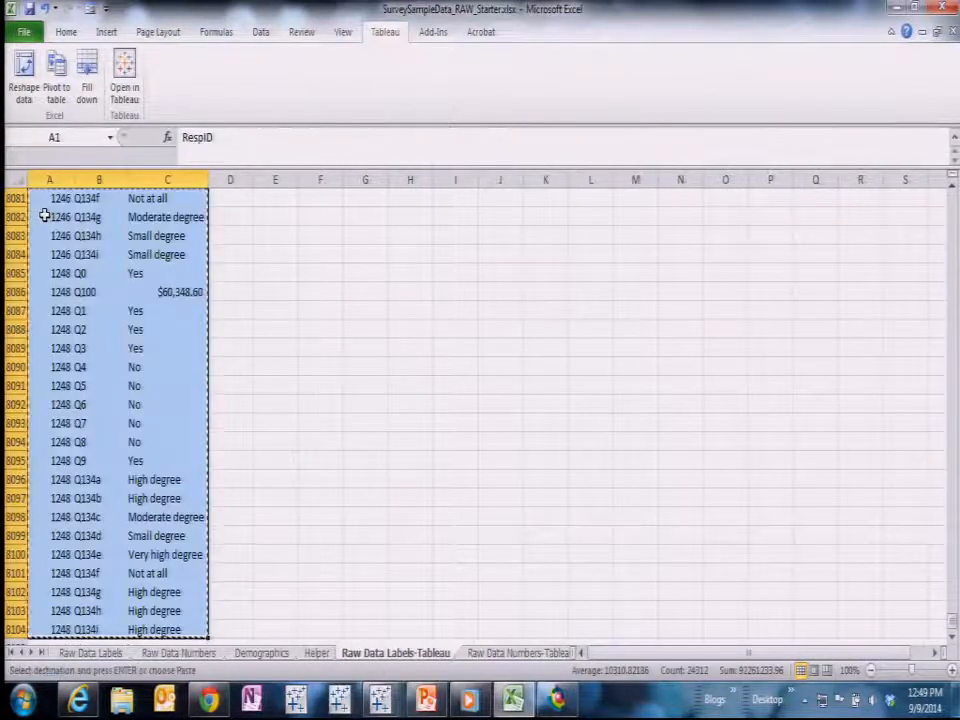
click(530, 652)
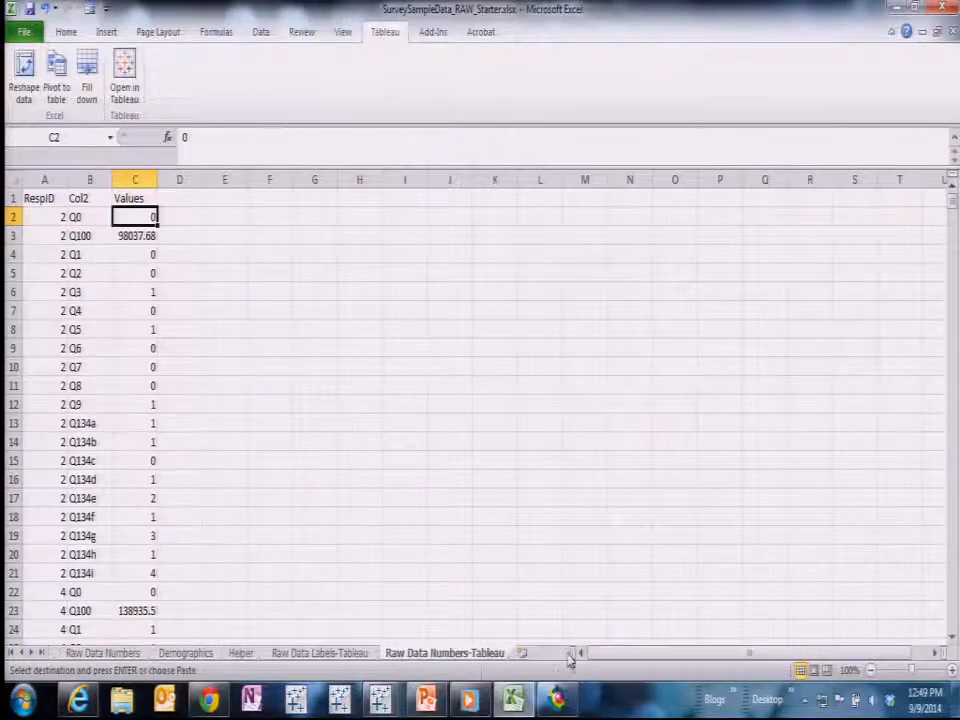
click(522, 652)
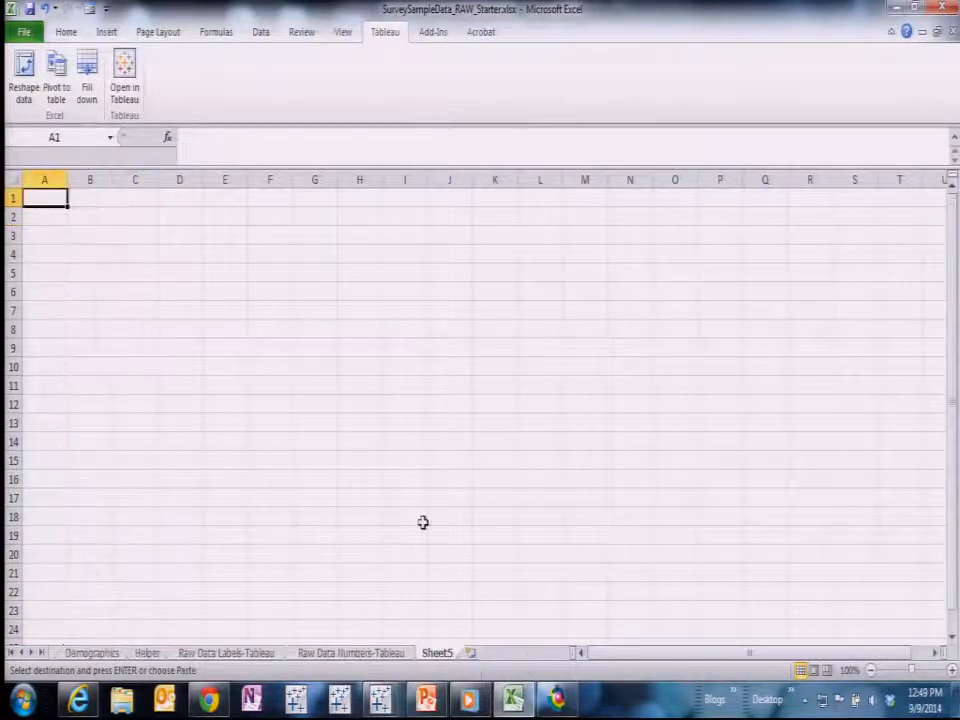
key(ctrl+v)
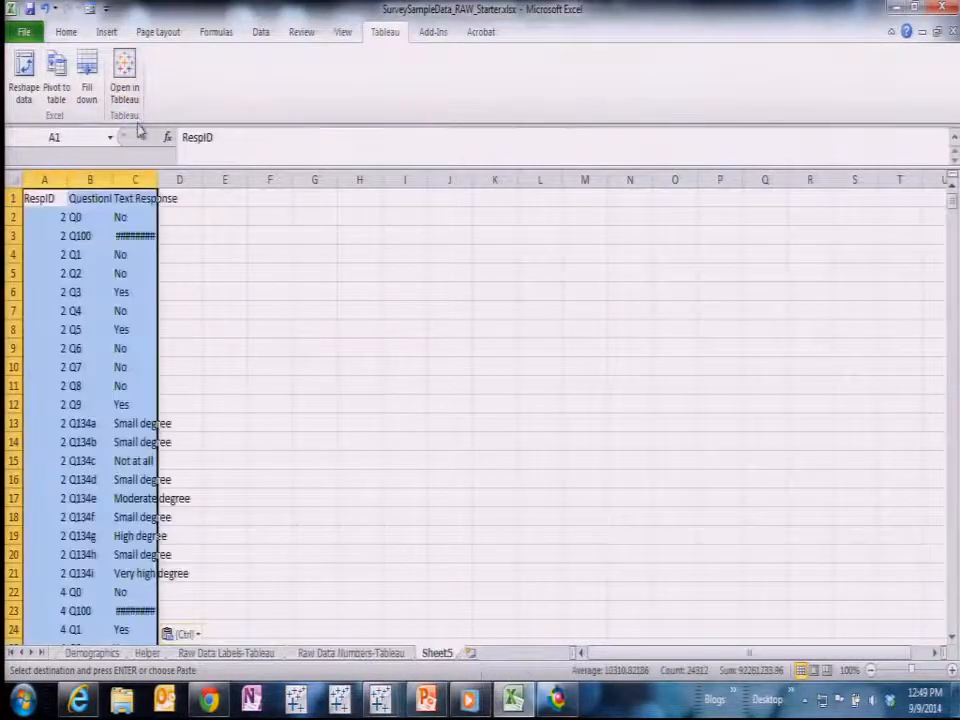
- Copy the Values column from Raw Data Numbers-Tableau into column D of the new sheet, and check the alignment of the last rows
click(178, 198)
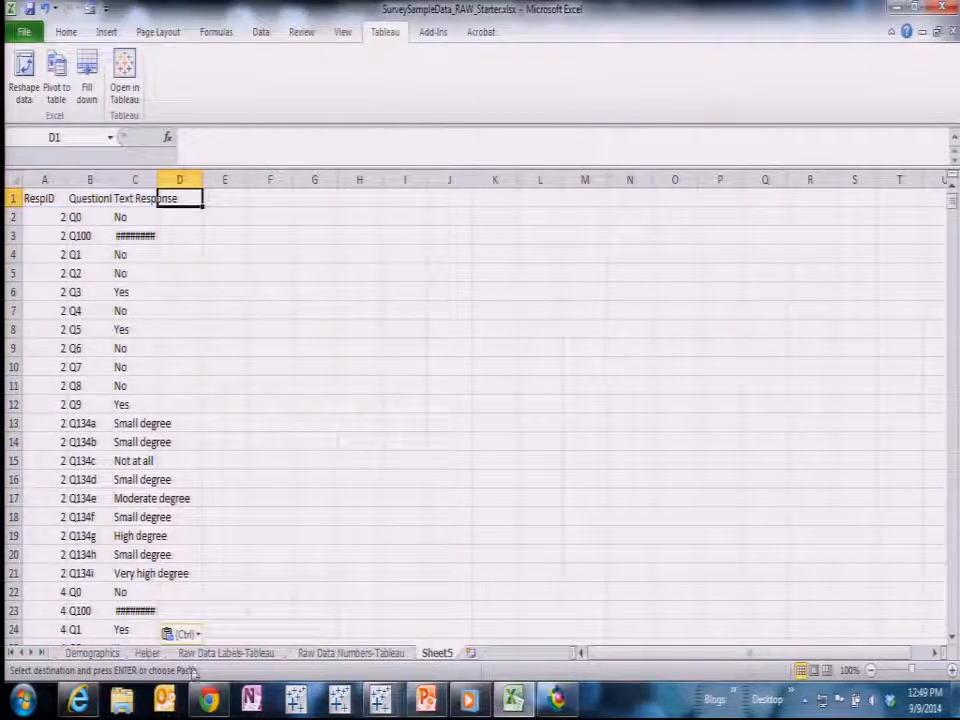
click(384, 655)
click(148, 178)
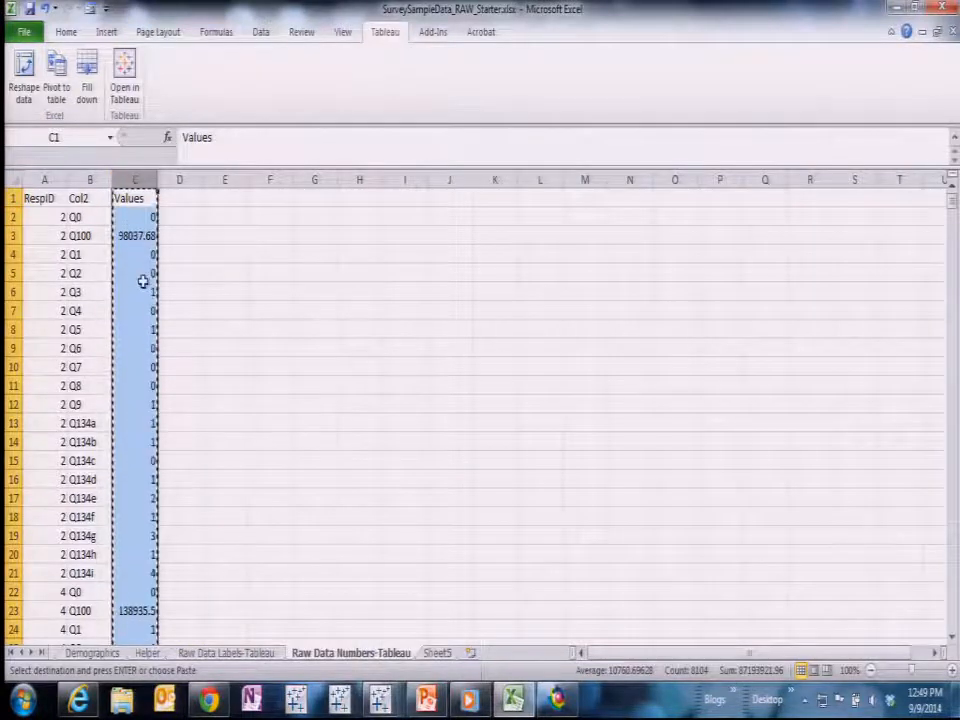
click(437, 653)
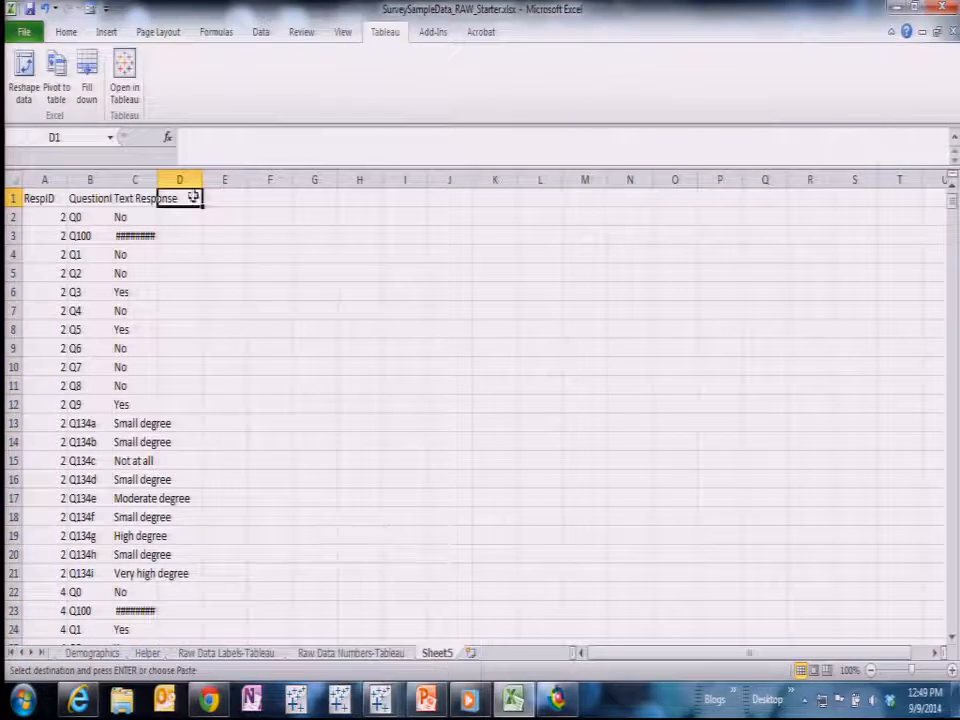
key(ctrl+v)
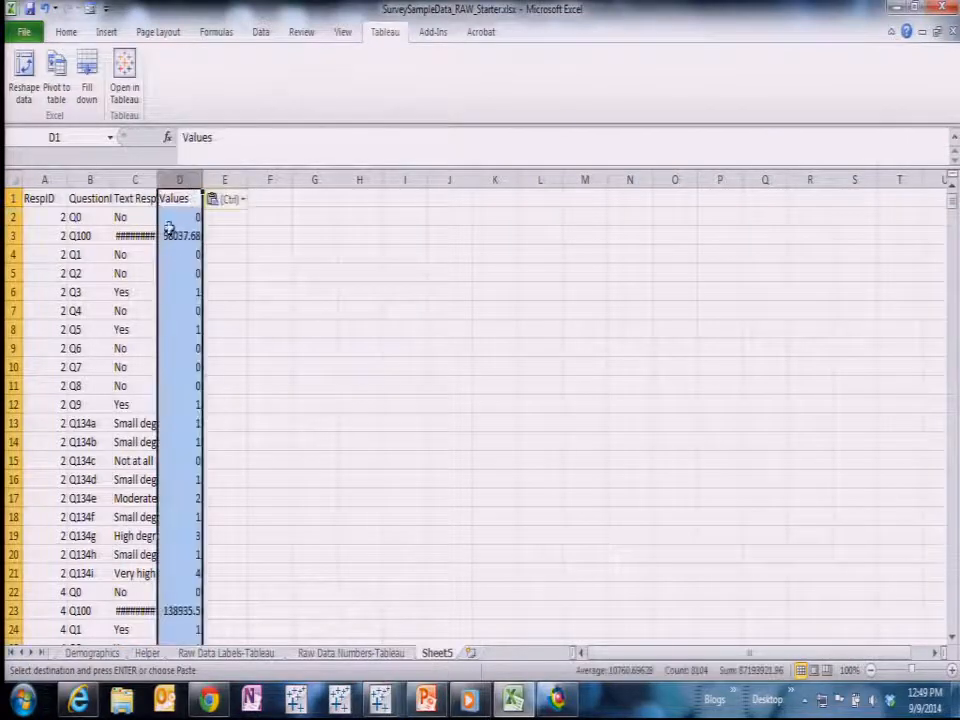
click(173, 218)
key(ctrl+Down)
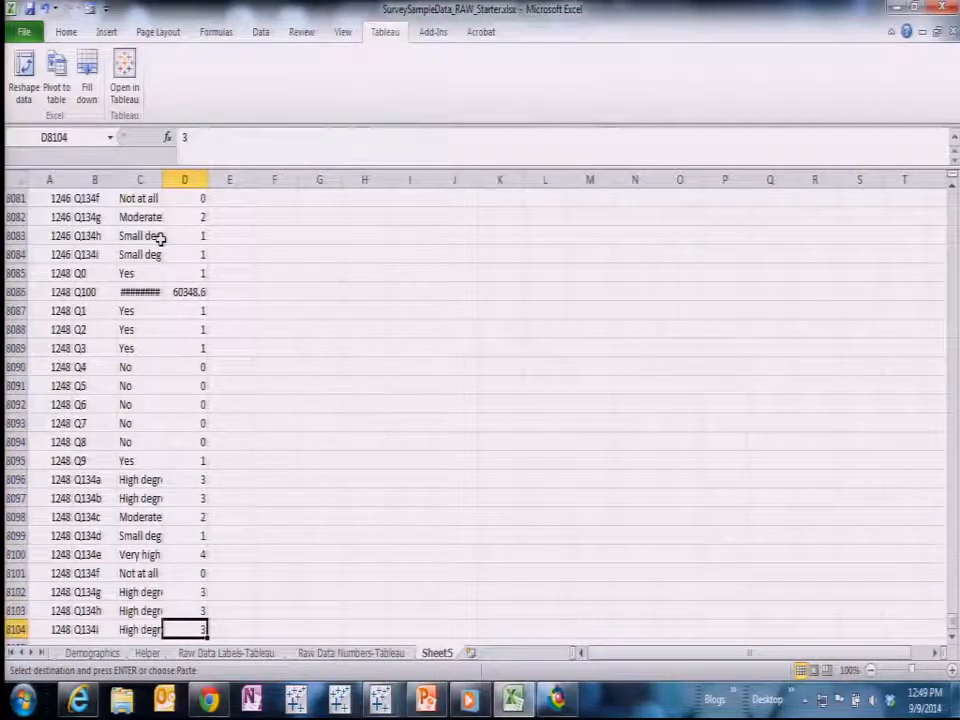
key(Down)
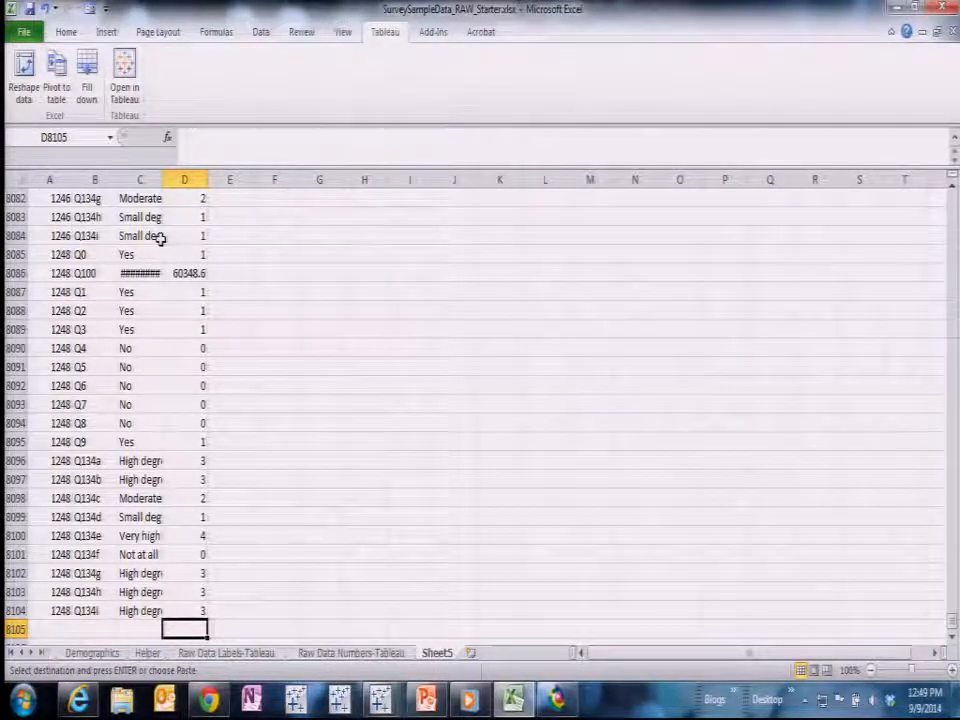
key(ctrl+Home)
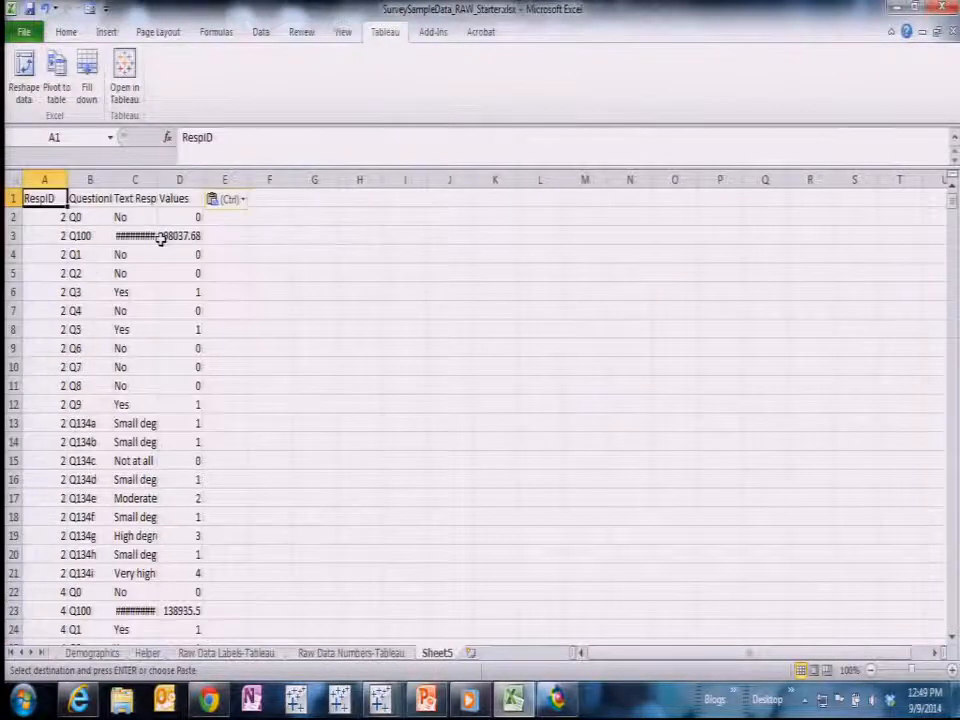
- Rename the new combined sheet as Merged
double_click(451, 652)
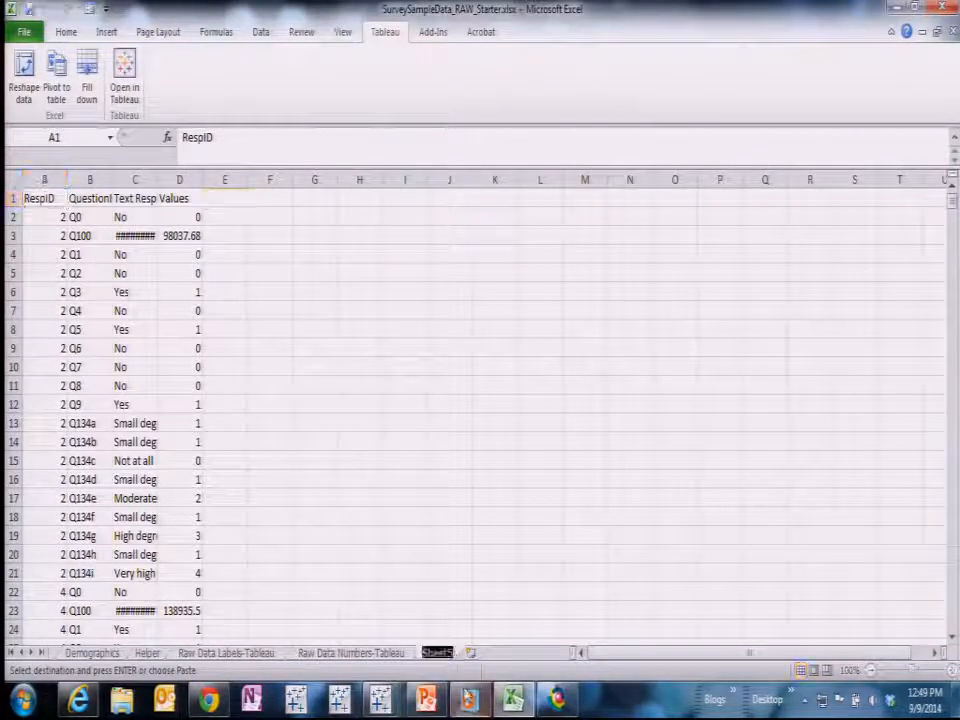
text(Mem)
text(rged)
key(Return)
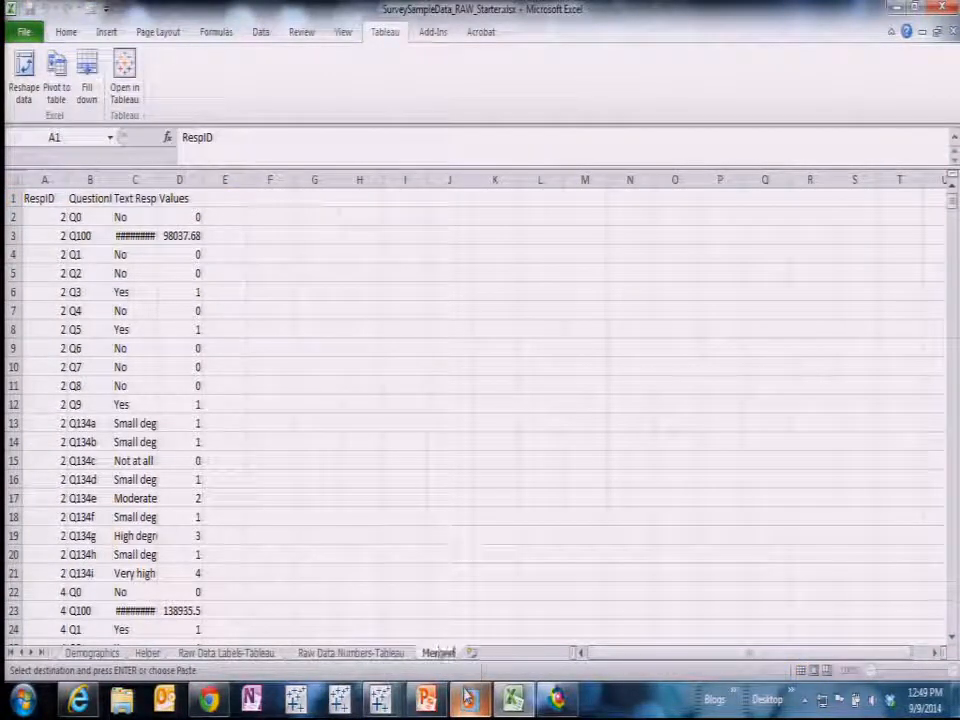
key(ctrl+v)
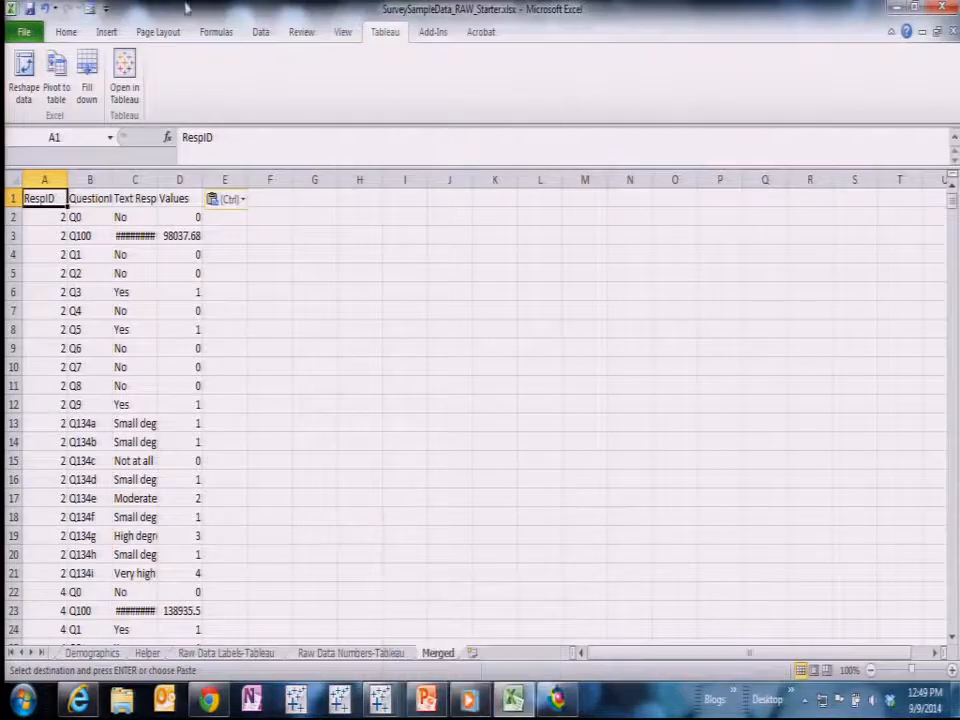
- Save the workbook under the new name SurveySampleData_RAW_Session.xlsx in the Starter folder
click(22, 31)
click(46, 89)
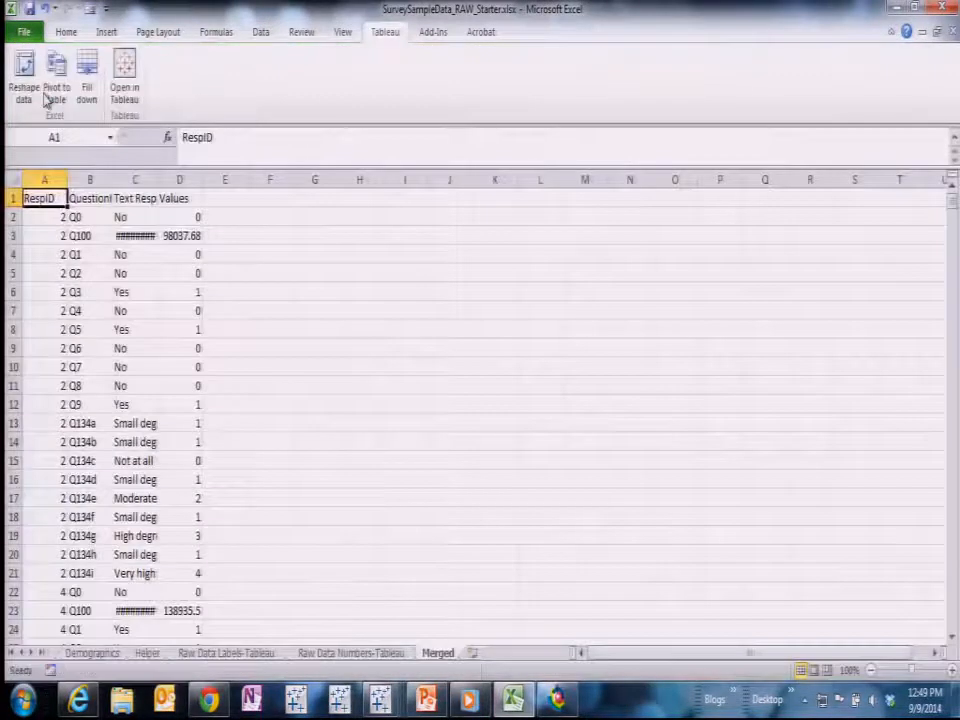
click(210, 419)
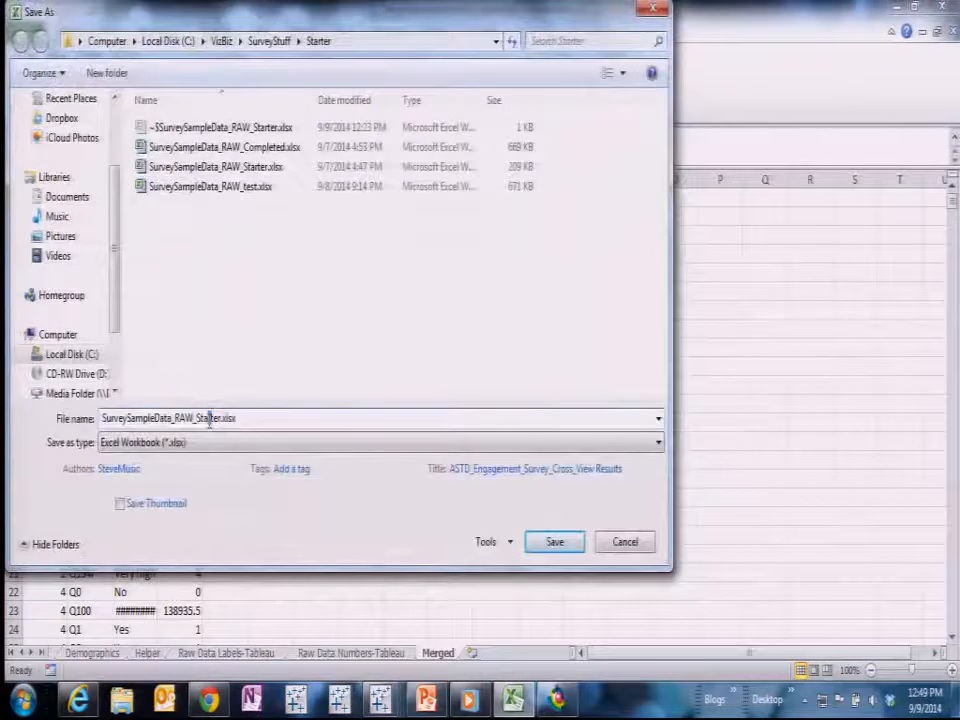
drag(197, 418, 216, 414)
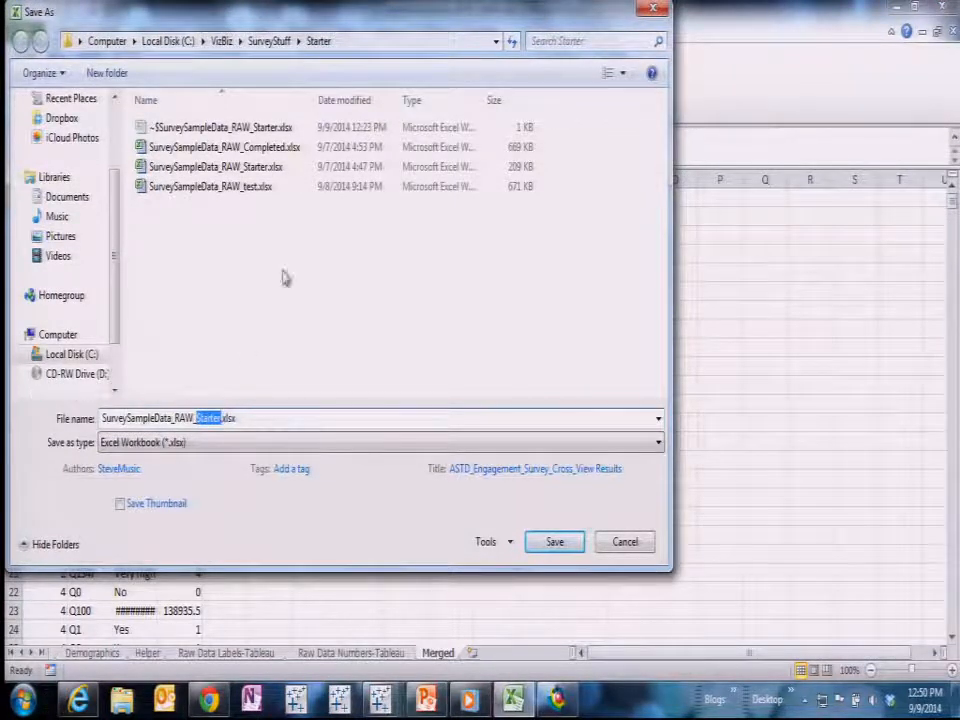
text(Ses)
text(sion)
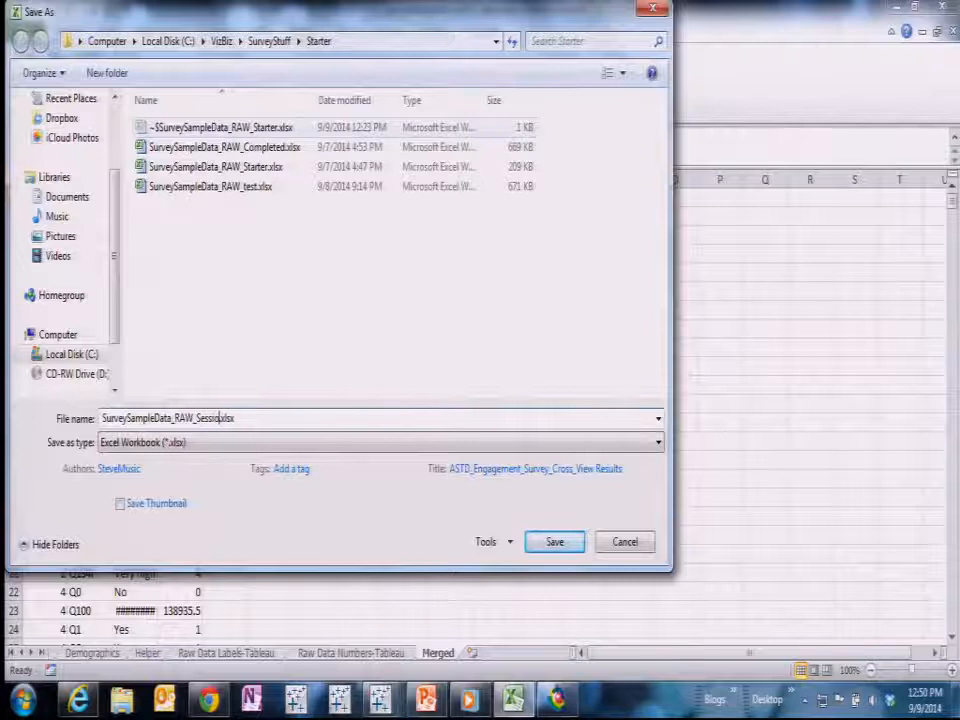
key(Return)
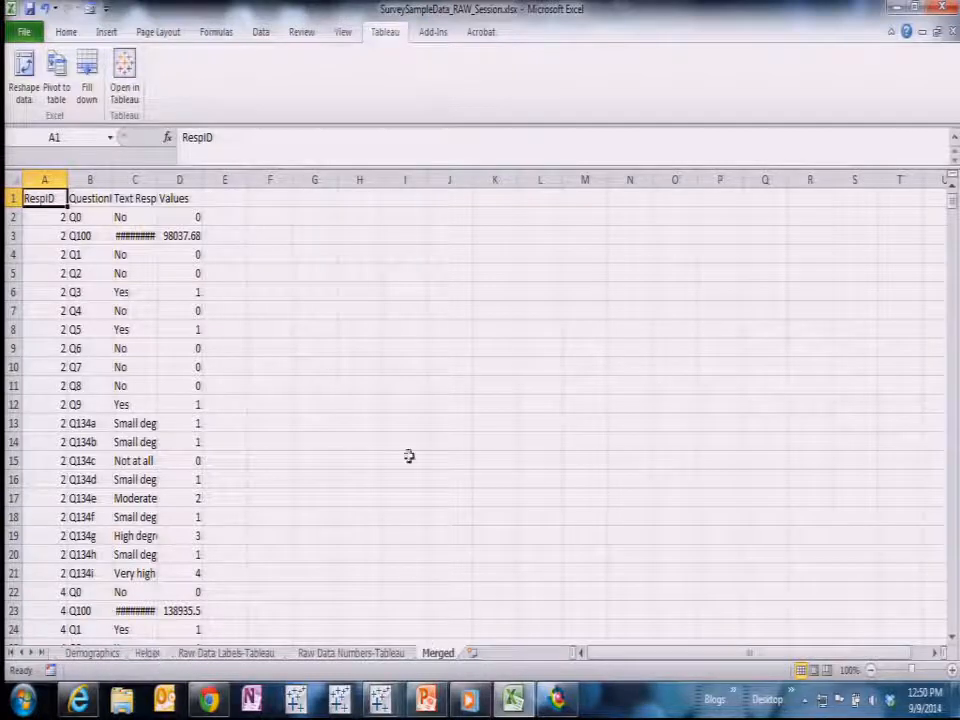
click(405, 422)
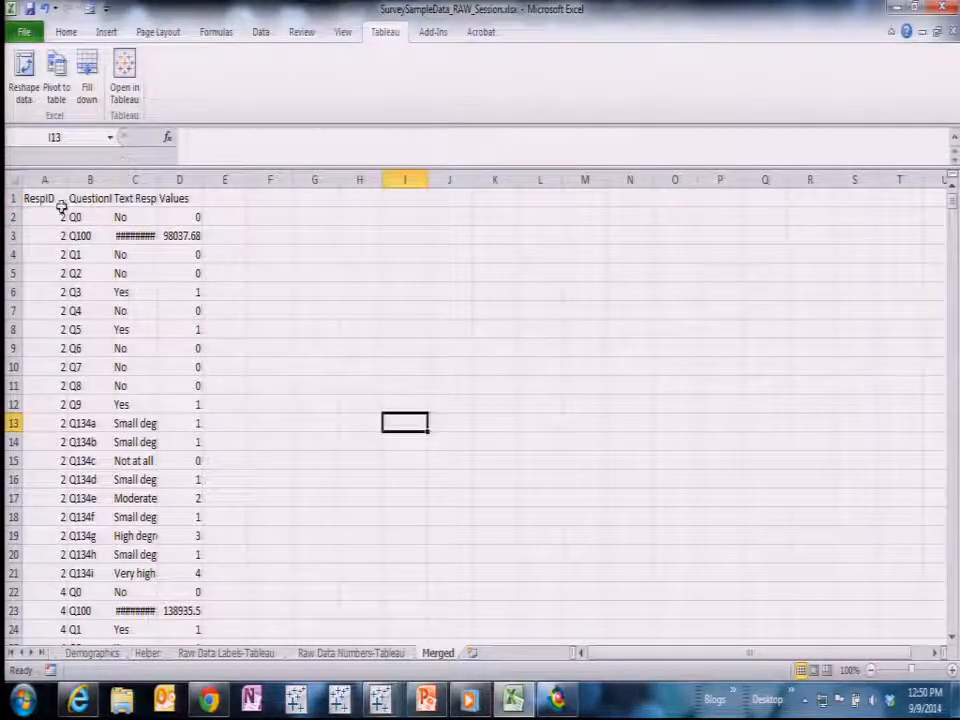
click(62, 198)
click(87, 200)
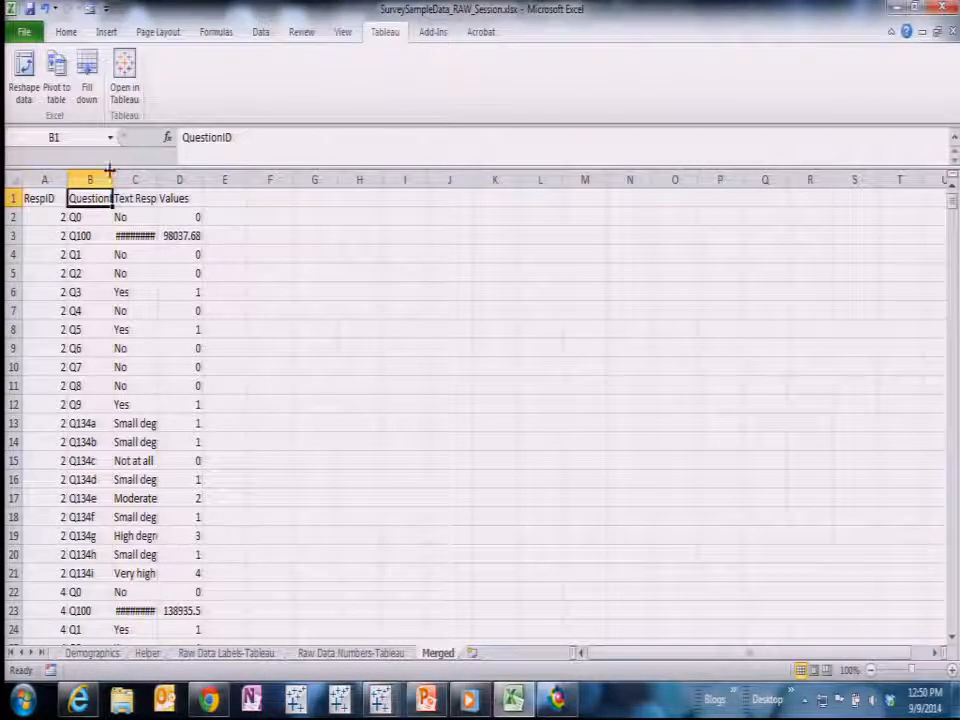
click(366, 333)
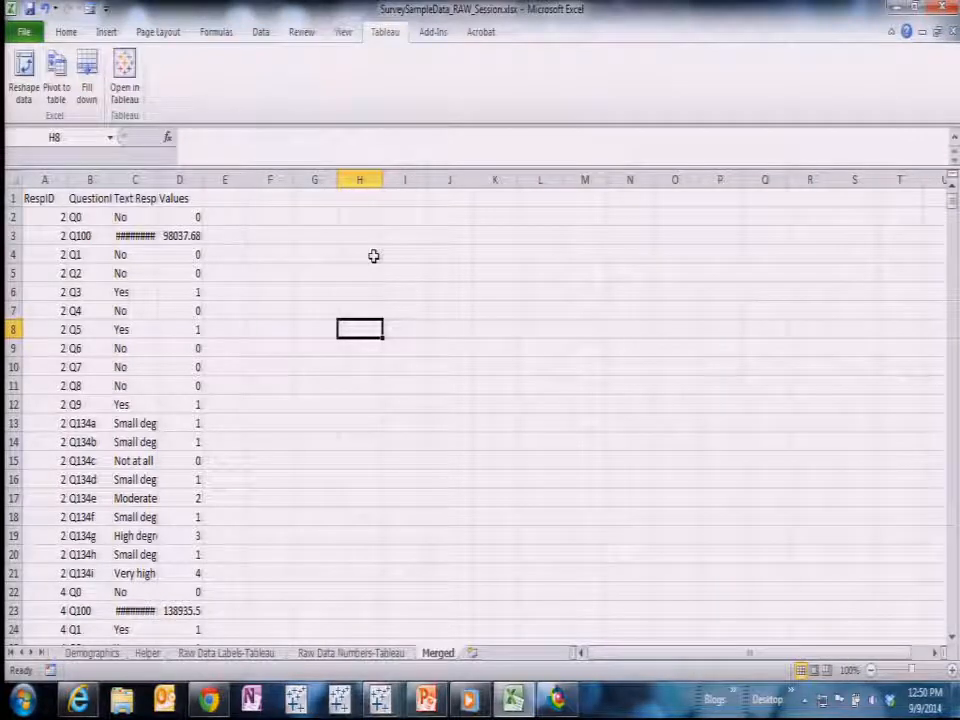
- Open the workbook's data in Tableau and add the Demographics sheet to the data source canvas
click(124, 66)
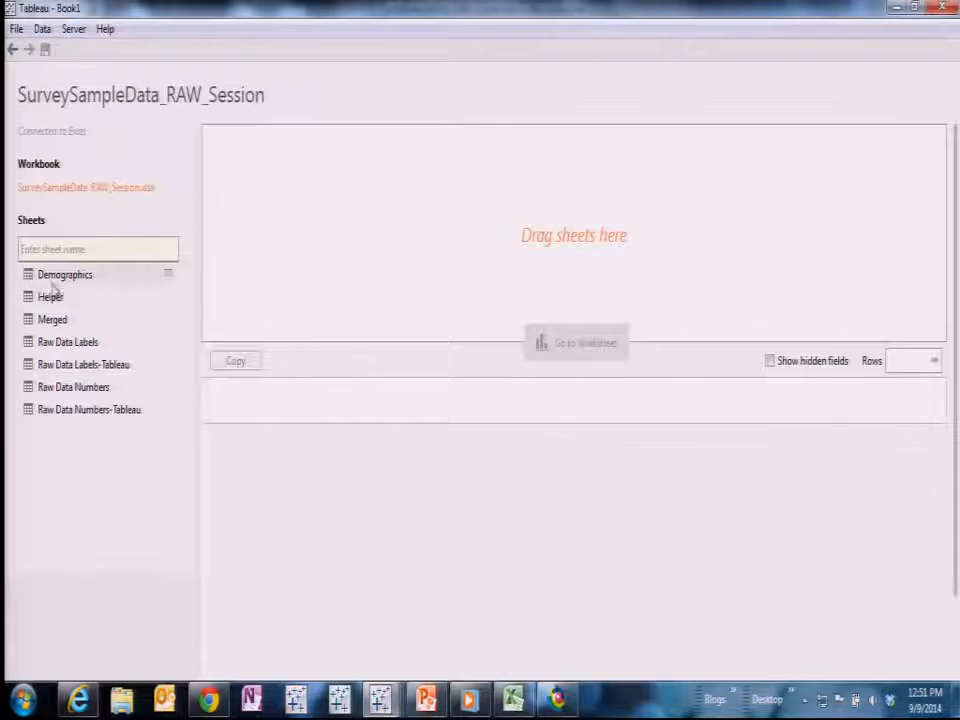
drag(64, 278, 354, 197)
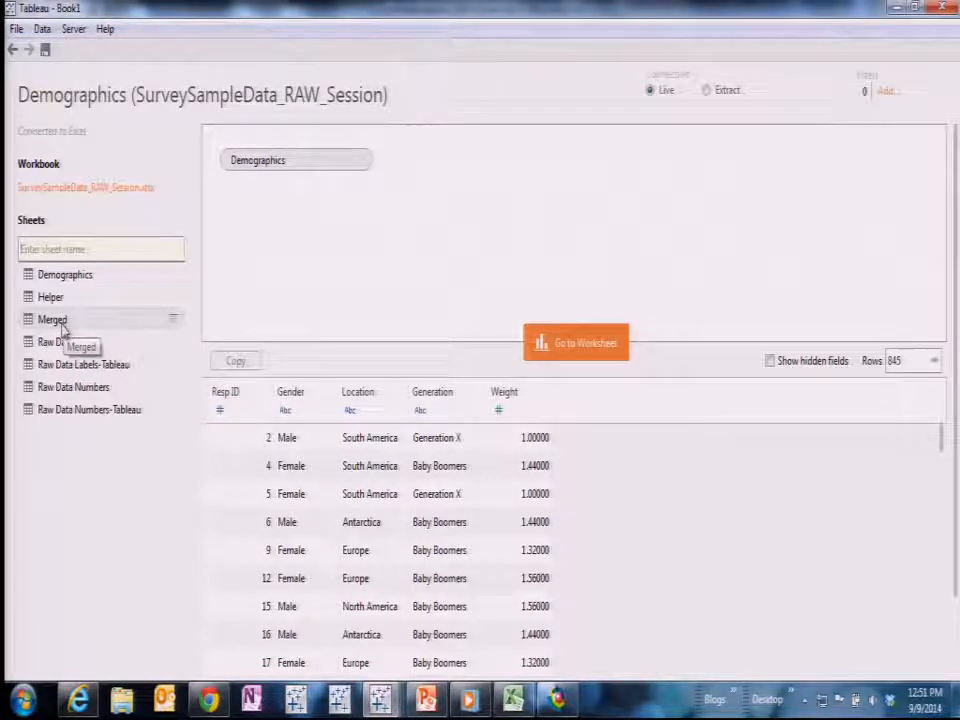
- Join the Merged sheet to Demographics, review the join clause between them, and add the Helper sheet to the joined data source
drag(60, 324, 452, 160)
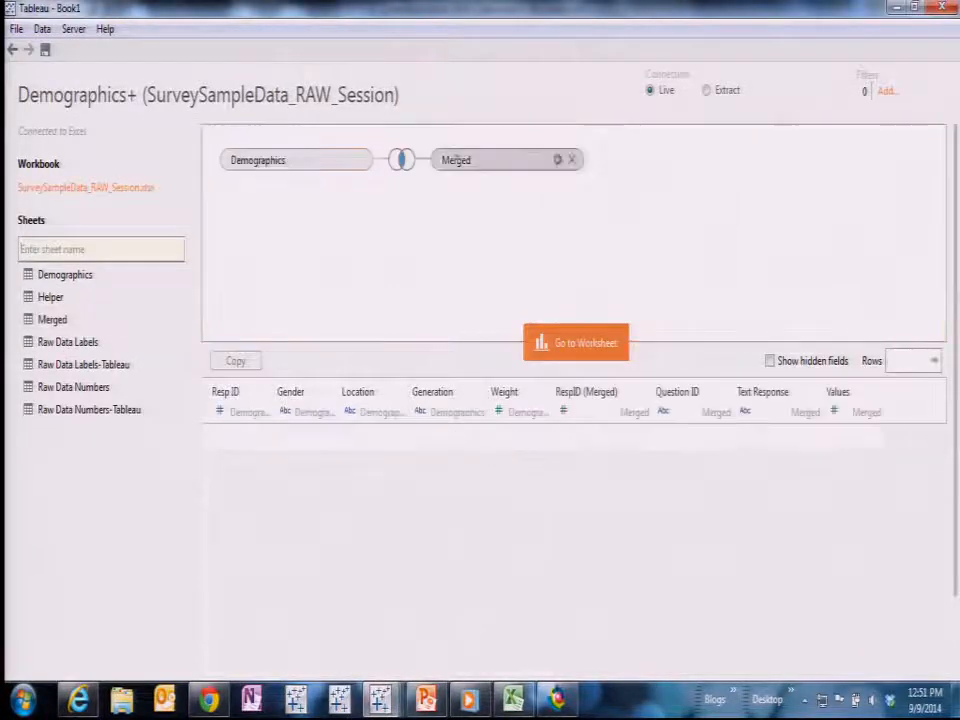
click(402, 162)
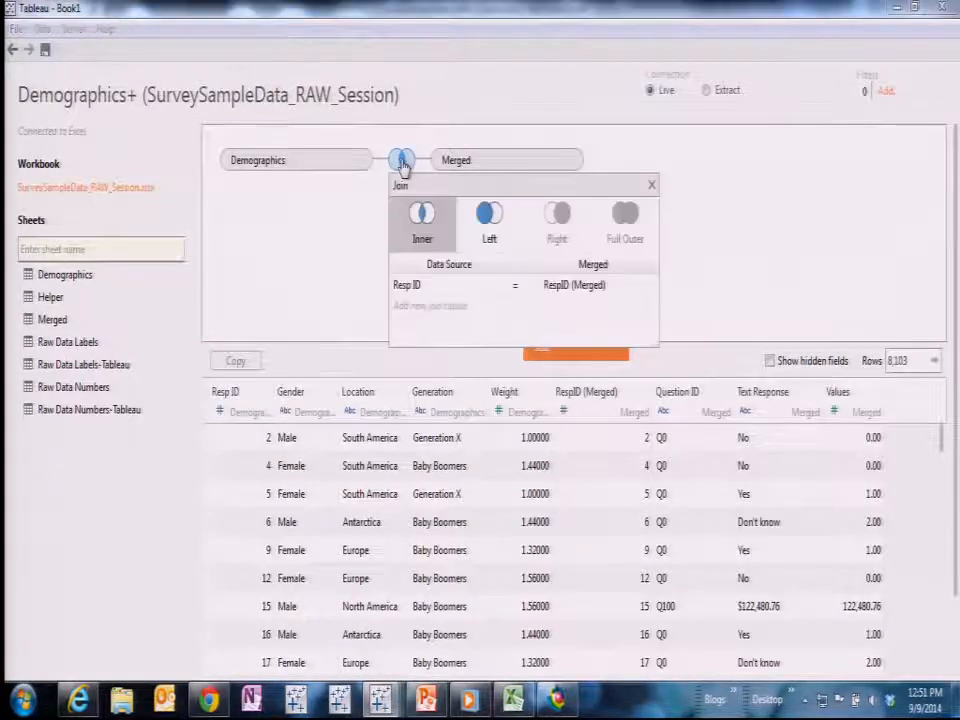
click(651, 186)
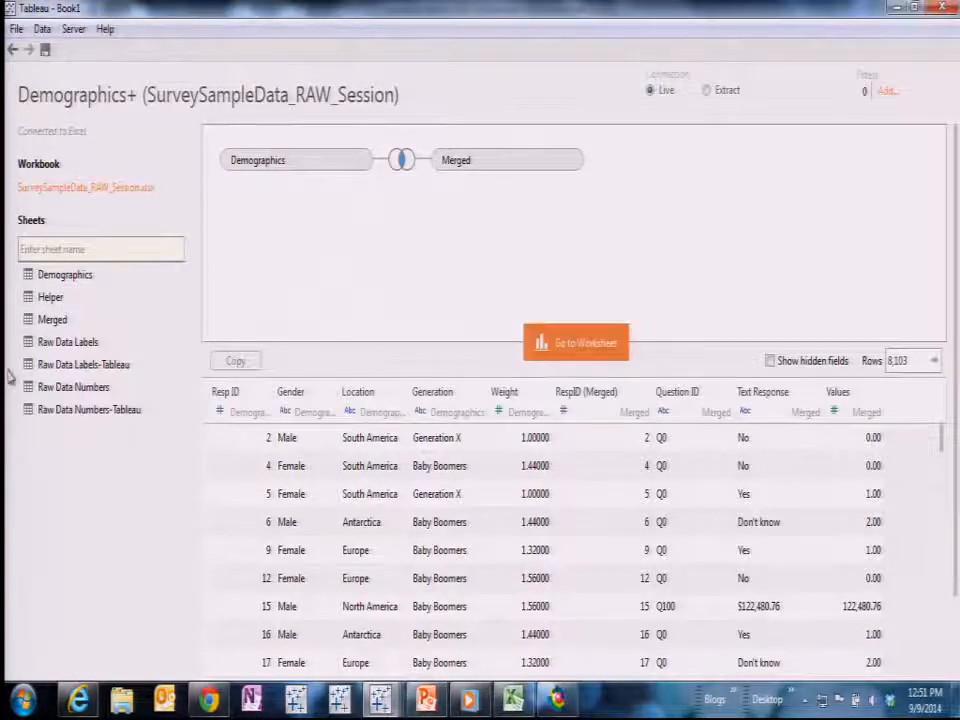
drag(571, 190, 634, 170)
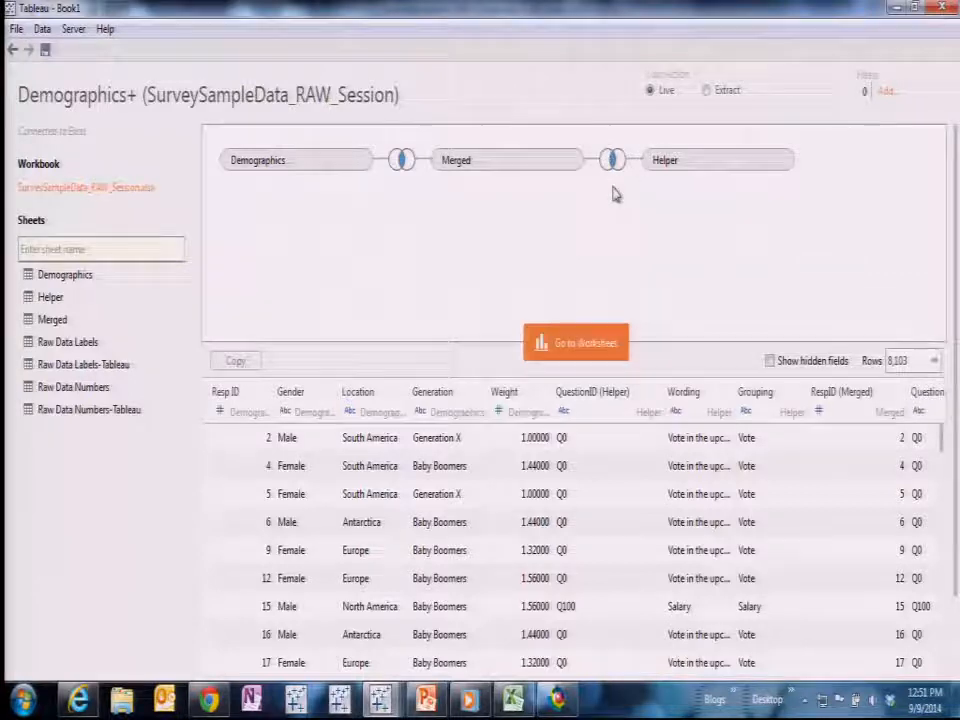
- Switch the connection to an extract and save it as Session in the Starter folder while going to the worksheet
click(706, 91)
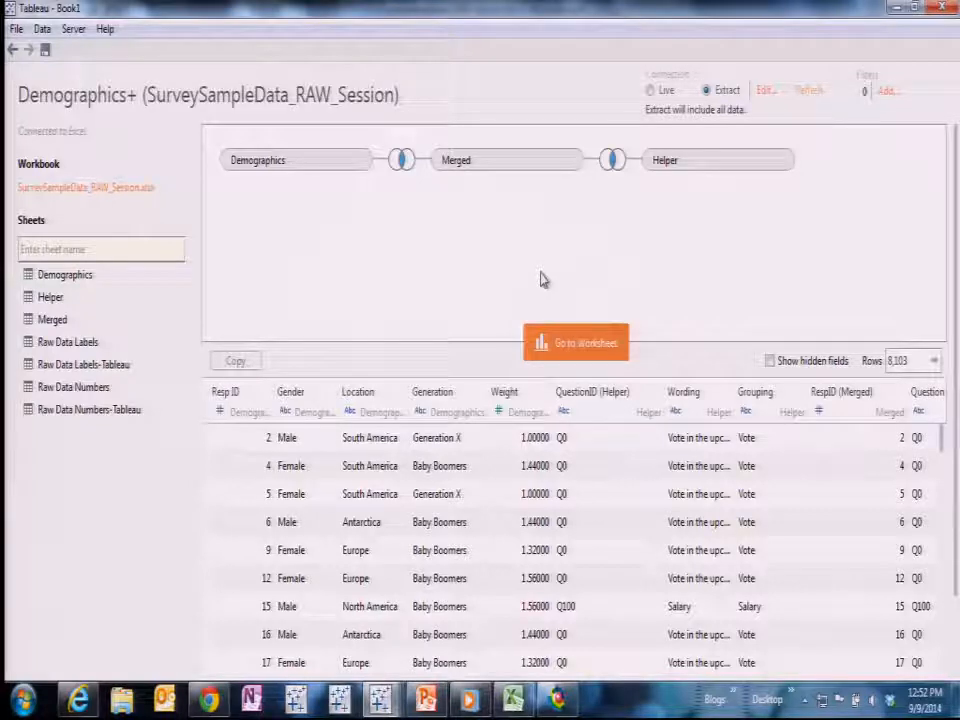
click(594, 345)
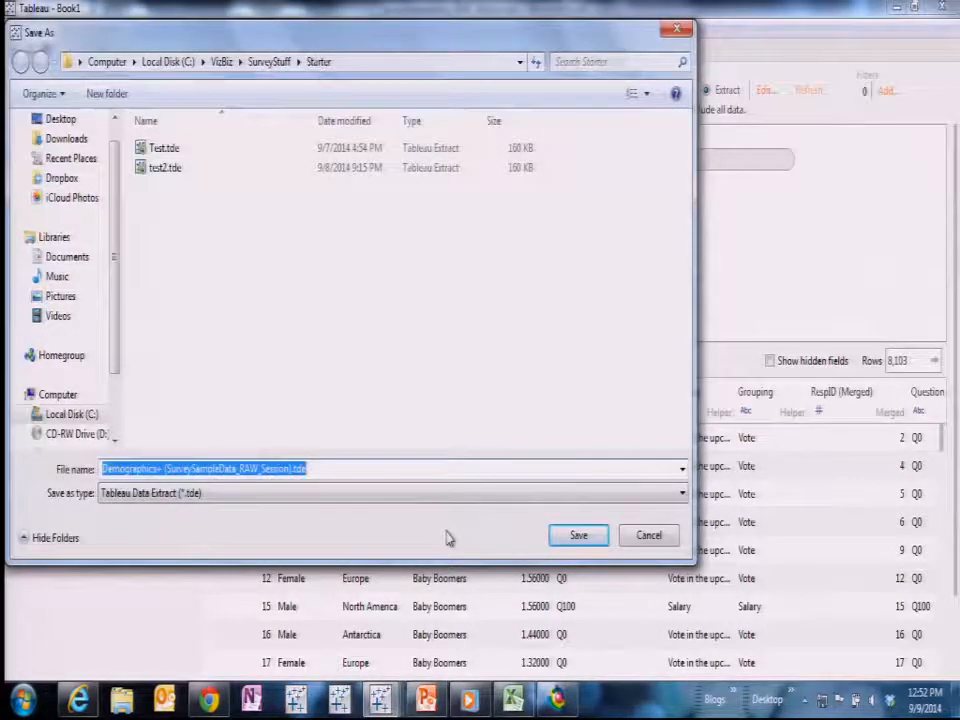
text(Session)
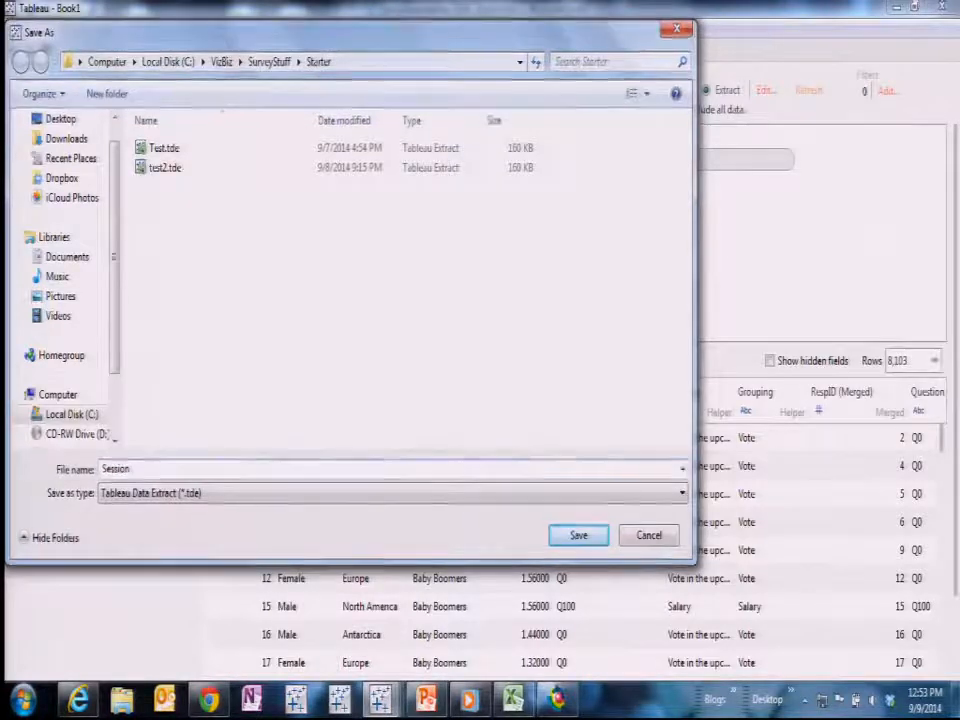
key(Return)
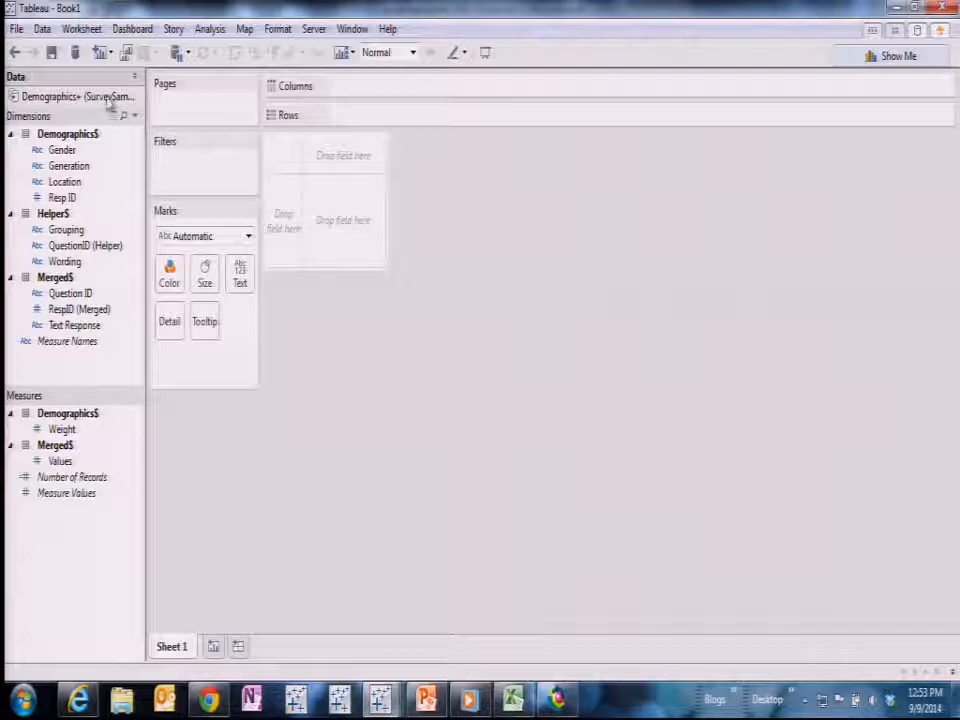
- Group the data fields by folder instead of by source table, and place Gender on Rows
click(135, 116)
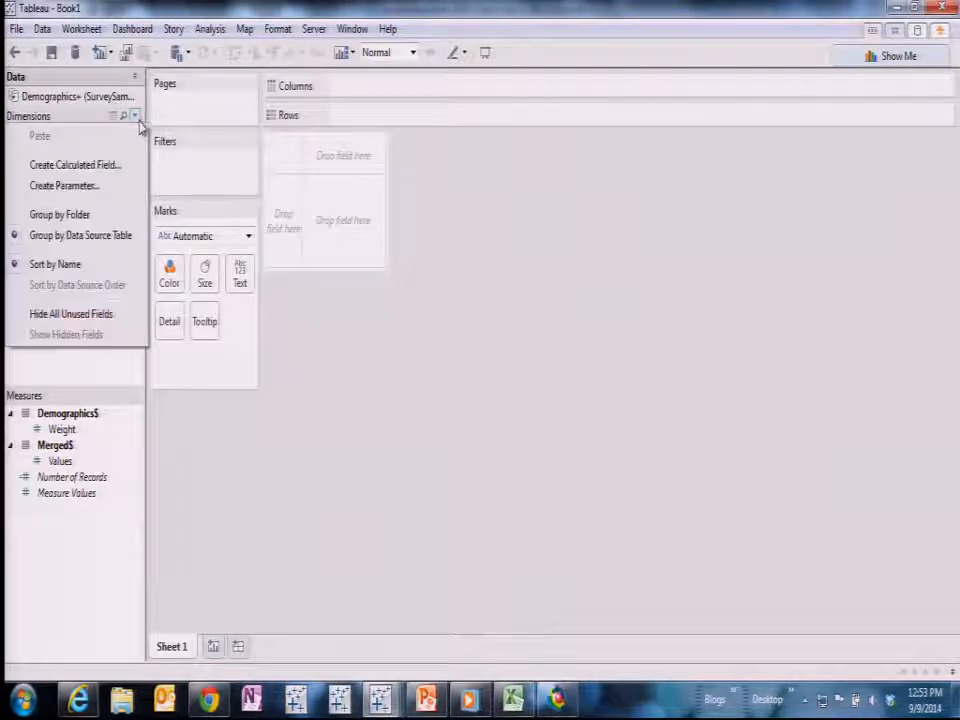
click(110, 215)
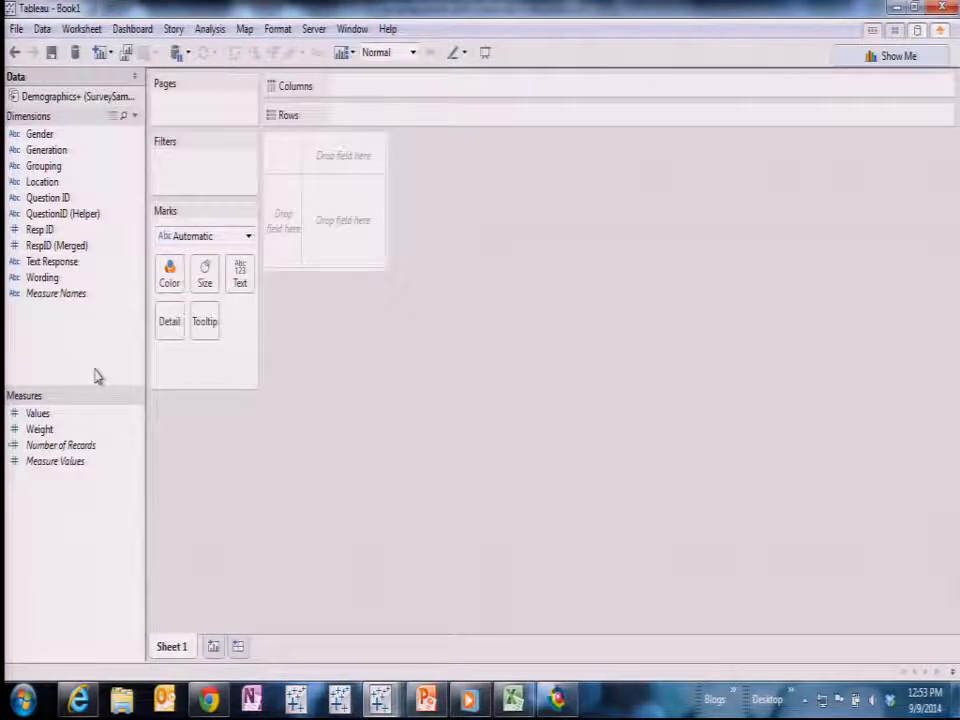
drag(52, 138, 372, 118)
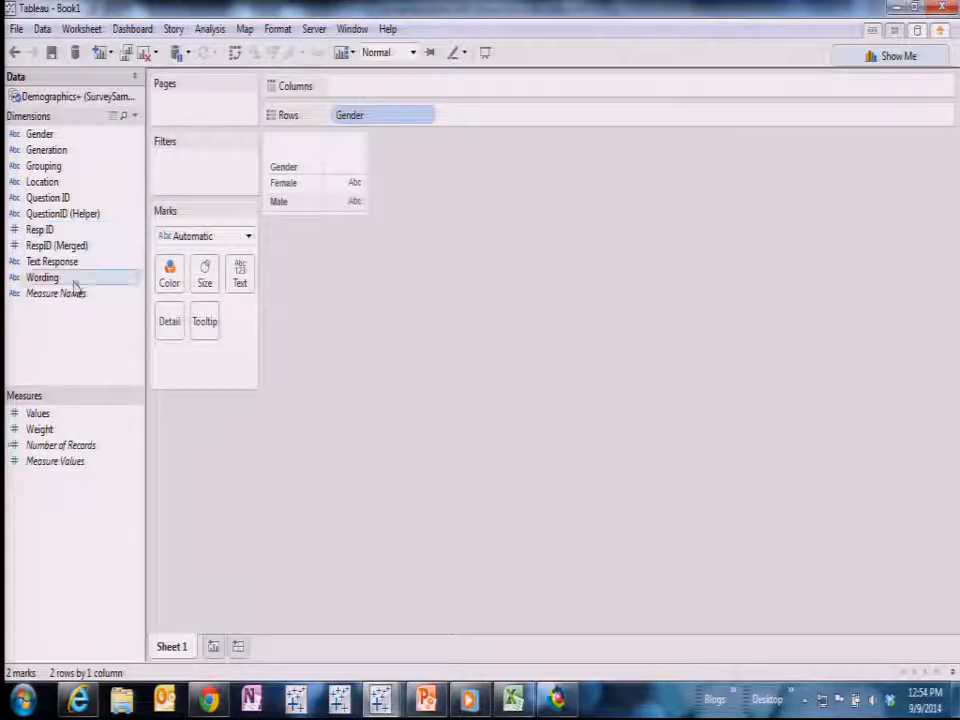
- Switch to Excel, examine the RespID rows of the first respondent in Raw Data Labels-Tableau, and return to Book1 in Tableau
click(513, 698)
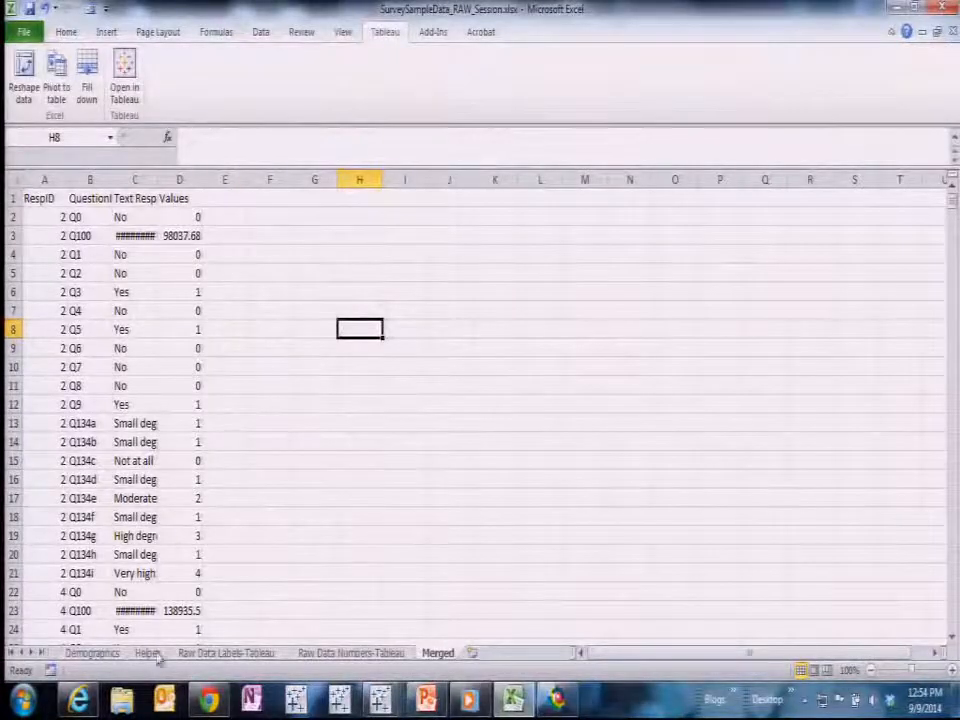
click(245, 653)
scroll(165, 553, up, 2)
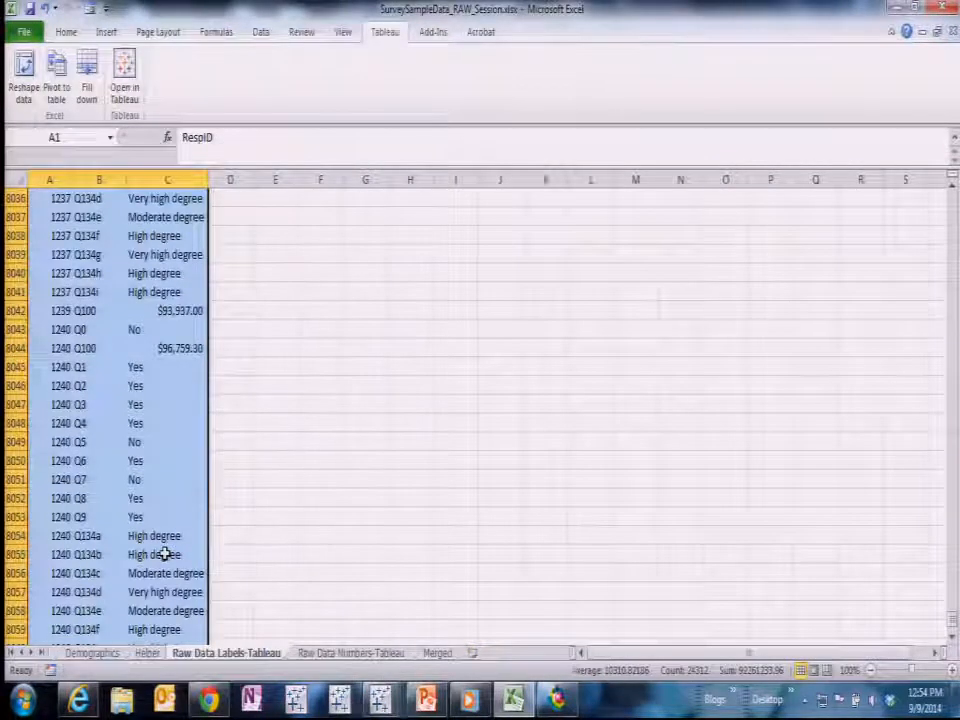
key(ctrl+Home)
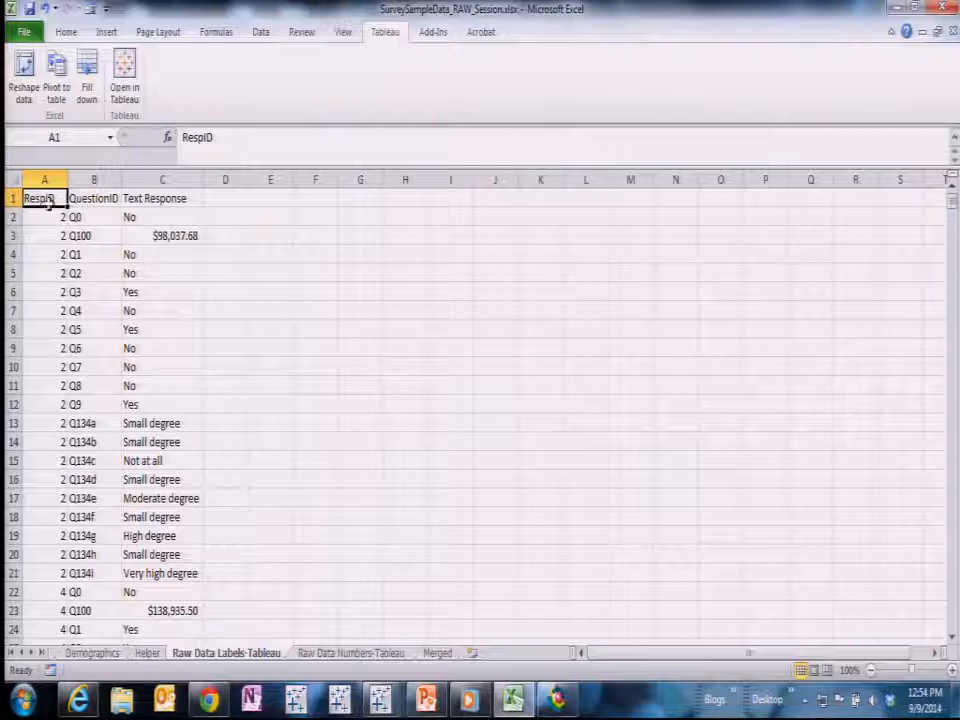
drag(47, 219, 47, 582)
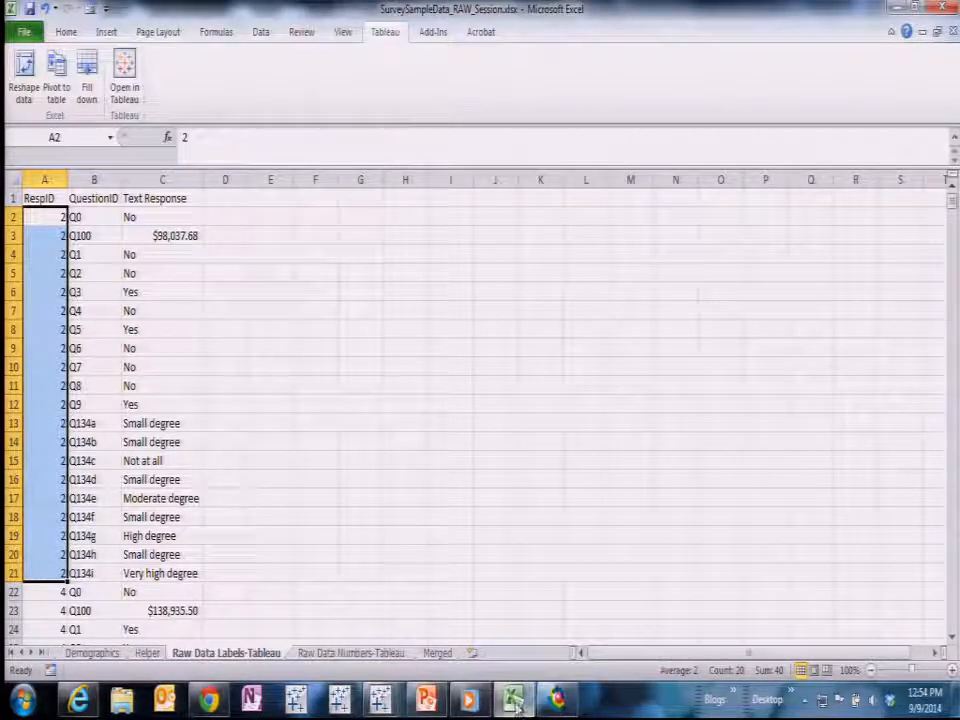
click(380, 699)
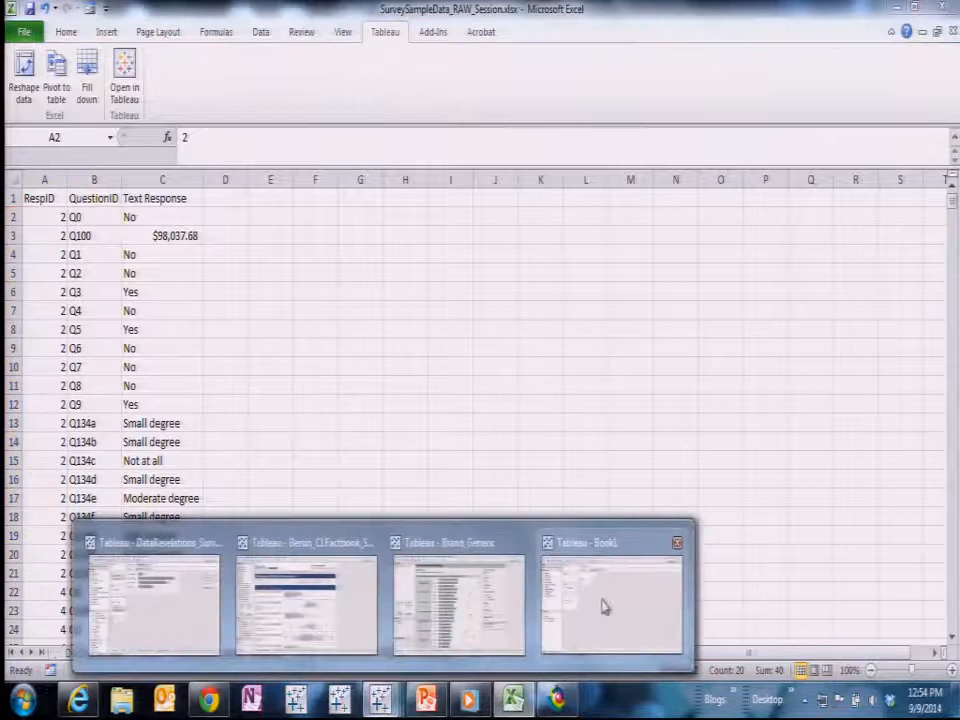
click(570, 624)
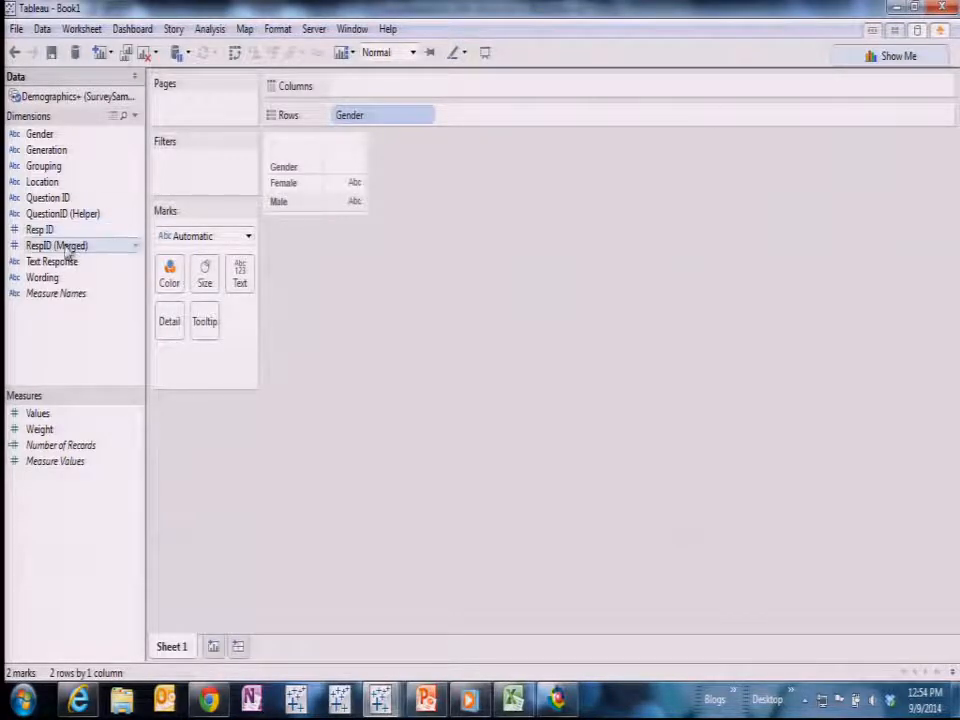
- Add the distinct count of Resp ID, CNTD(Resp ID), to Columns and narrow the resulting bar chart
drag(68, 235, 411, 90)
click(454, 382)
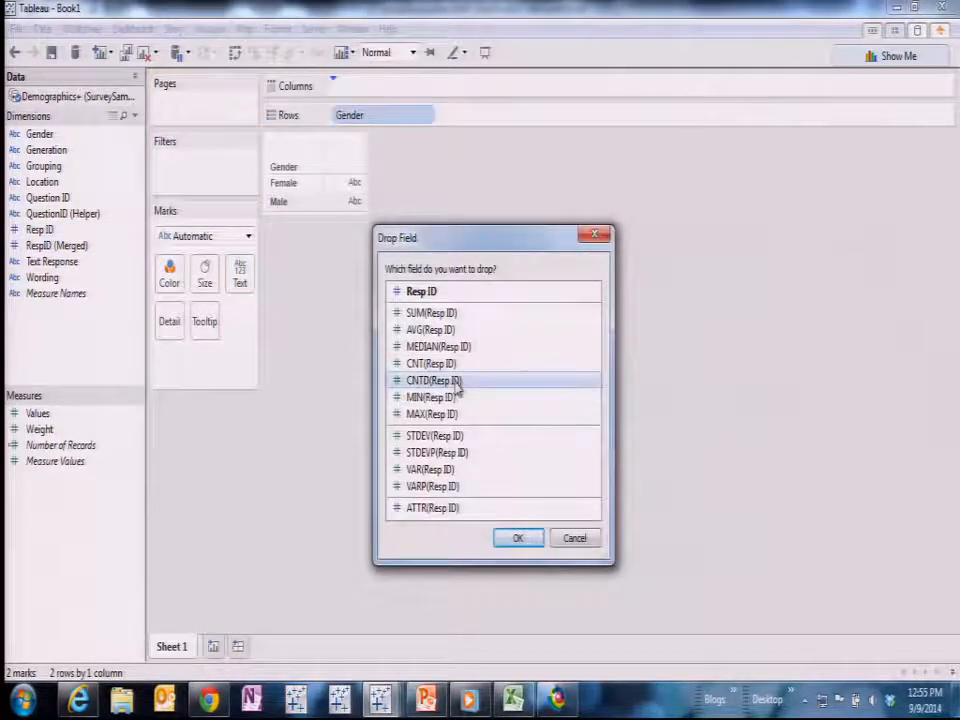
click(519, 538)
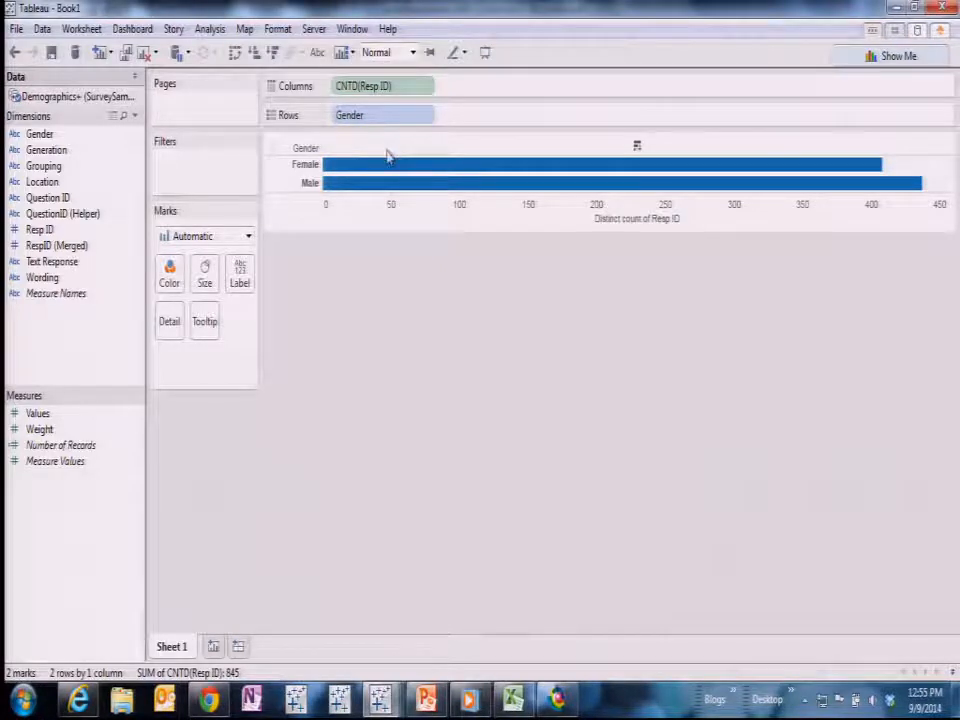
mouse_move(379, 170)
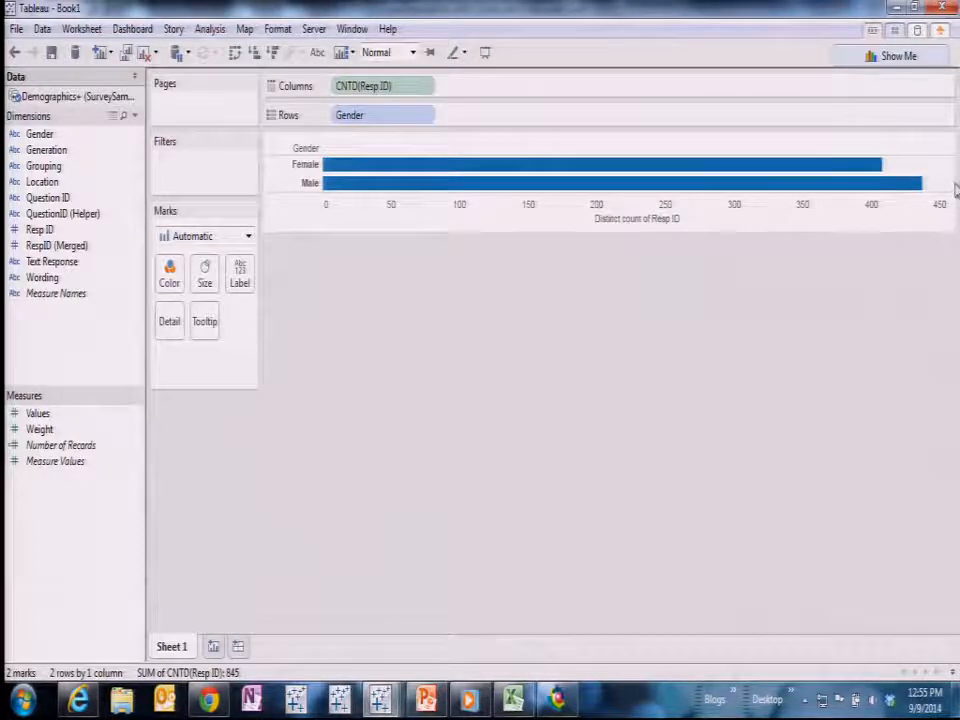
drag(952, 183, 613, 183)
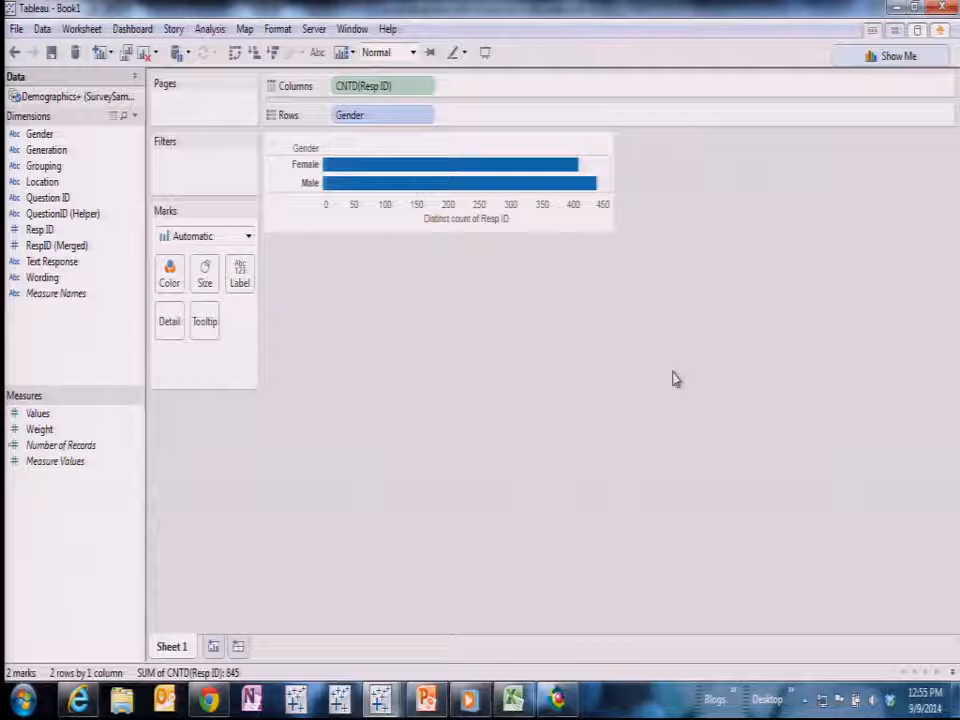
- Rename the worksheet Sheet 1 as Gender
double_click(186, 648)
text(Gender)
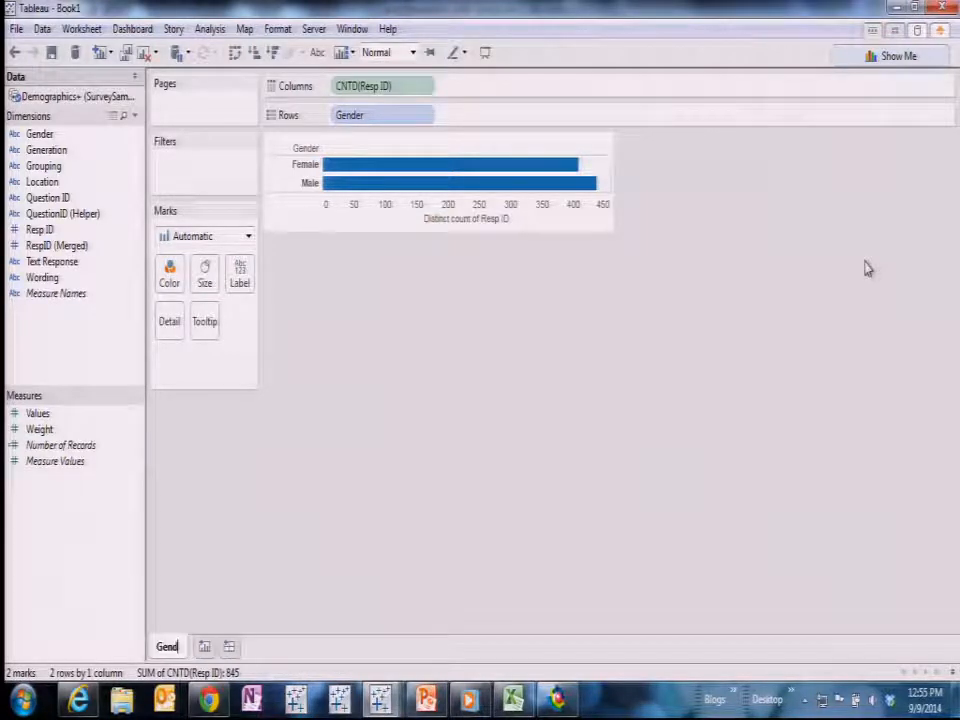
key(Return)
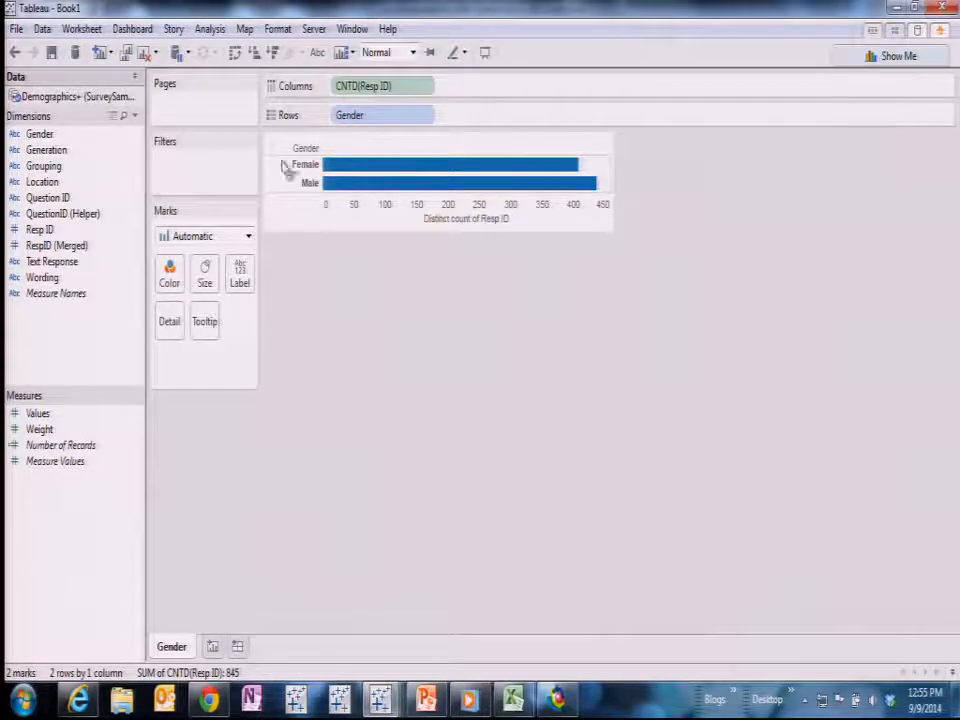
- Show mark labels on the bars and apply the Percent of Total quick table calculation to CNTD(Resp ID)
click(317, 52)
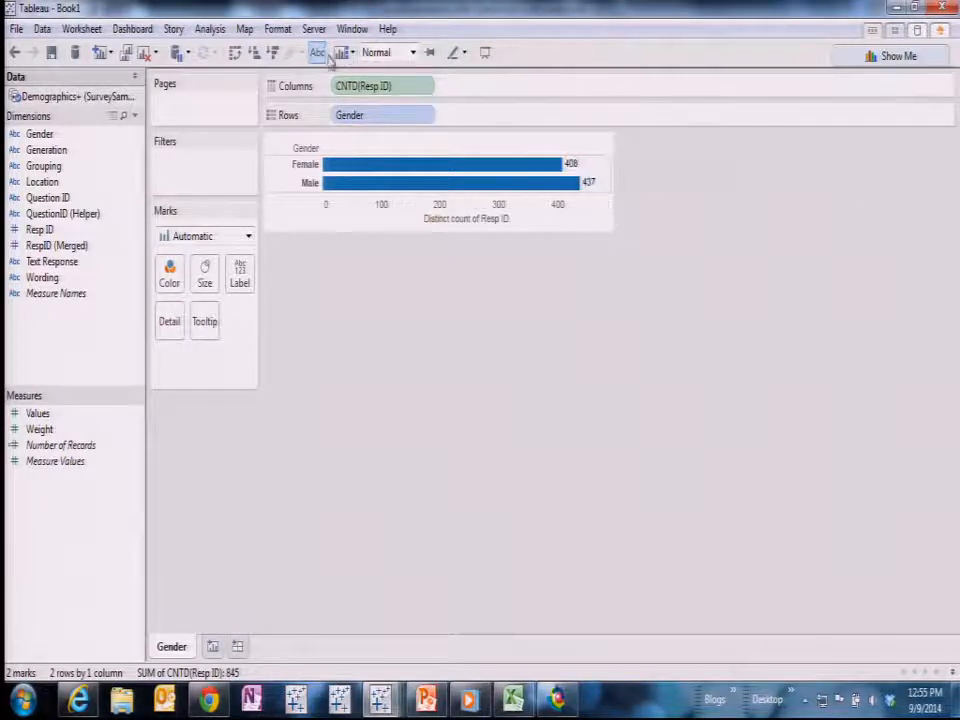
click(427, 89)
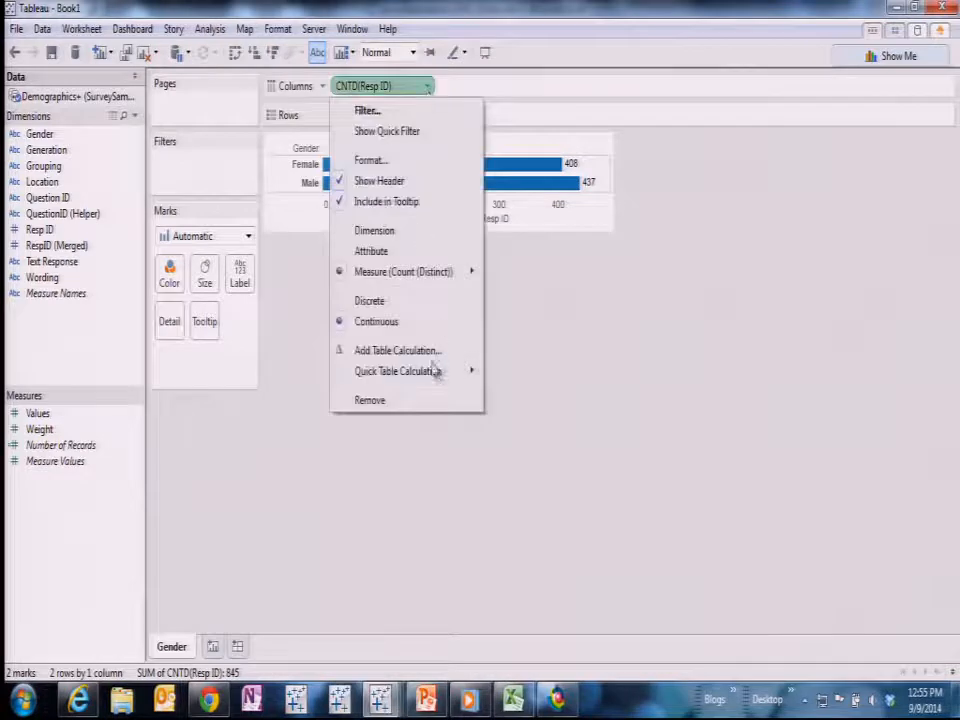
mouse_move(446, 376)
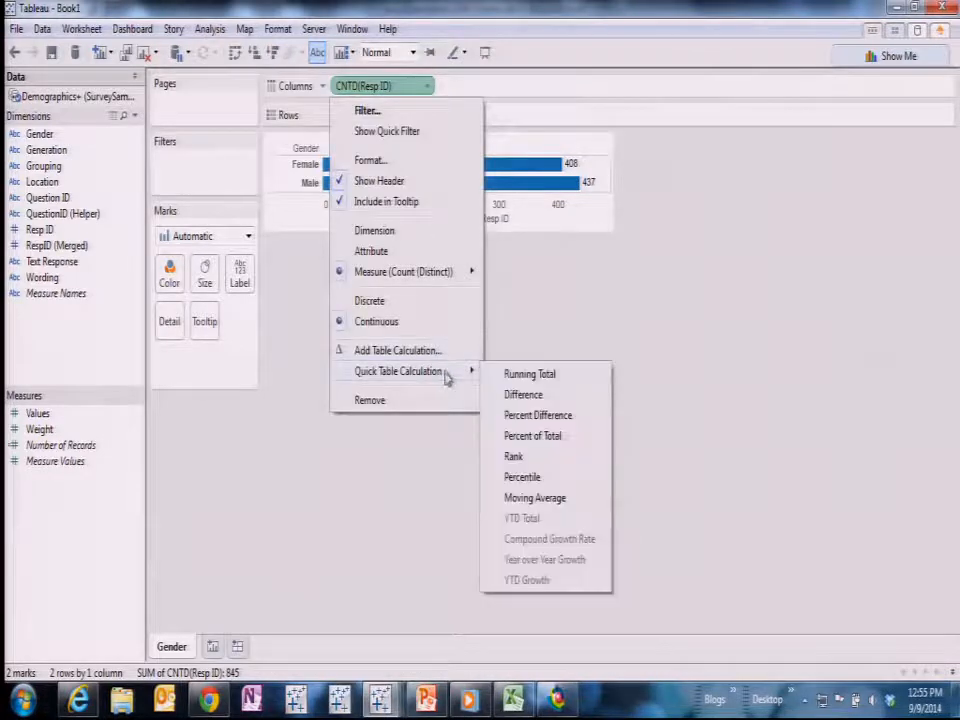
click(541, 437)
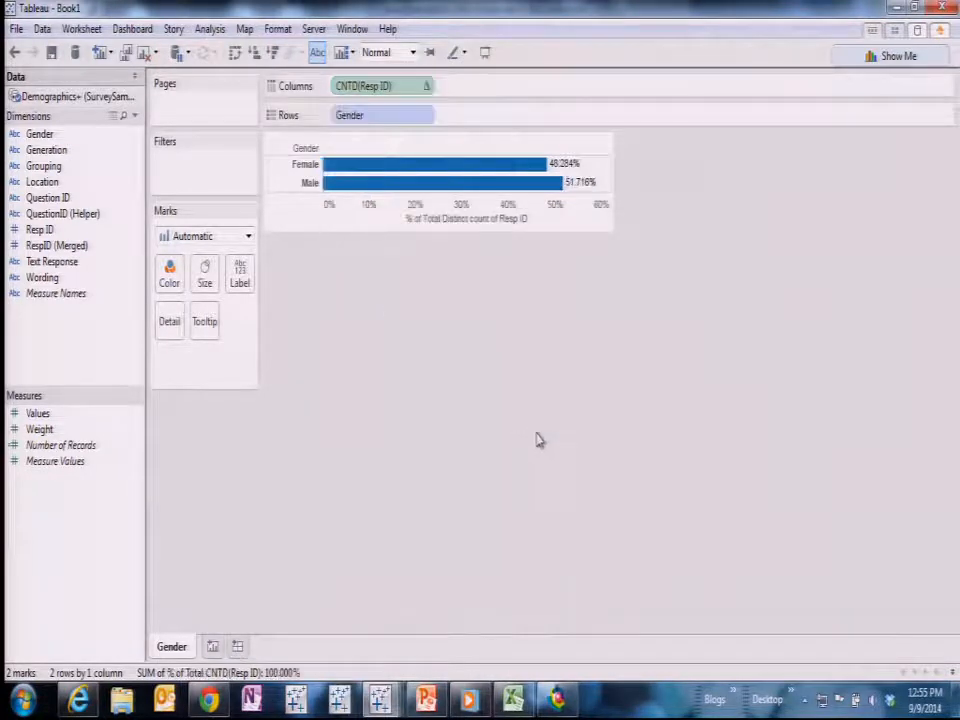
- Format the pane numbers of CNTD(Resp ID) as percentages with 0 decimal places
right_click(385, 89)
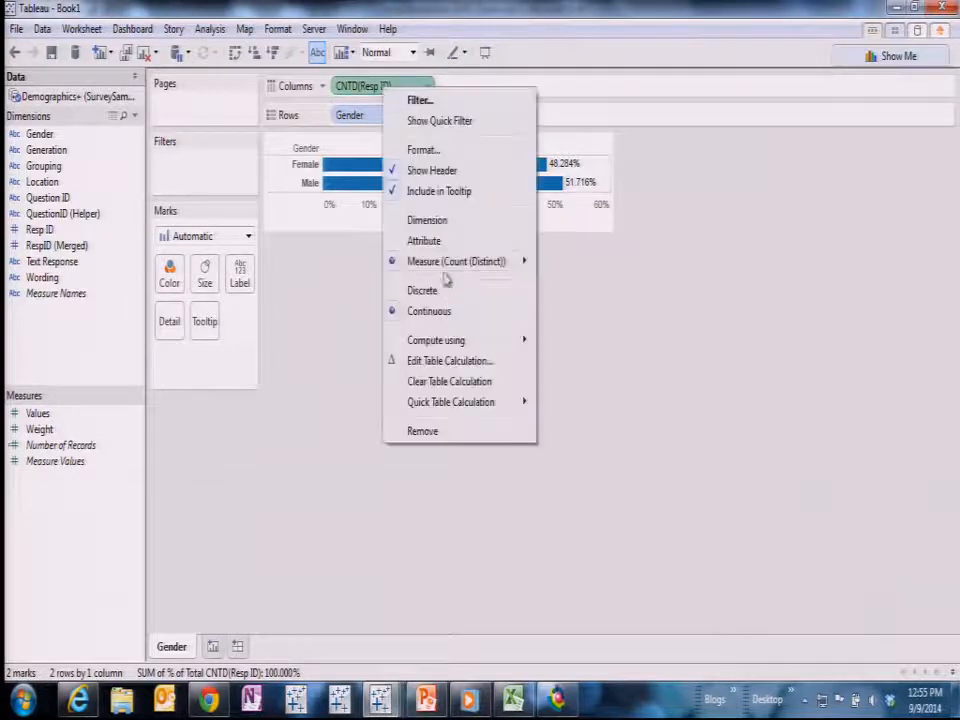
click(428, 150)
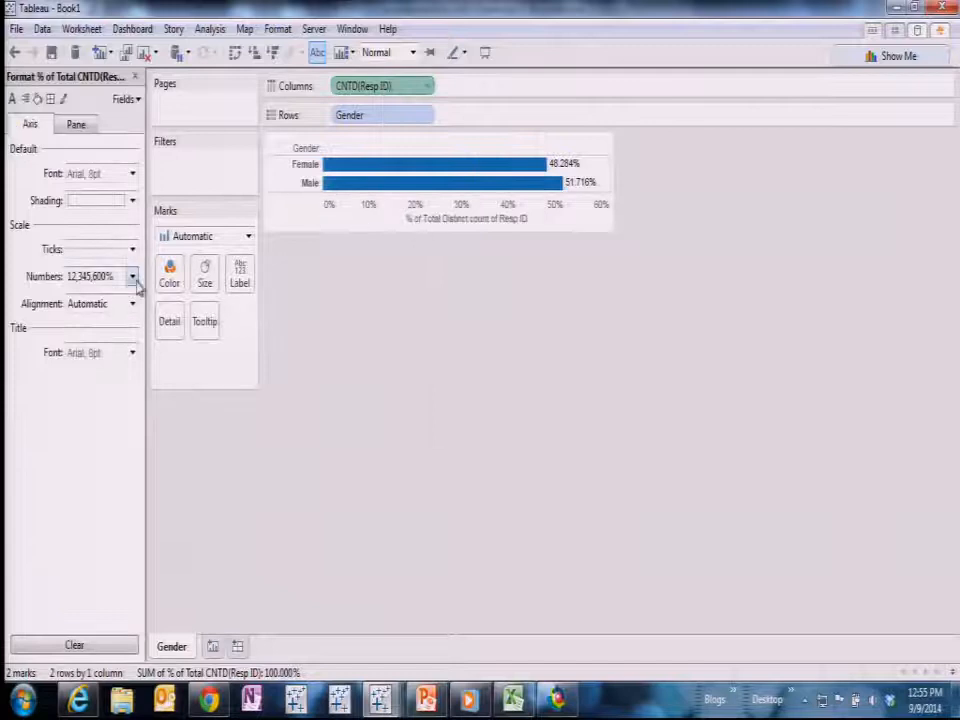
click(76, 124)
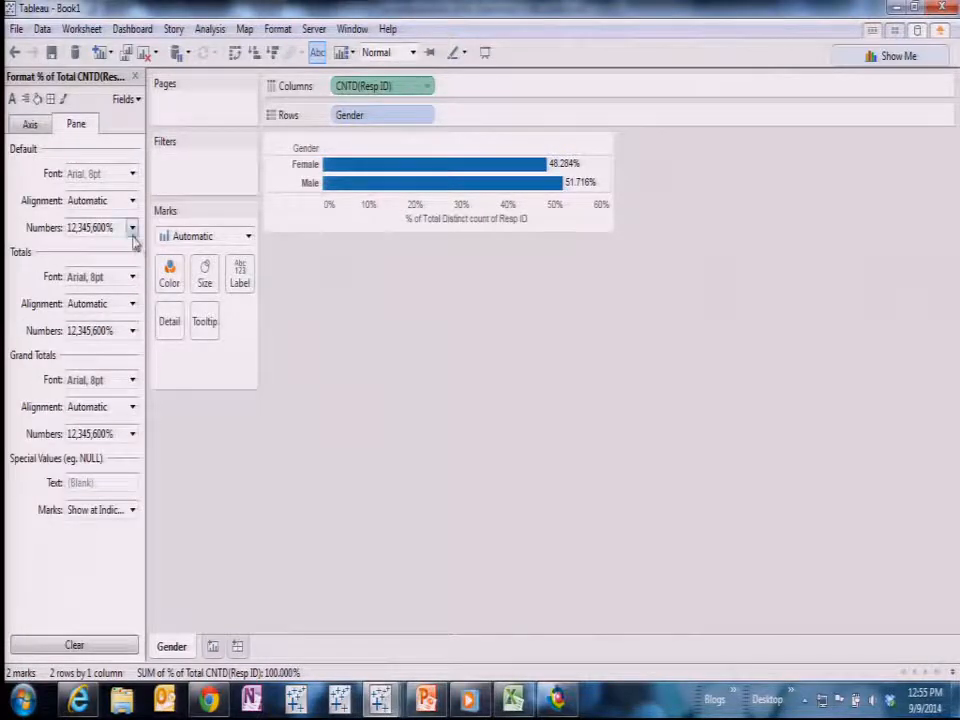
click(132, 227)
click(100, 349)
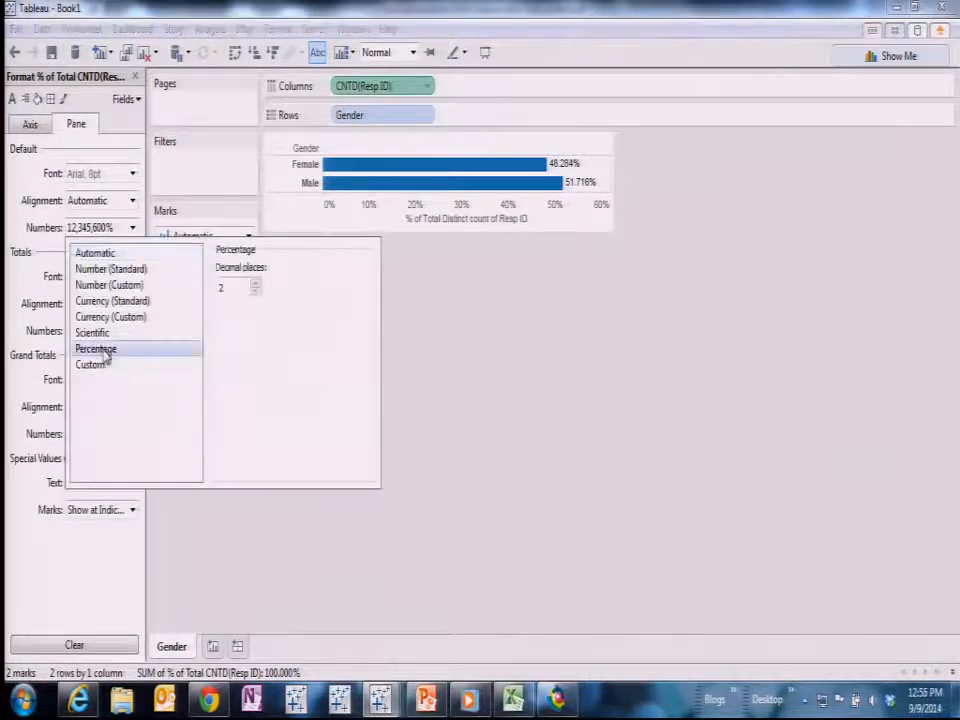
click(256, 292)
click(256, 292)
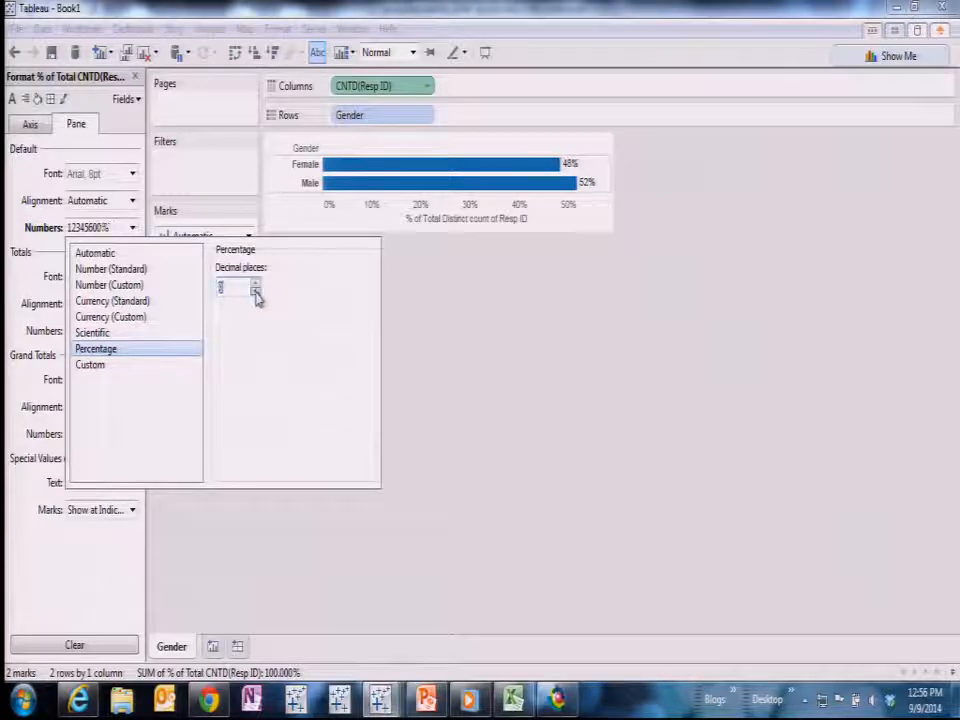
click(508, 285)
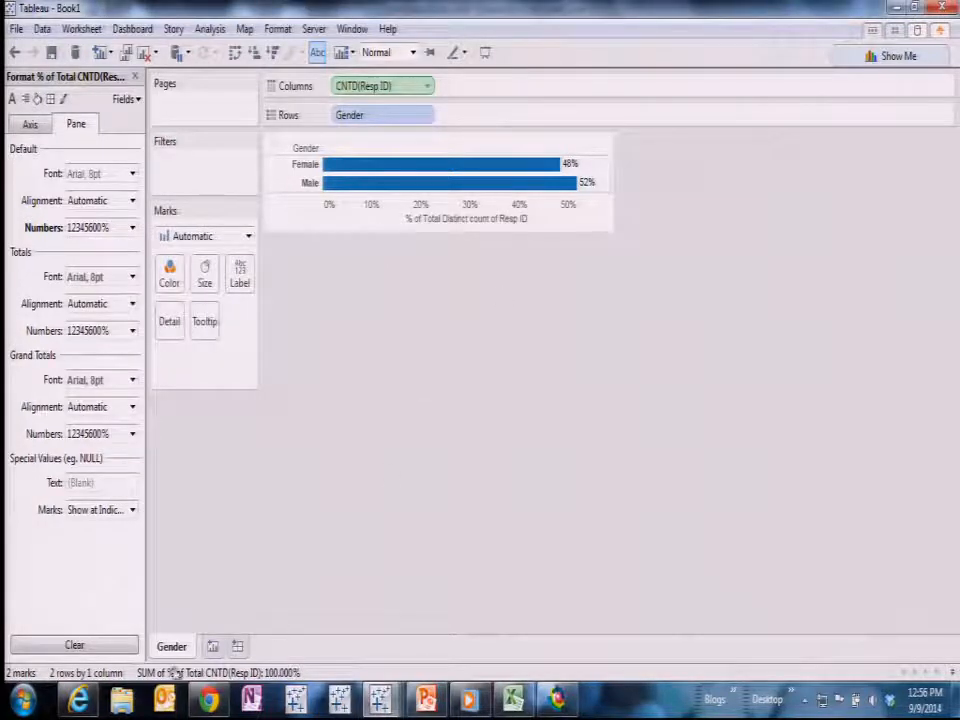
- Duplicate the Gender worksheet
right_click(173, 646)
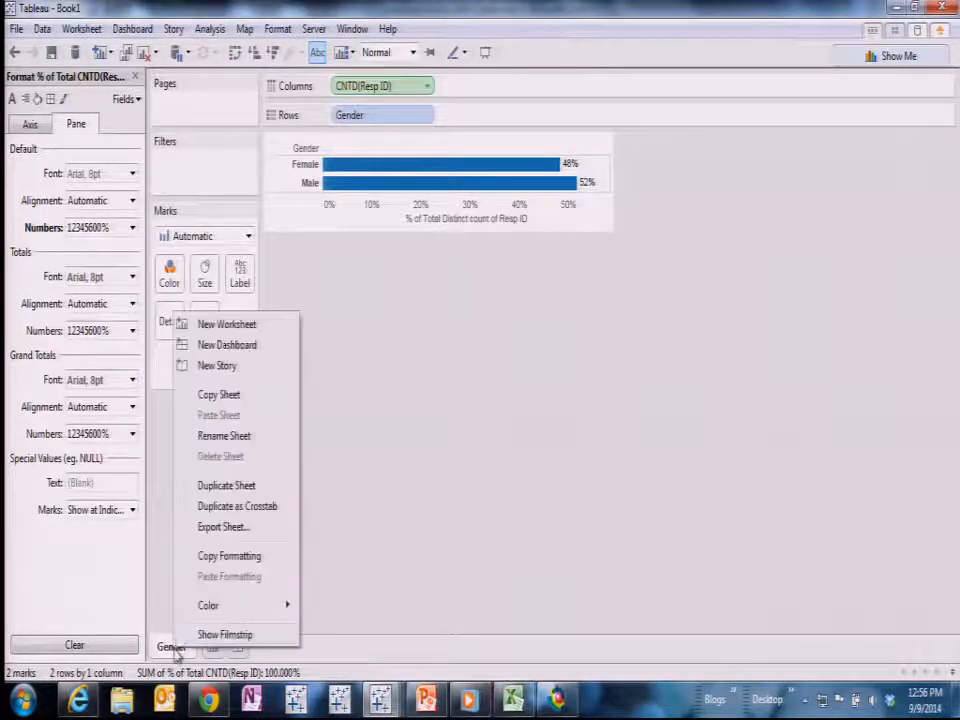
click(244, 486)
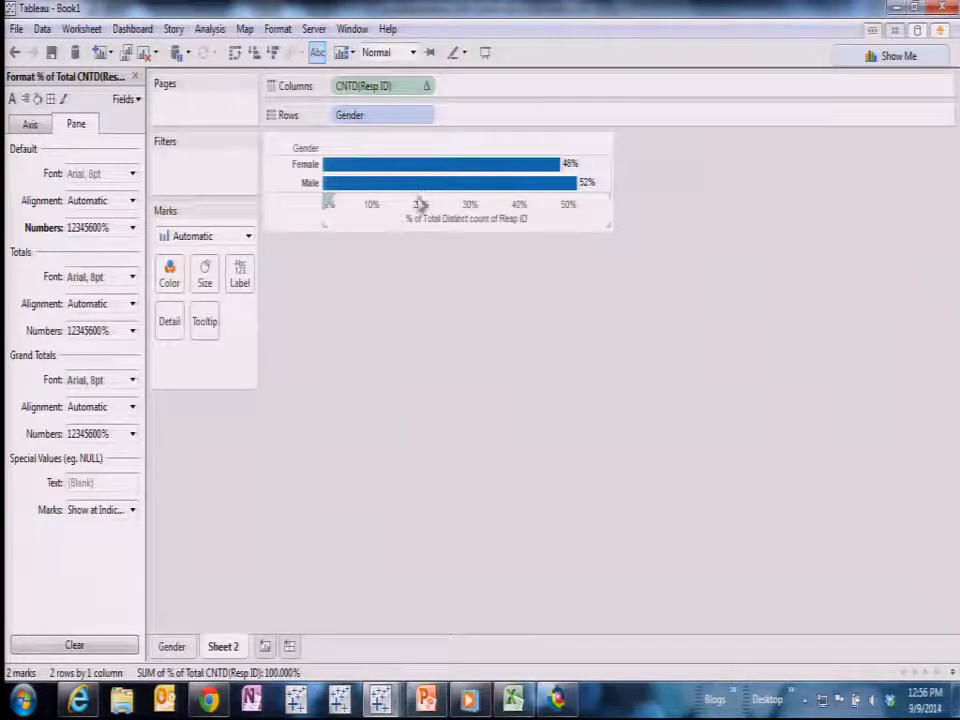
- Close the format pane and replace Gender with Generation on the Rows shelf of Sheet 2
click(137, 77)
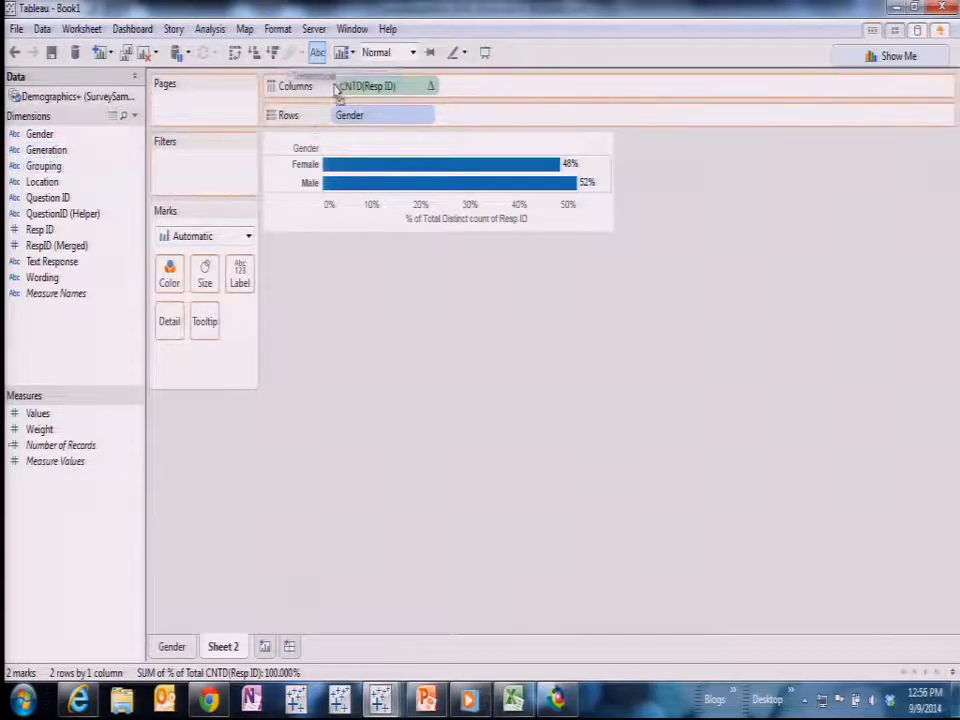
drag(371, 130, 369, 131)
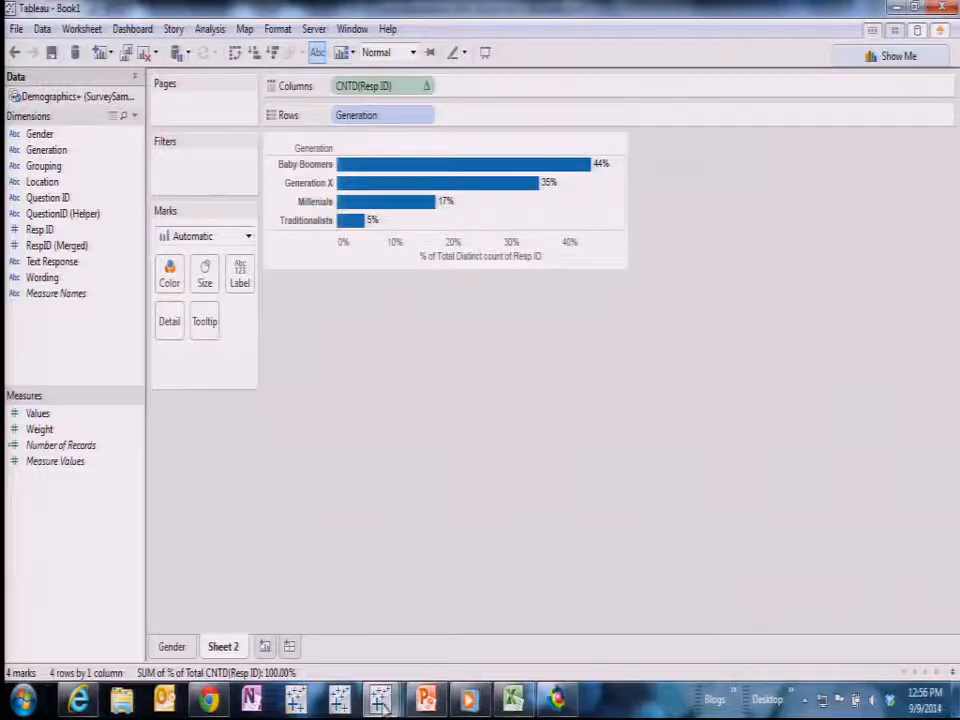
- Switch to the DataRevelations_SurveyWorkbook_September09_2014 workbook and view its Generation, Gender and Location sheets and the Demographics Dashboard
mouse_move(381, 703)
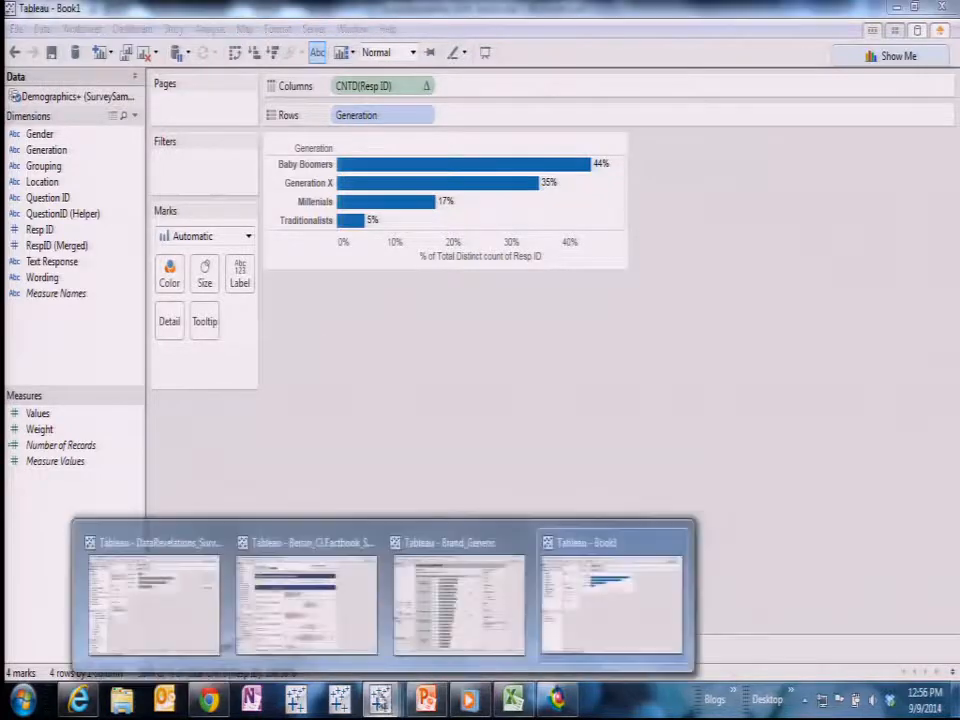
click(185, 598)
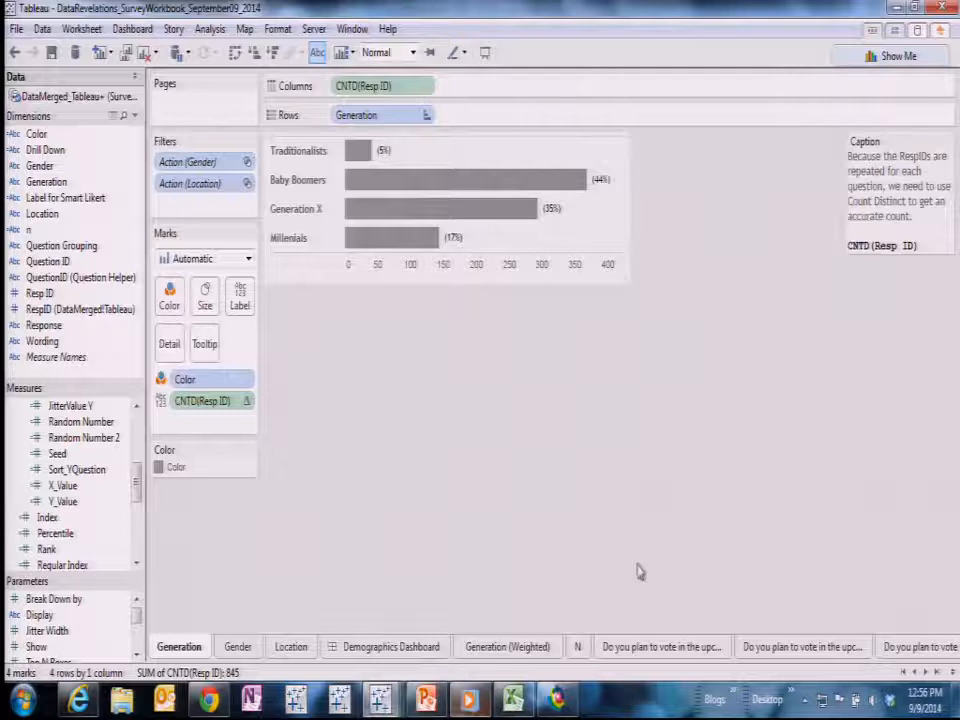
click(238, 647)
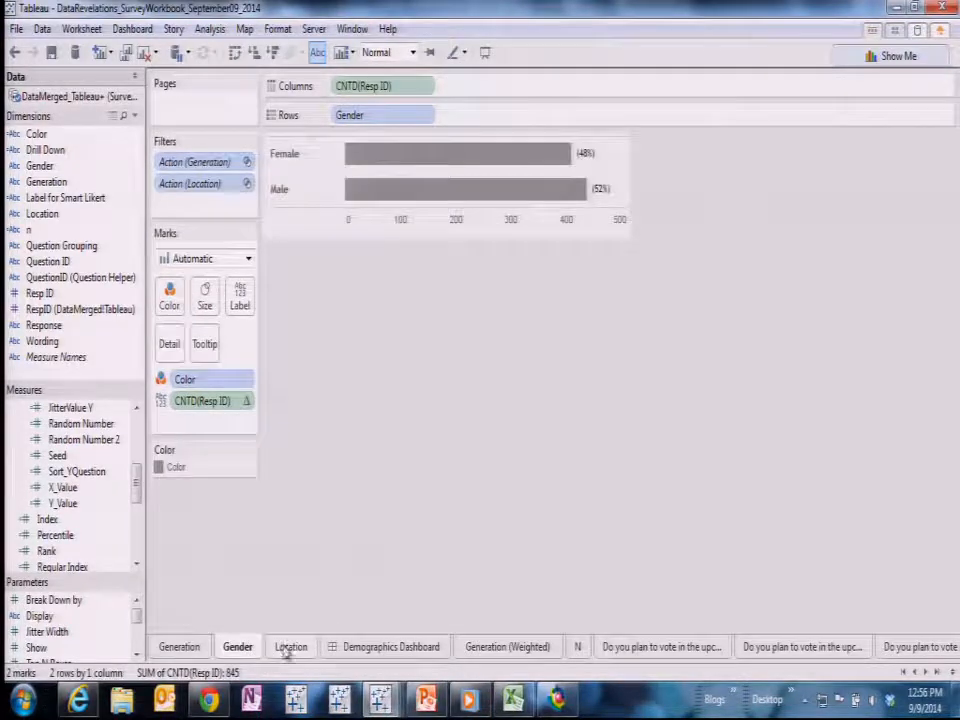
click(290, 647)
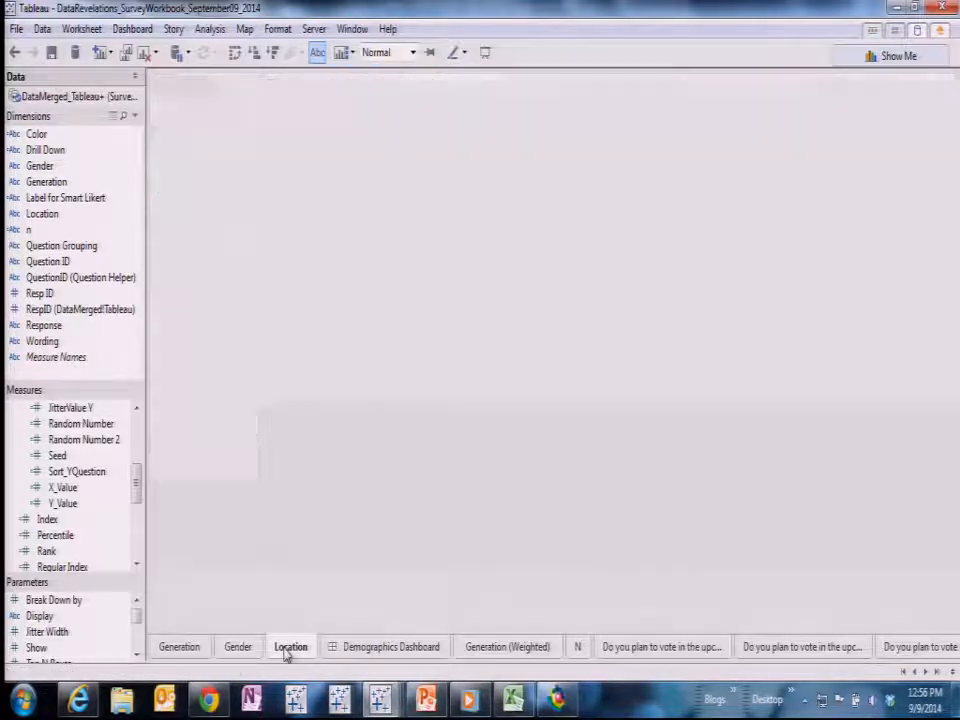
click(392, 648)
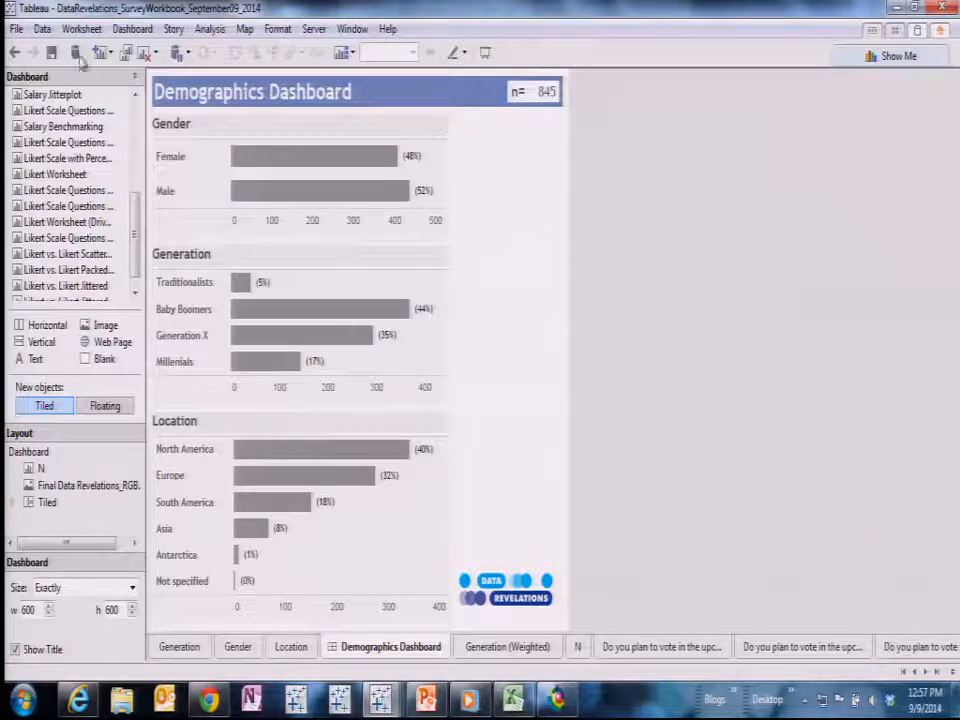
- Filter the Demographics Dashboard by Female, Millenials and North America, and clear all three selections again
click(172, 164)
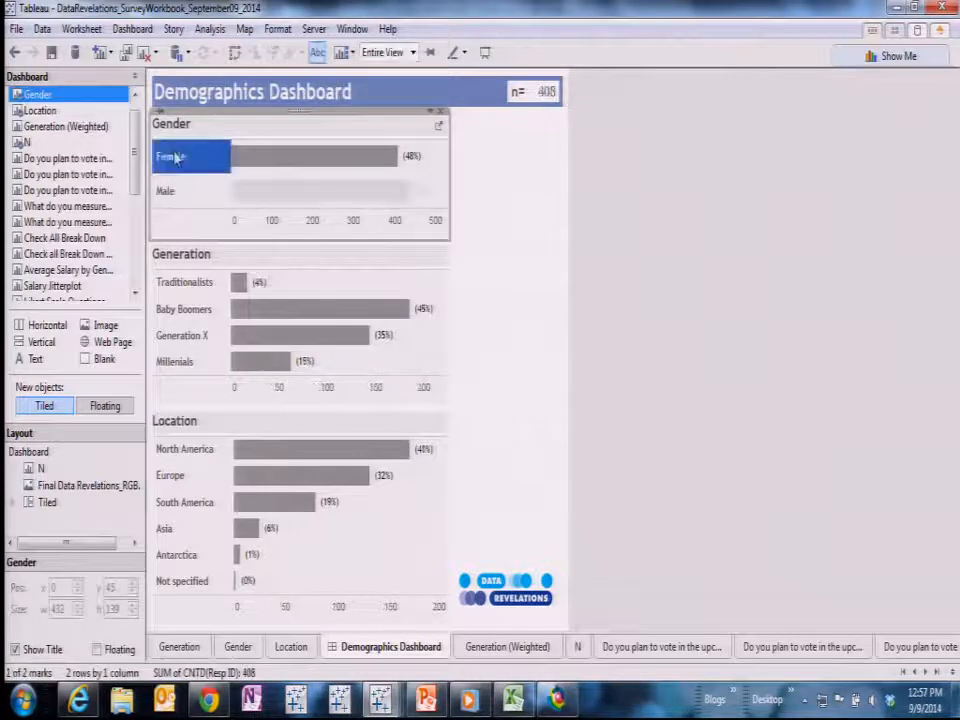
click(184, 363)
click(197, 481)
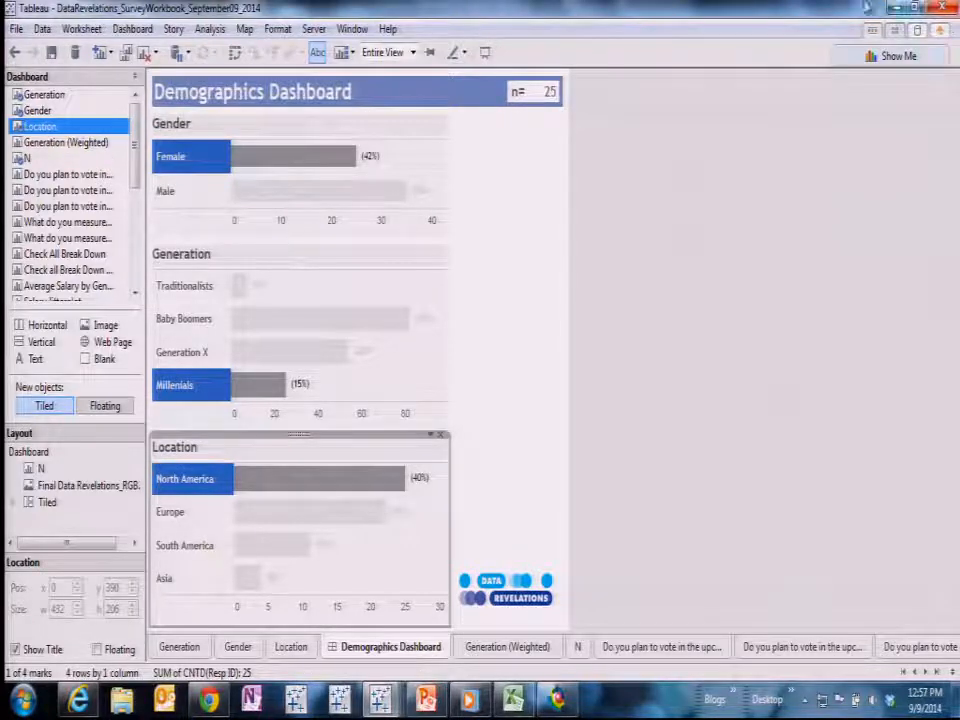
click(216, 482)
click(214, 388)
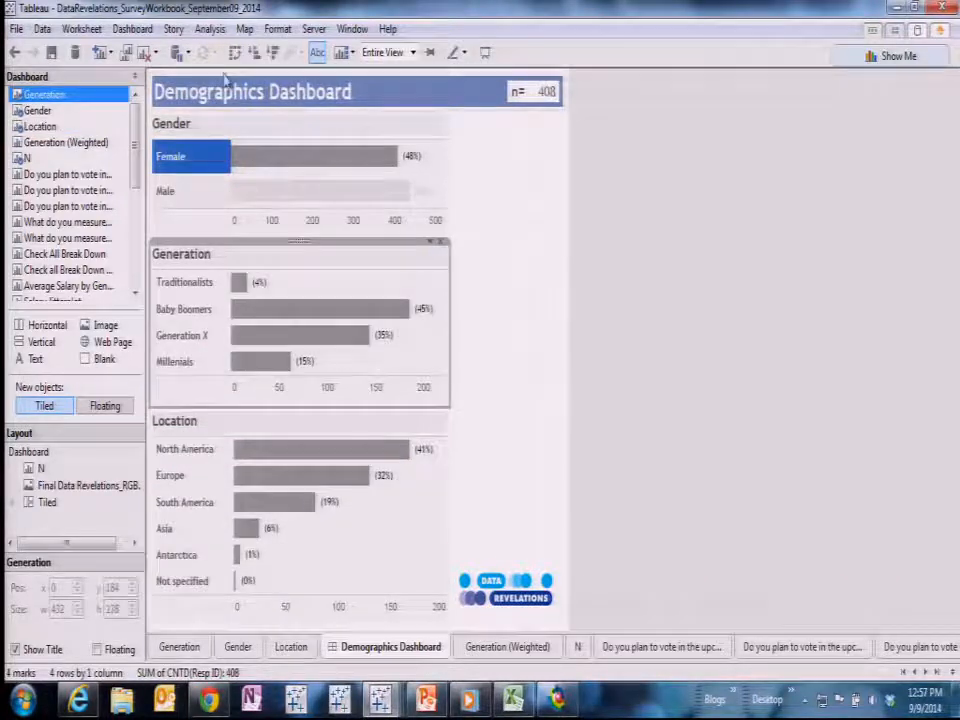
click(218, 175)
click(646, 244)
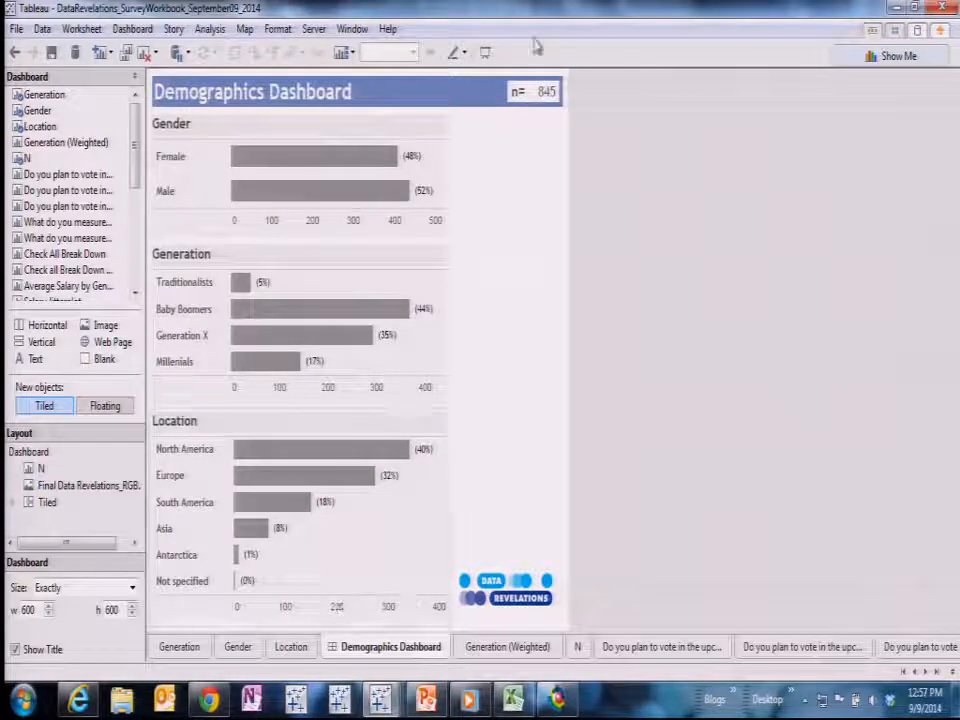
- Select the n= sheet on the Demographics Dashboard and go to its worksheet N
click(541, 91)
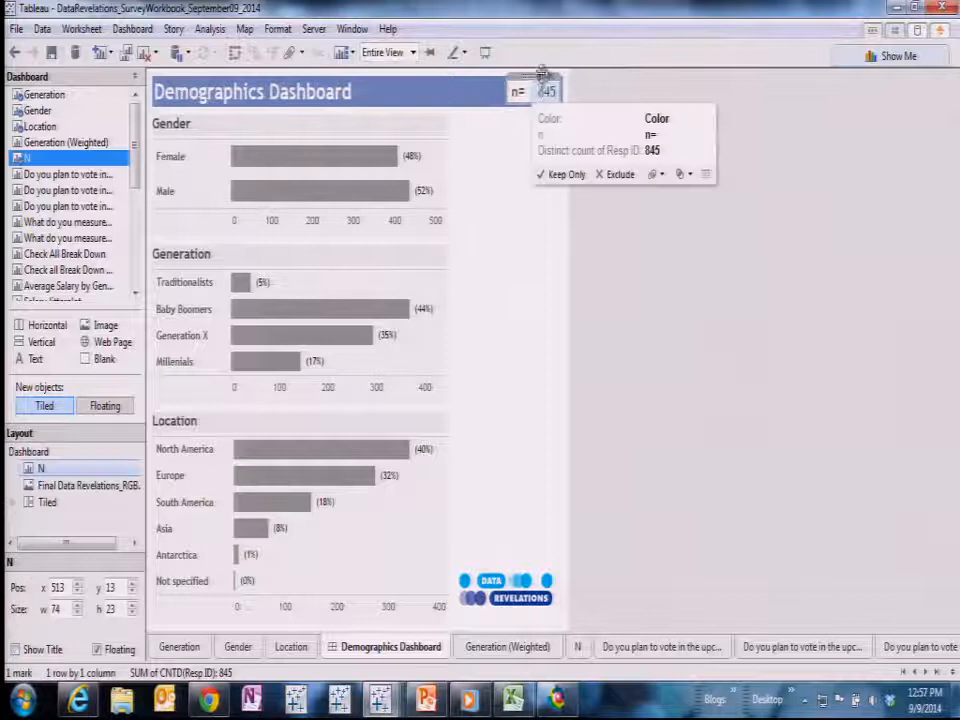
drag(540, 74, 540, 73)
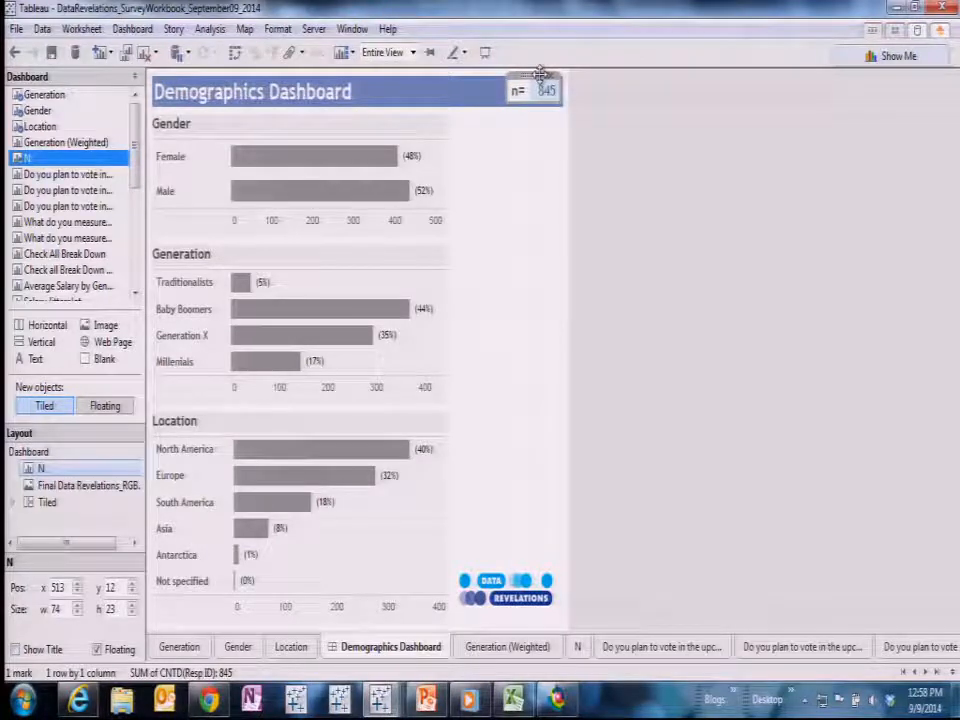
click(547, 77)
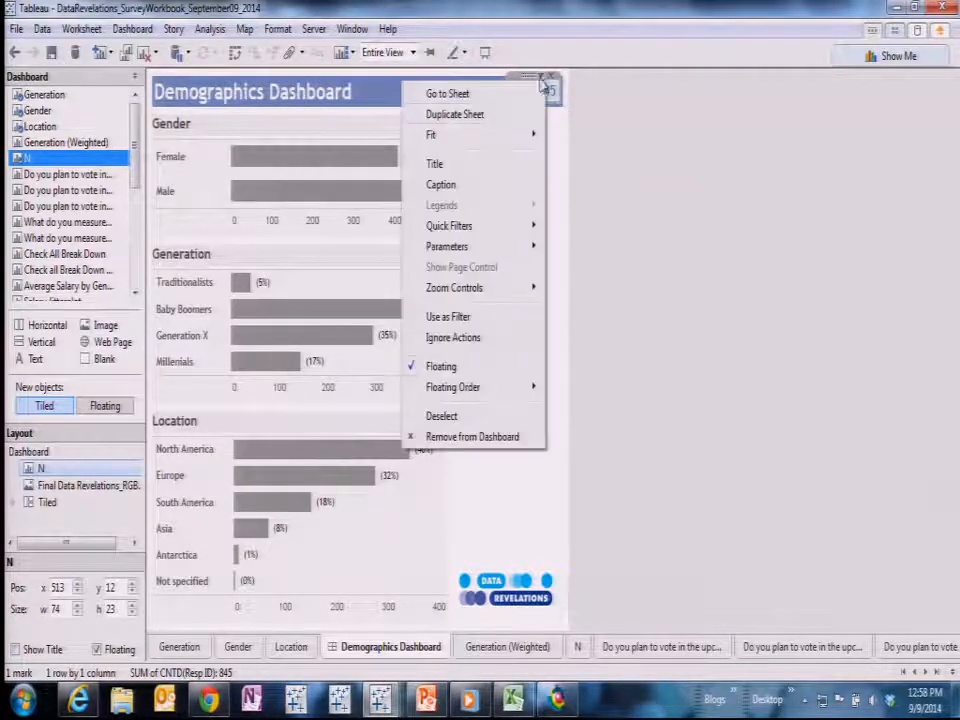
key(Escape)
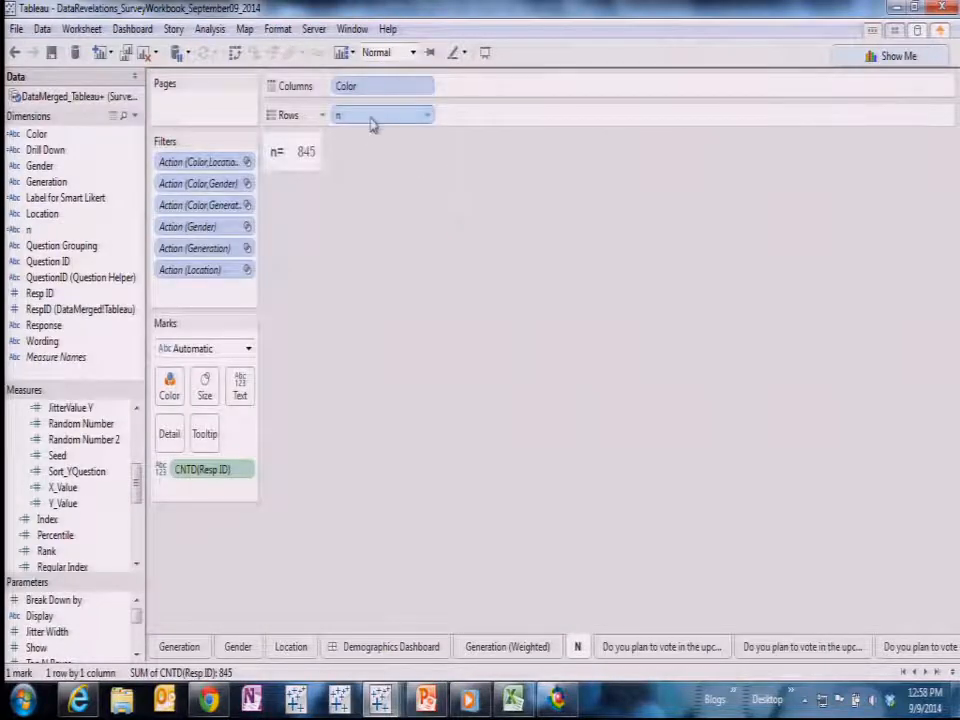
- Examine the formulas of the calculated fields n and Color and the mark color options, leaving them as they are
right_click(63, 234)
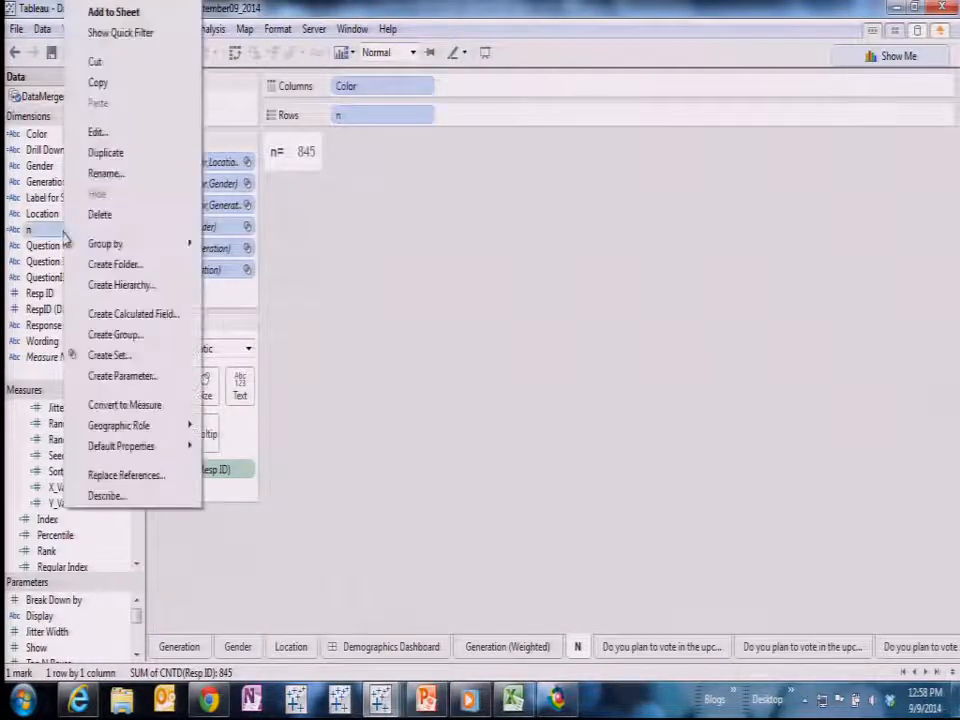
click(100, 132)
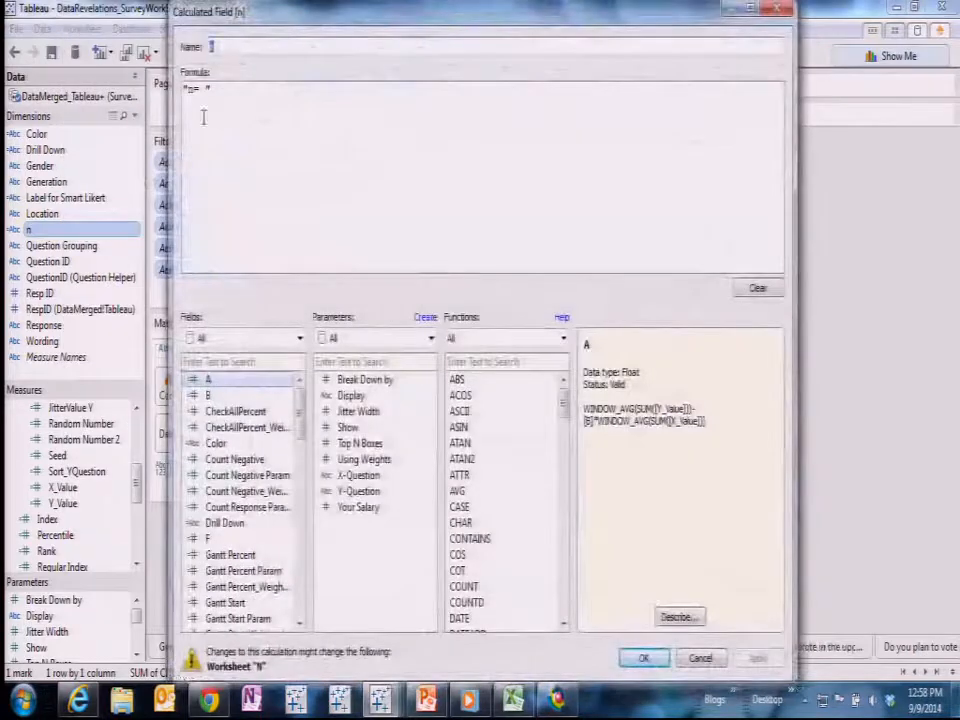
click(703, 657)
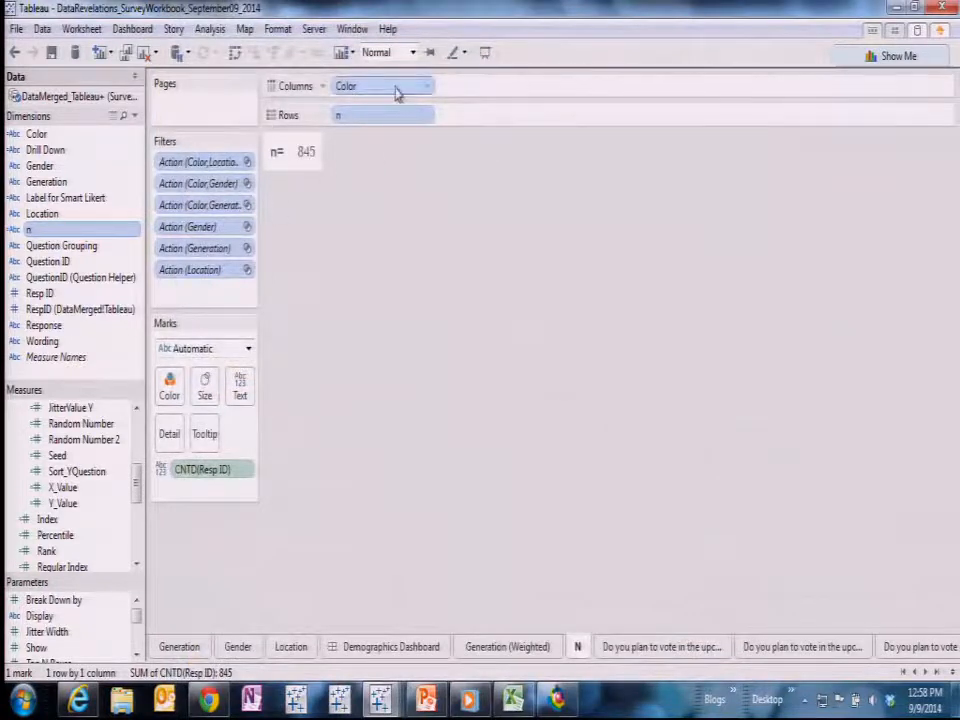
right_click(66, 137)
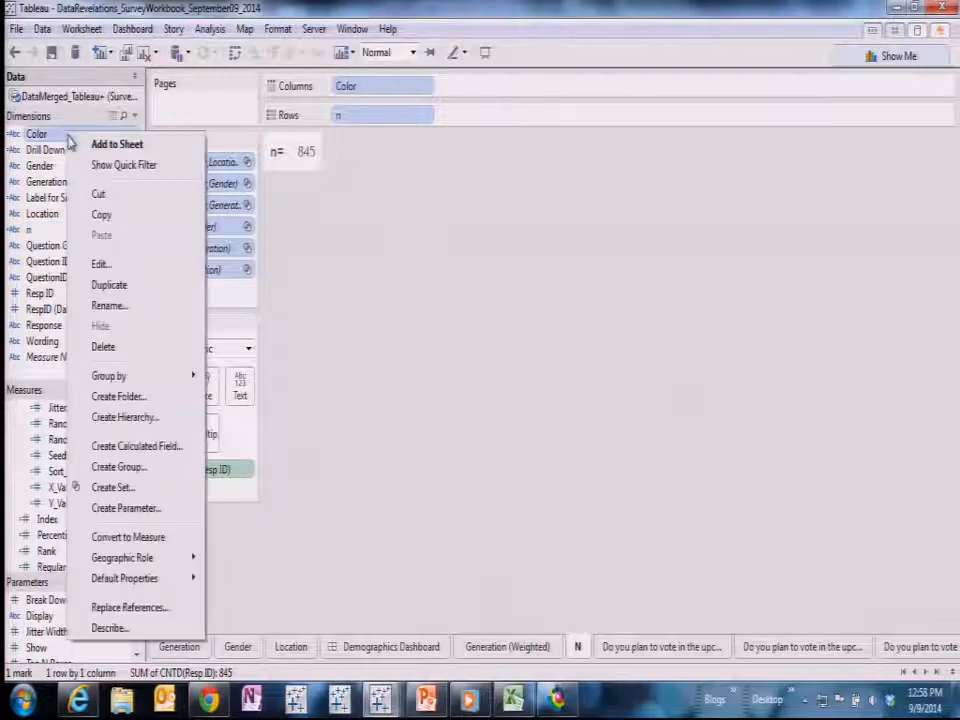
click(103, 264)
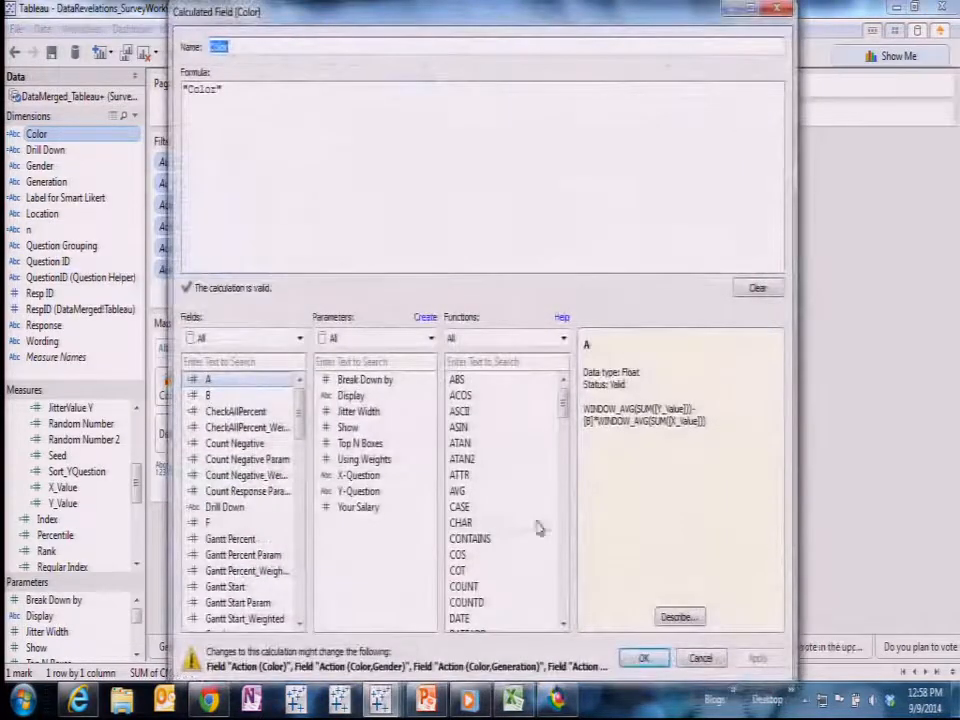
click(642, 657)
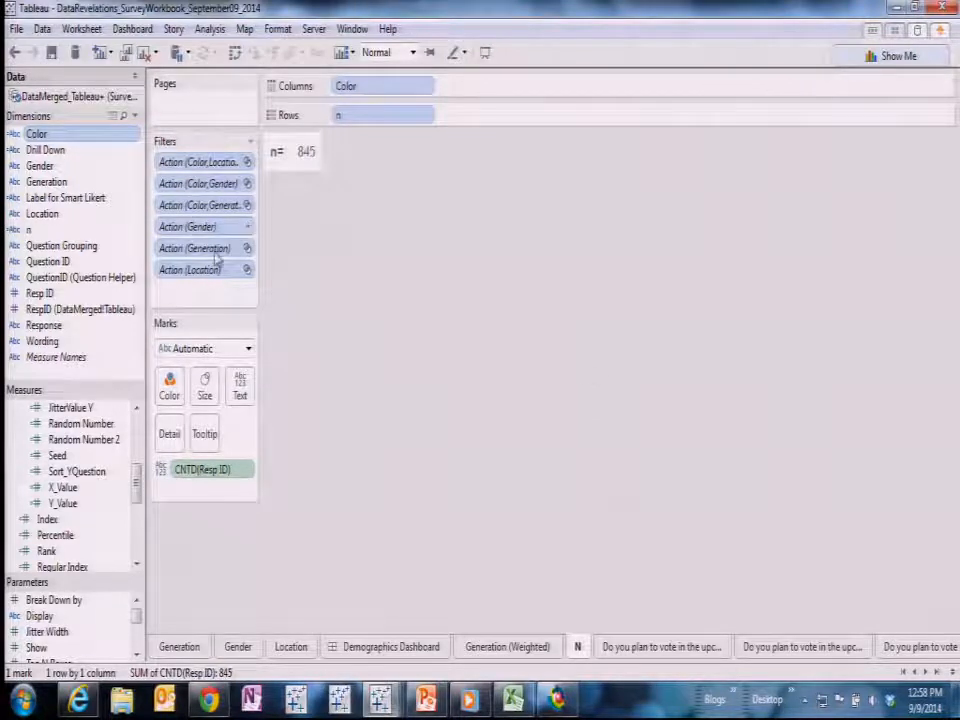
click(170, 390)
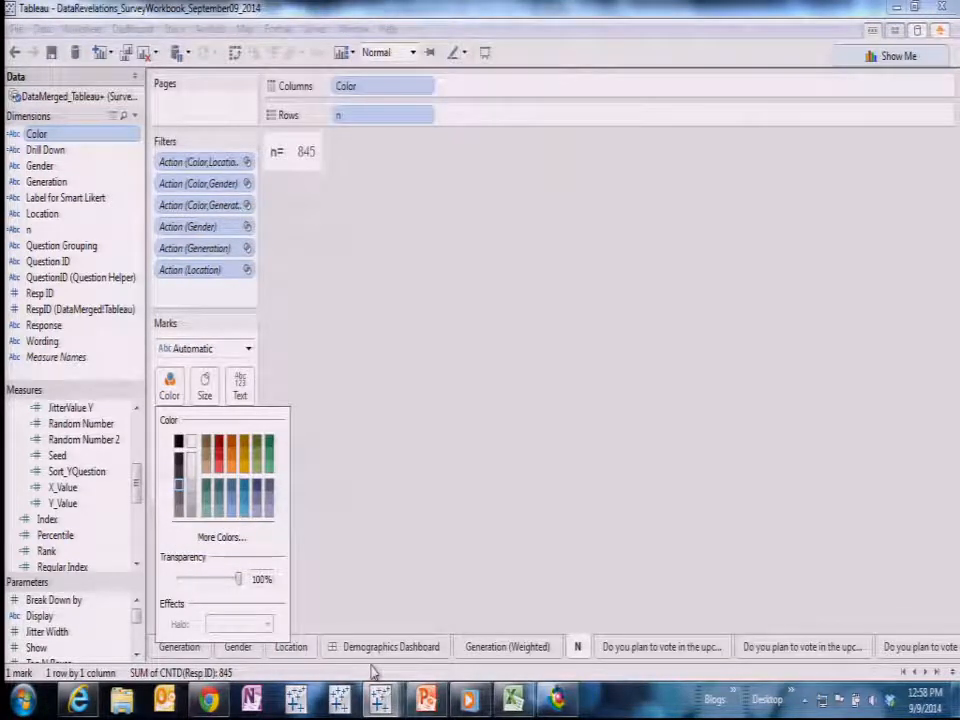
click(497, 306)
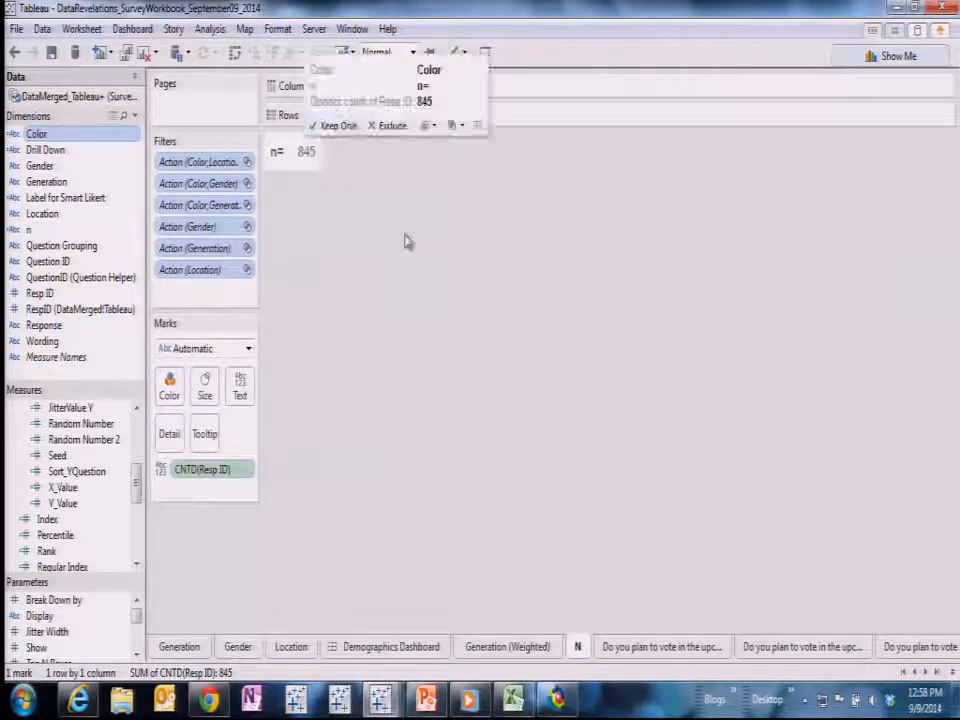
- Hide the header of n on Rows and undo it, and show the header of Color on Columns and undo it
right_click(389, 128)
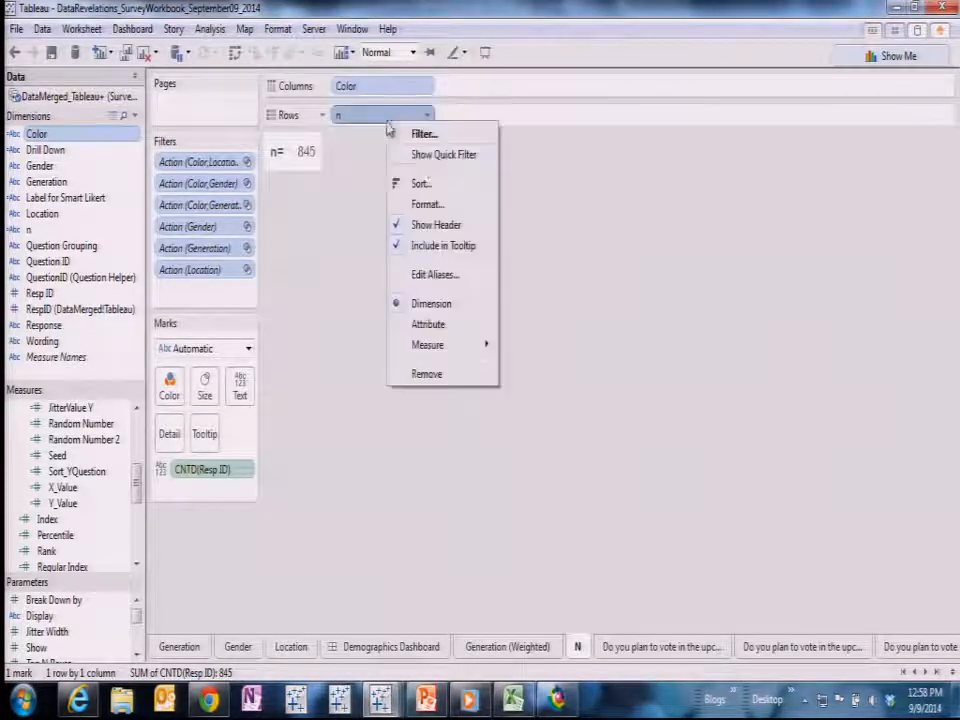
click(432, 222)
click(14, 52)
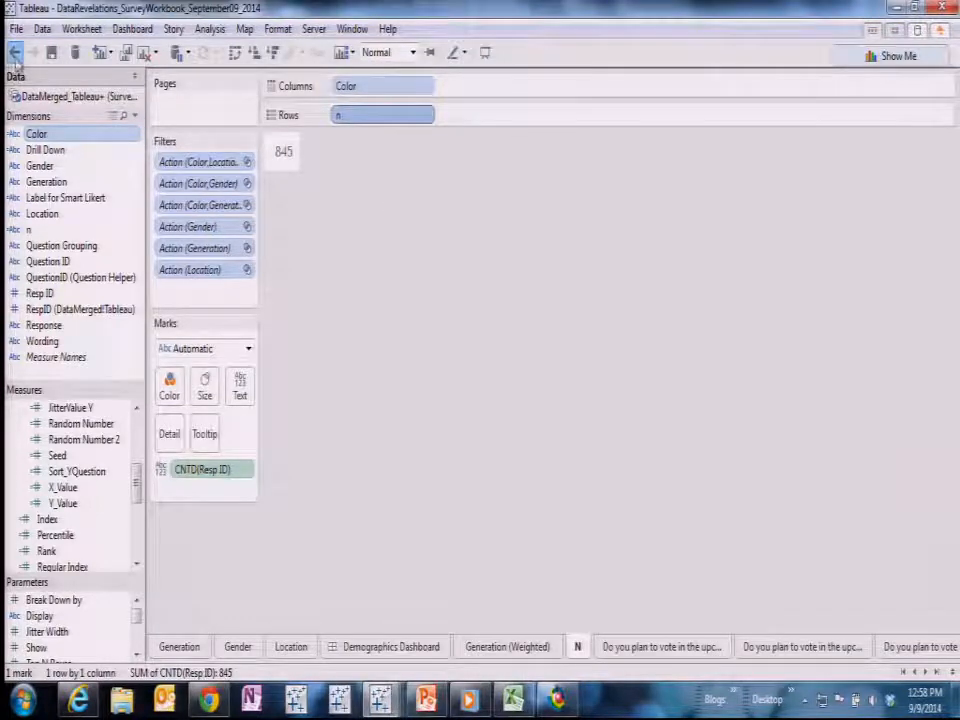
right_click(377, 90)
click(414, 198)
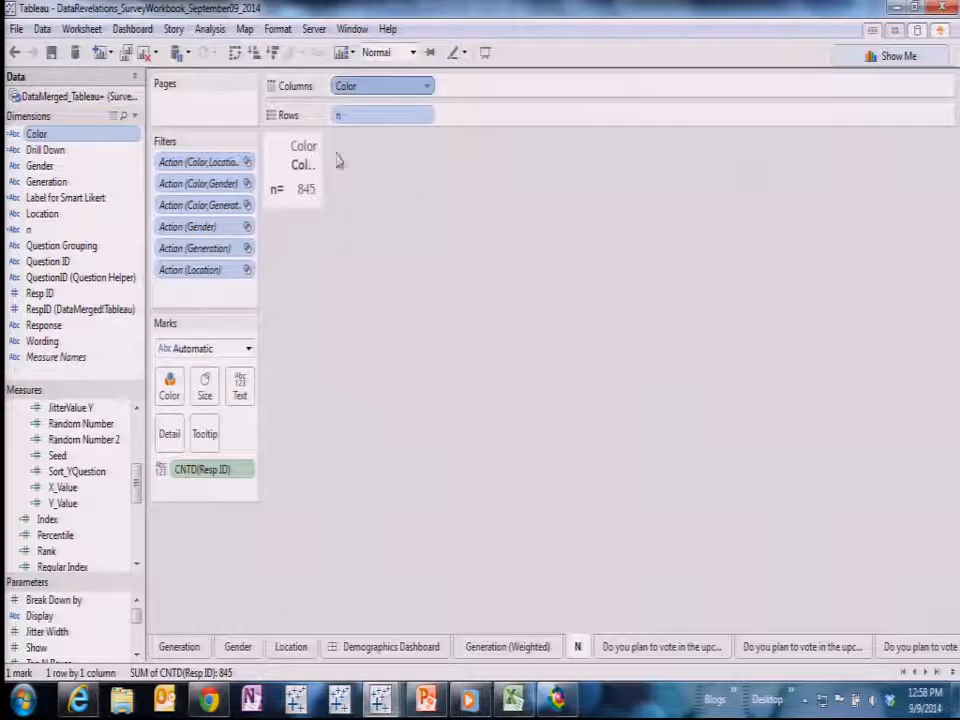
click(14, 52)
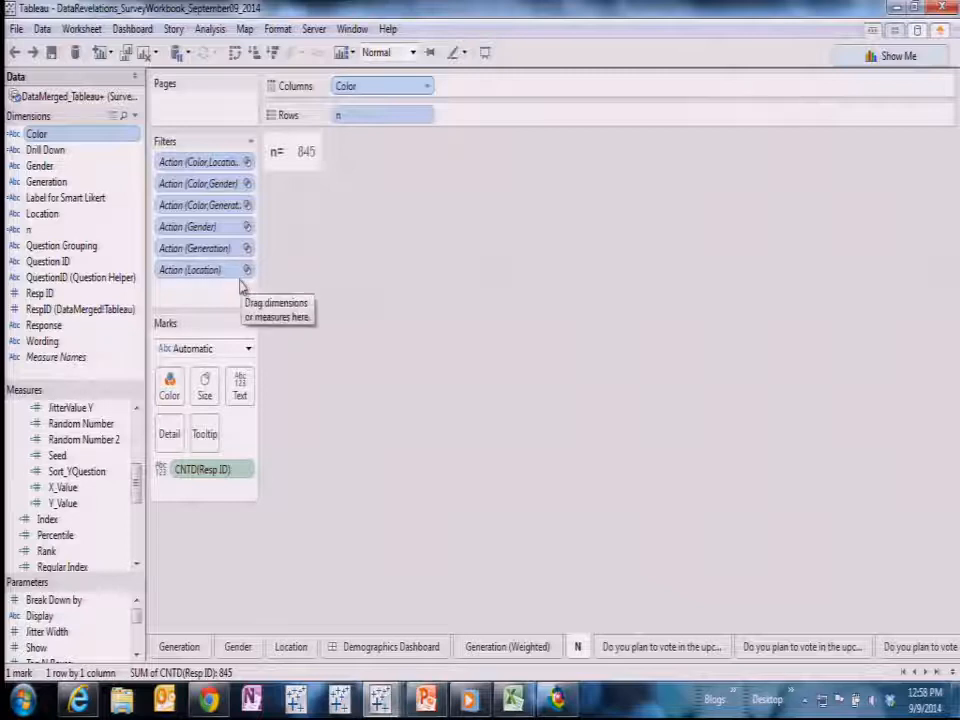
- Switch back to the Book1 workbook and add CNTD(Resp ID) to Rows after Generation on Sheet 2
click(380, 699)
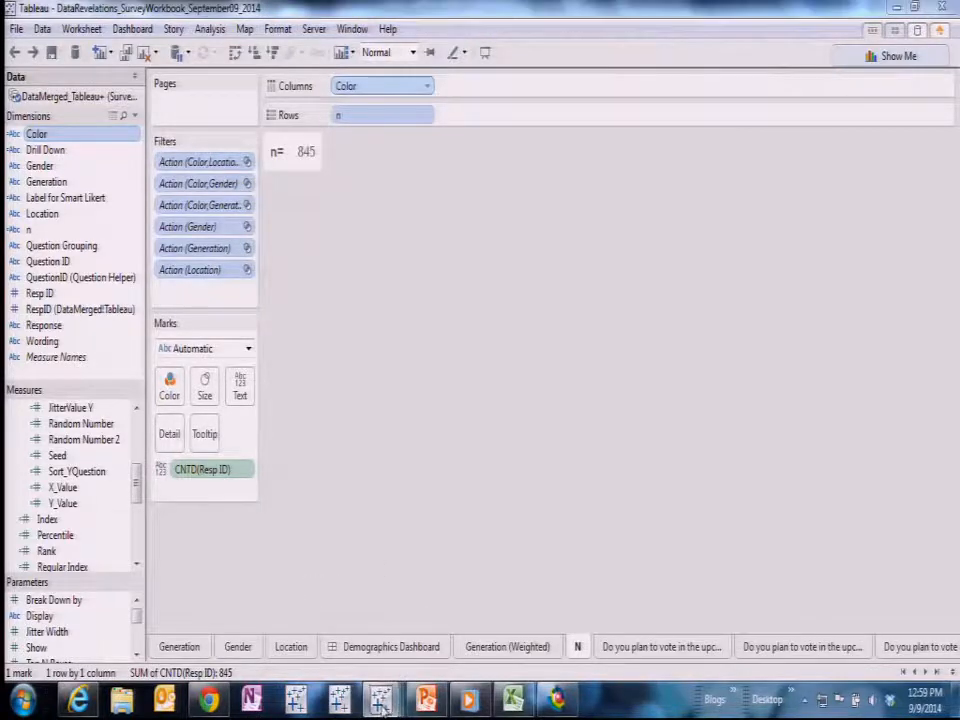
click(622, 601)
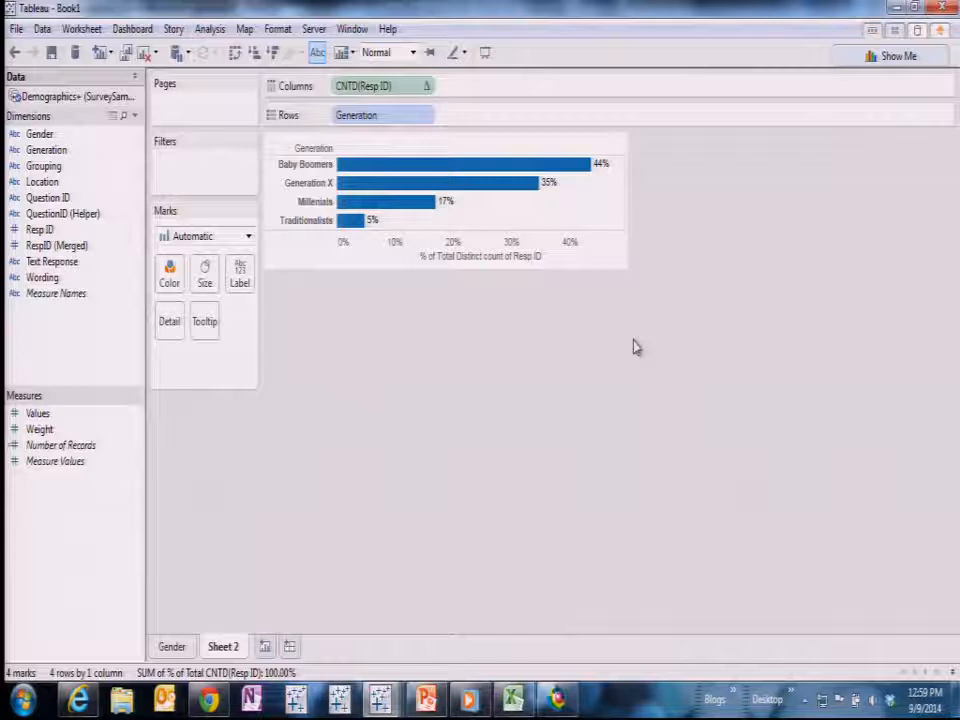
drag(48, 213, 489, 122)
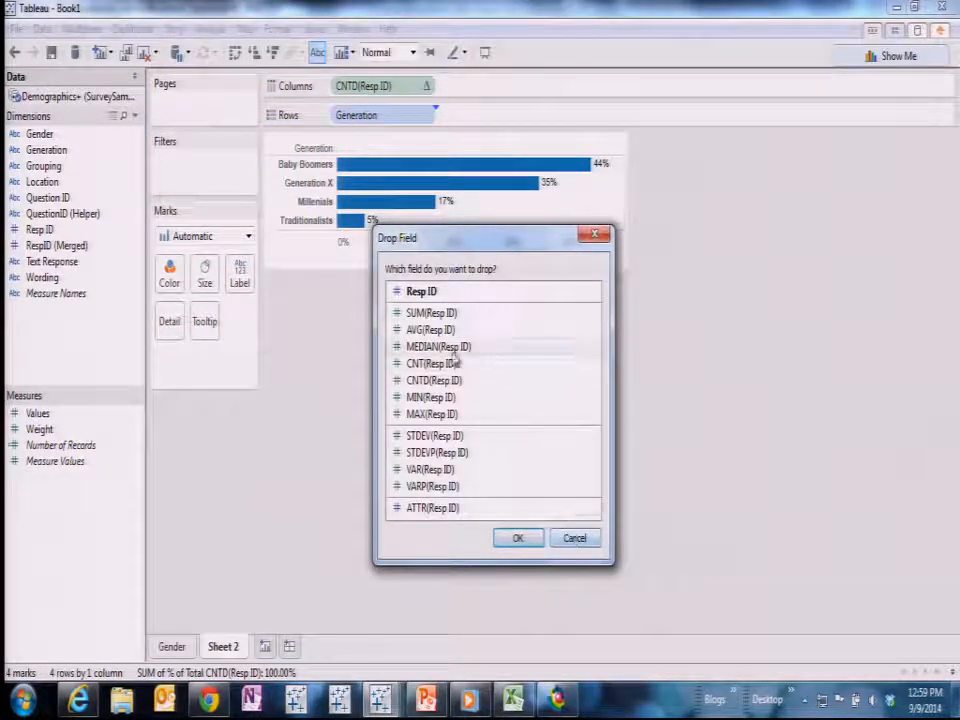
click(440, 381)
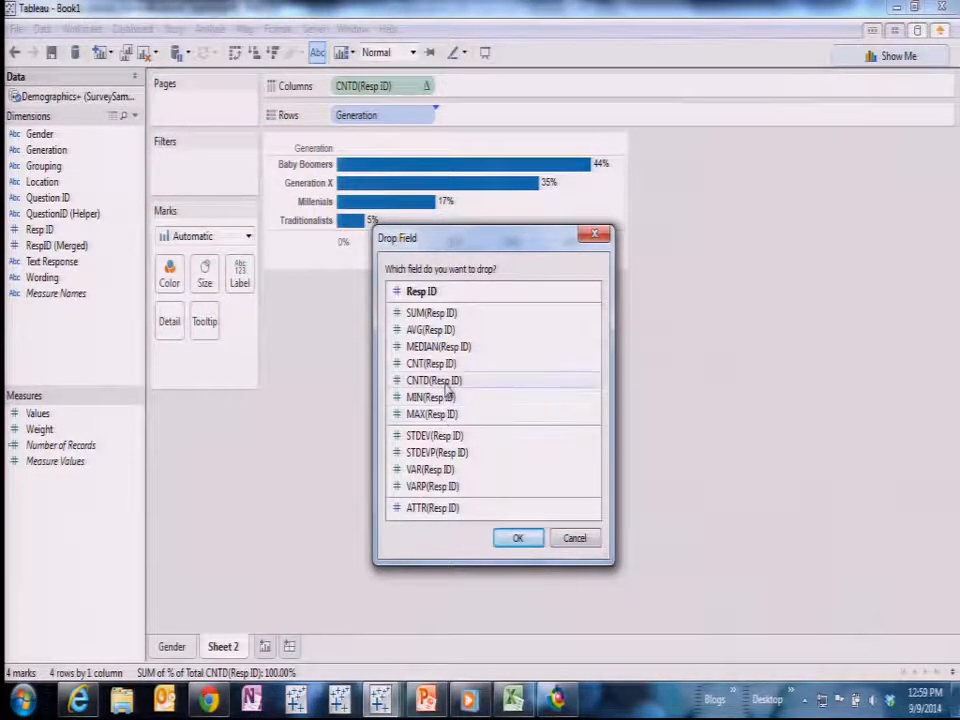
click(519, 538)
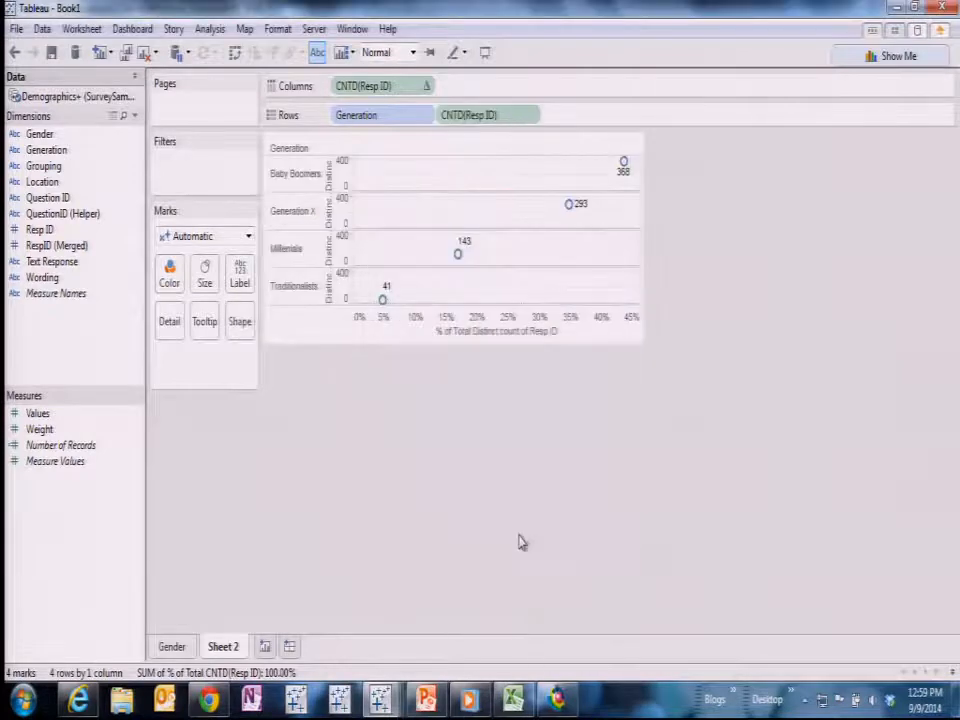
- Make CNTD(Resp ID) on Rows discrete and narrow its column beside the generation names
click(533, 116)
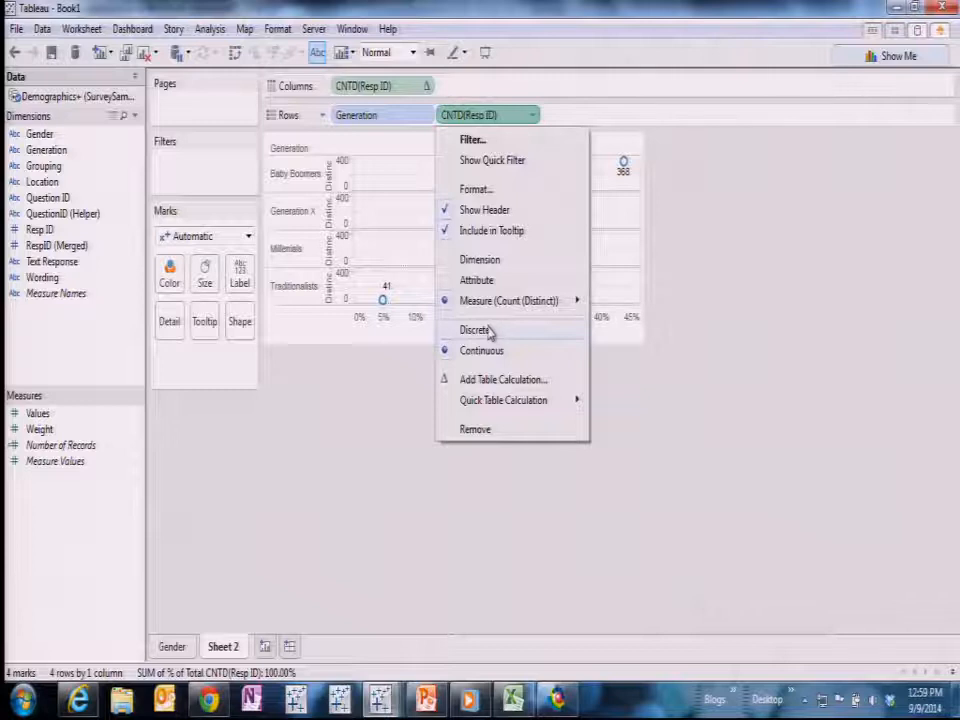
click(476, 330)
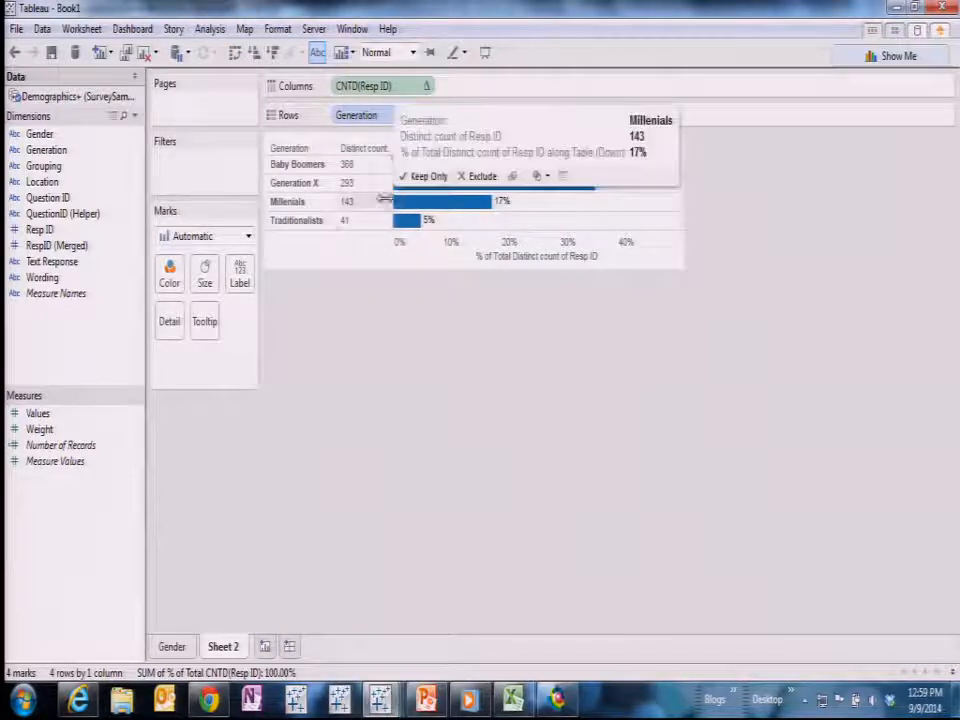
drag(384, 199, 364, 200)
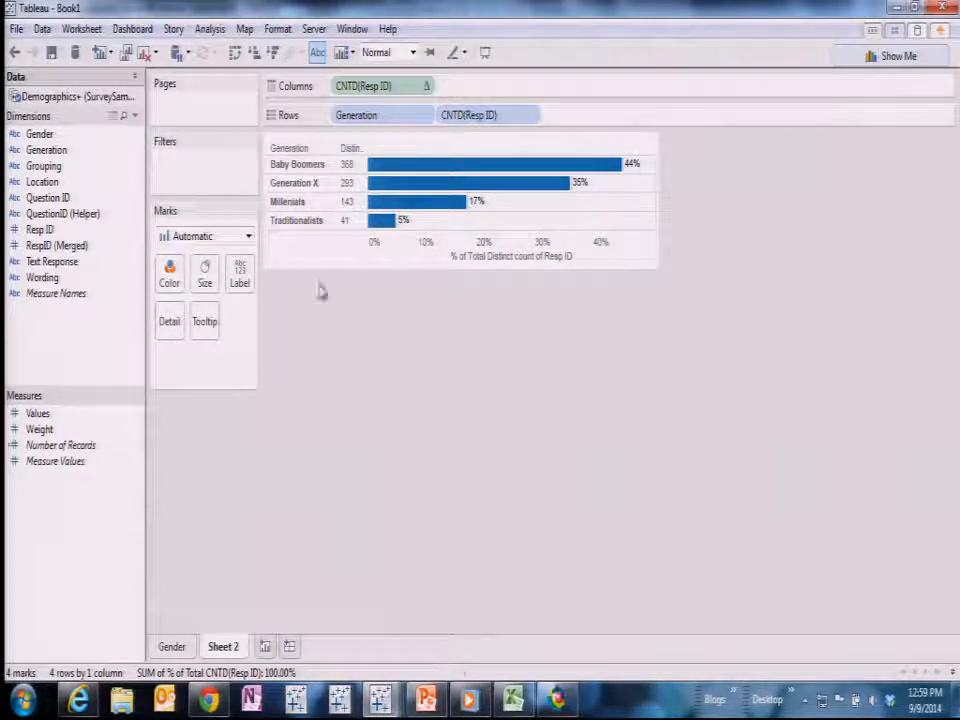
- Save the workbook as a Tableau Packaged Workbook (*.twbx) named Session in the SurveyStuff folder
click(16, 29)
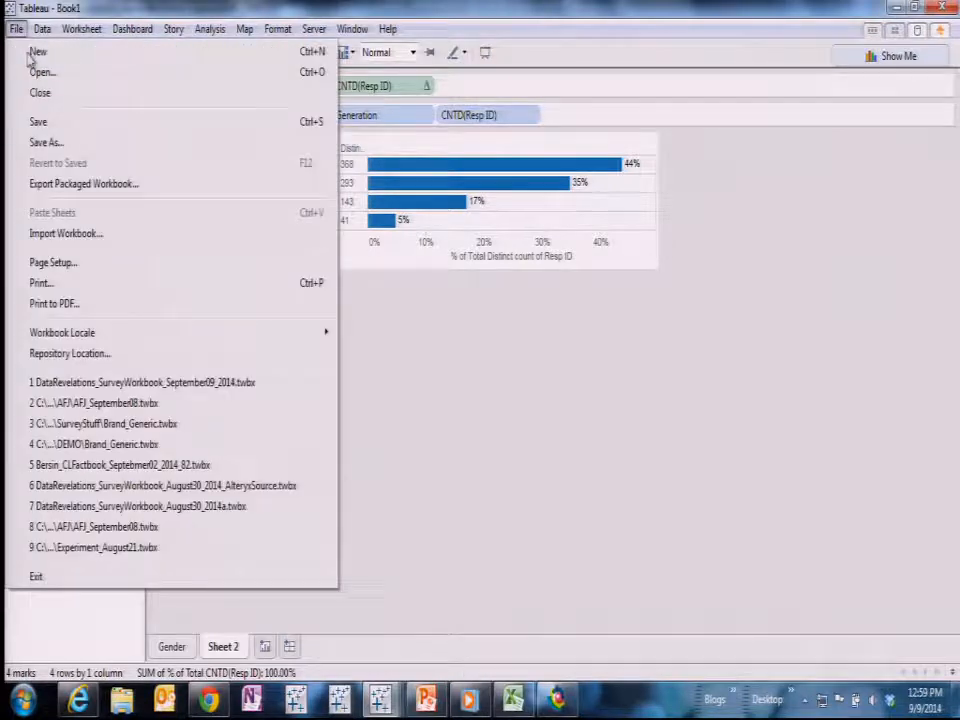
click(40, 123)
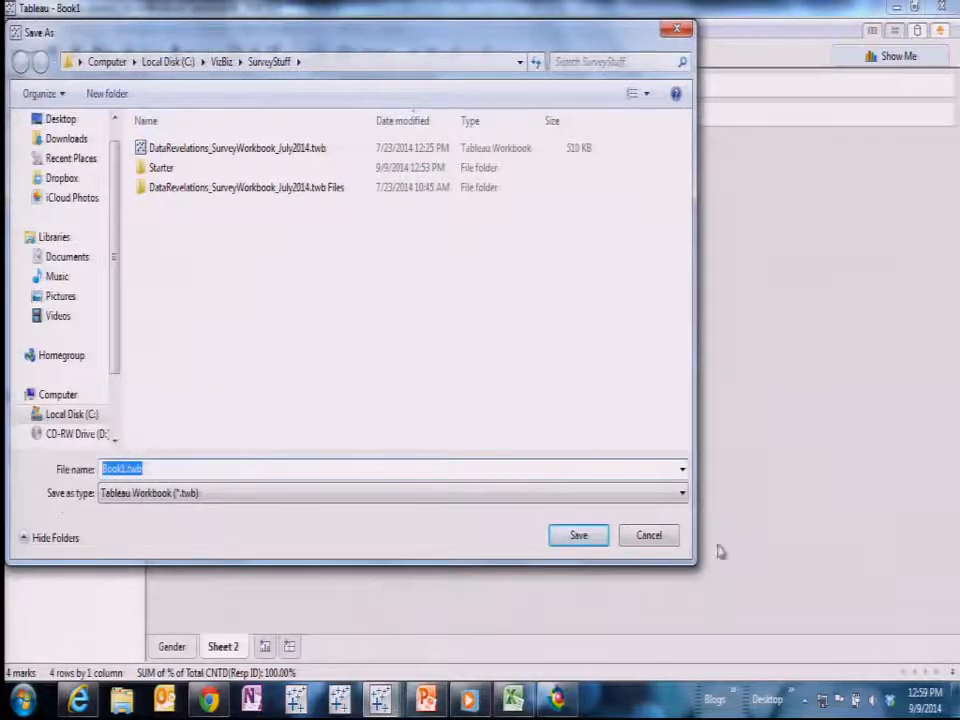
click(681, 494)
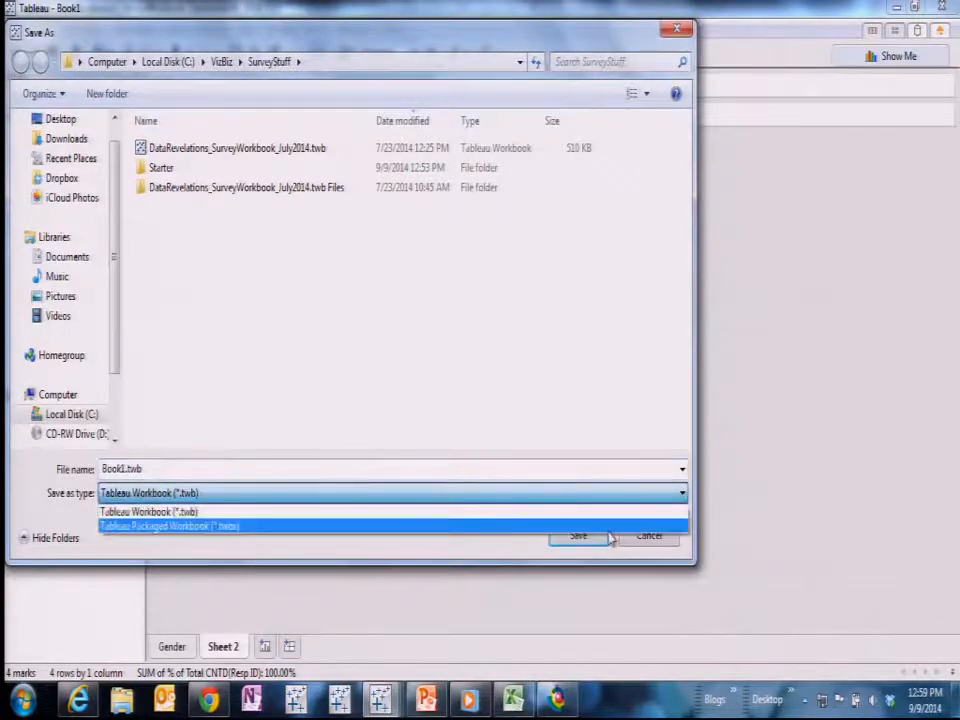
click(608, 527)
double_click(162, 470)
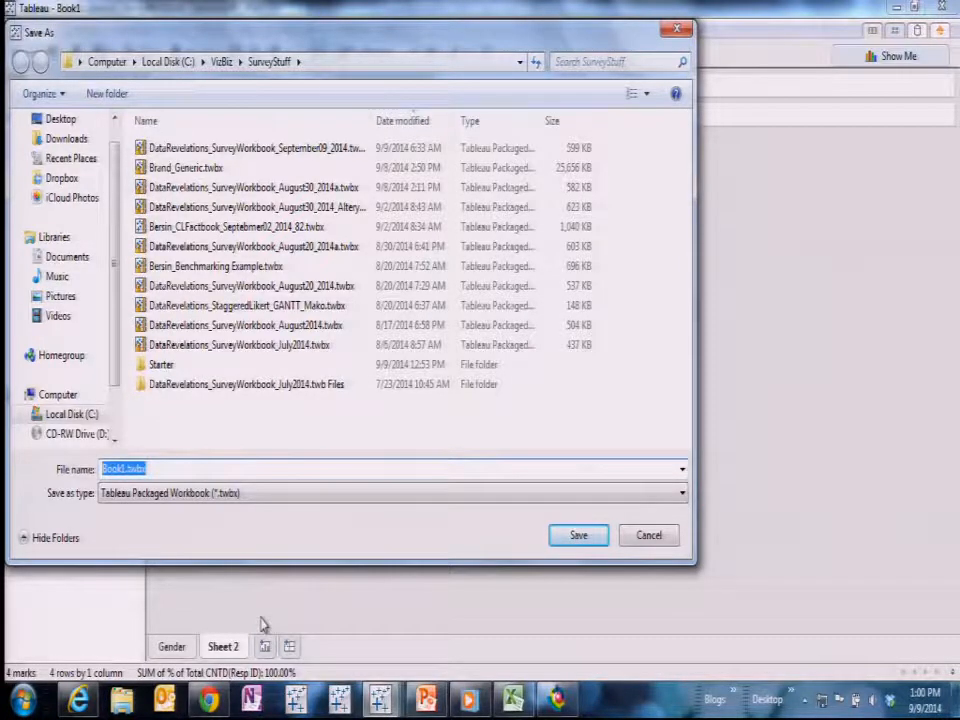
text(Session)
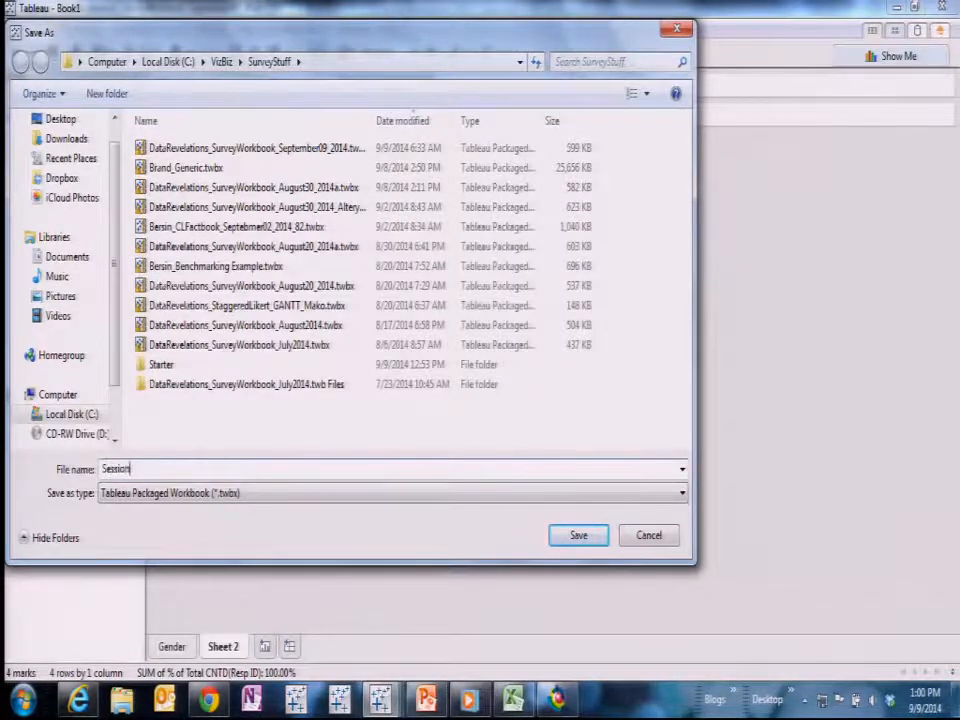
key(Return)
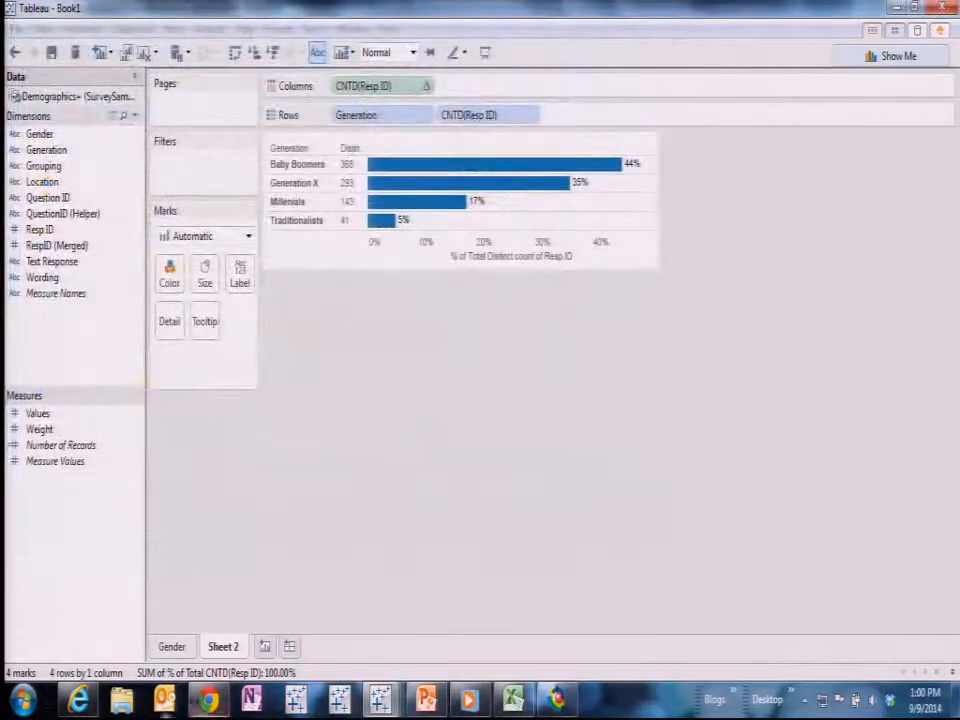
- Examine the Demographics Dashboard in the DataRevelations_SurveyWorkbook_September09_2014 workbook and return to the Session workbook
mouse_move(381, 705)
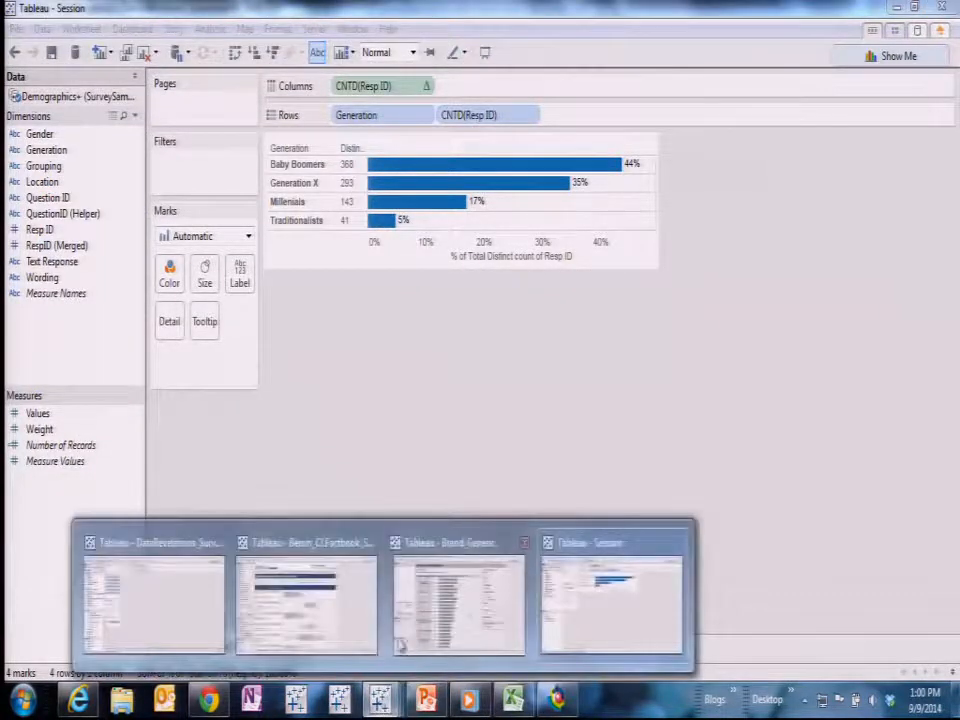
click(594, 632)
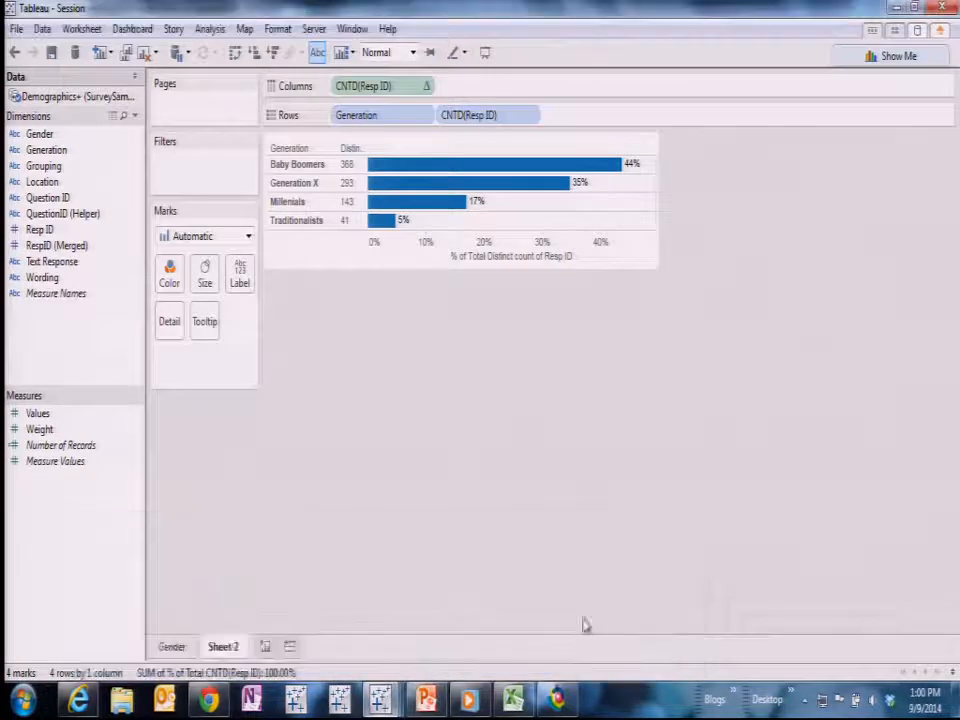
mouse_move(381, 700)
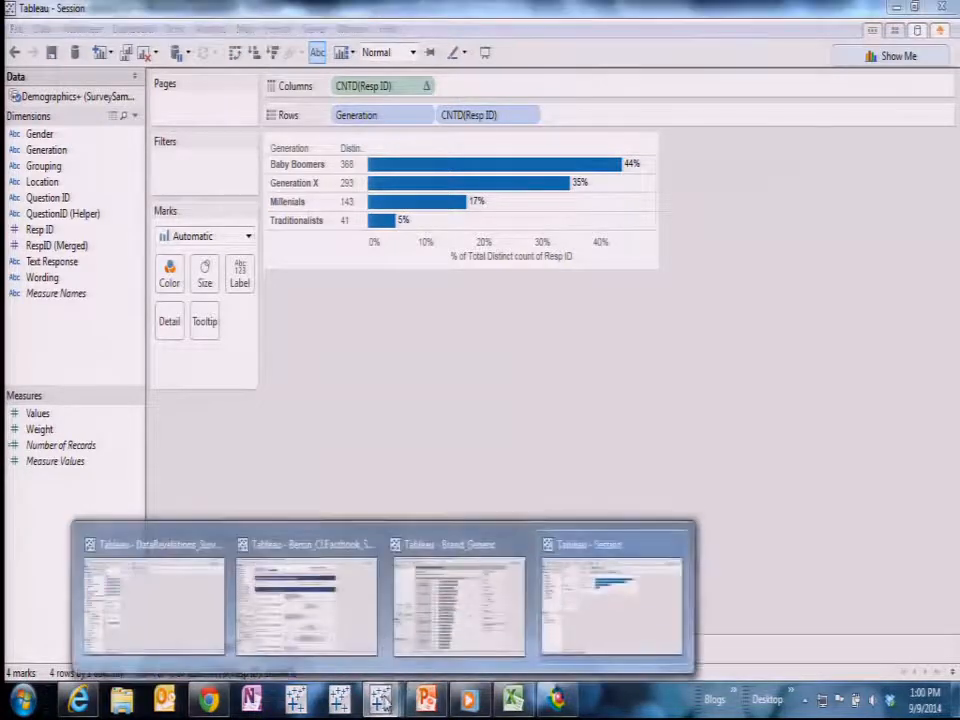
click(135, 618)
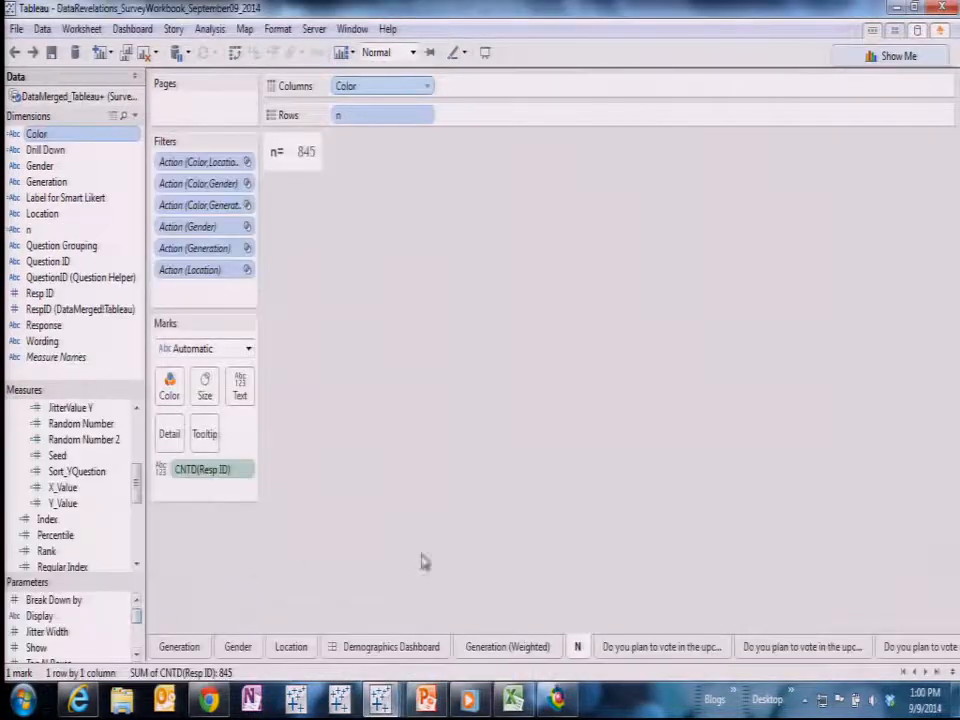
click(895, 30)
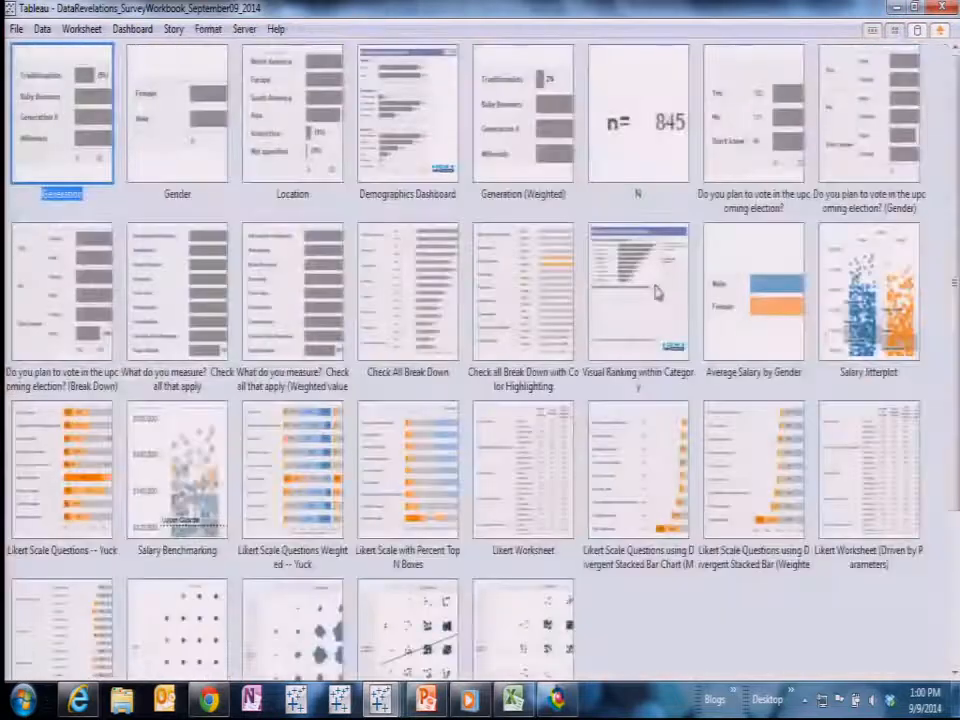
double_click(422, 112)
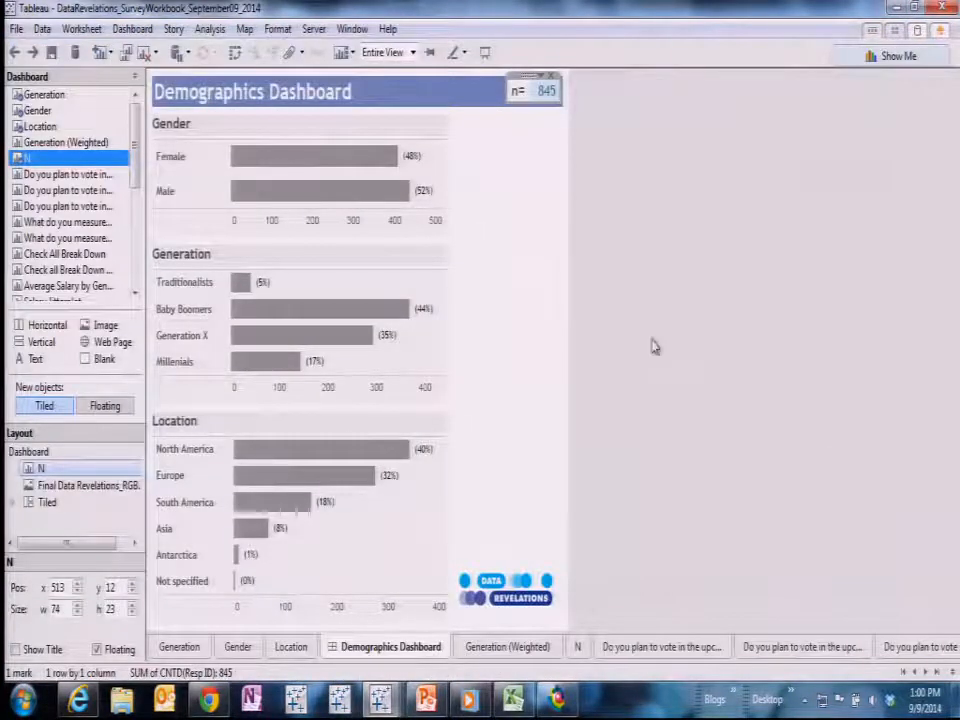
click(655, 213)
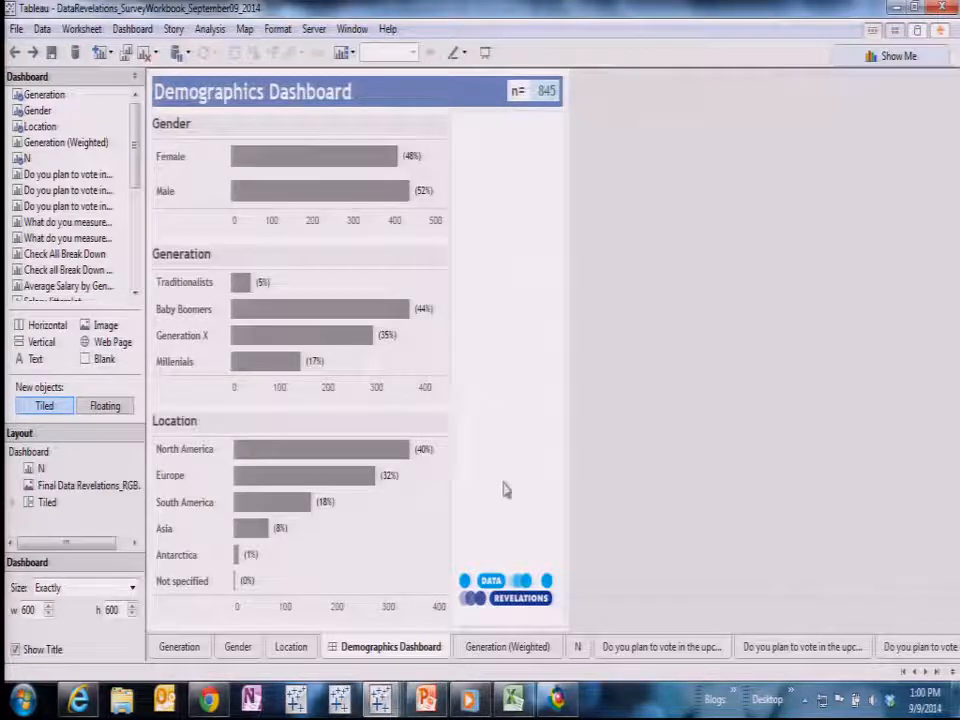
mouse_move(386, 700)
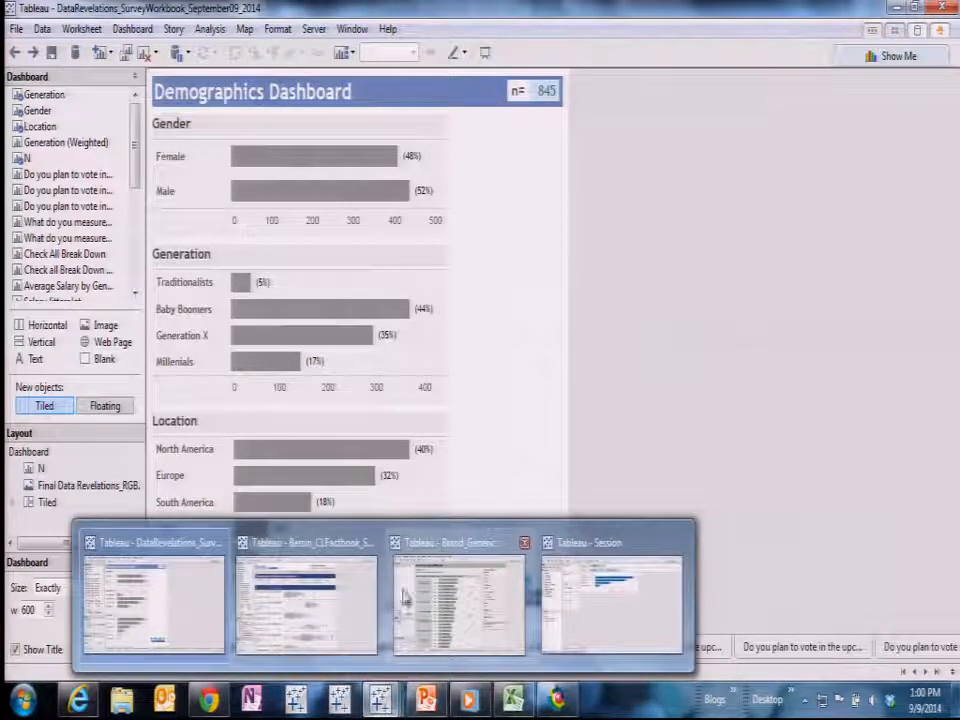
click(203, 603)
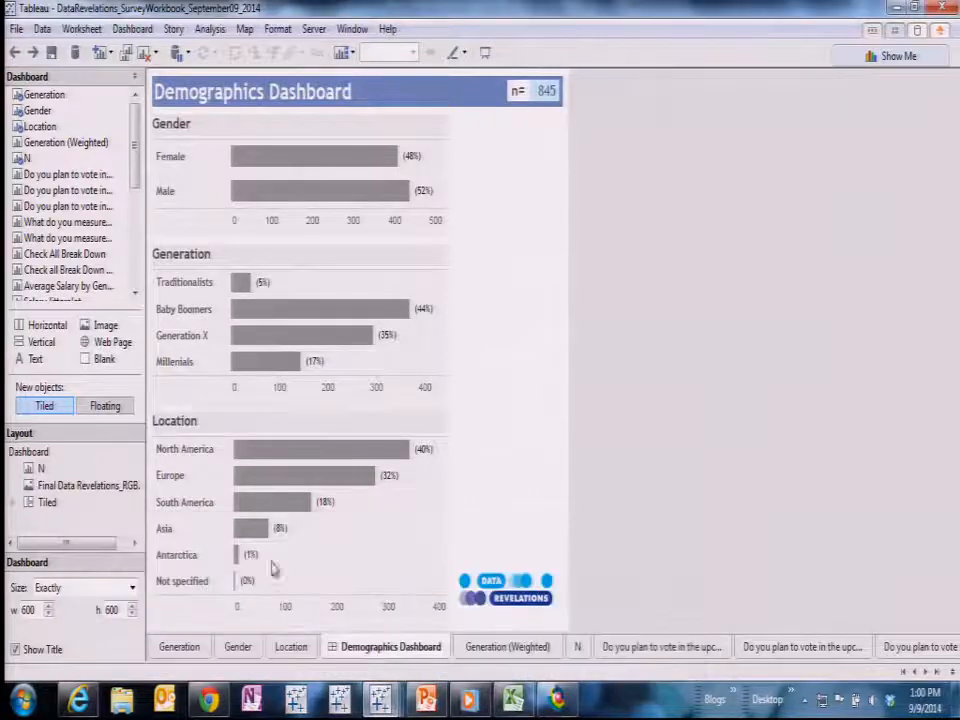
mouse_move(380, 700)
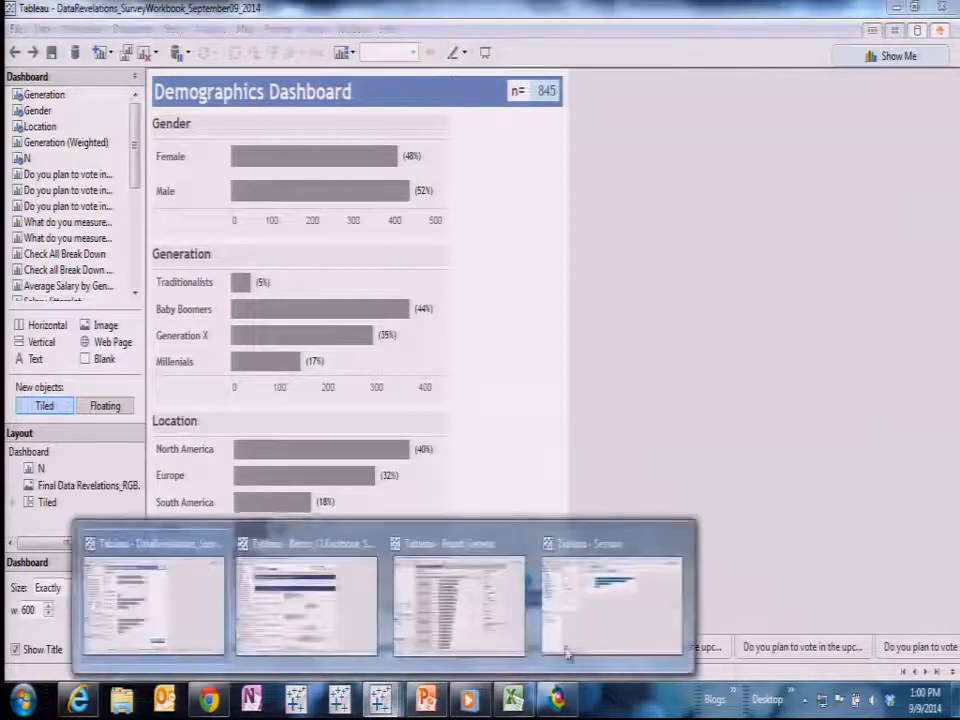
click(658, 619)
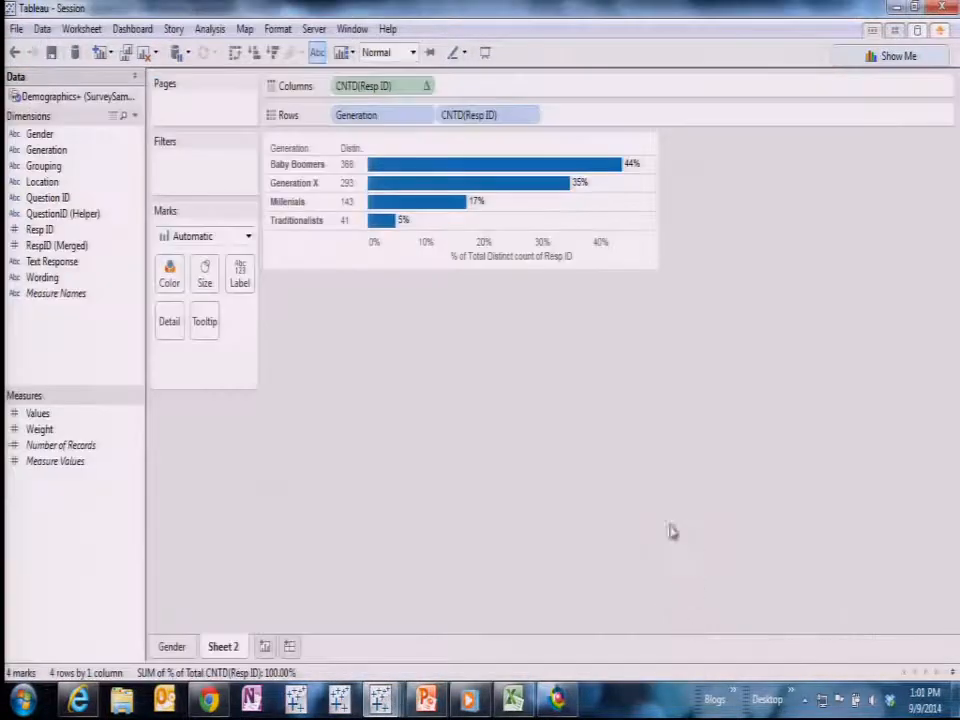
- On a new worksheet, filter Grouping to Check All and place Question ID on Rows
click(264, 647)
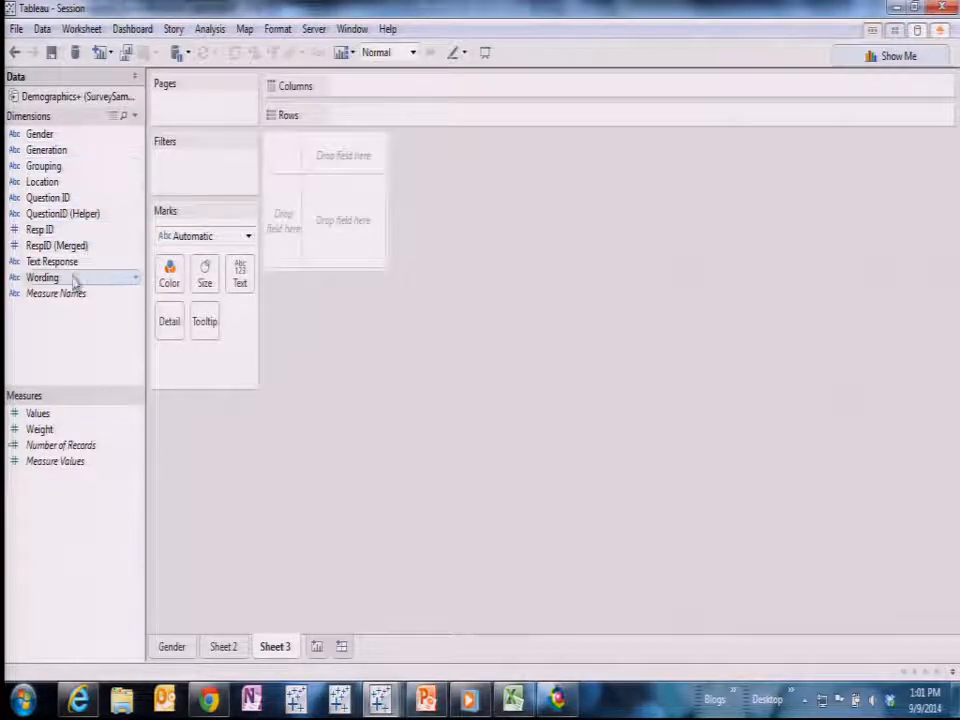
drag(76, 168, 212, 186)
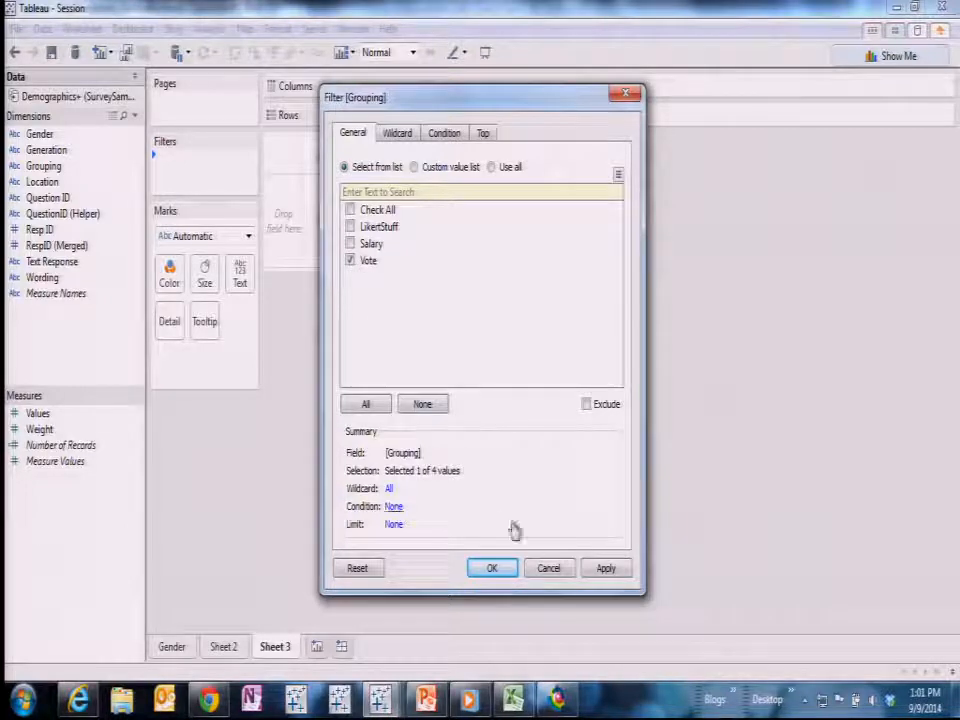
click(351, 261)
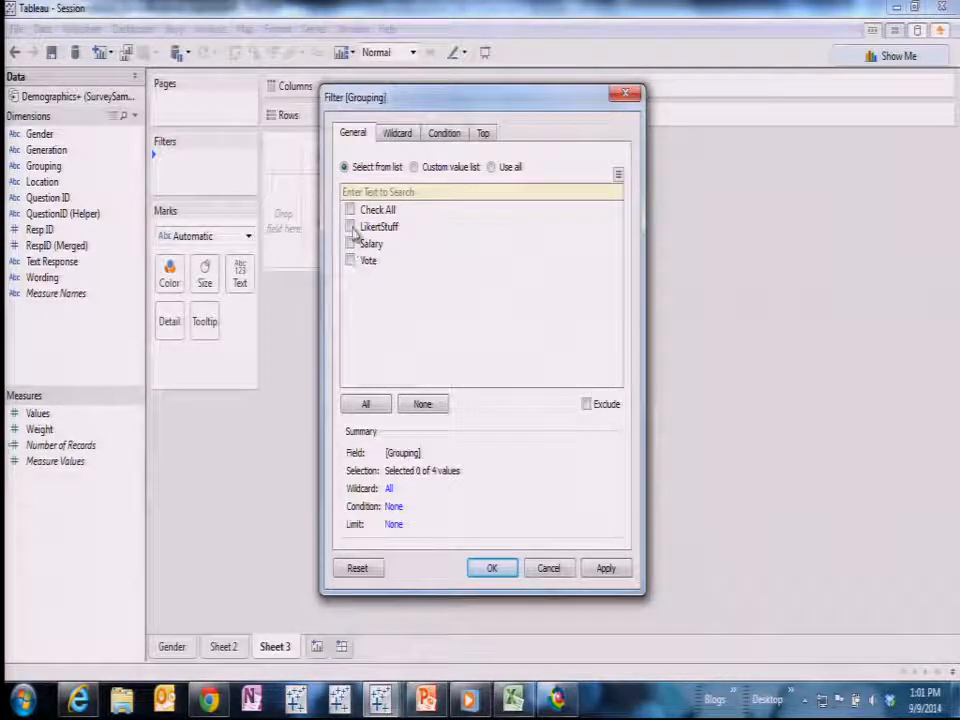
click(351, 227)
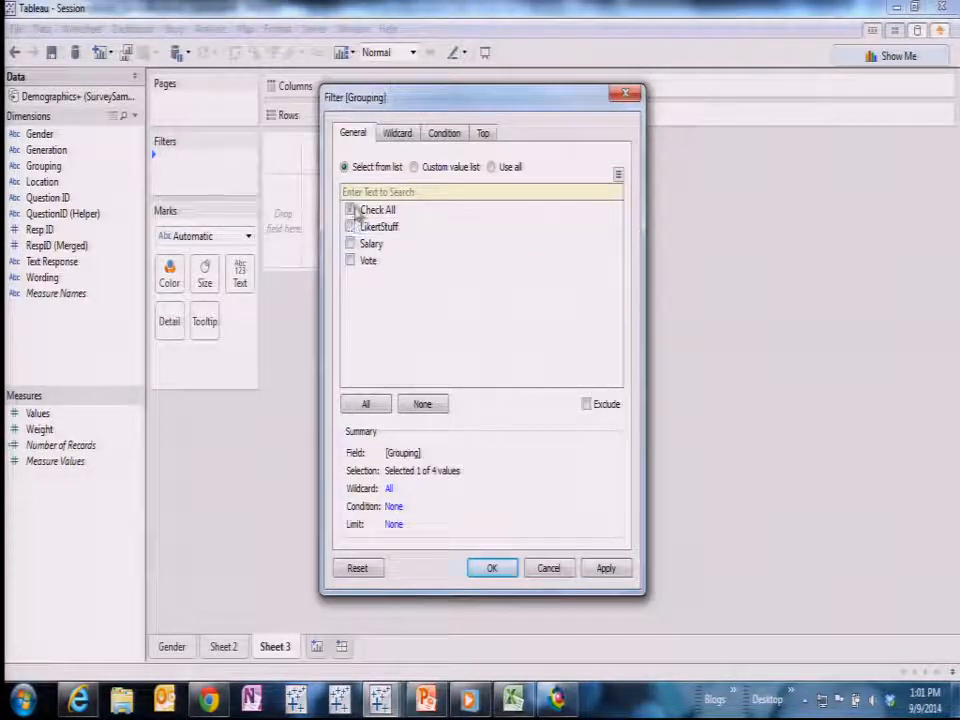
click(503, 569)
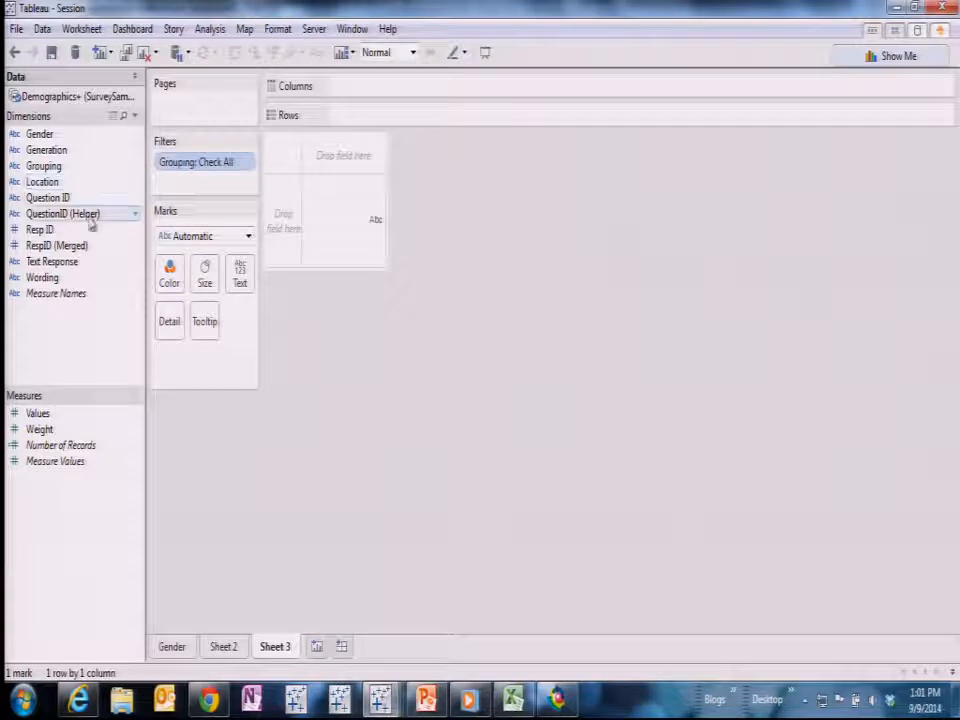
drag(62, 197, 401, 118)
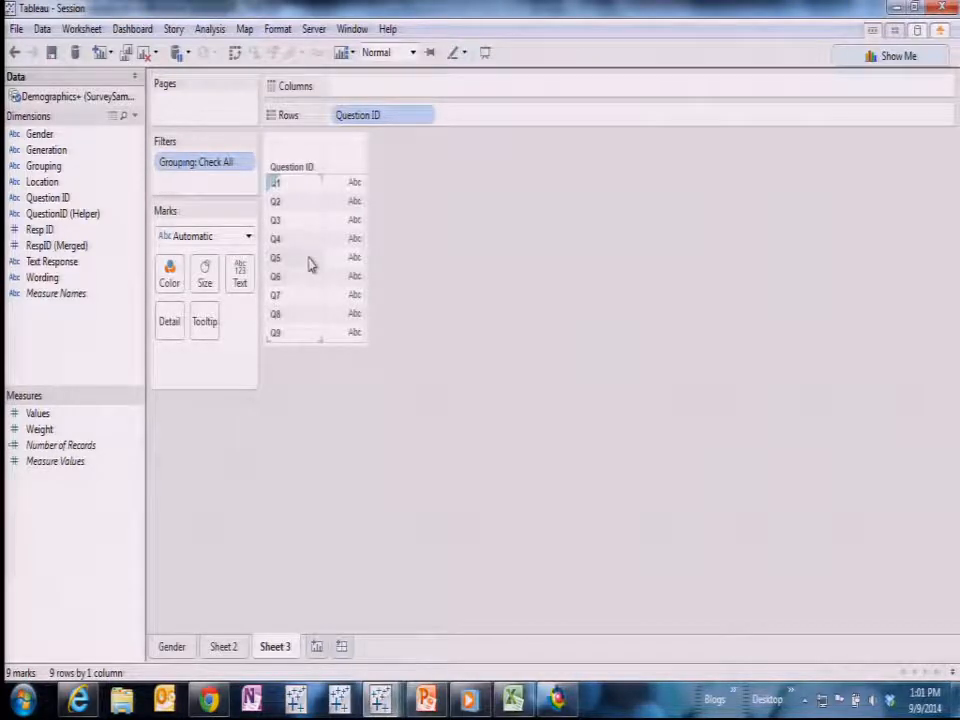
- Remove the Grouping filter, try filtering individual Question ID values starting with Q1 instead, and clear the worksheet
drag(222, 162, 659, 373)
drag(375, 116, 205, 172)
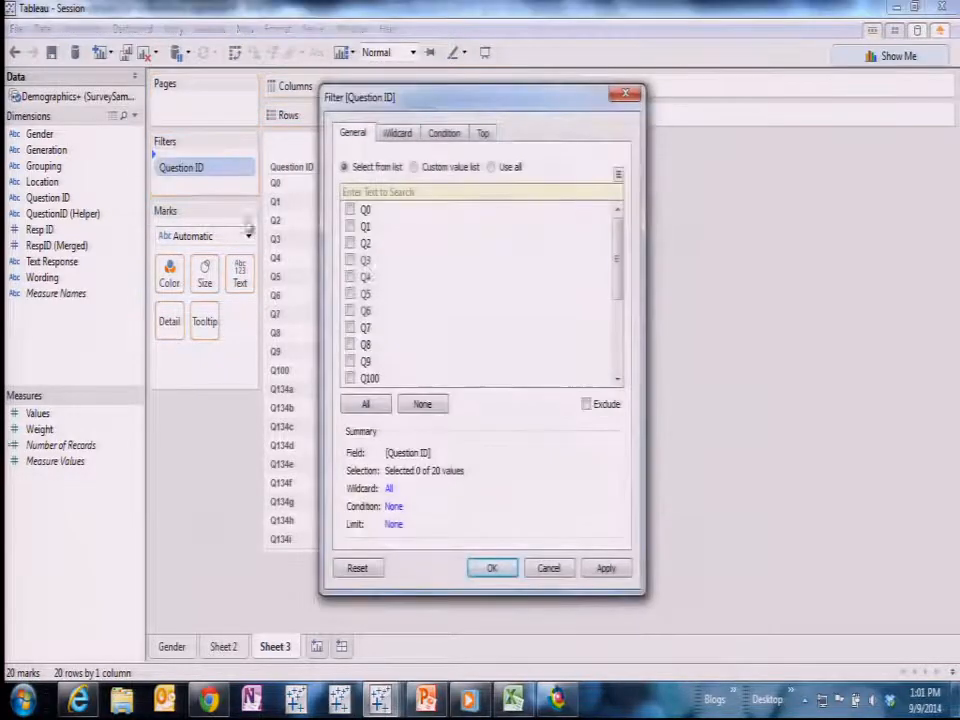
click(350, 226)
click(351, 243)
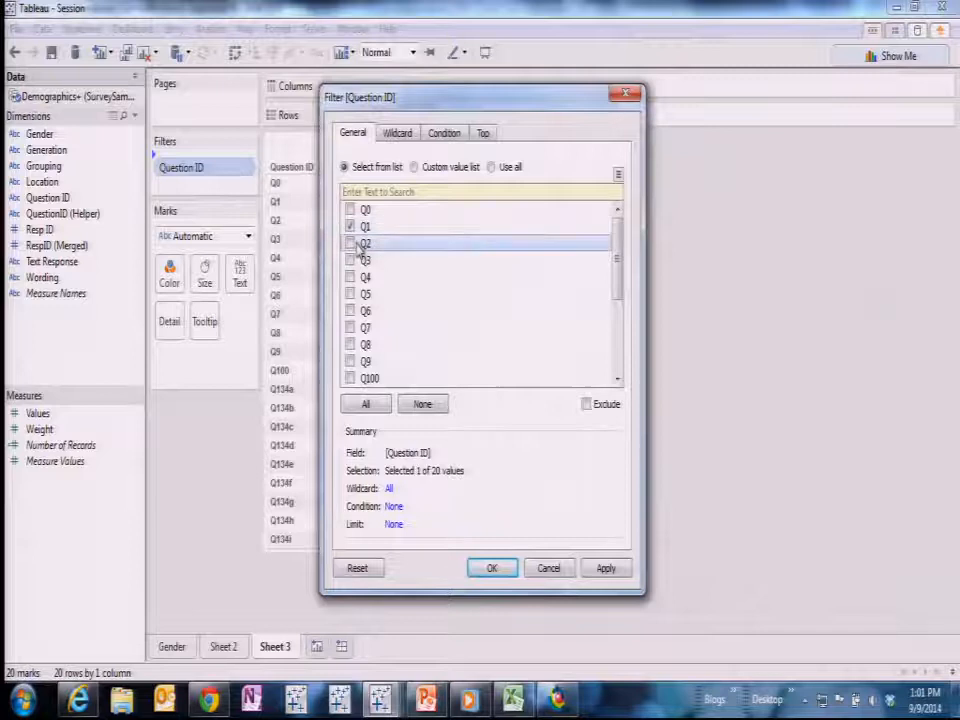
click(549, 568)
drag(178, 162, 480, 207)
drag(364, 121, 610, 258)
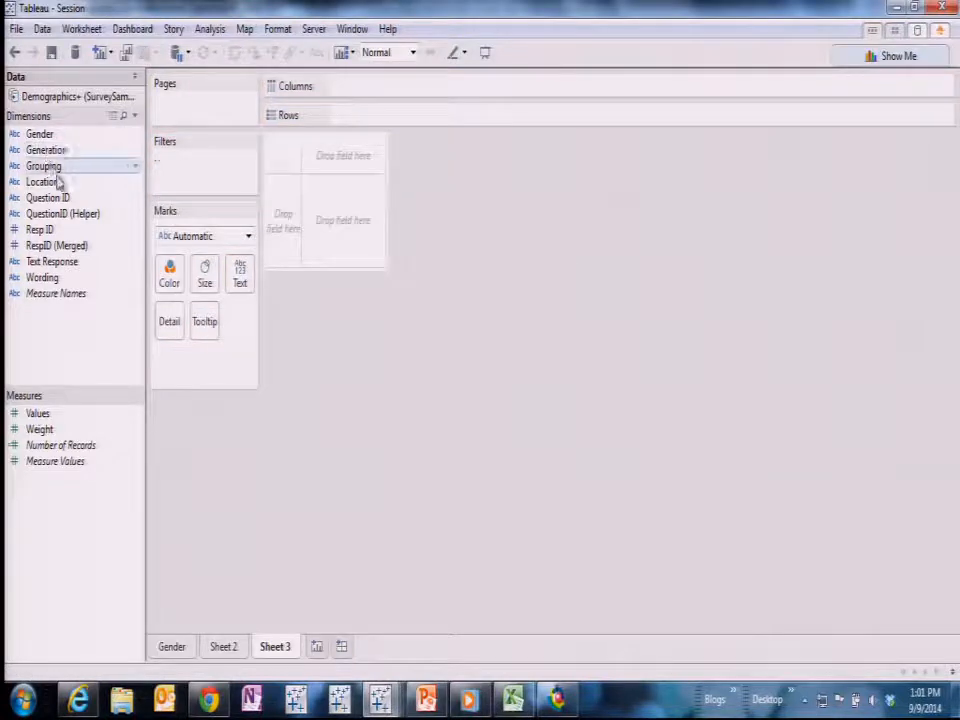
- Filter Sheet 3 by Grouping to Check All and place Wording on Rows
drag(64, 167, 197, 180)
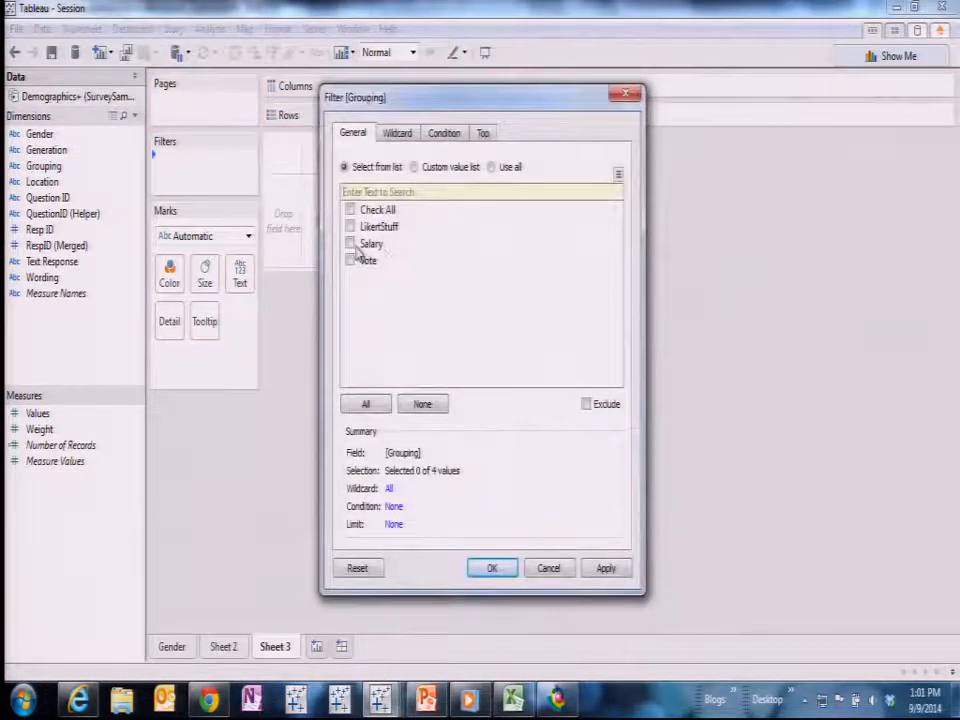
click(350, 209)
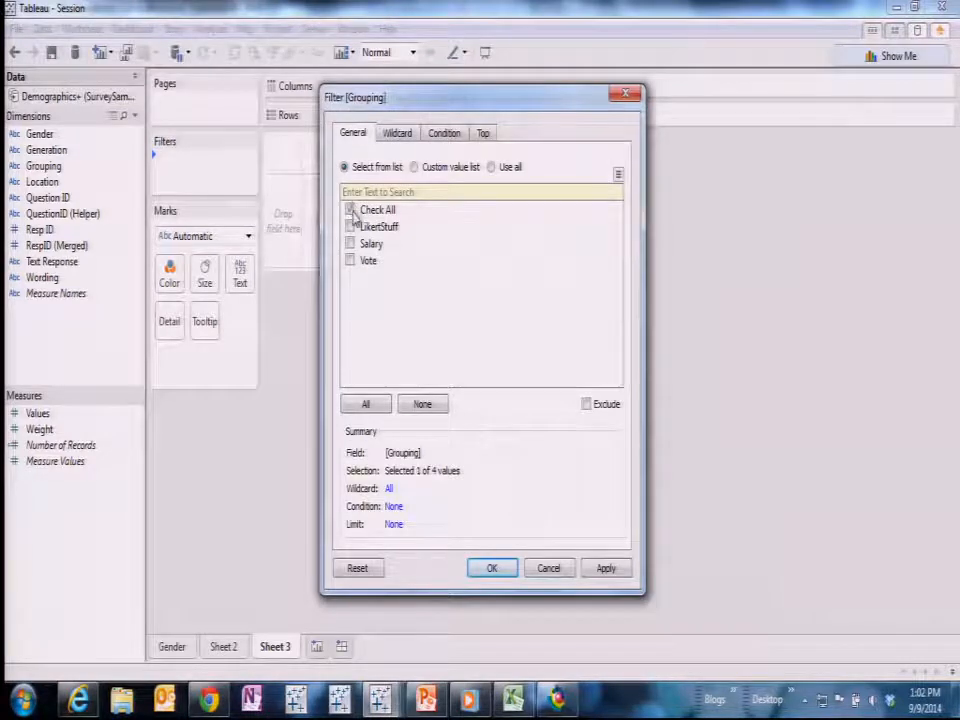
click(487, 572)
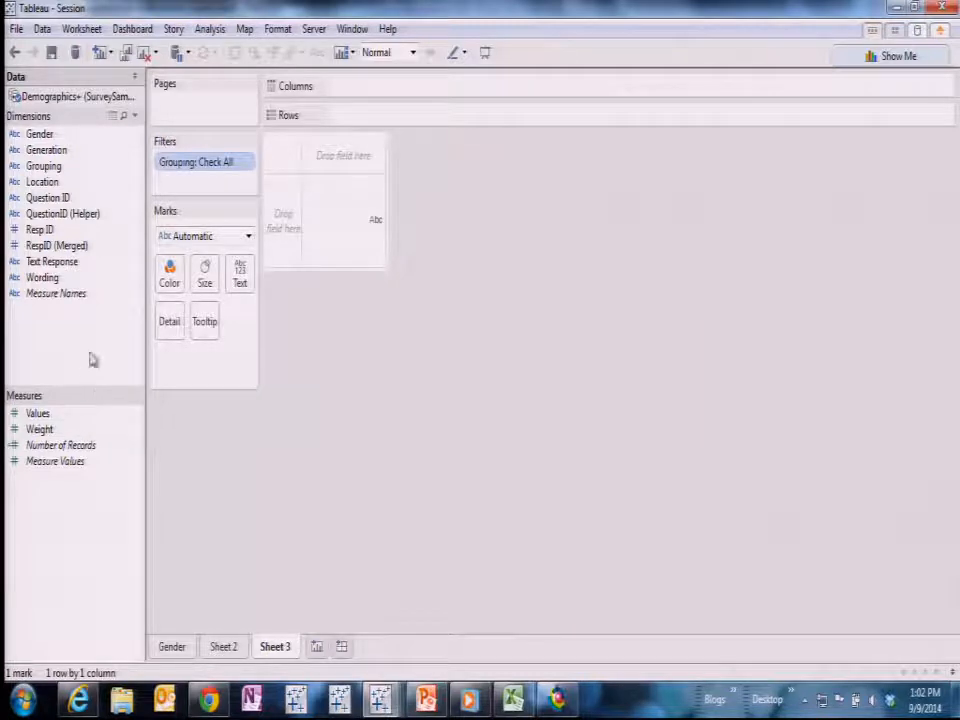
drag(56, 279, 386, 120)
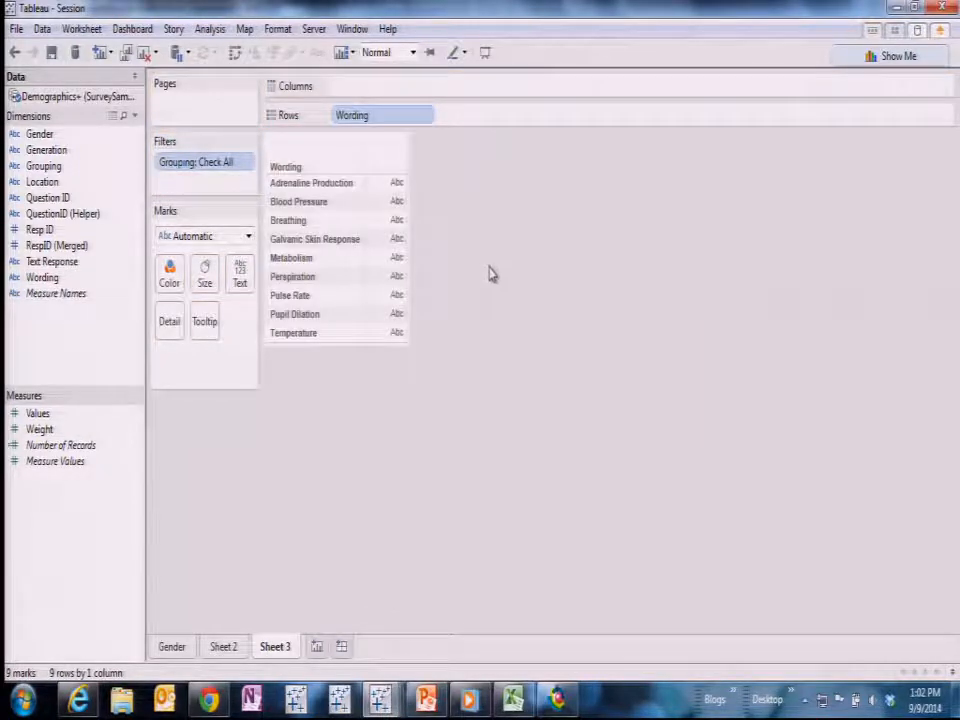
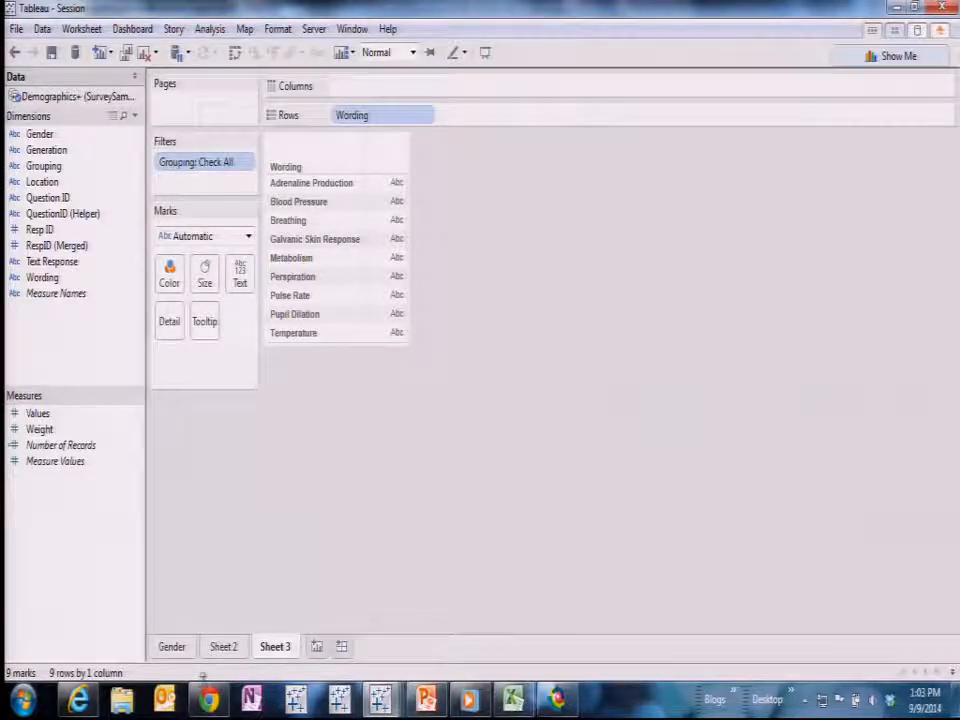
- Remove Wording from Rows and change the Grouping filter from Check All to Vote
drag(380, 116, 64, 258)
click(247, 165)
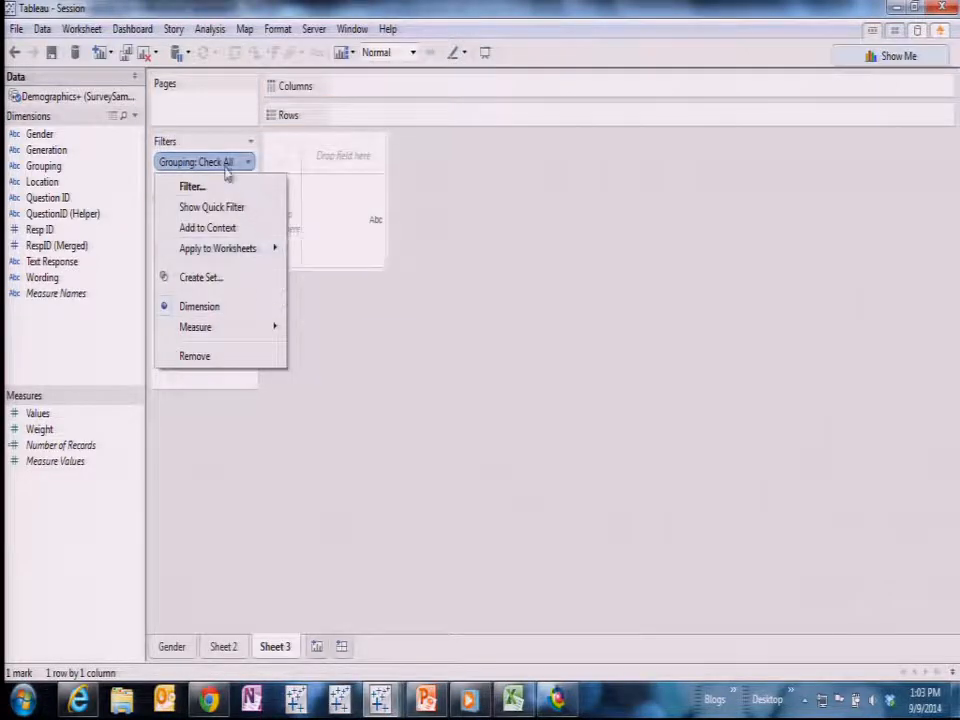
click(222, 186)
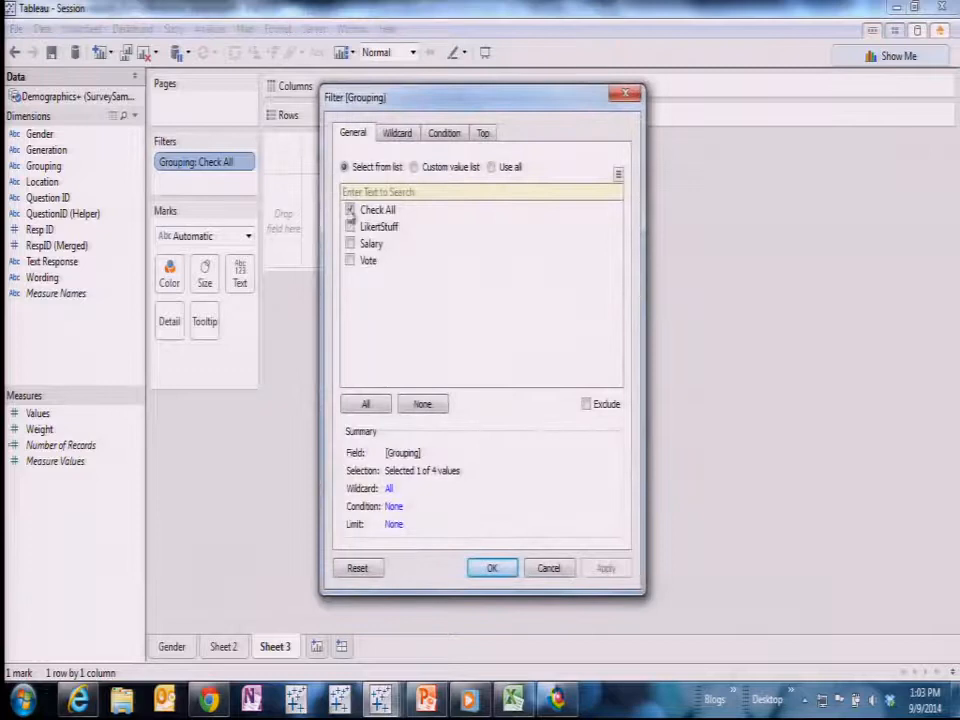
click(349, 210)
click(349, 260)
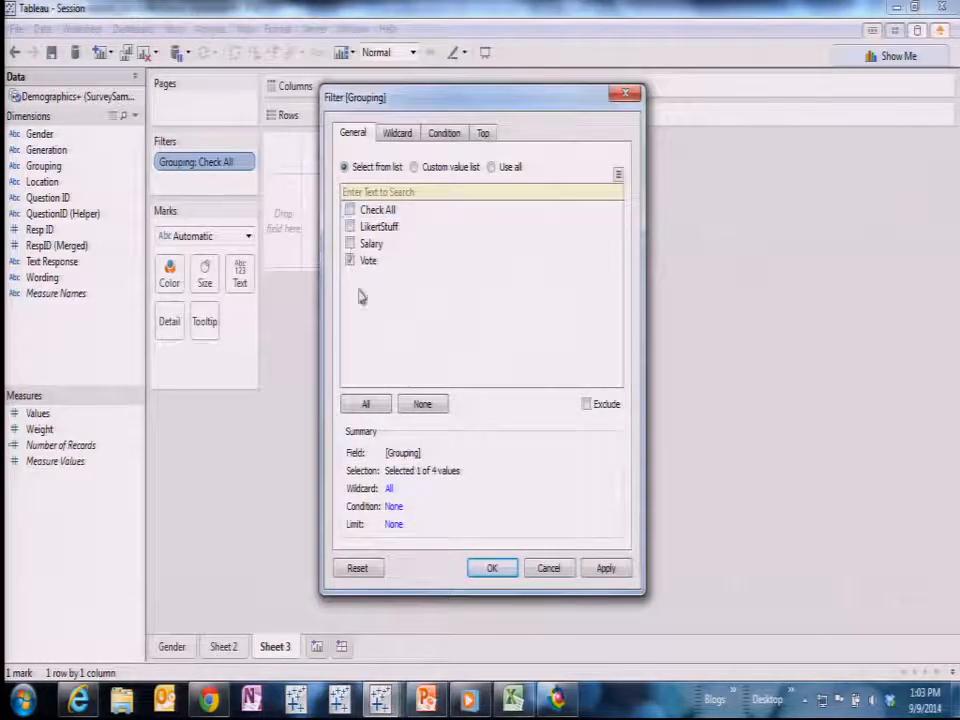
click(505, 570)
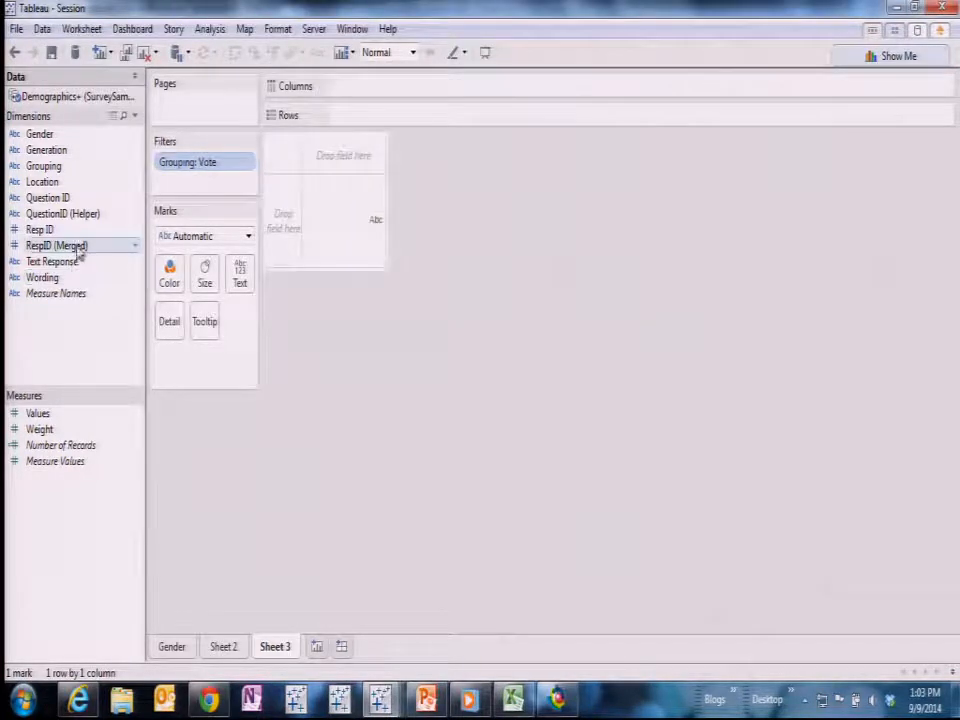
- Chart Number of Records on Columns by Text Response on Rows, with the responses ordered Yes, No, Don't know
drag(52, 261, 414, 120)
drag(290, 221, 306, 182)
drag(290, 224, 301, 200)
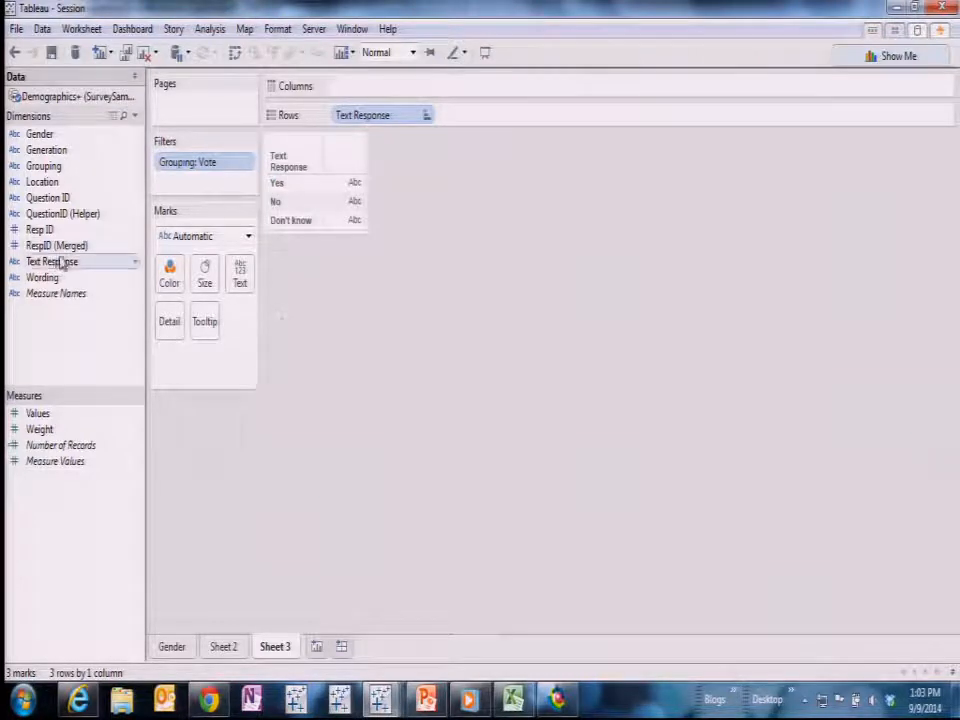
drag(118, 447, 417, 89)
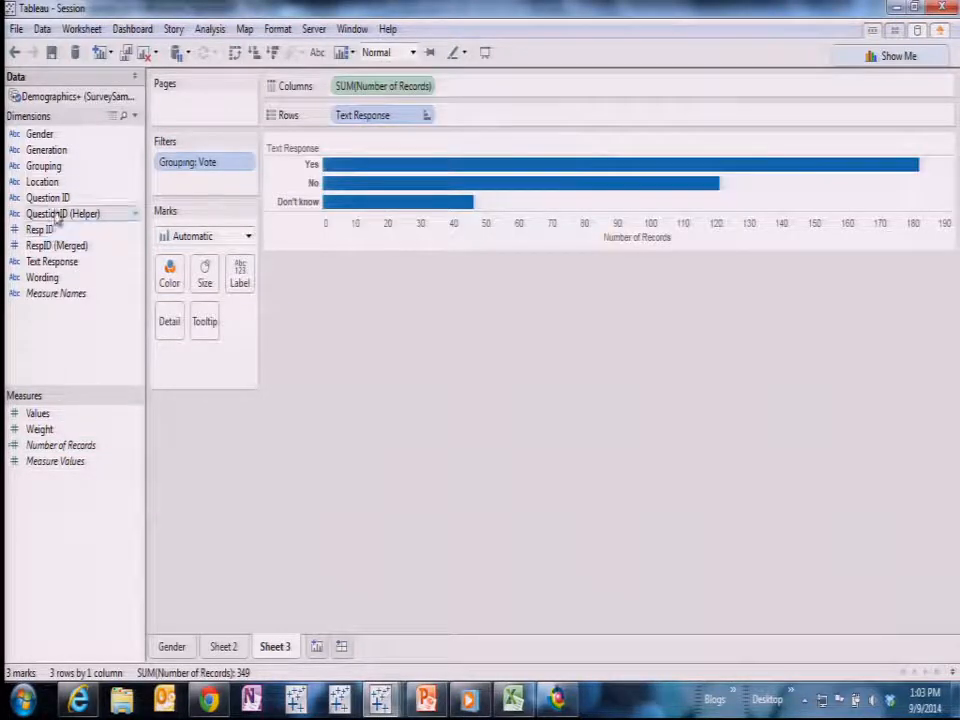
- Compare the record sums with CNT(Resp ID) on Columns, show mark labels, and remove CNT(Resp ID)
drag(58, 236, 519, 92)
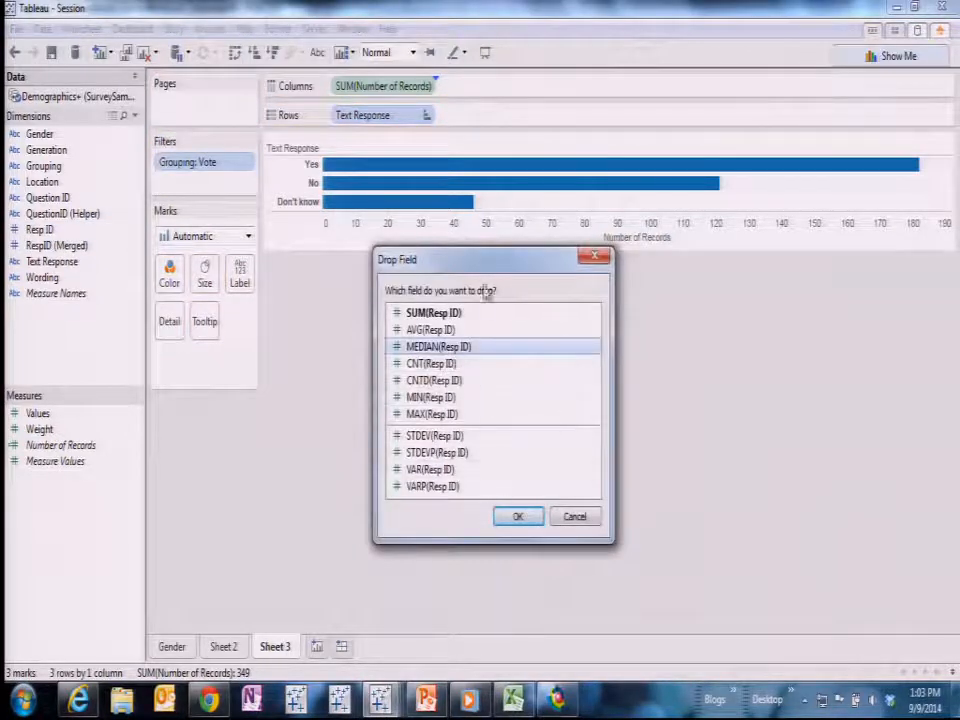
click(455, 365)
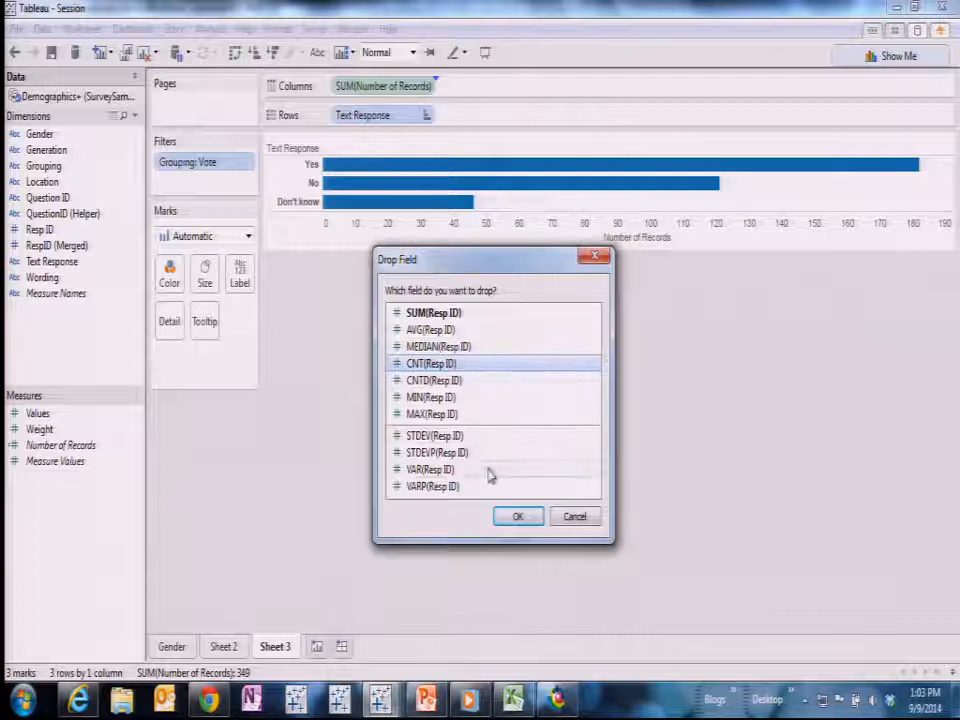
click(516, 518)
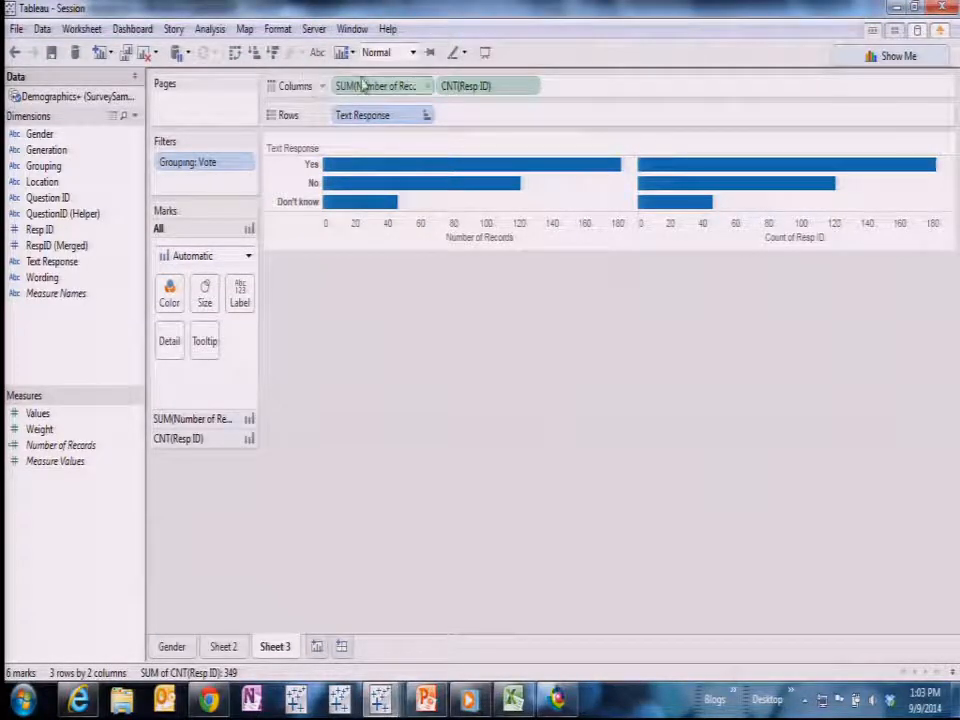
click(317, 52)
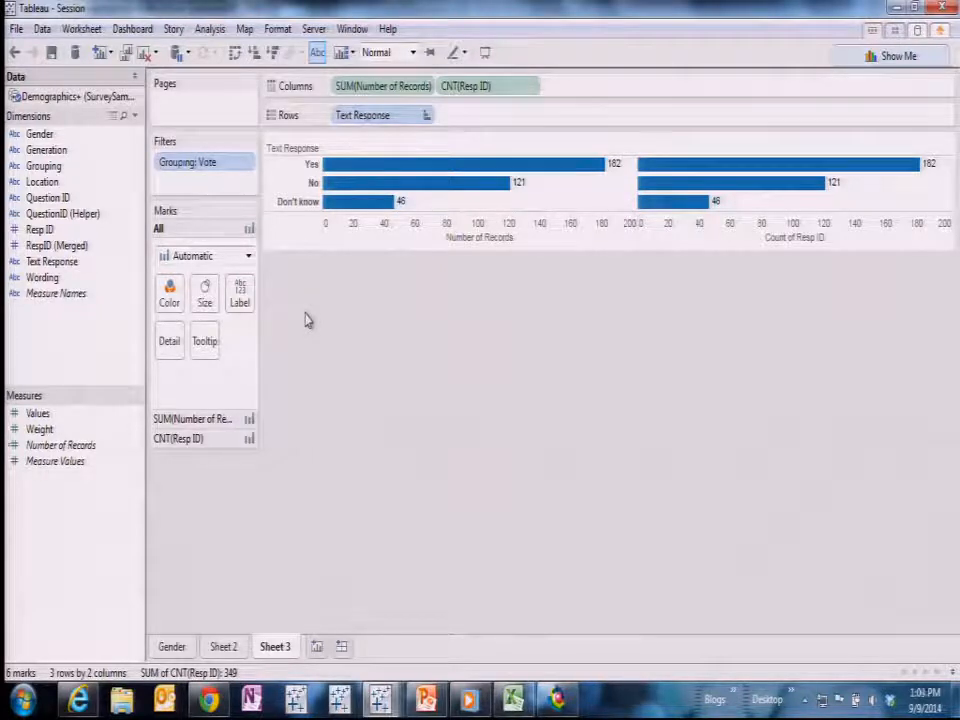
drag(513, 88, 588, 490)
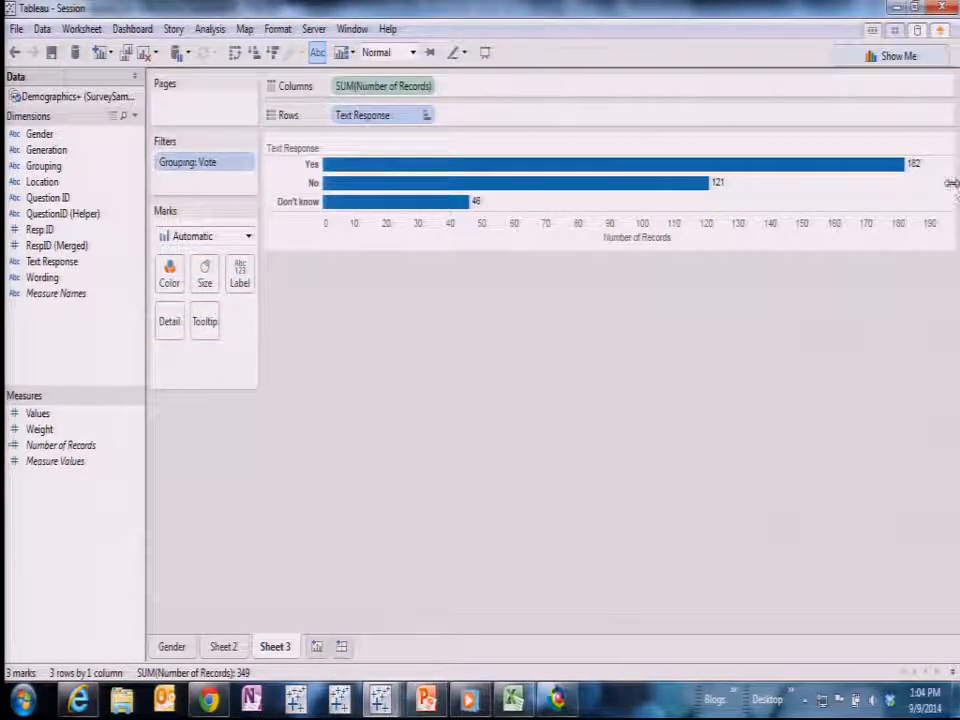
- Apply a Percent of Total quick table calculation to SUM(Number of Records)
click(427, 88)
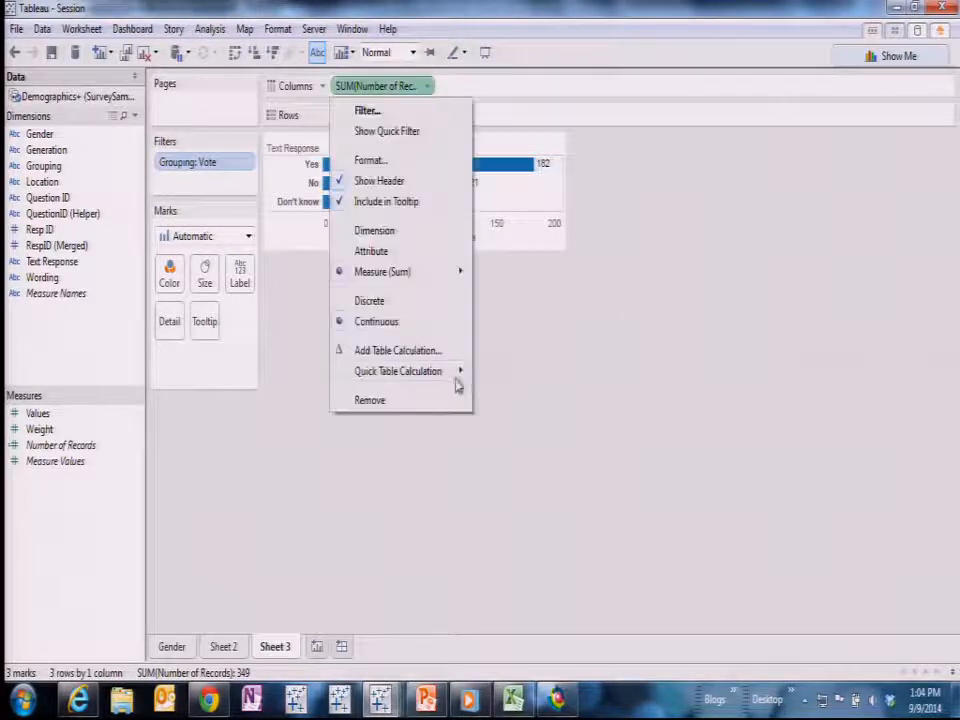
mouse_move(454, 377)
click(545, 435)
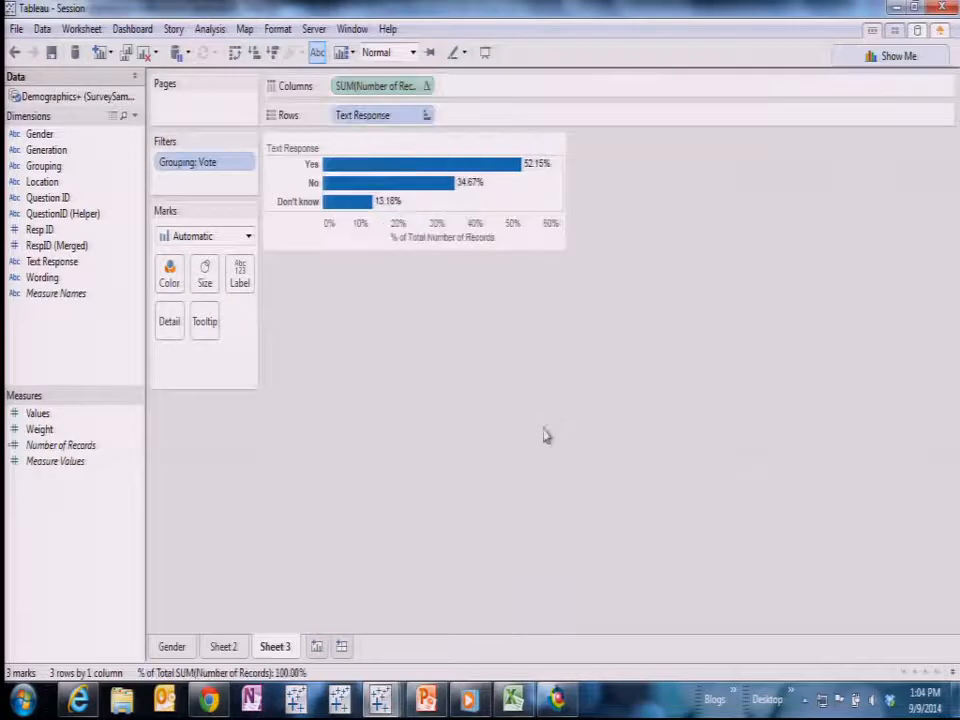
- Format the percent-of-total pane values as Percentage with 0 decimal places and close the formatting options
click(424, 88)
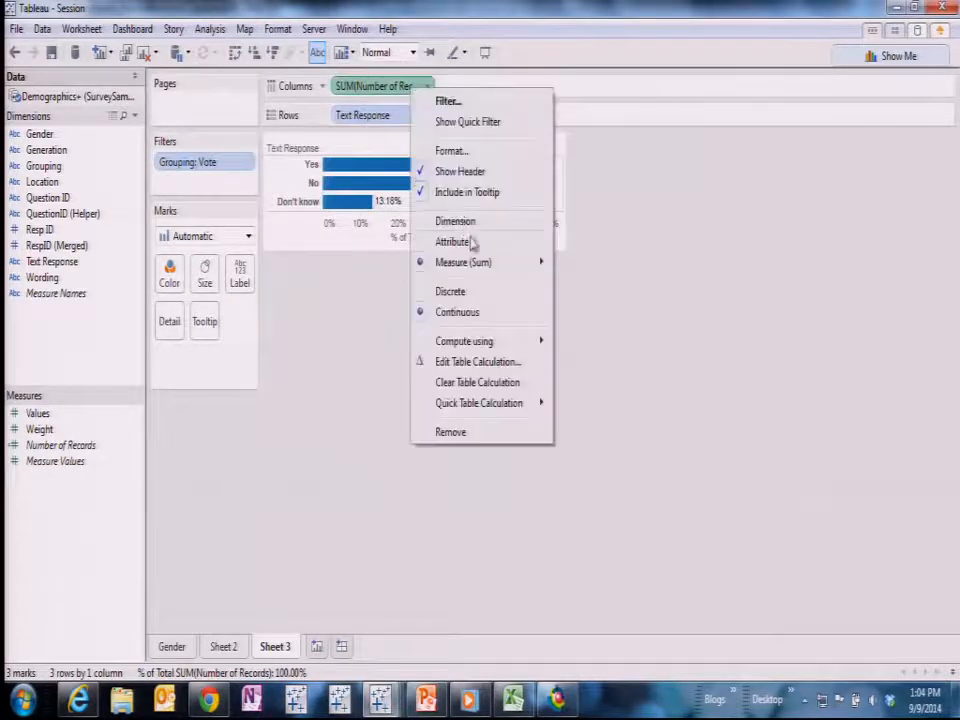
mouse_move(477, 398)
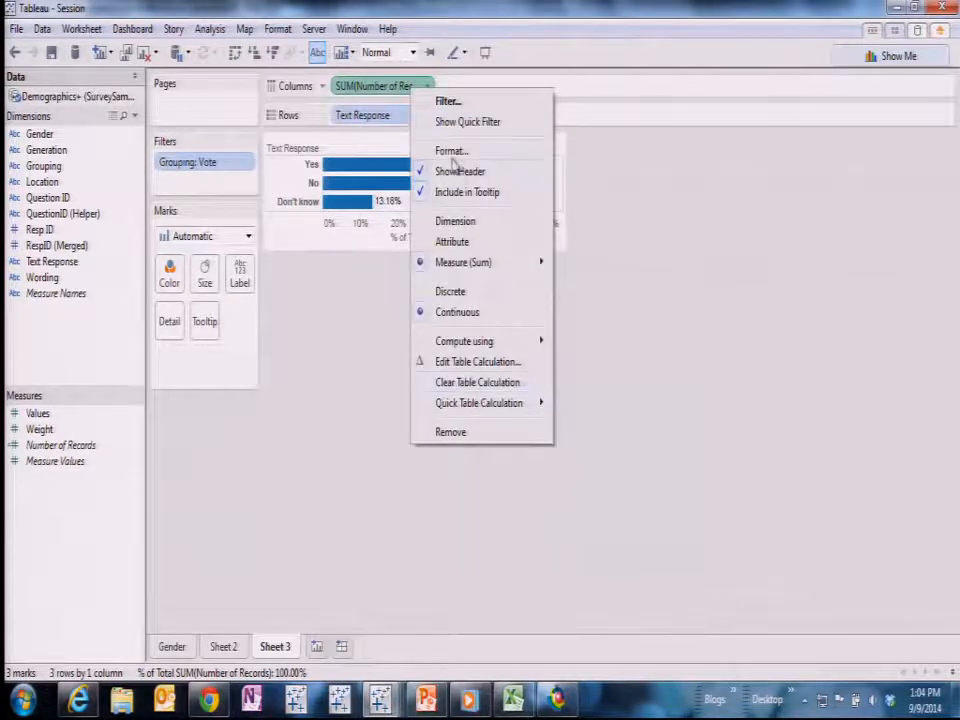
click(452, 152)
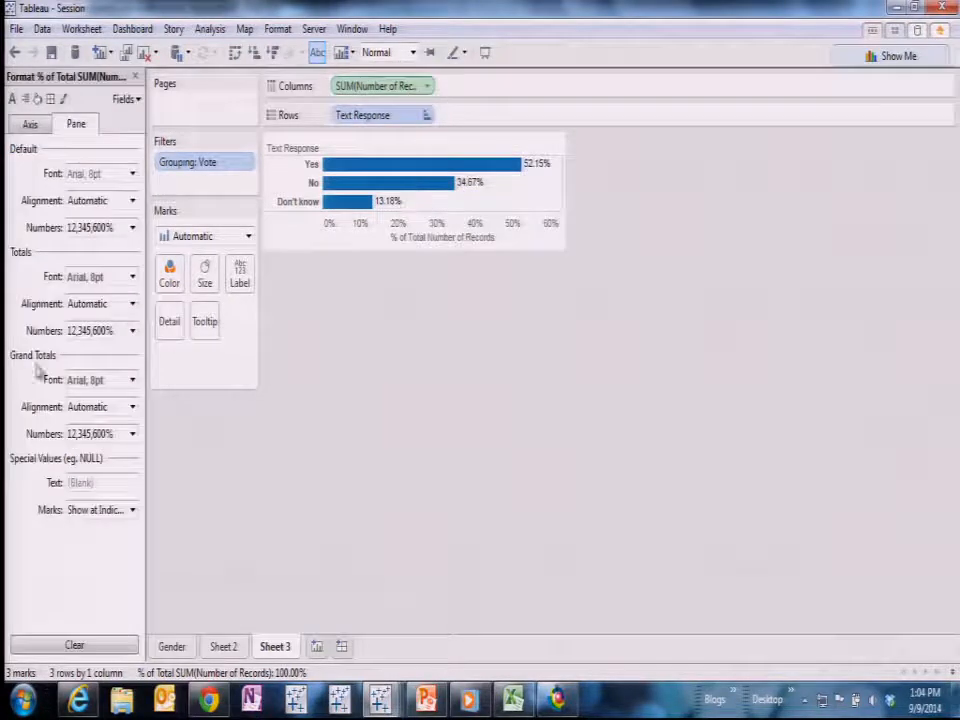
click(131, 229)
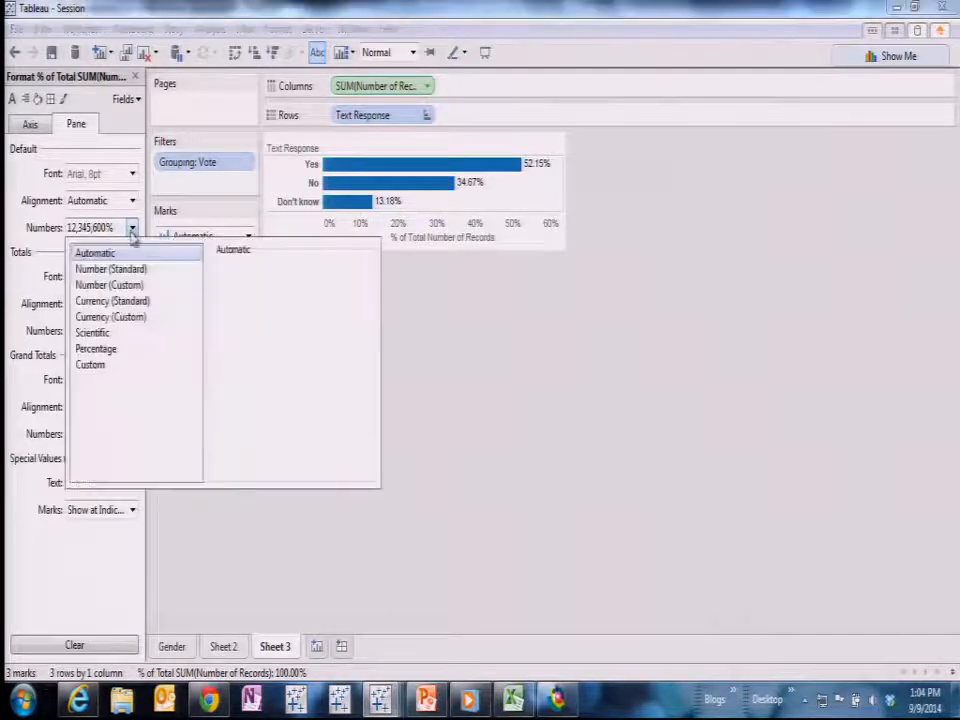
click(114, 352)
click(256, 291)
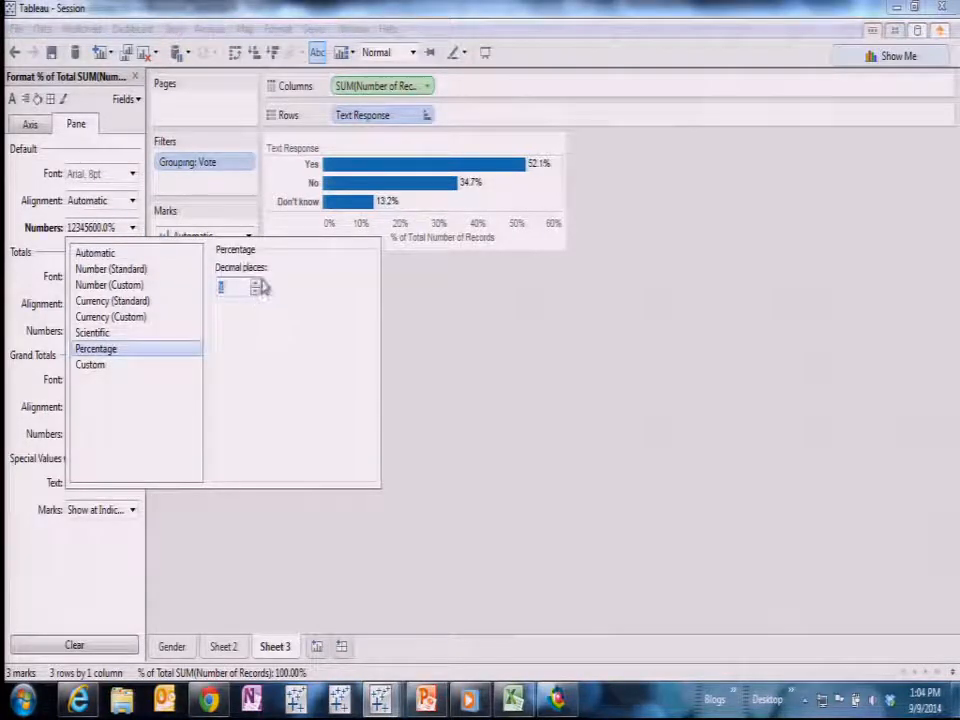
click(256, 291)
click(614, 341)
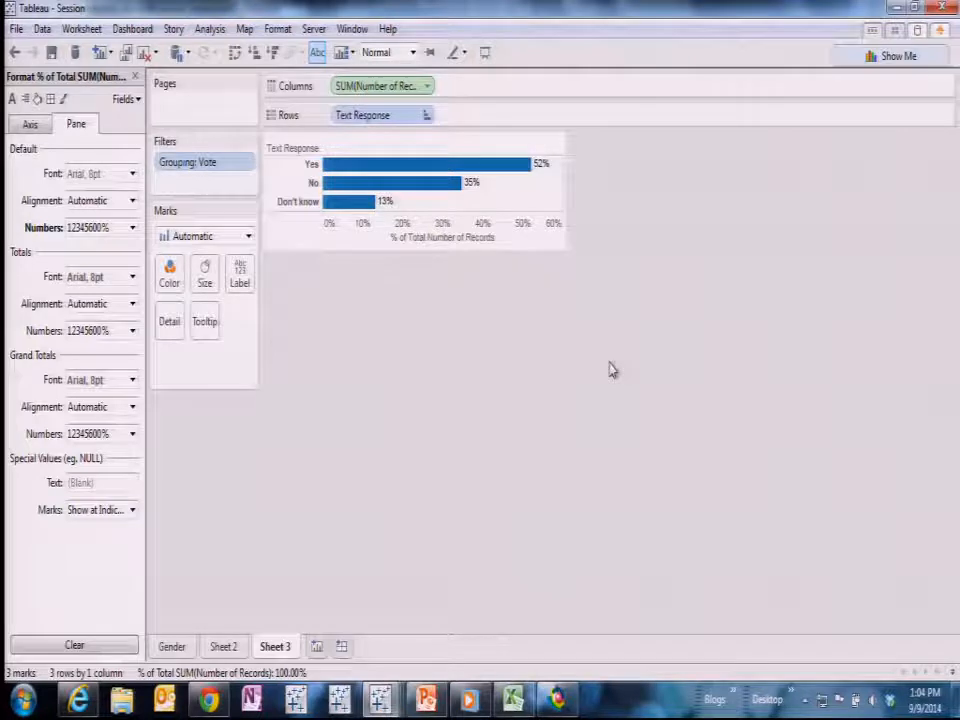
click(135, 76)
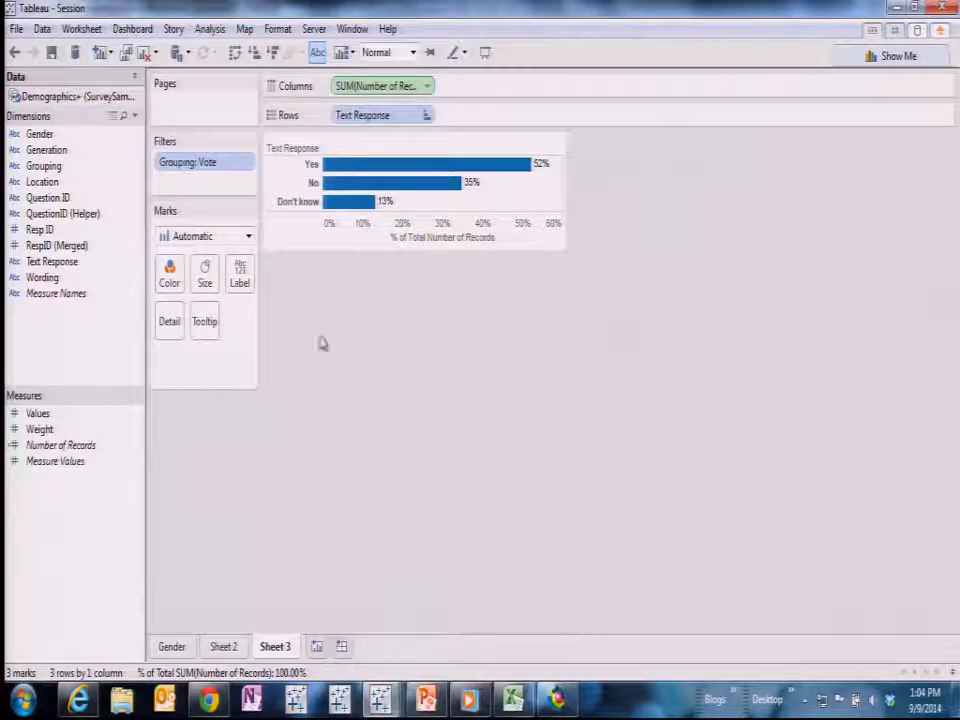
- Show a quick filter for Gender and make it a Single Value (List)
drag(50, 135, 195, 185)
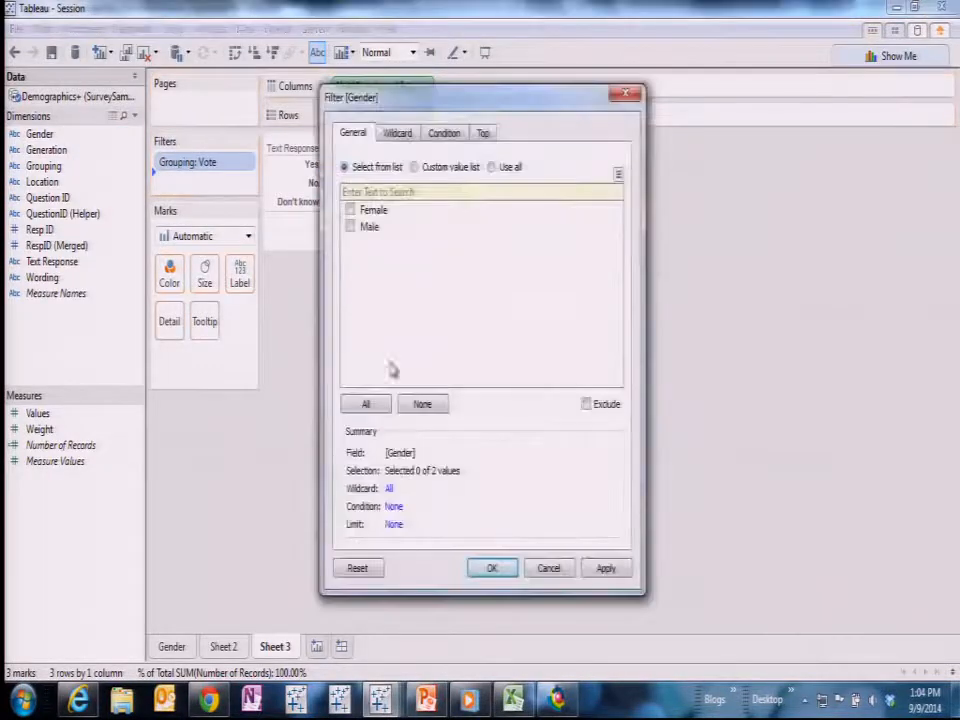
click(535, 570)
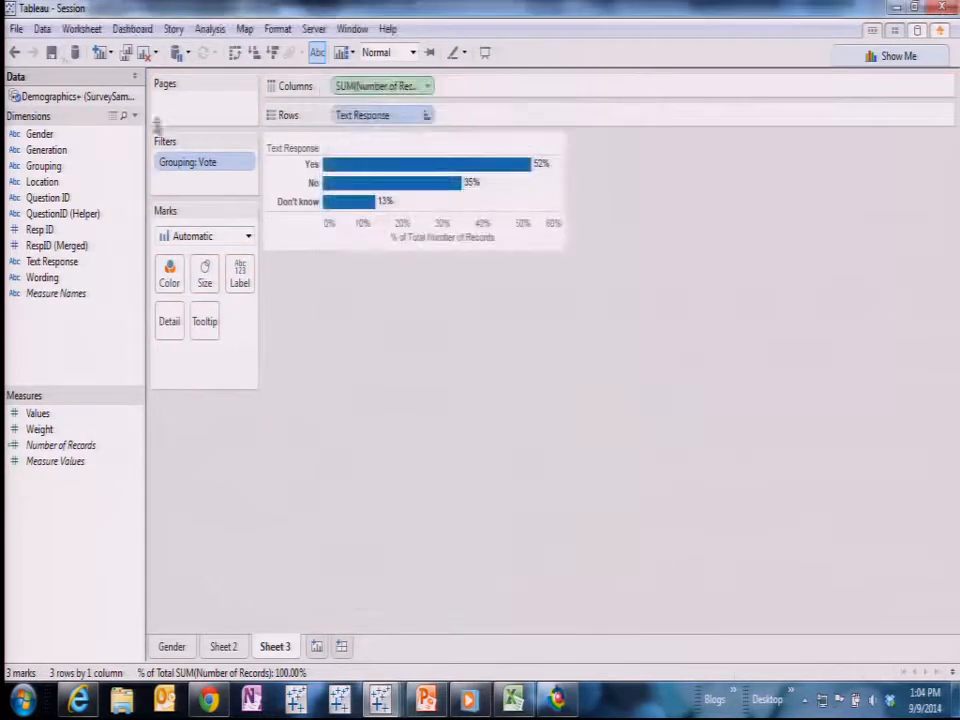
right_click(57, 142)
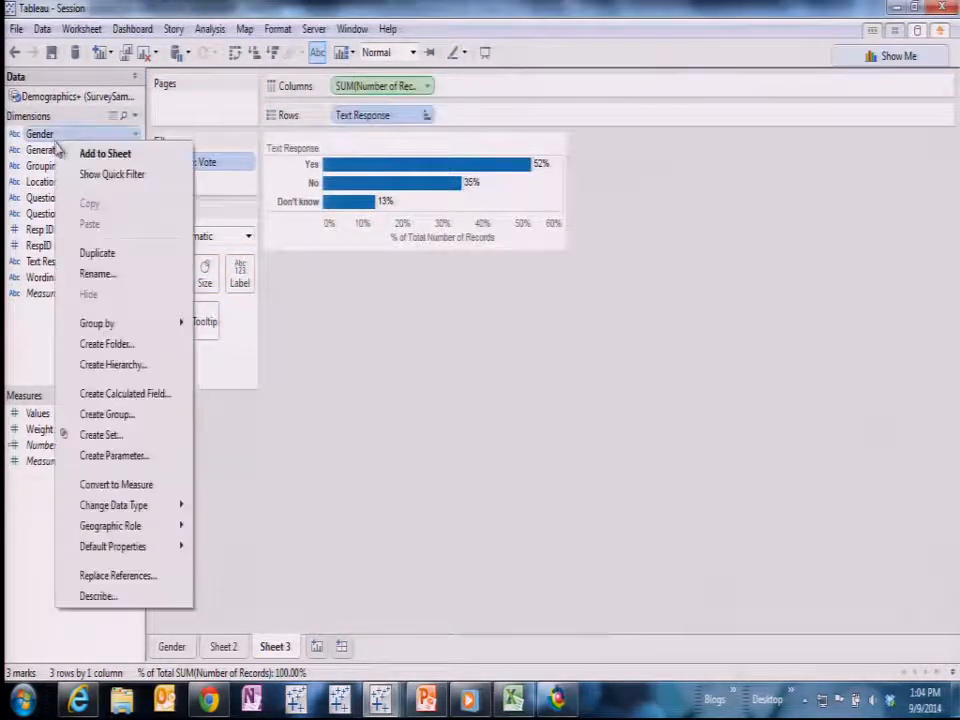
click(101, 175)
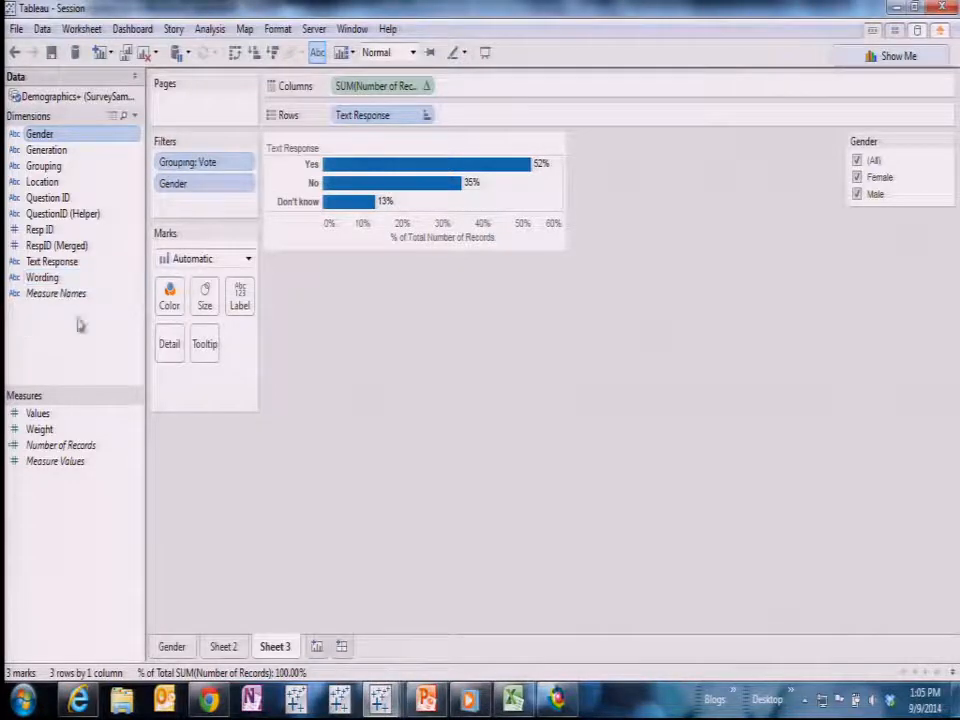
click(946, 141)
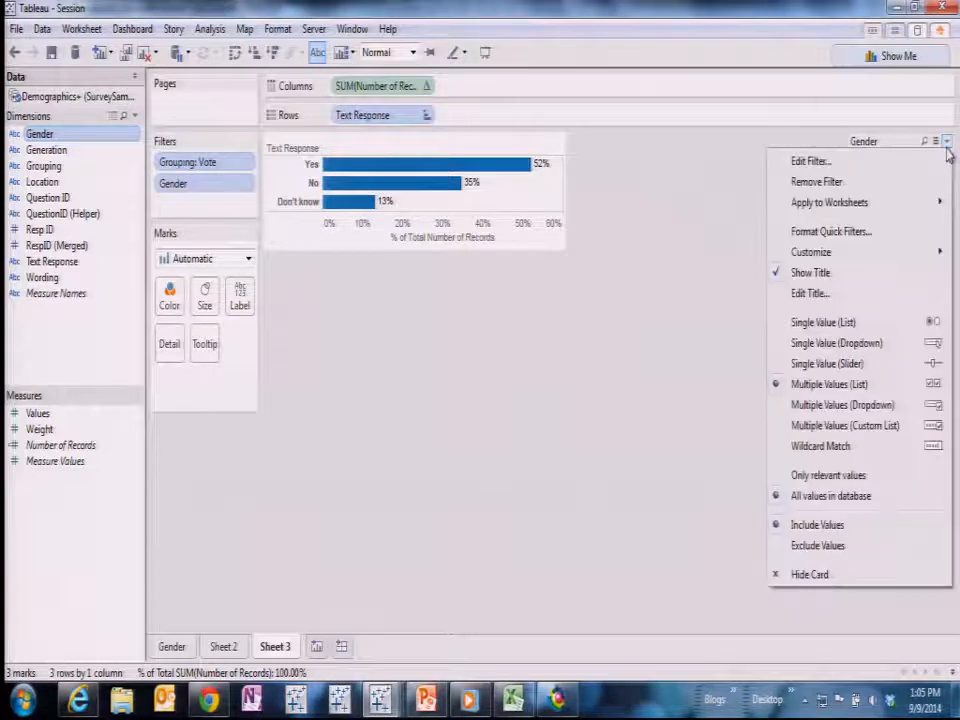
click(866, 323)
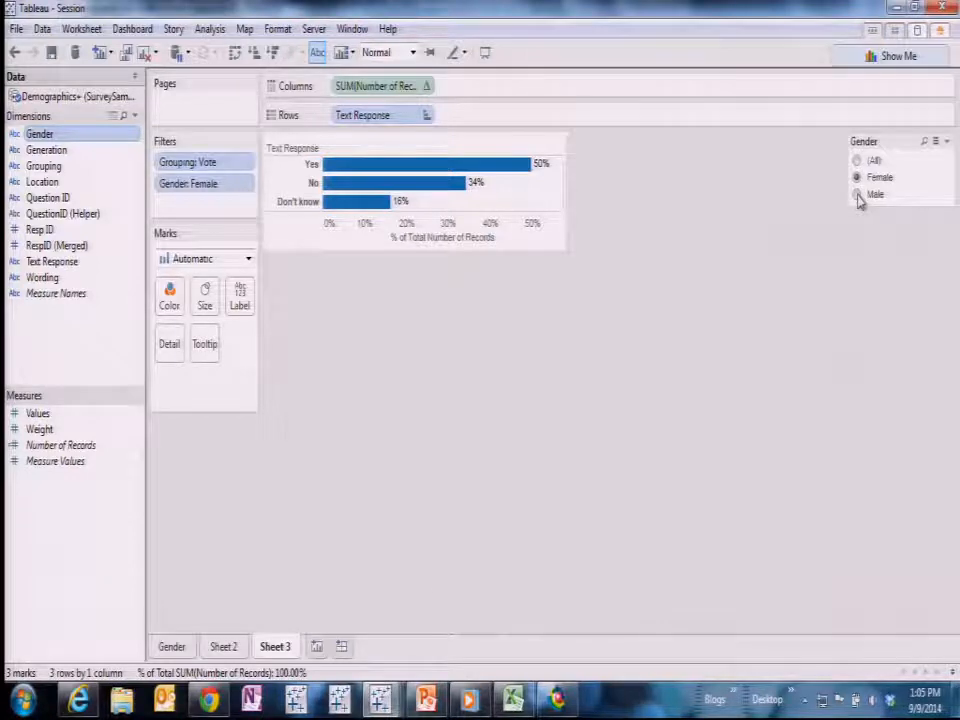
- Filter the chart by Male and Female in turn, and reset the Gender filter to All
click(857, 195)
click(857, 177)
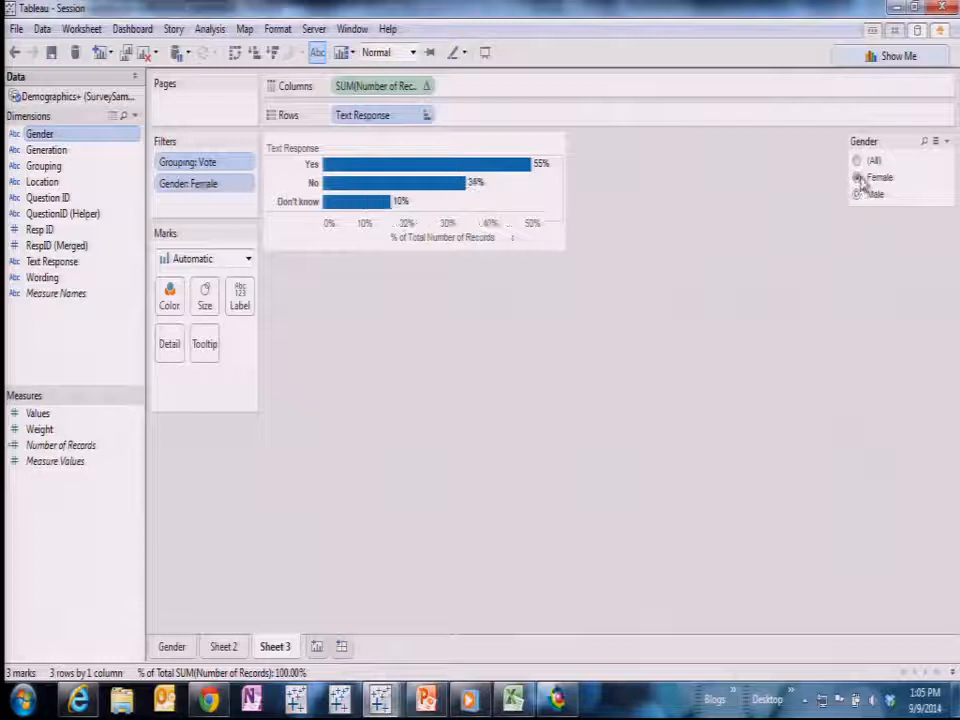
click(857, 160)
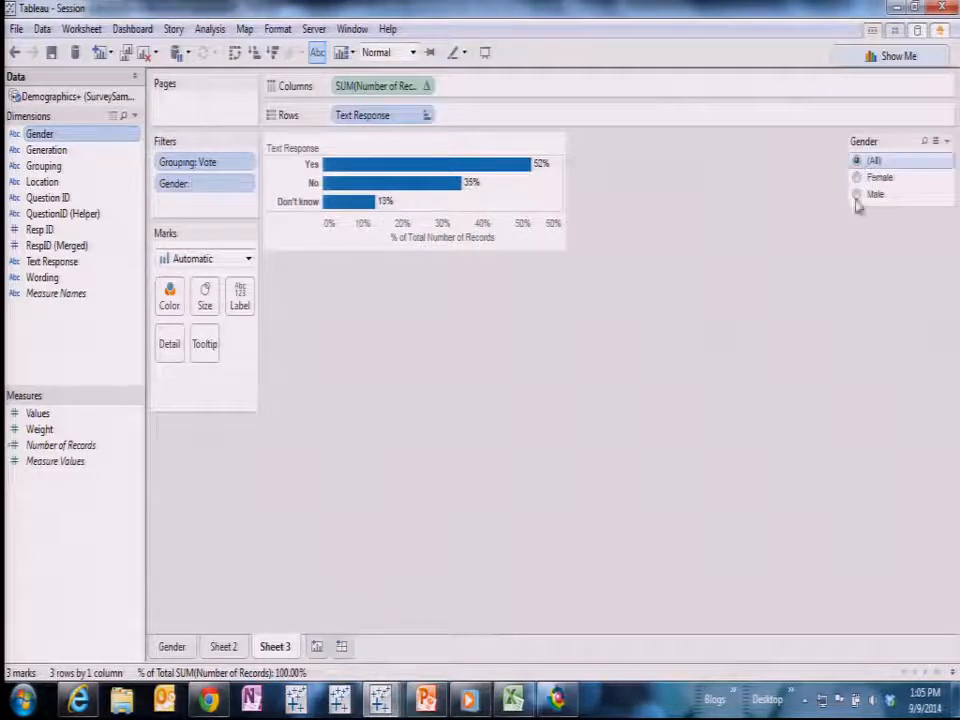
- Show a quick filter for Generation and make it a Single Value (List)
right_click(76, 151)
click(129, 190)
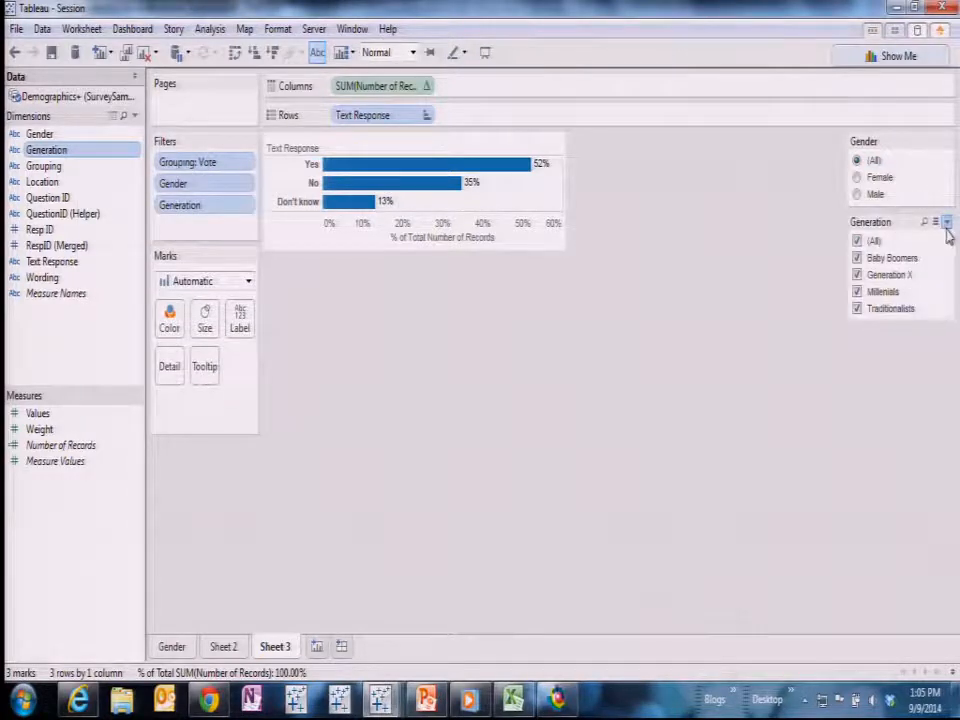
click(946, 222)
click(835, 405)
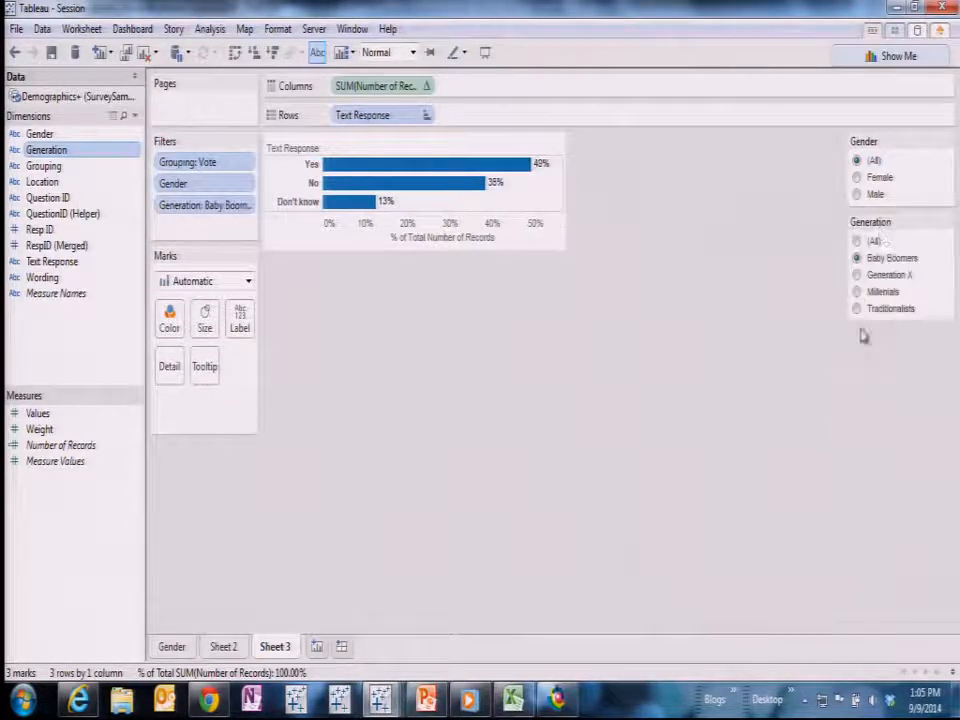
- Filter the chart by Generation X, Millenials and Traditionalists in turn, and reset the Generation filter to All
click(859, 277)
click(860, 291)
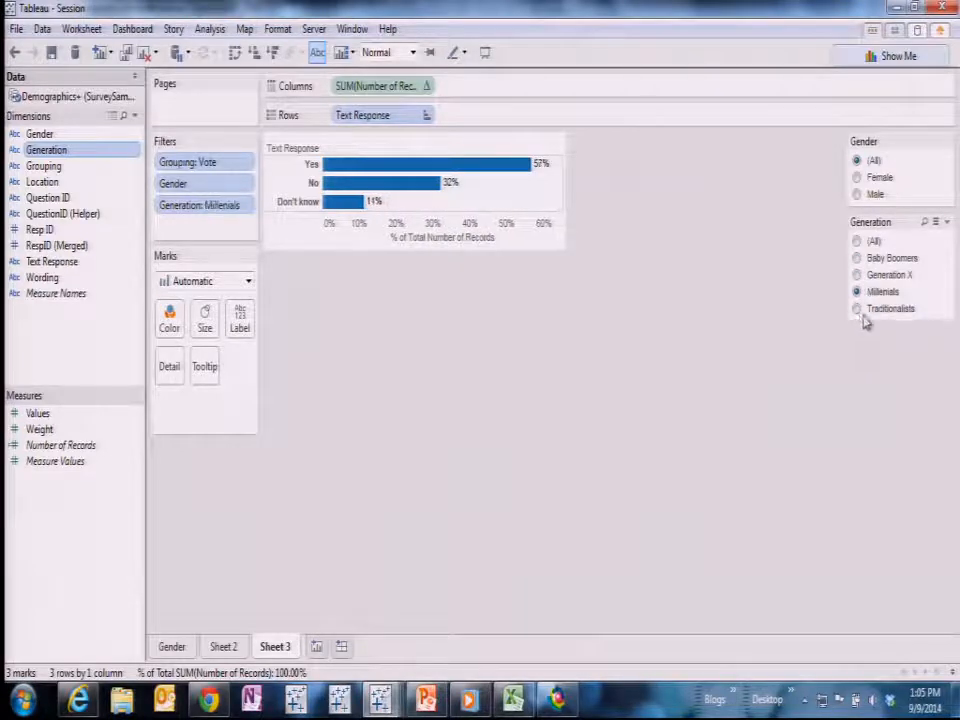
click(857, 309)
click(857, 244)
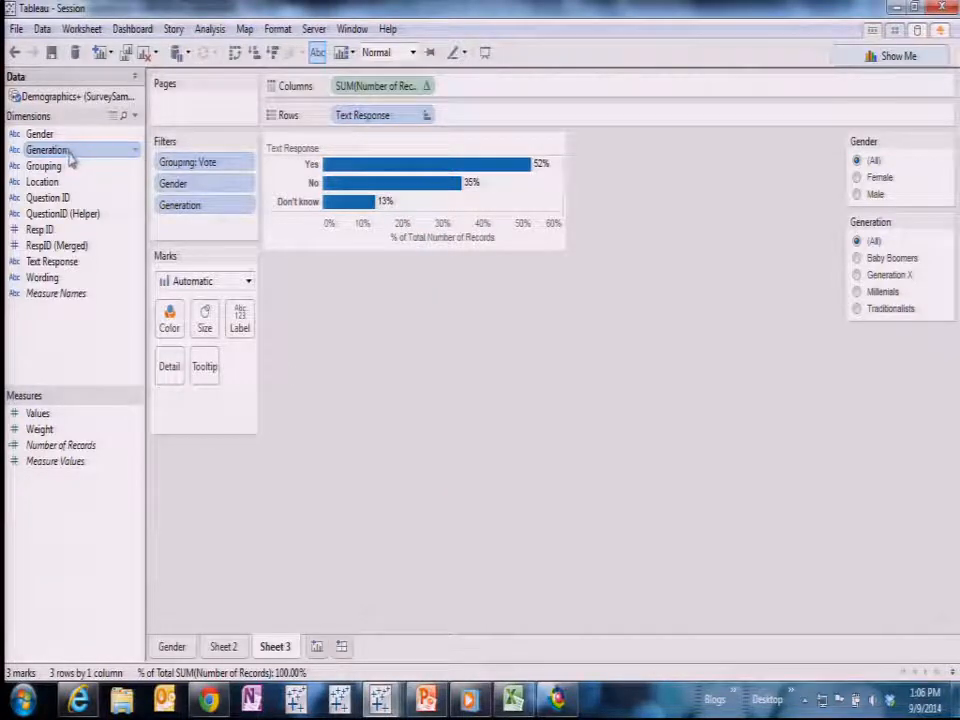
- Break down the responses by Gender on Rows and open the Compute using options for the percent-of-total calculation
drag(58, 138, 491, 118)
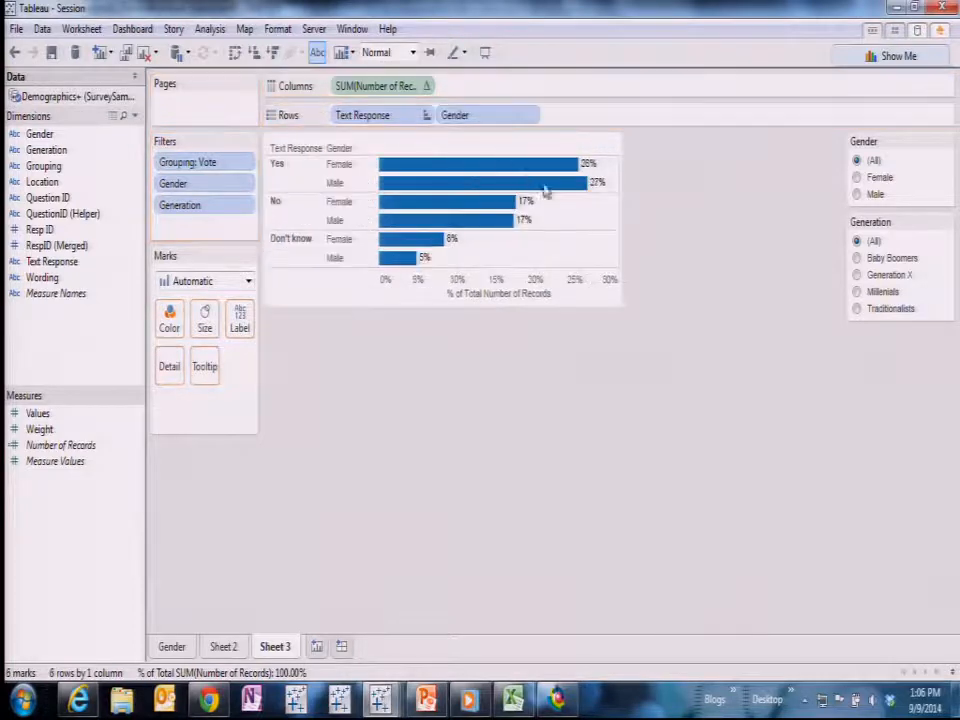
click(427, 86)
mouse_move(426, 358)
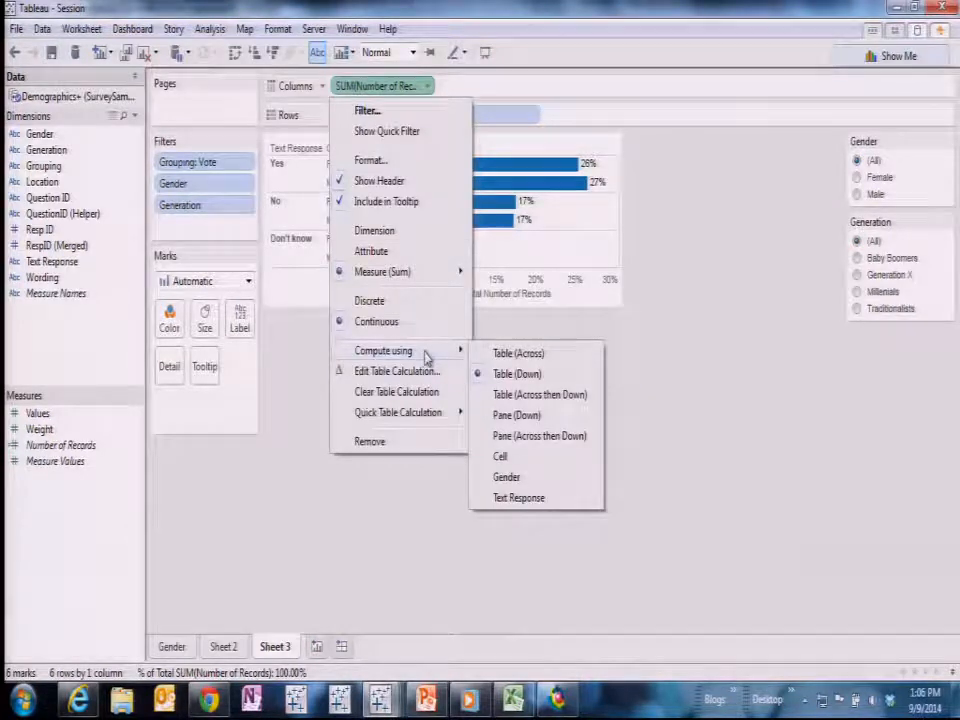
- Compute the percent of total using Text Response, and try Gender on Columns before returning it to Rows beside Text Response
click(497, 498)
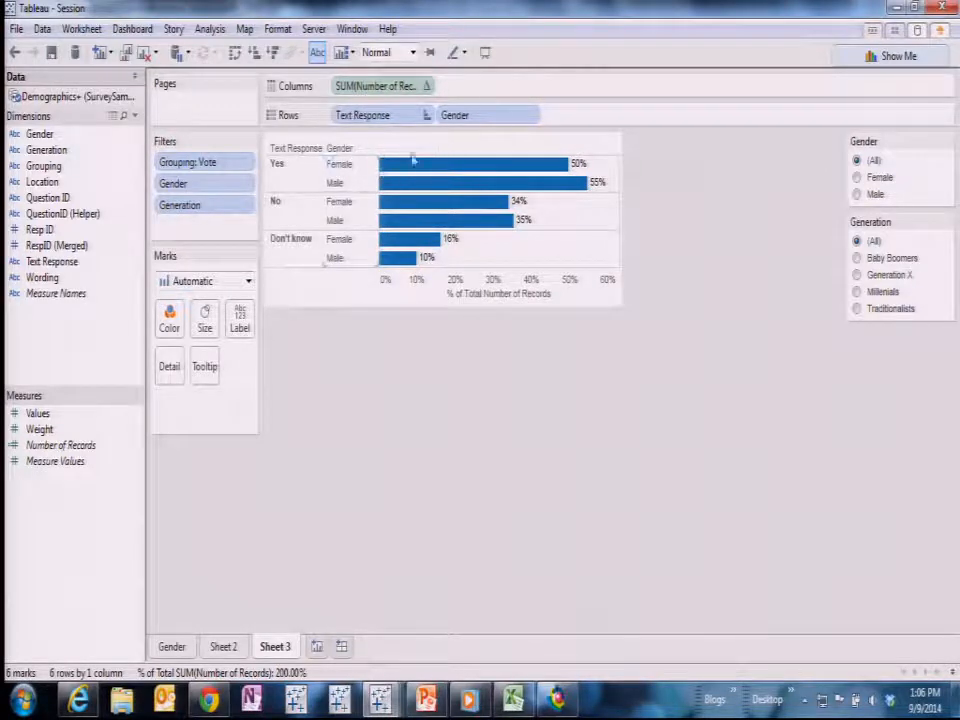
drag(450, 120, 470, 94)
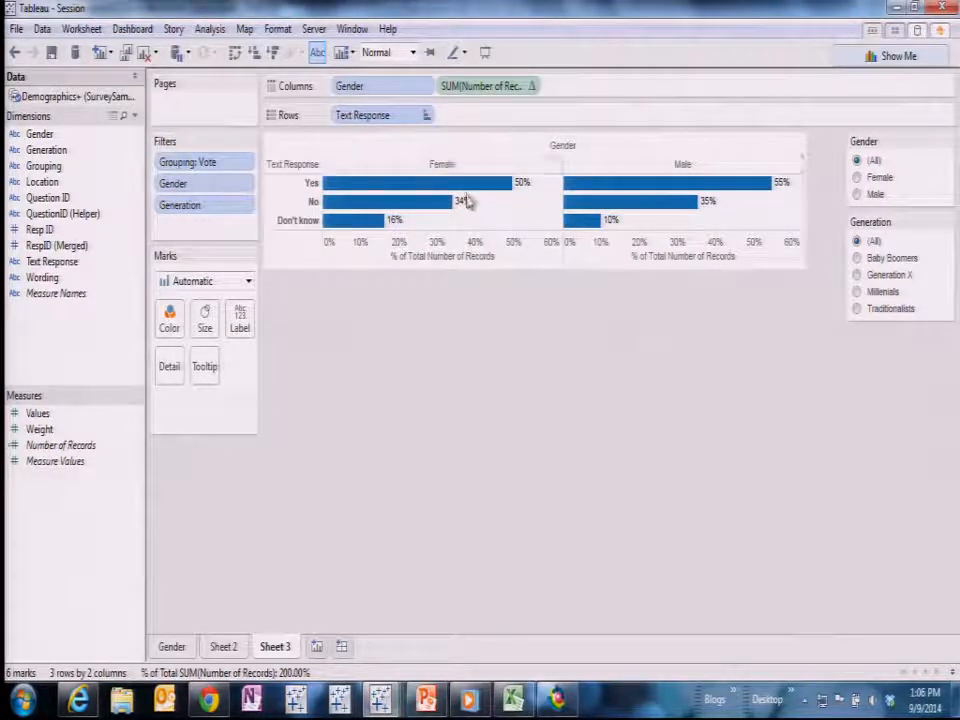
drag(364, 90, 482, 126)
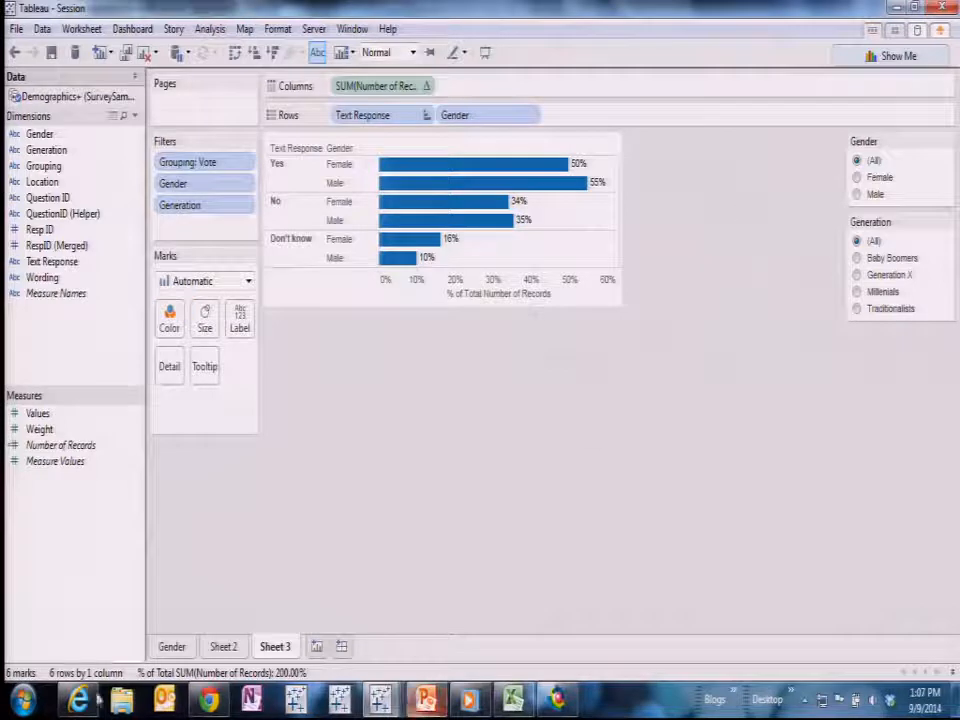
- Create a parameter named Break Down with the Integer data type and a list of allowable values
right_click(40, 615)
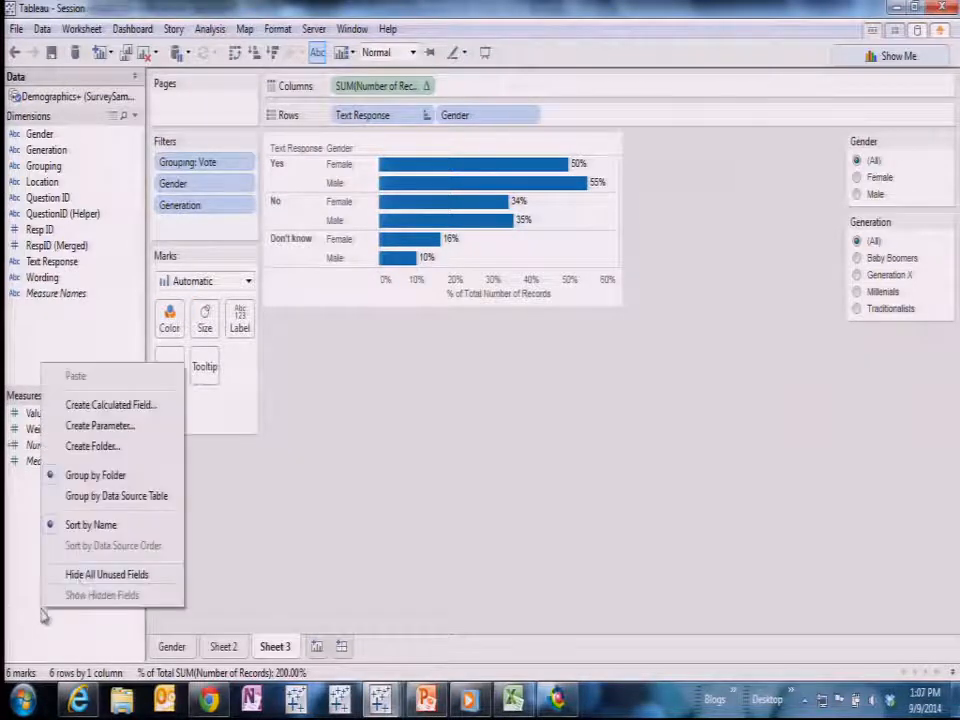
click(115, 430)
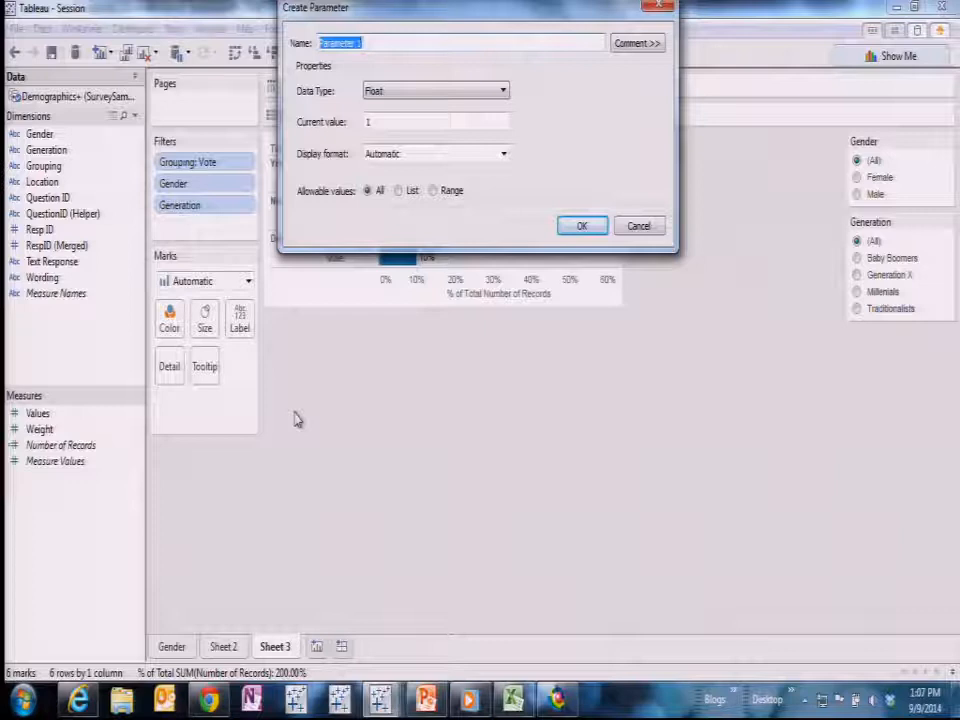
text(Bre)
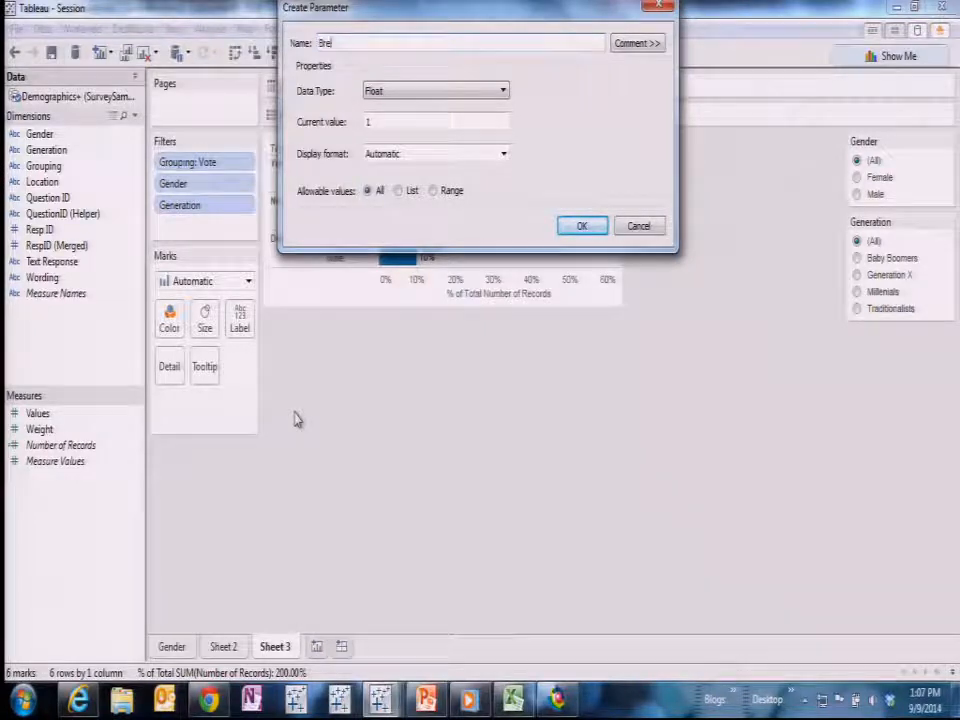
text(ak Down)
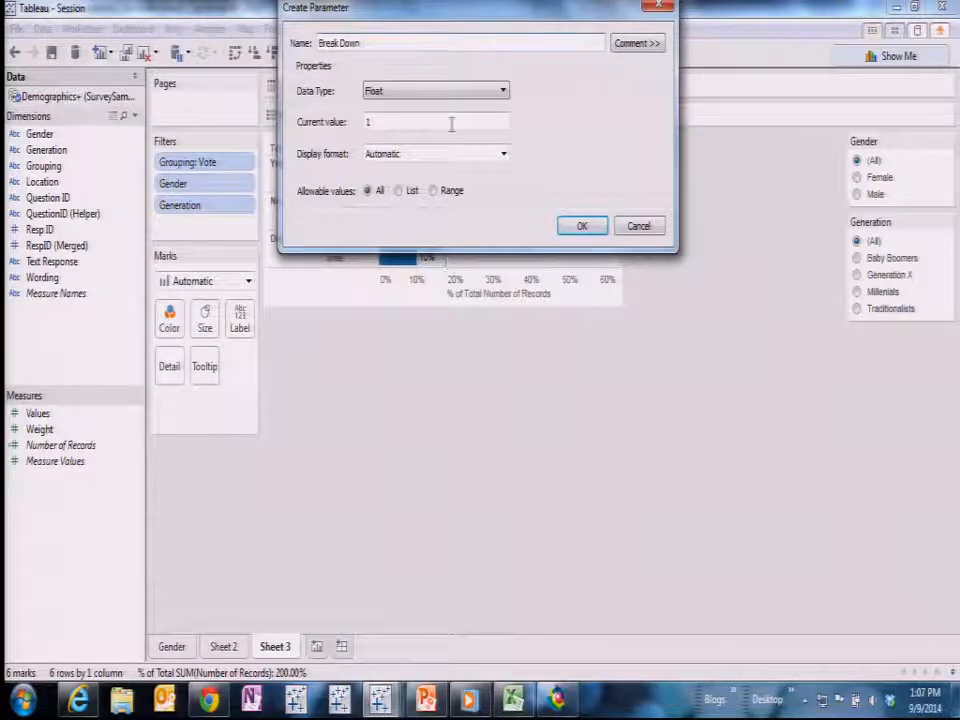
click(503, 95)
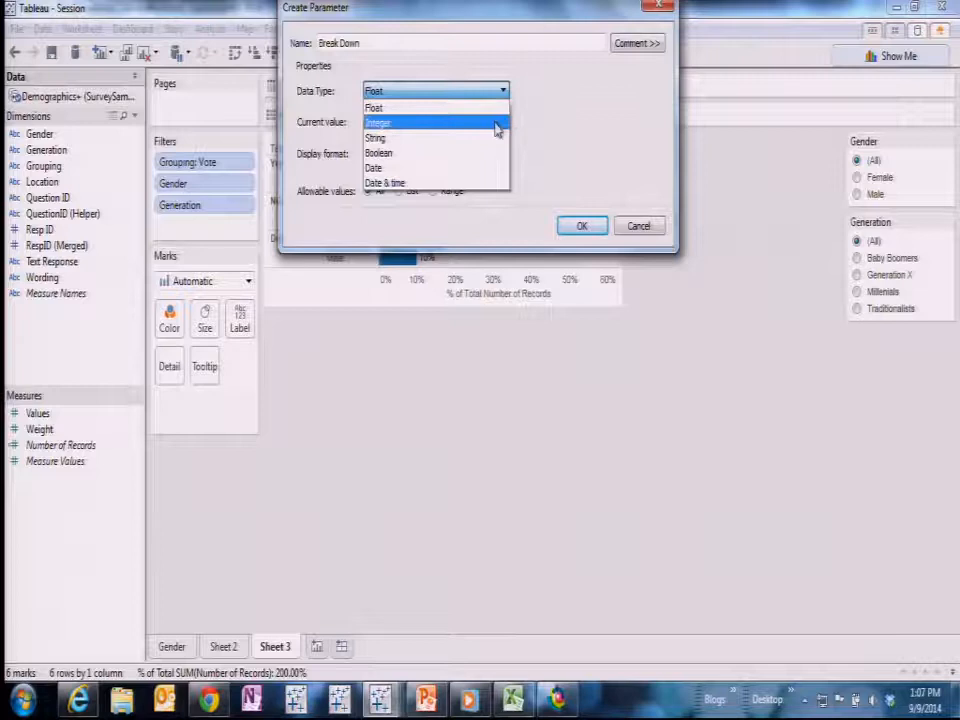
click(495, 123)
click(403, 191)
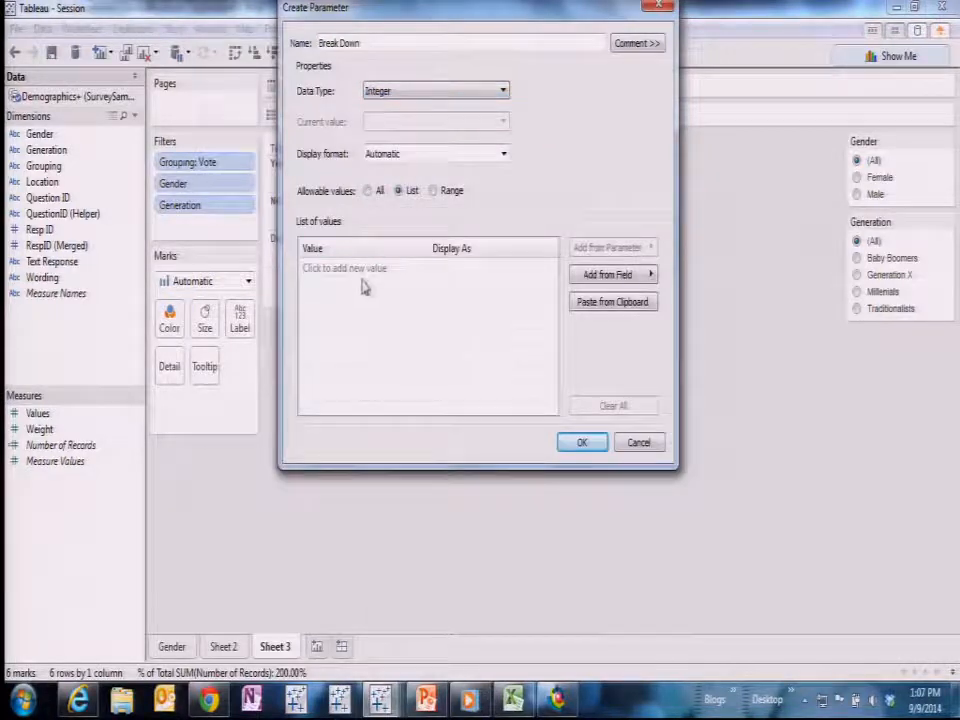
- Add the value 0 to the parameter's list, displayed as None
click(360, 268)
text(0)
click(455, 272)
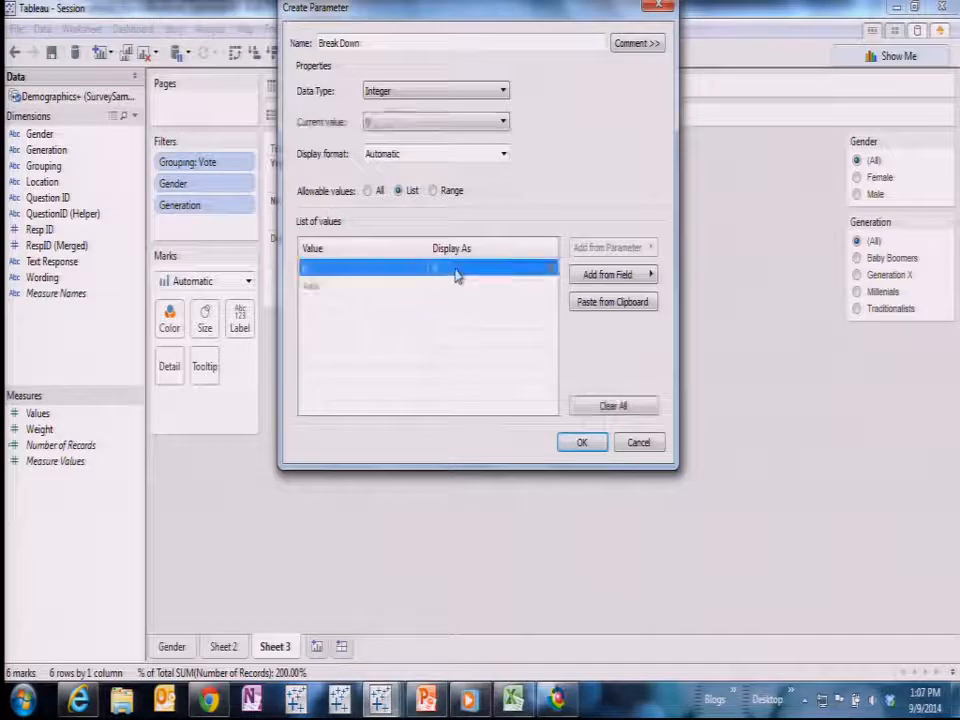
click(440, 268)
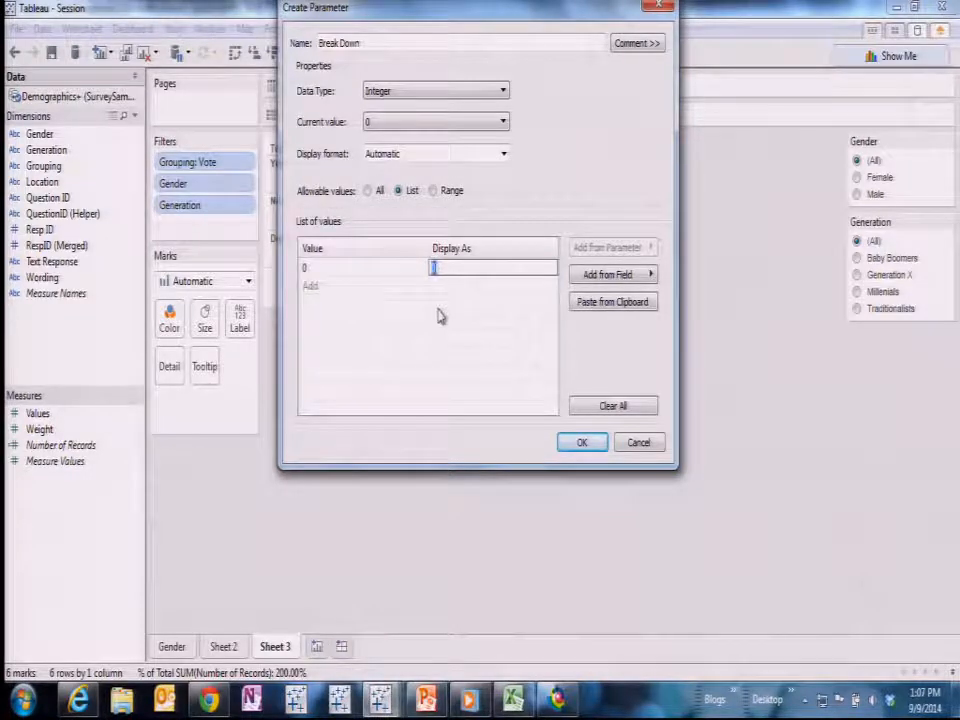
text(None)
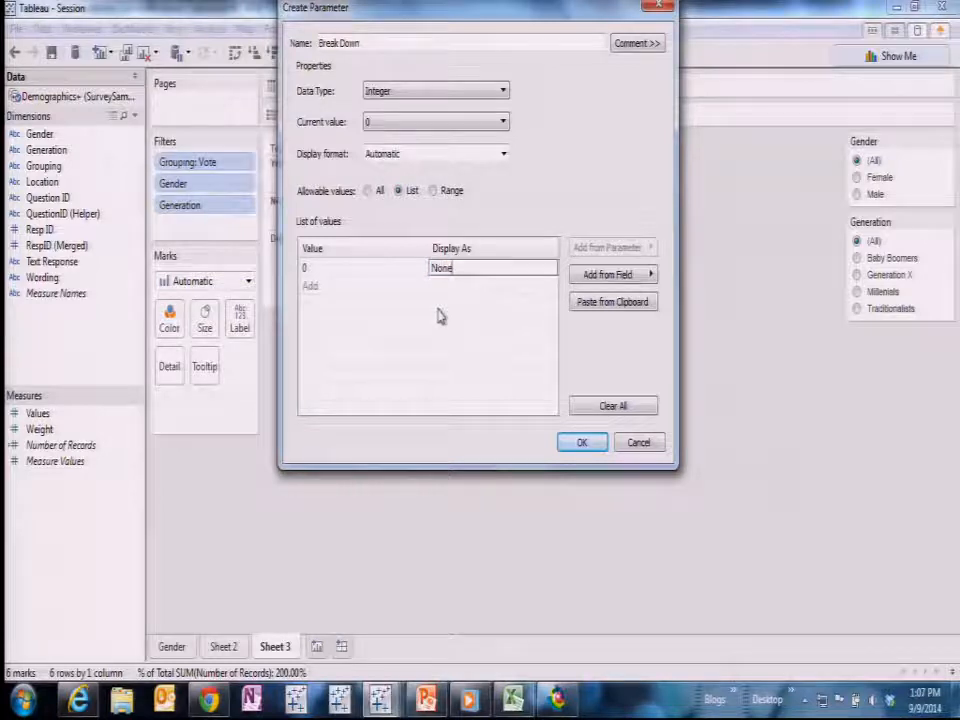
- Add the value 1 to the parameter's list, displayed as Gender
click(309, 286)
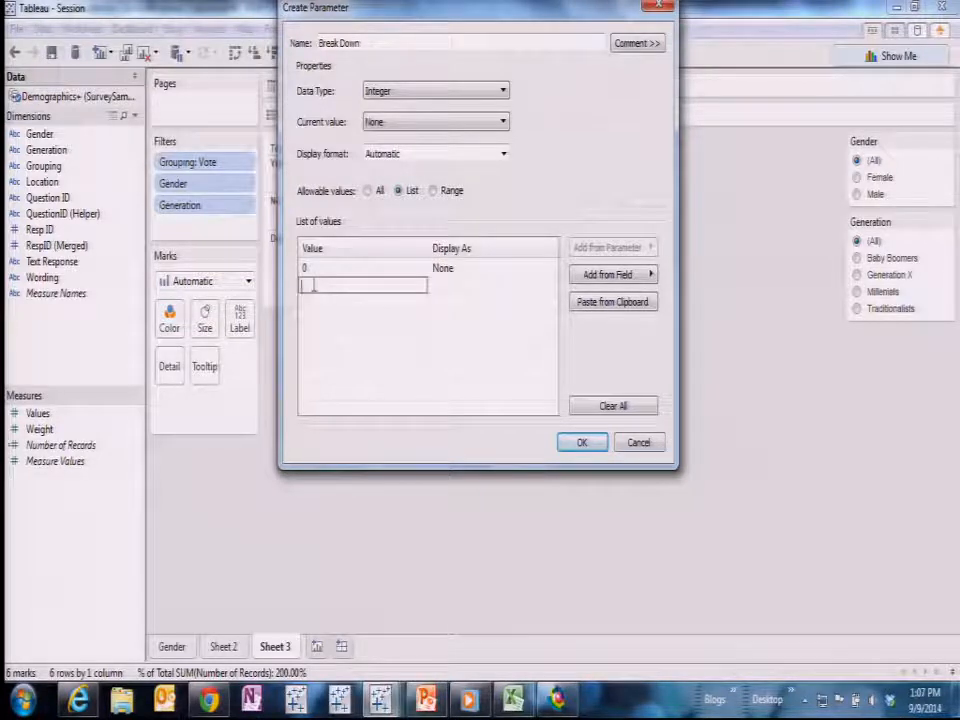
text(1)
click(439, 287)
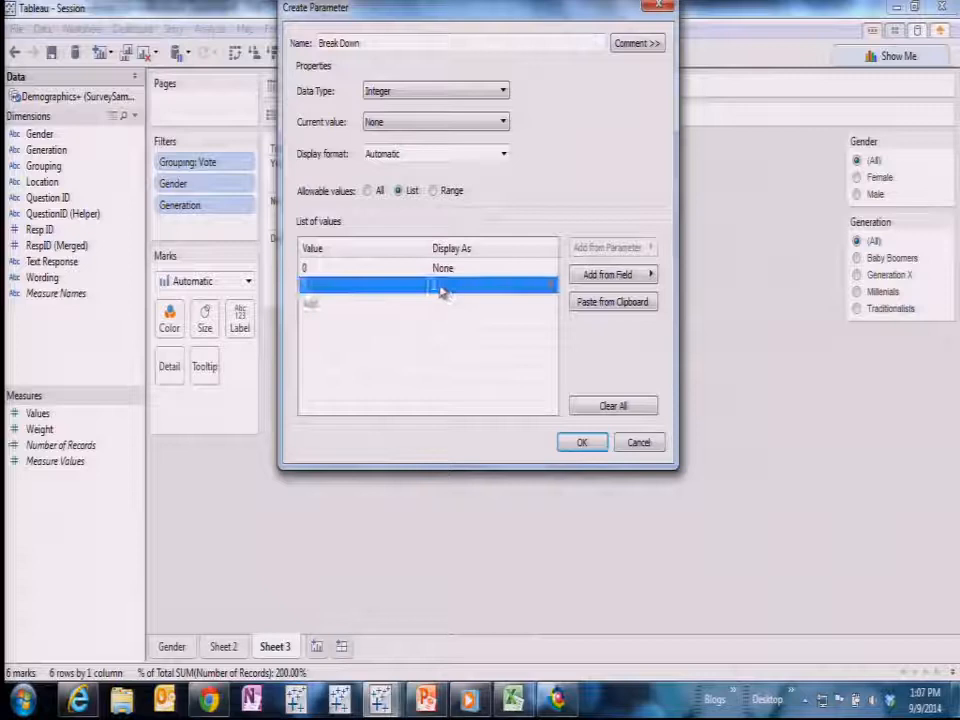
text(Gender)
- Add the value 2 to the parameter's list, displayed as Generation
click(331, 310)
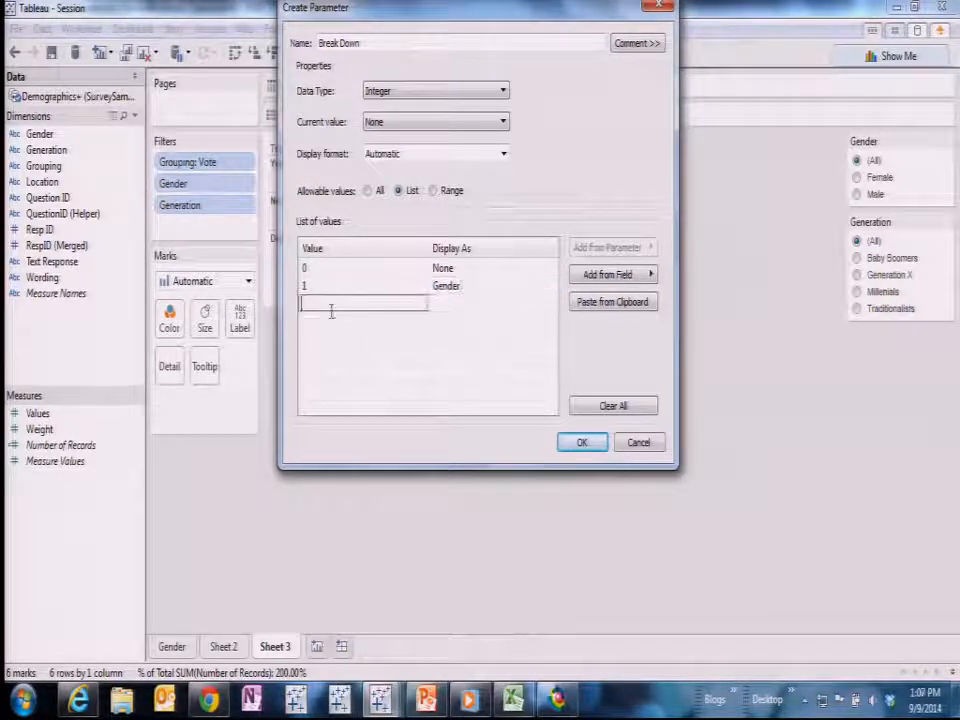
text(2)
click(443, 314)
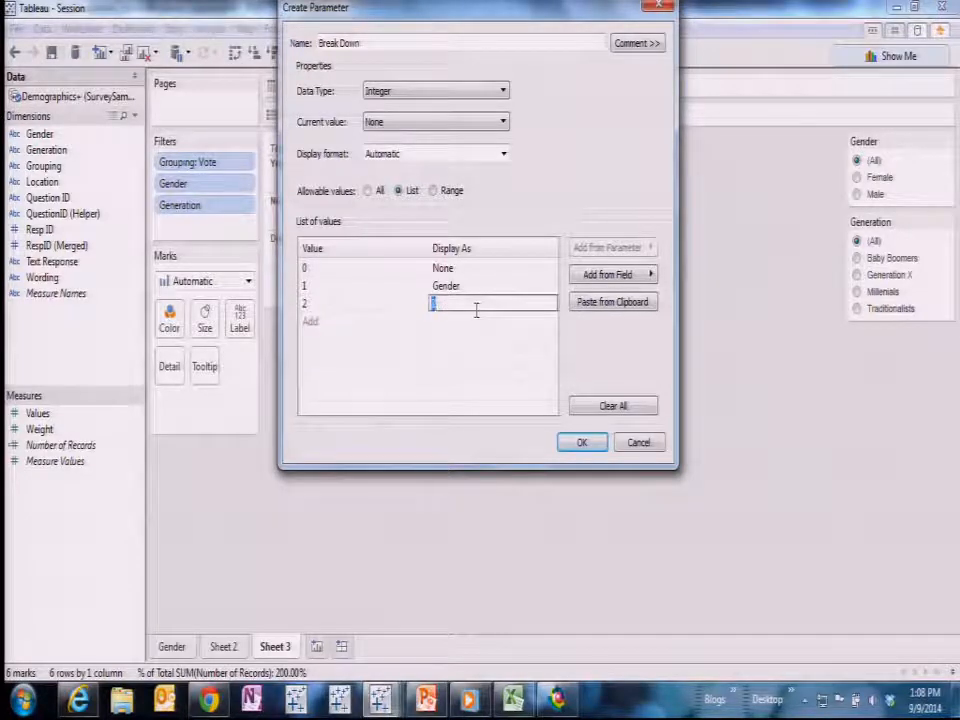
text(Gene)
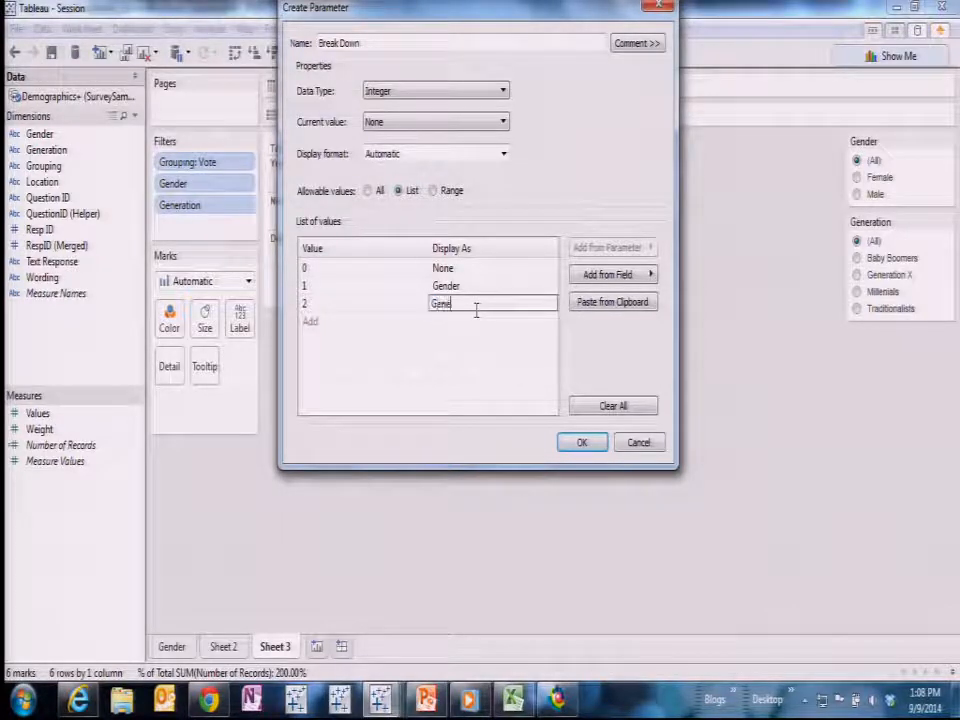
text(ration)
key(Return)
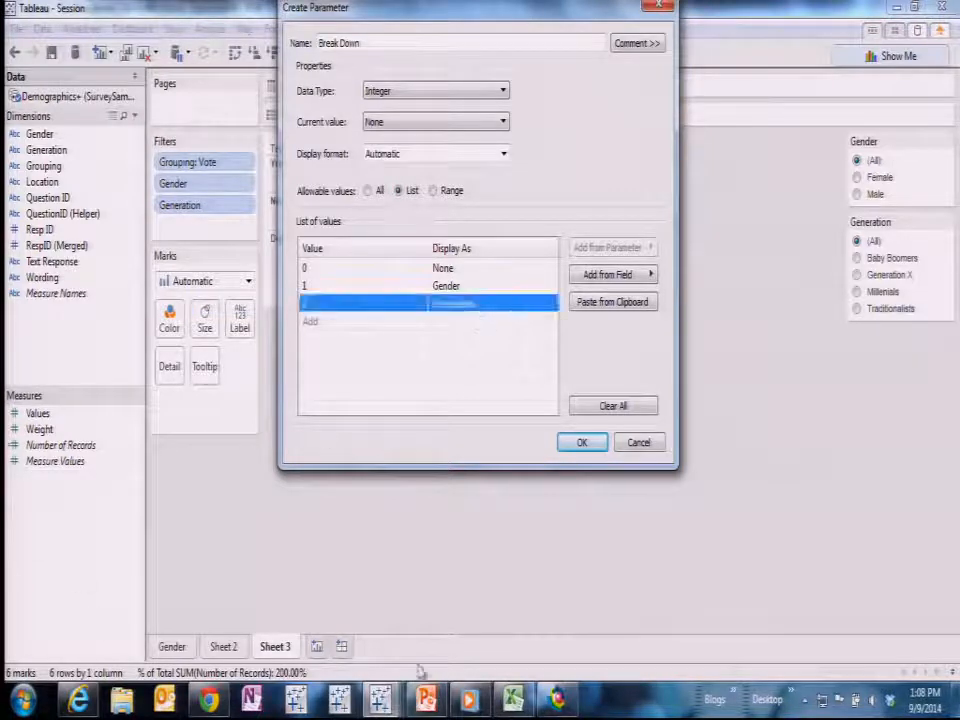
- Add the value 3 displayed as Location to the list and save the Break Down parameter
click(325, 330)
click(325, 321)
click(441, 321)
click(443, 320)
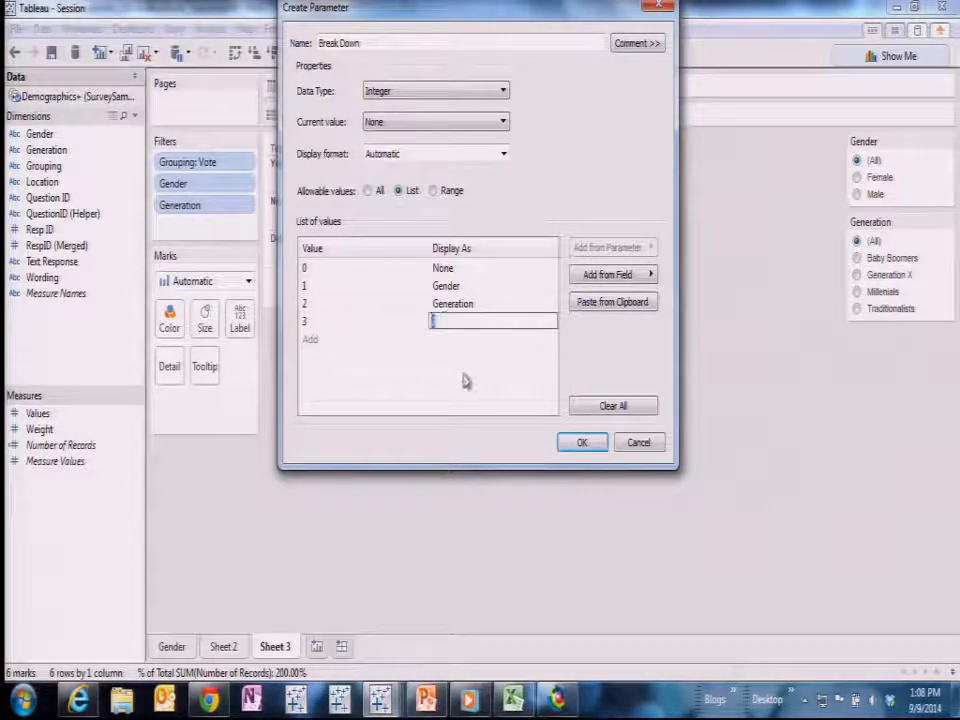
text(Location)
key(Return)
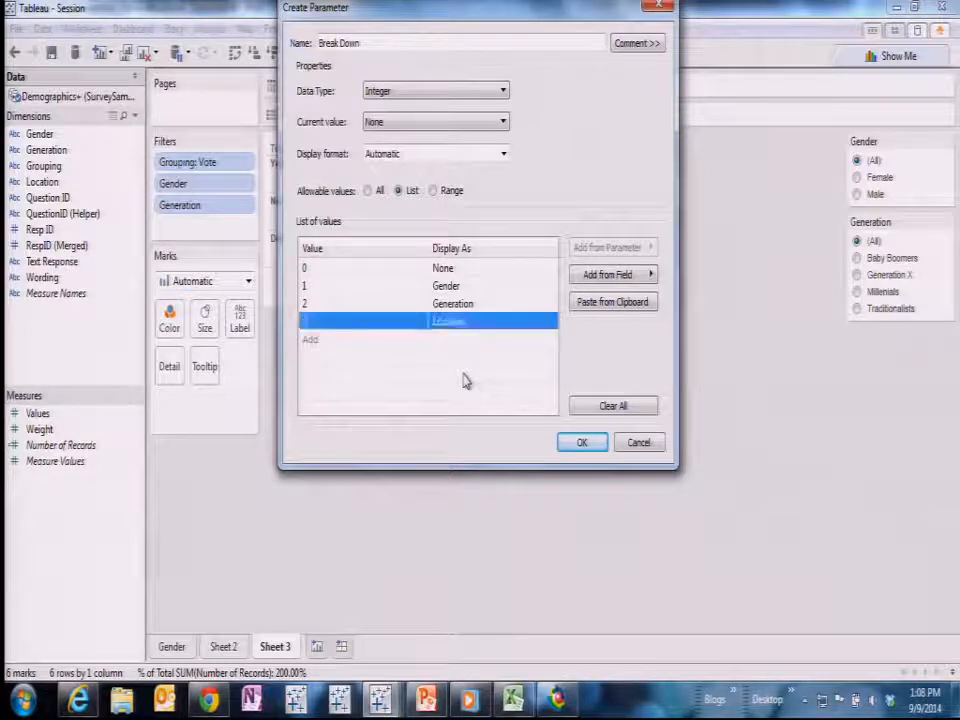
click(585, 444)
- Show the Break Down parameter control on the sheet and look through its choices without changing the selection
right_click(52, 640)
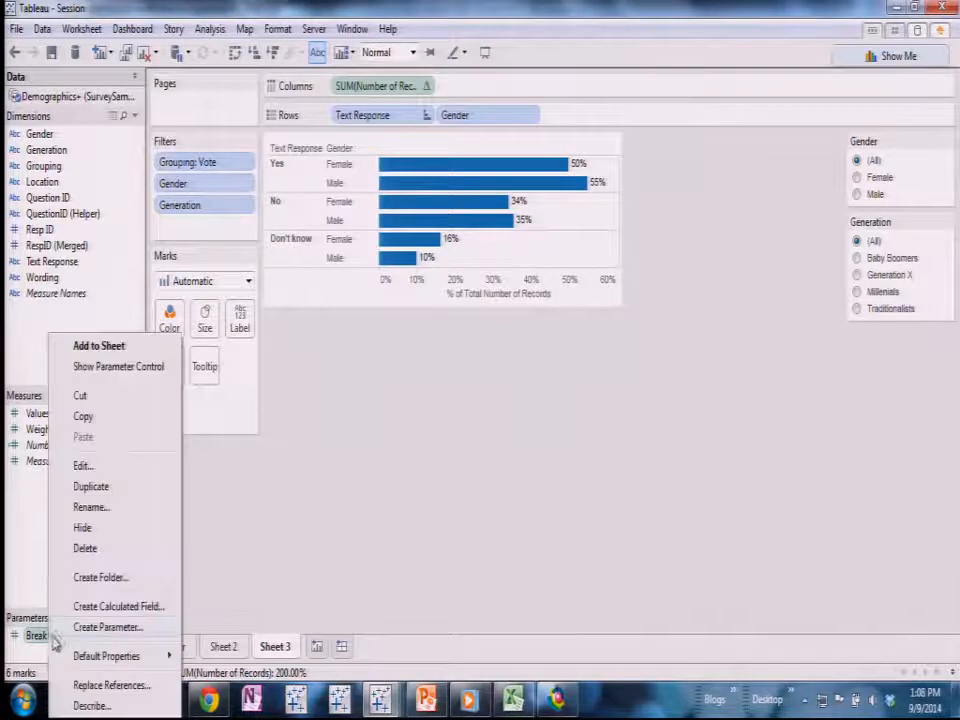
click(148, 368)
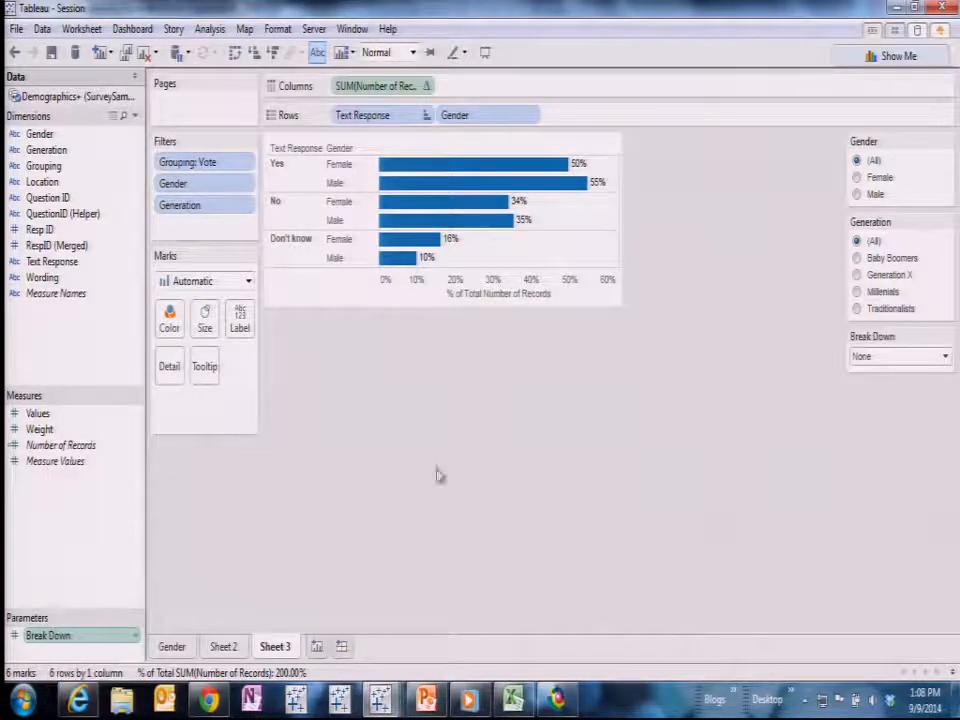
click(952, 368)
click(733, 518)
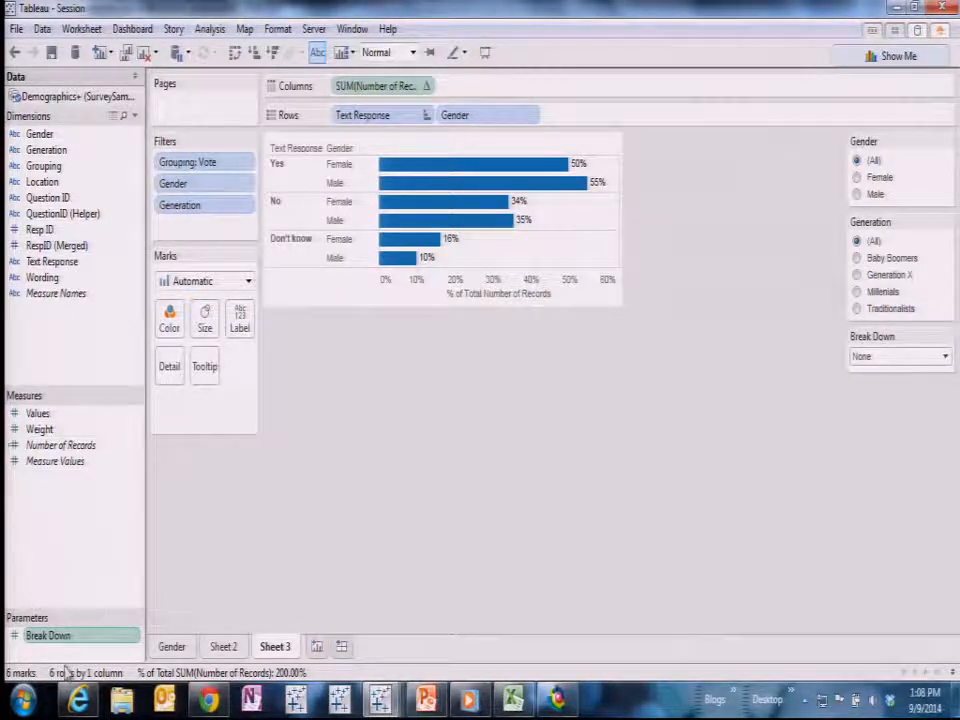
- Start a calculated field from the Break Down parameter and name it Break Down By
right_click(78, 632)
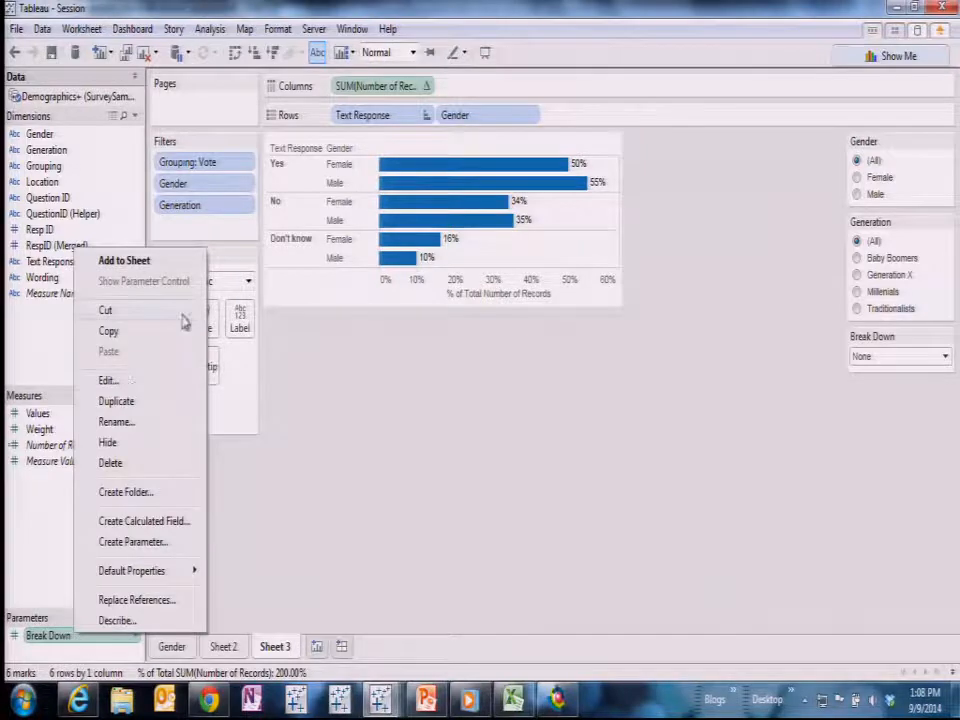
click(148, 522)
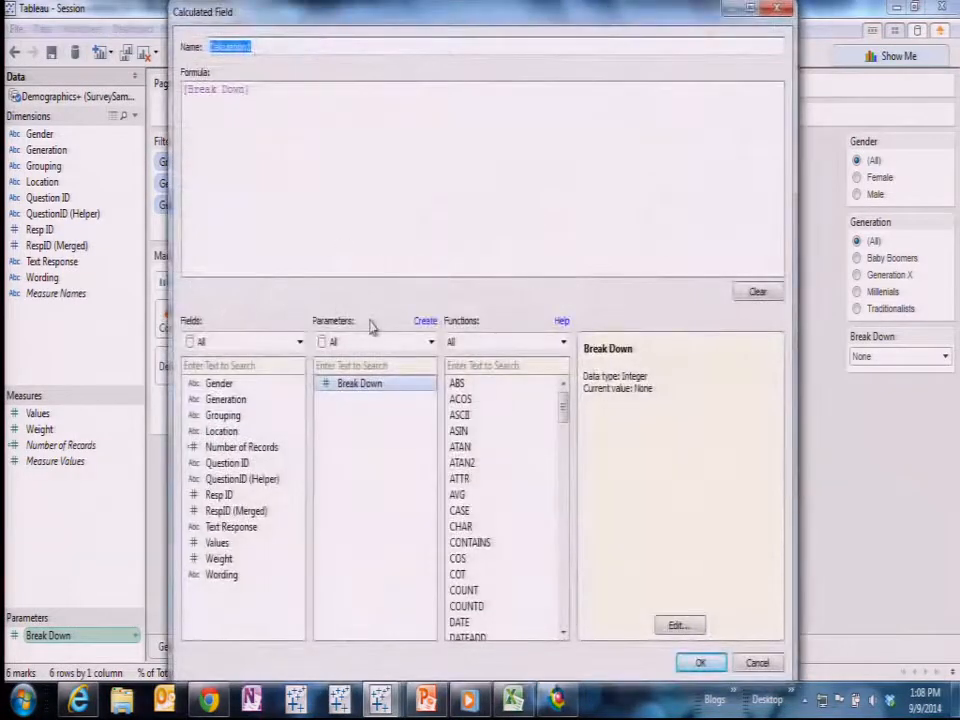
text(Break )
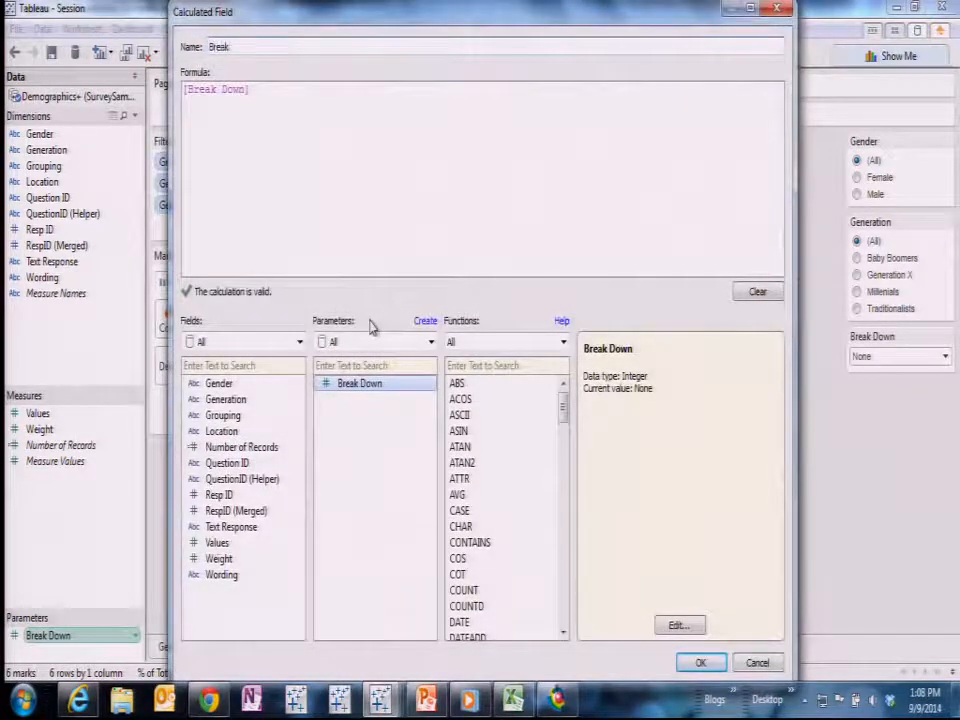
text(Down By)
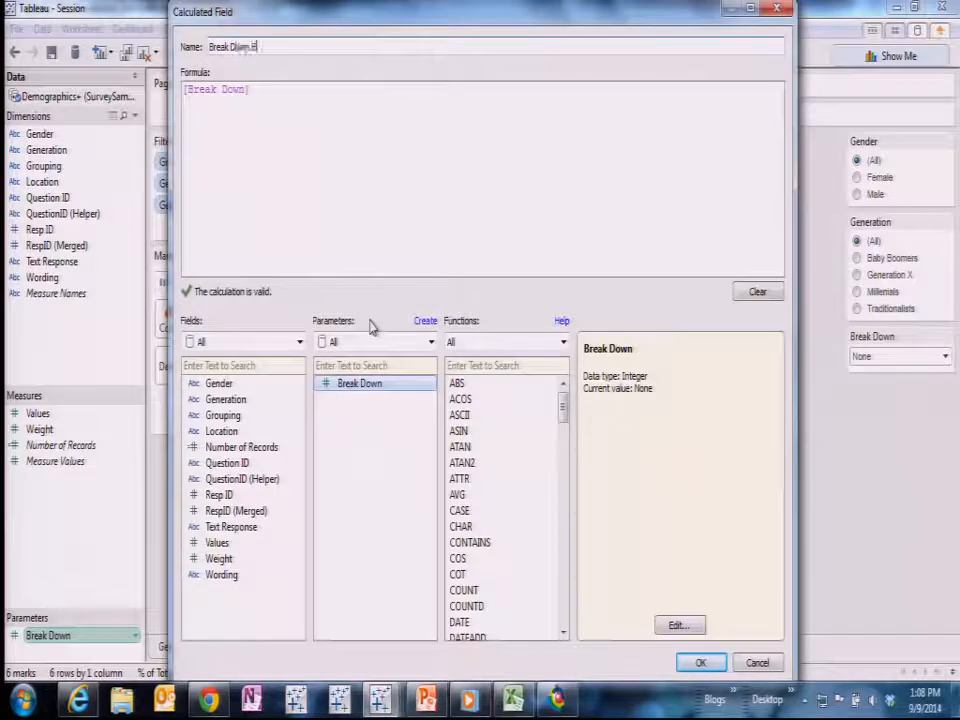
- Write the formula's first condition as IF [Break Down]=0 then ""
click(183, 92)
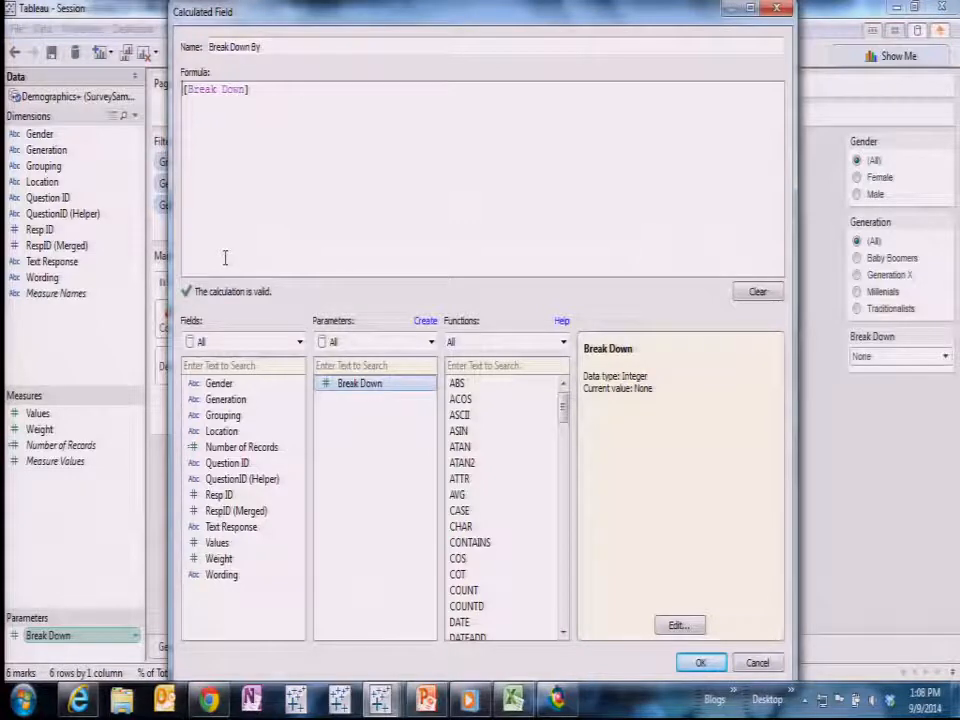
text(IF)
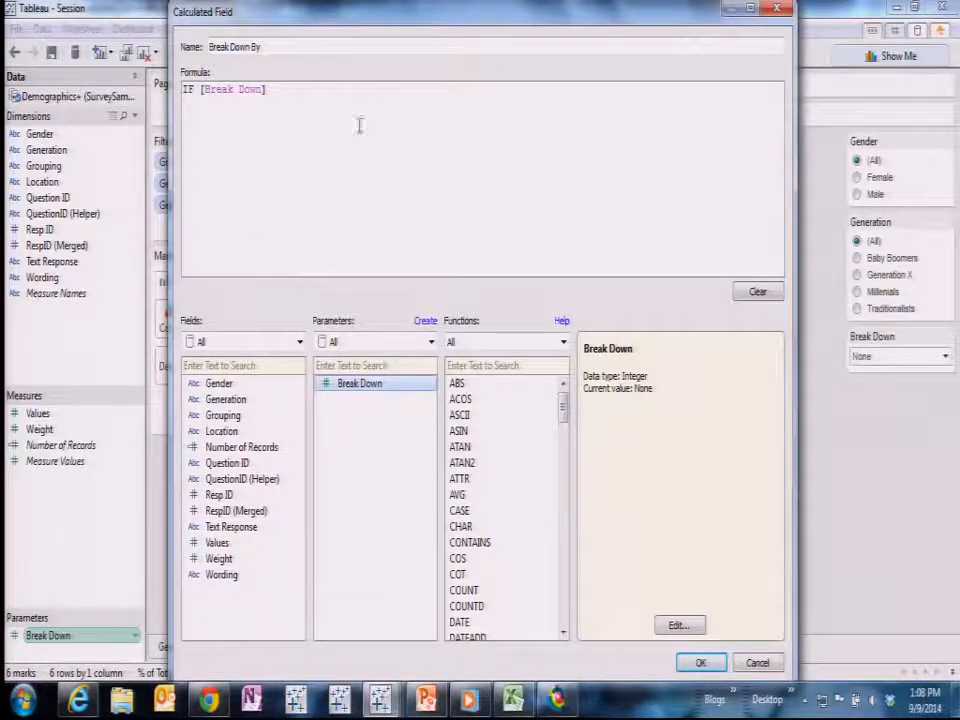
click(352, 90)
text(=0 then )
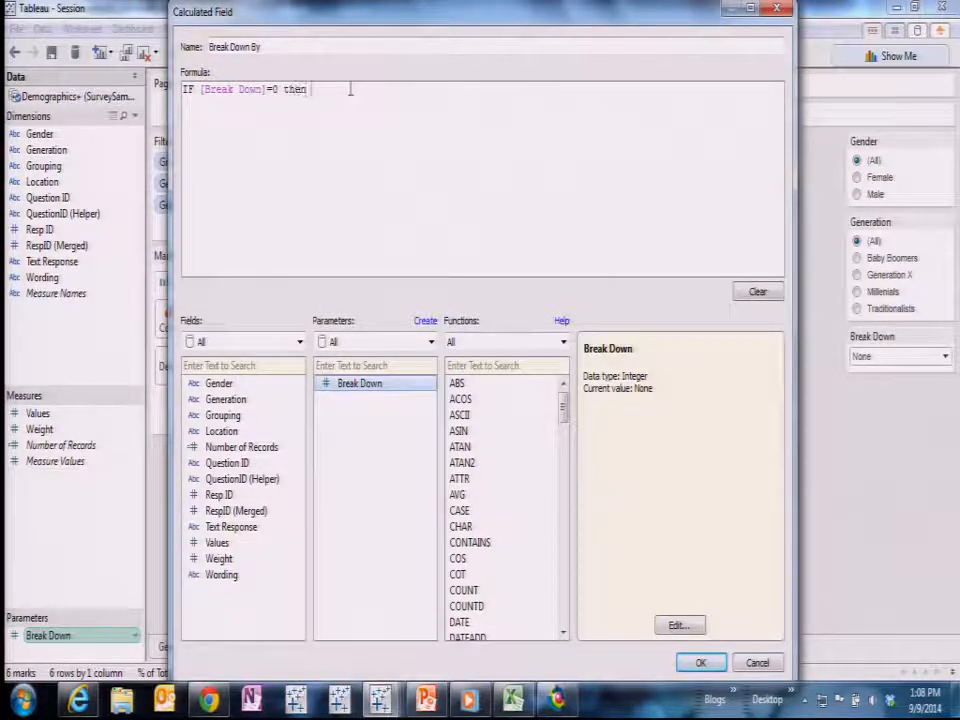
text("")
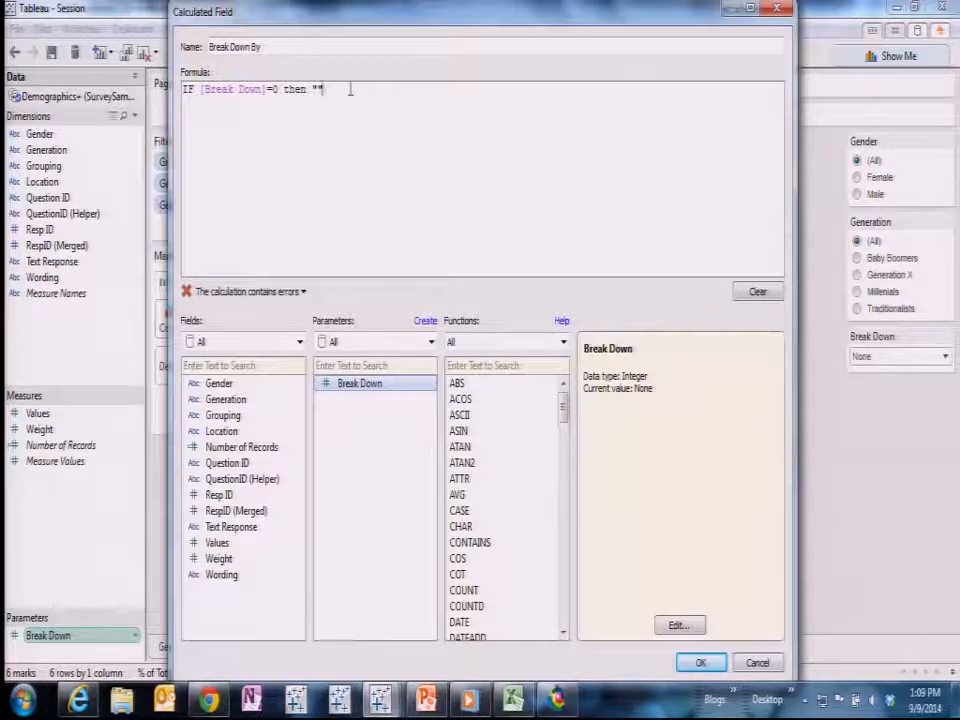
- Add a second line to the formula reading elseif [Break Down]=1 then [Gender]
key(Return)
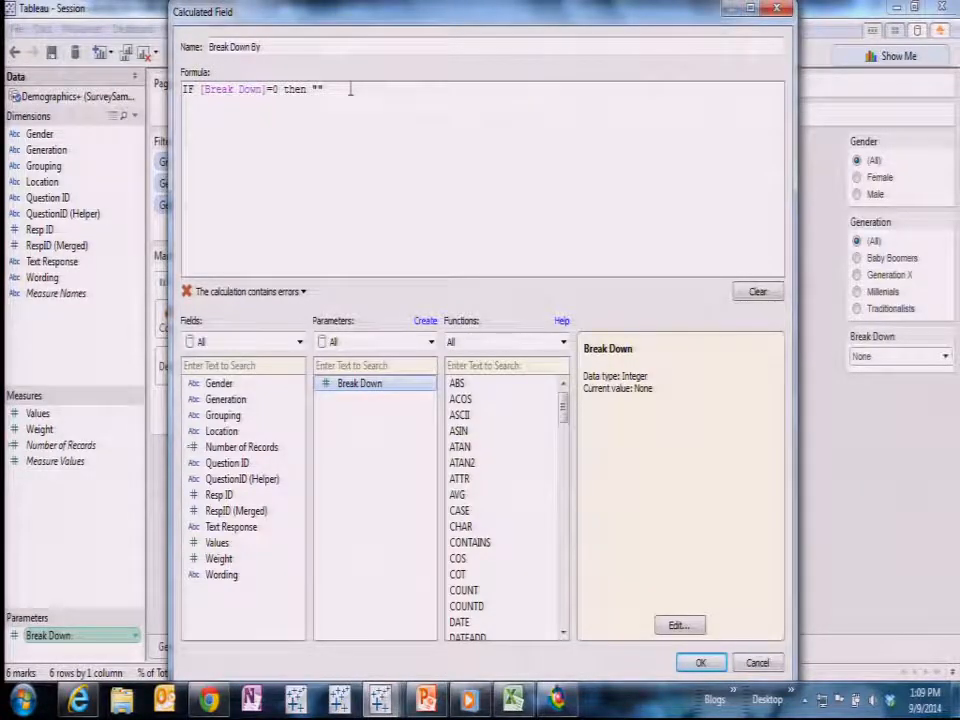
text(elseif)
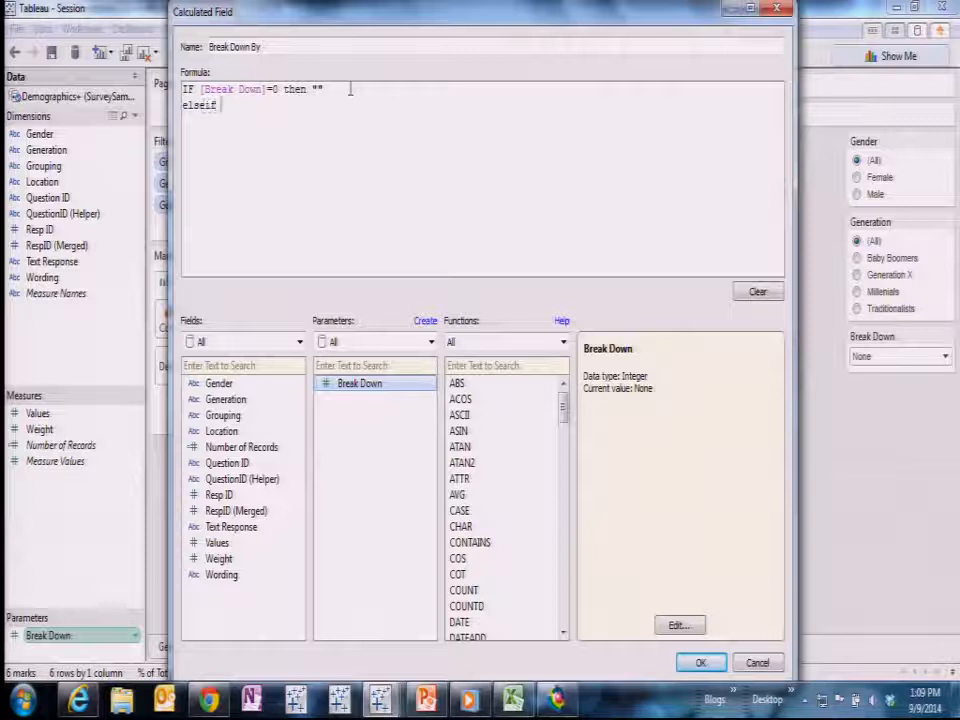
double_click(341, 385)
text(=1 then)
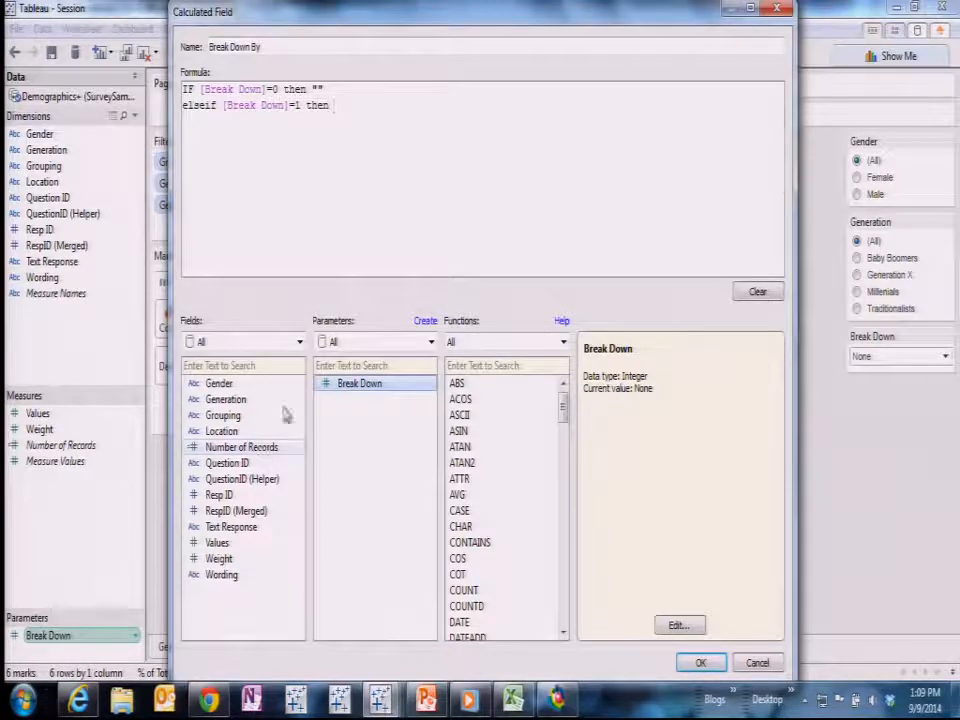
click(246, 388)
double_click(246, 388)
- Add a third line to the formula reading elseif [Break Down]=2 then [Generation]
key(Return)
text(elseif)
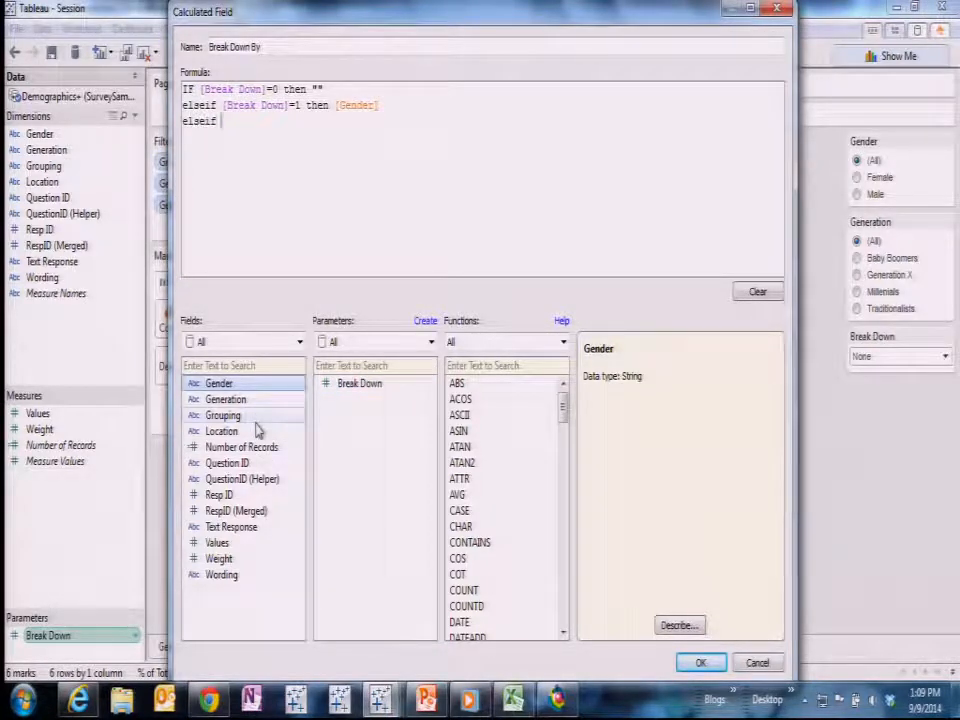
double_click(344, 390)
text(=2 then)
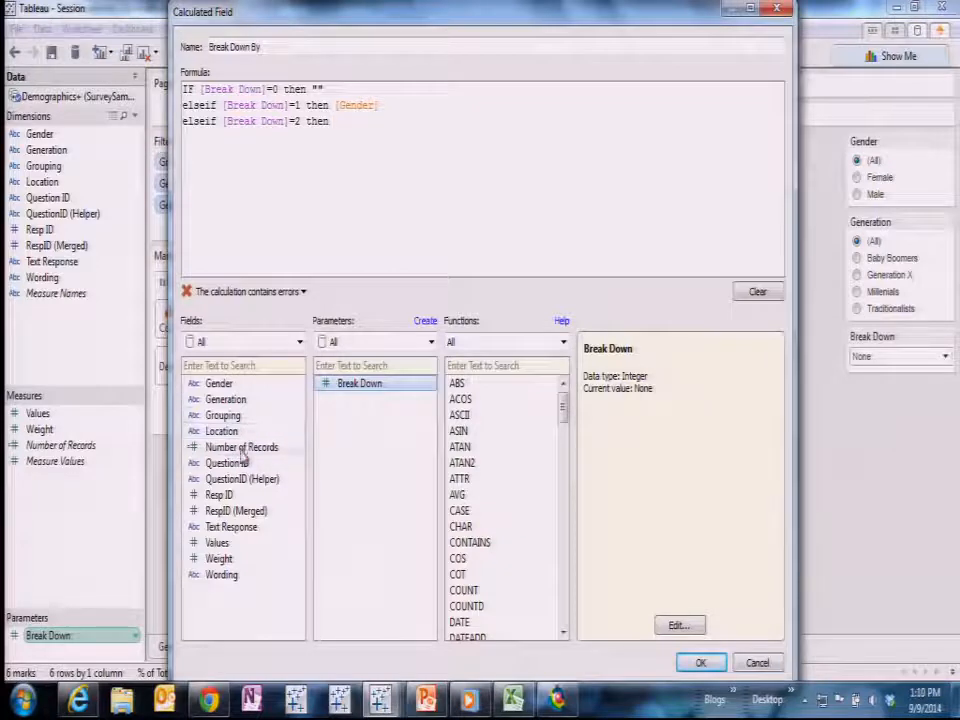
double_click(248, 401)
- Add a fourth line to the formula reading elseif [Break Down]=3 then [Location]
key(Return)
text(elseif)
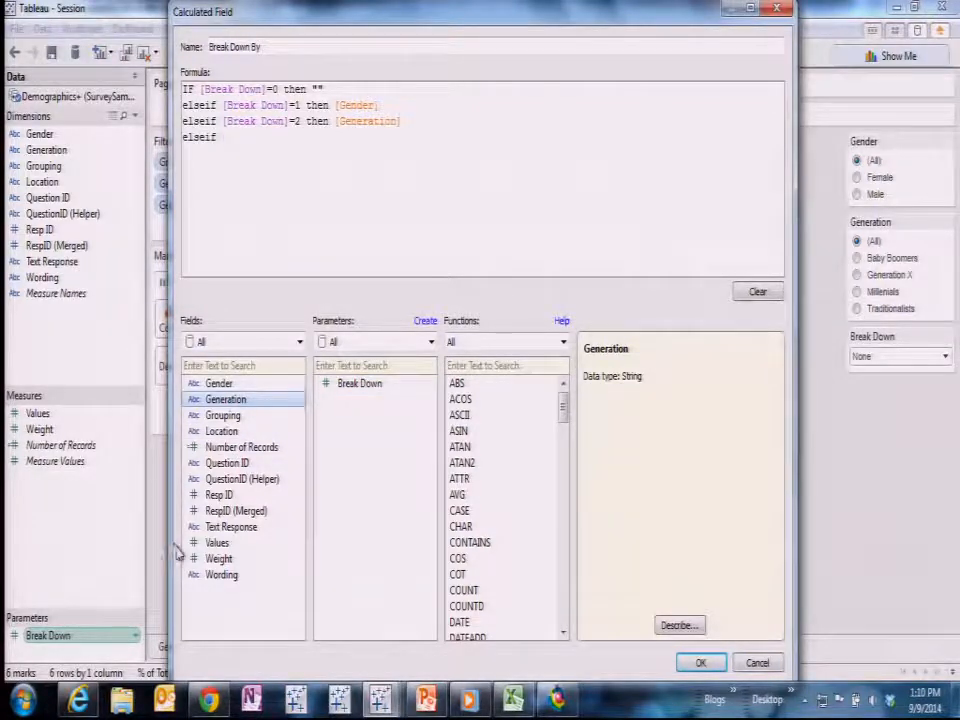
double_click(356, 386)
text(=)
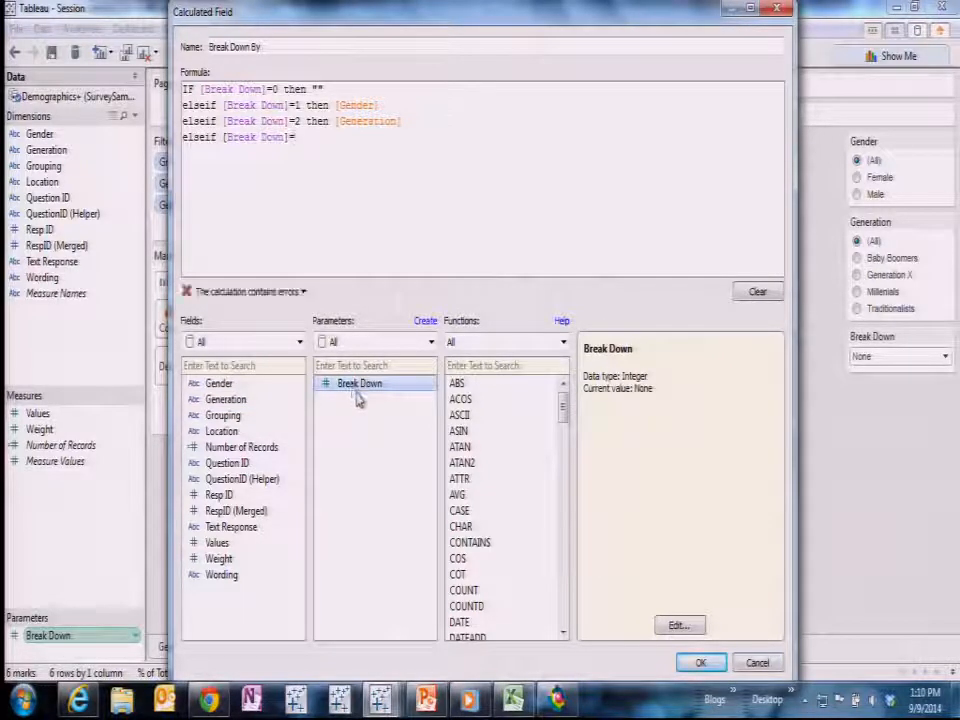
text(3 then)
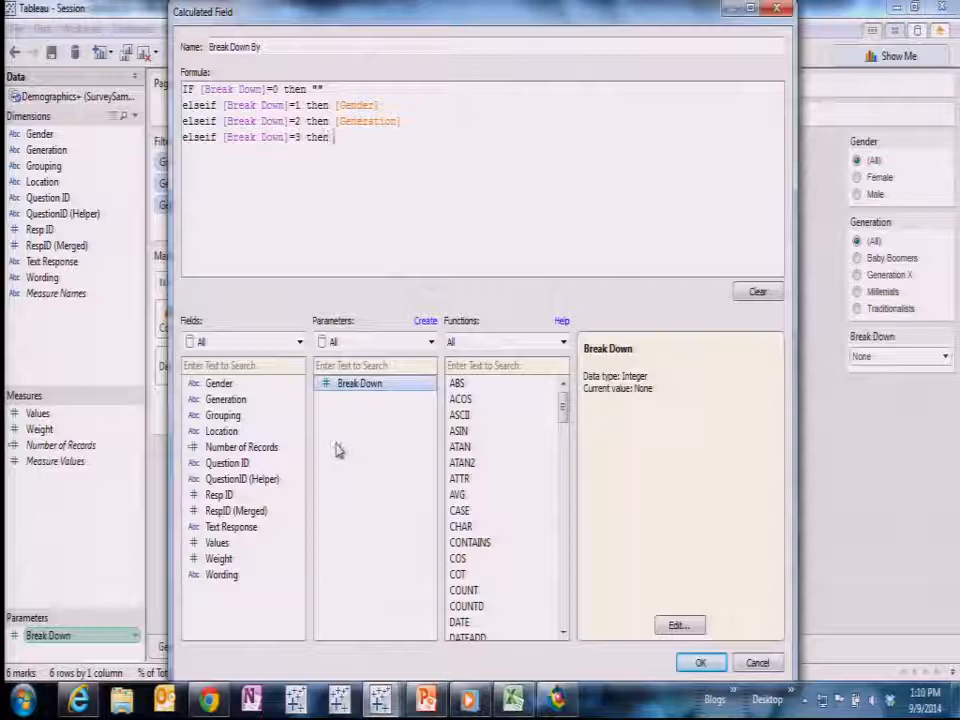
double_click(222, 431)
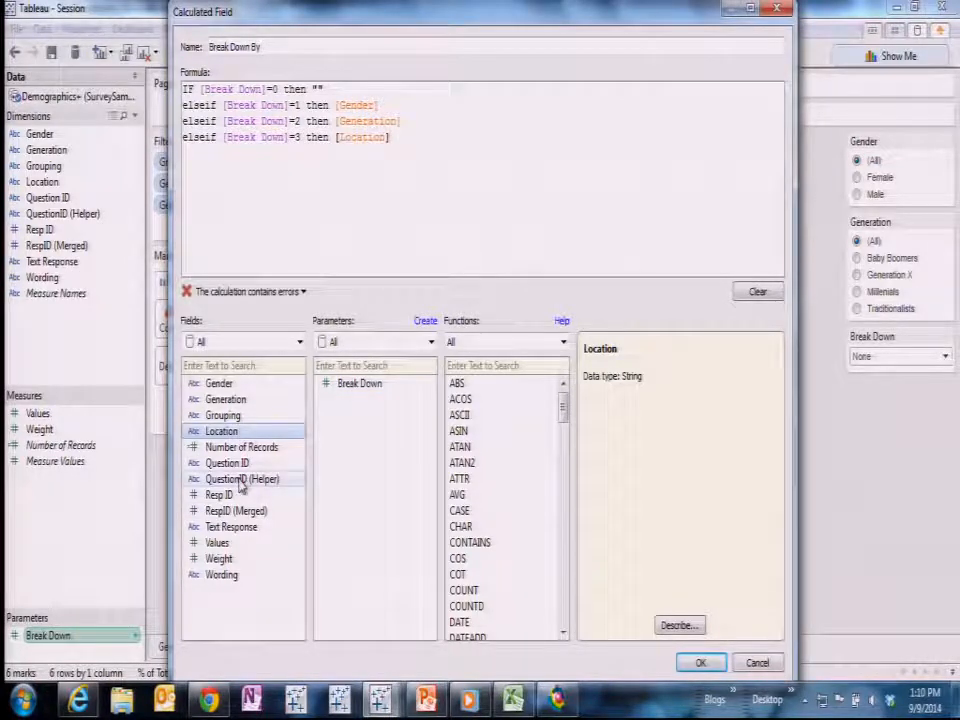
- Close the formula with end and save the Break Down By calculated field
key(Return)
text(end)
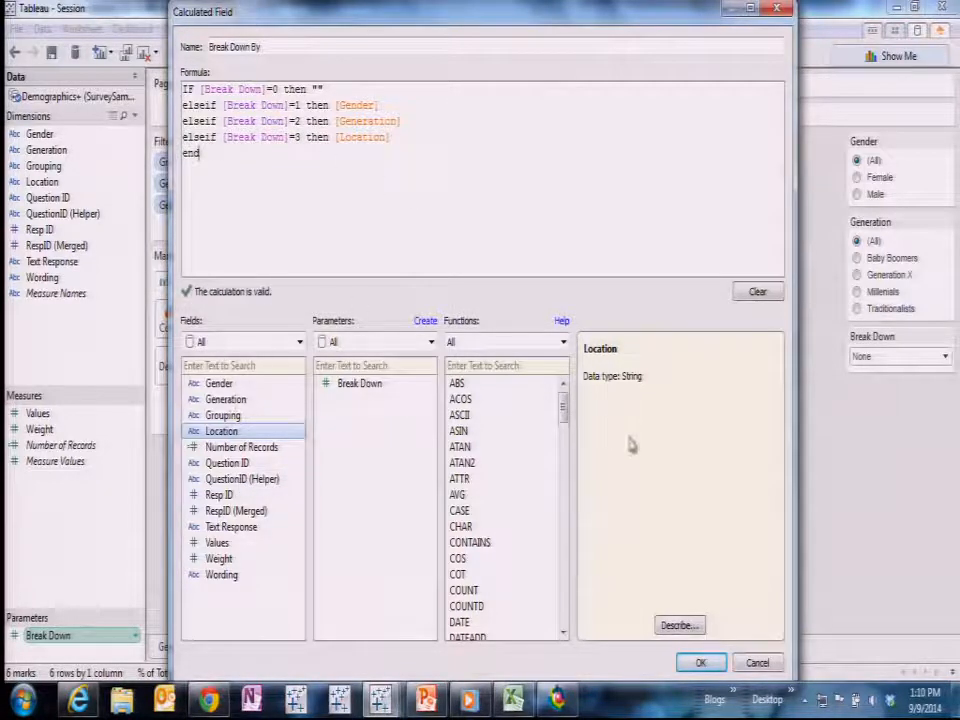
click(700, 664)
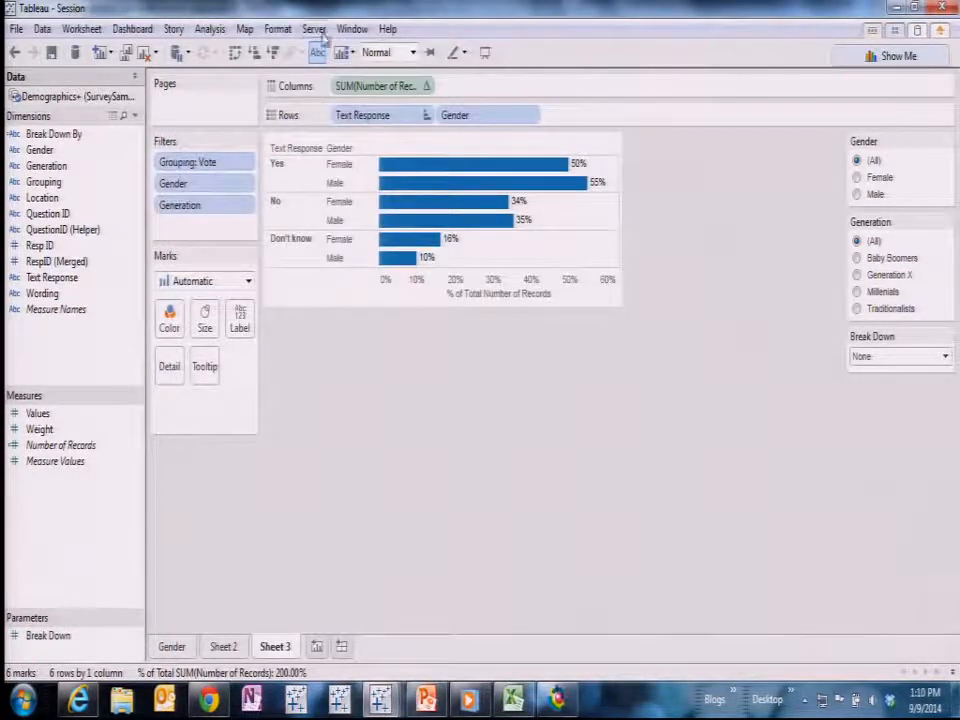
- Replace Gender on Rows with Break Down By and switch the Break Down parameter through Gender, Generation and Location
drag(70, 145, 490, 125)
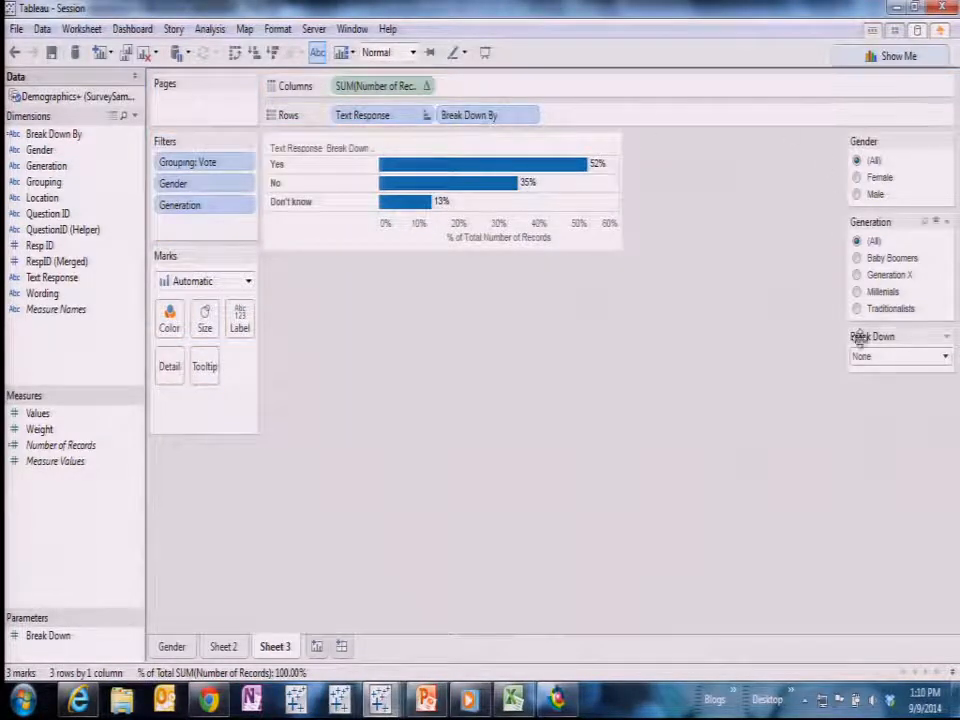
click(945, 356)
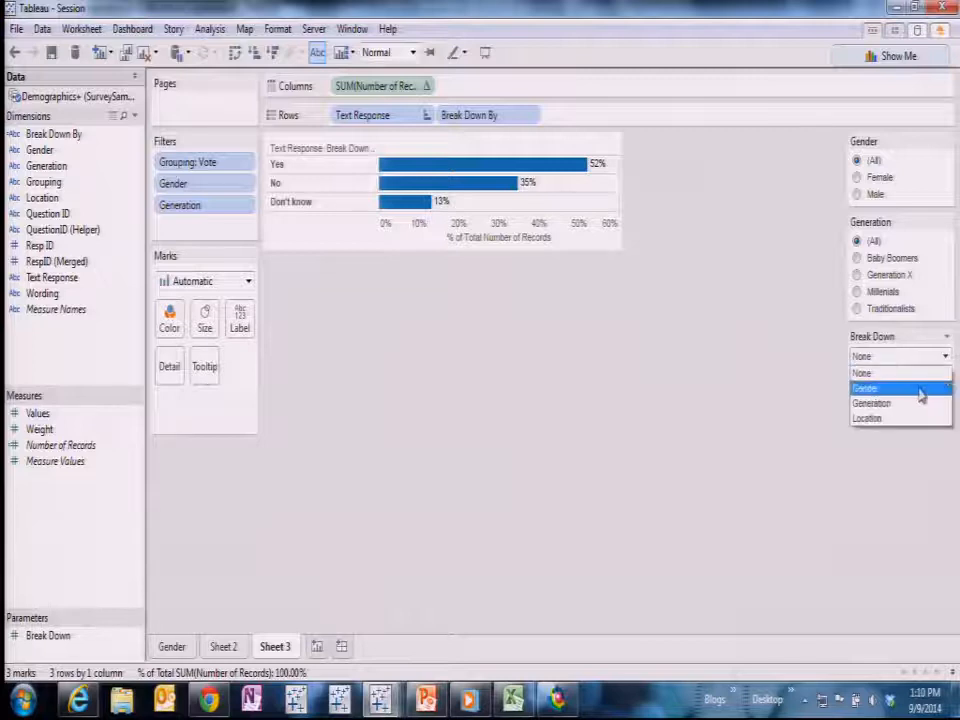
click(913, 389)
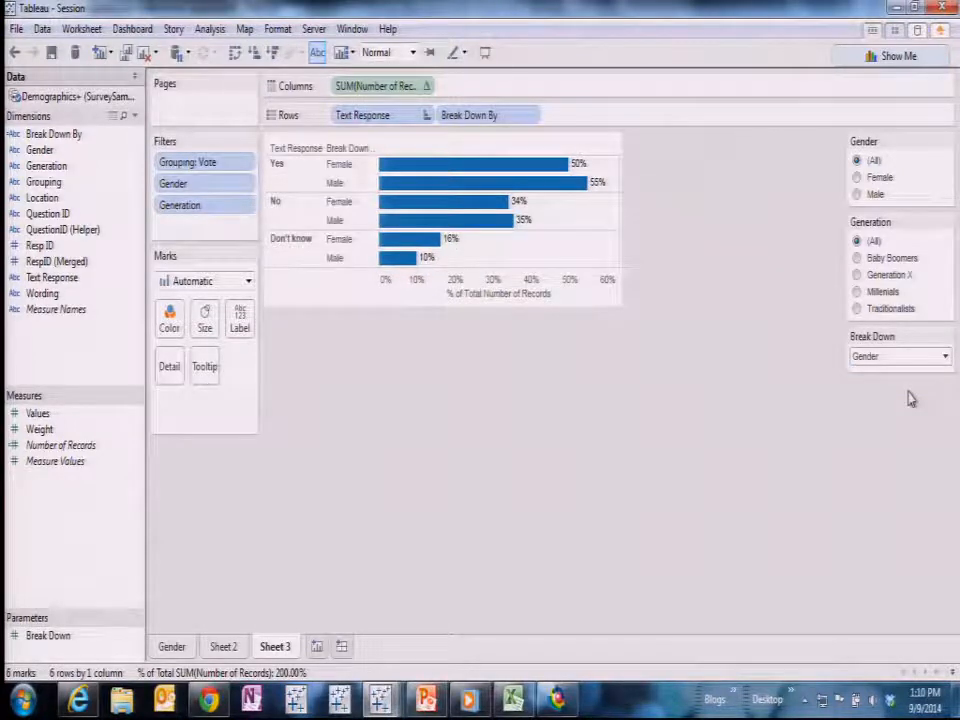
click(944, 357)
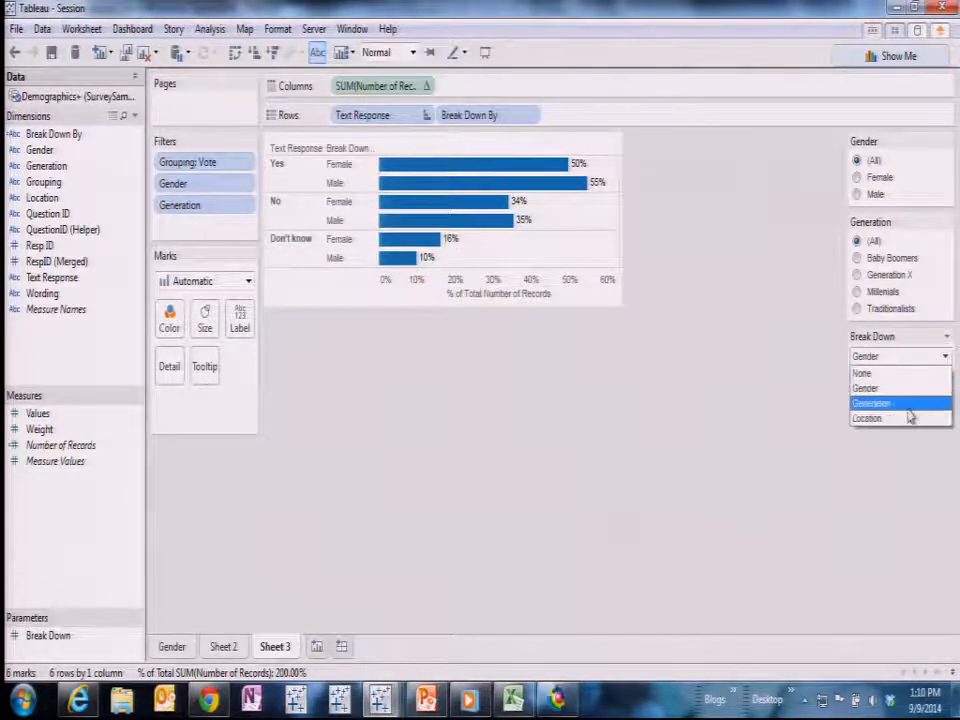
click(909, 405)
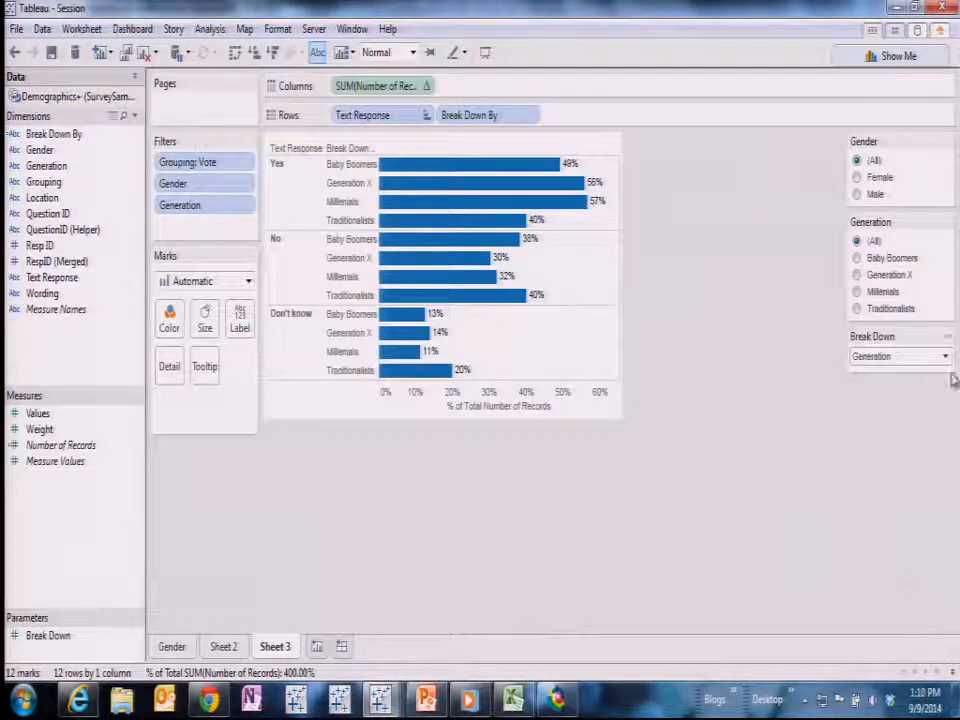
click(945, 357)
click(926, 420)
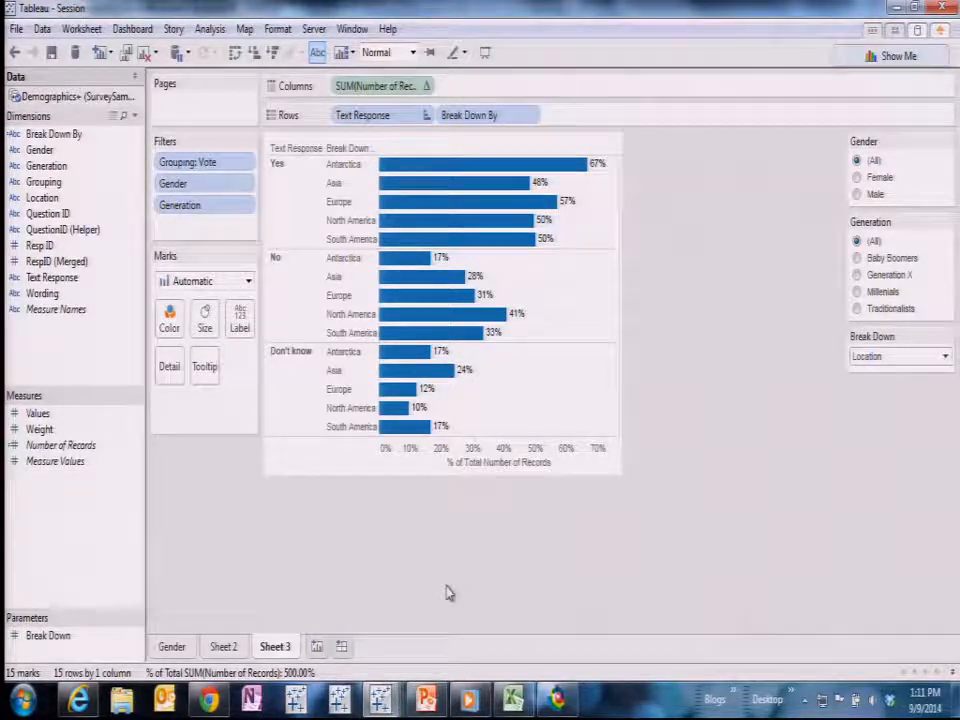
- Switch to the Deloitte human capital trends page in Chrome and drill down the chart by Job Function
click(210, 702)
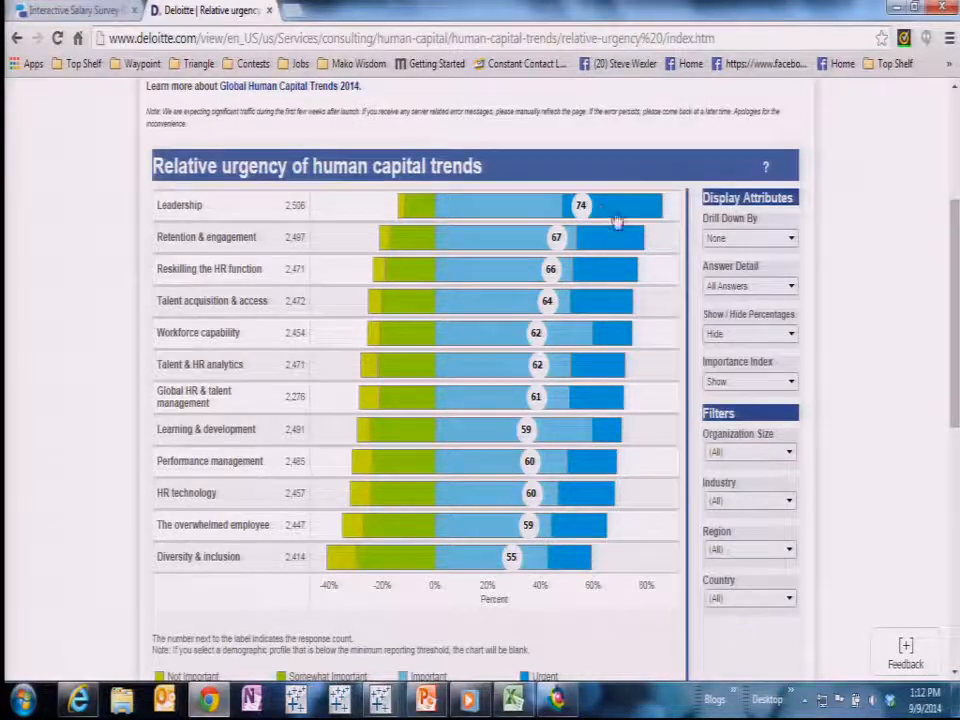
click(792, 240)
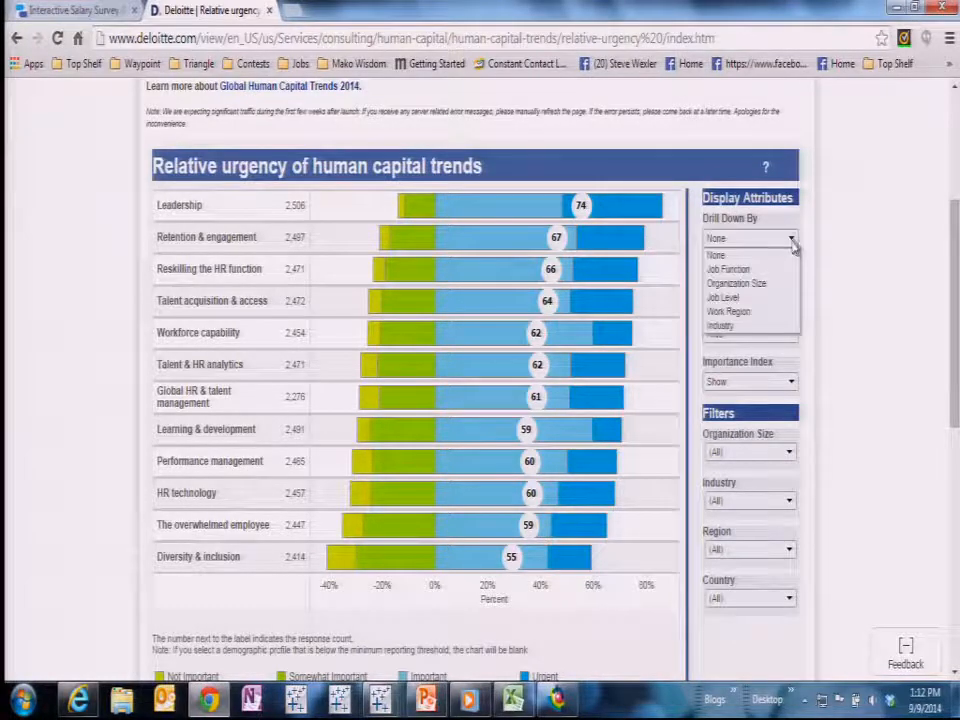
click(777, 278)
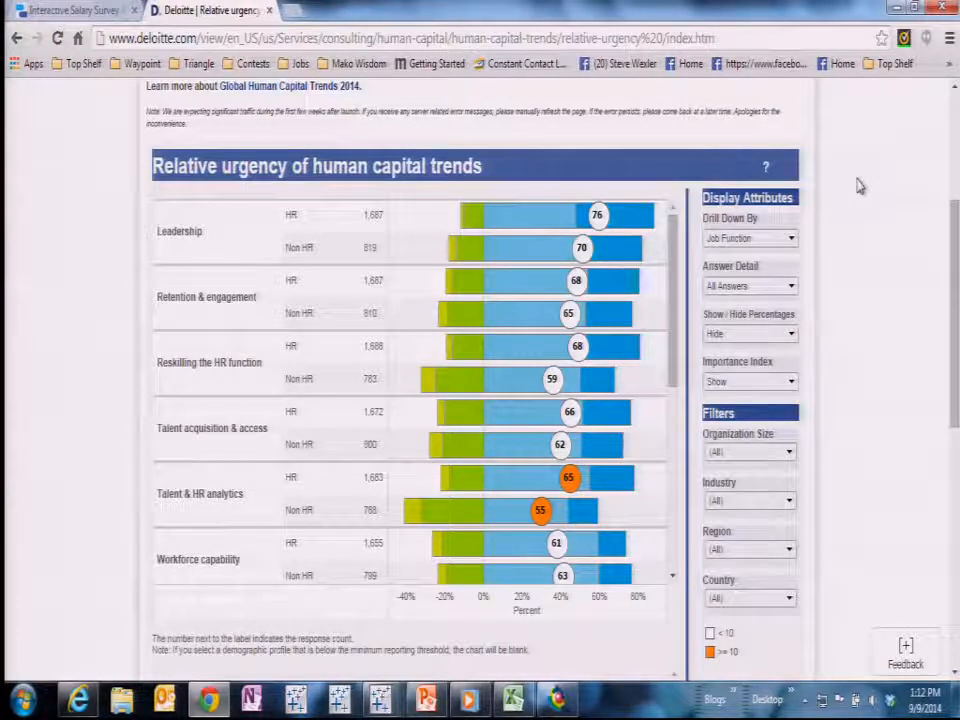
- Examine the HR and Non HR importance scores for the trends further down the Deloitte chart
click(955, 674)
click(955, 677)
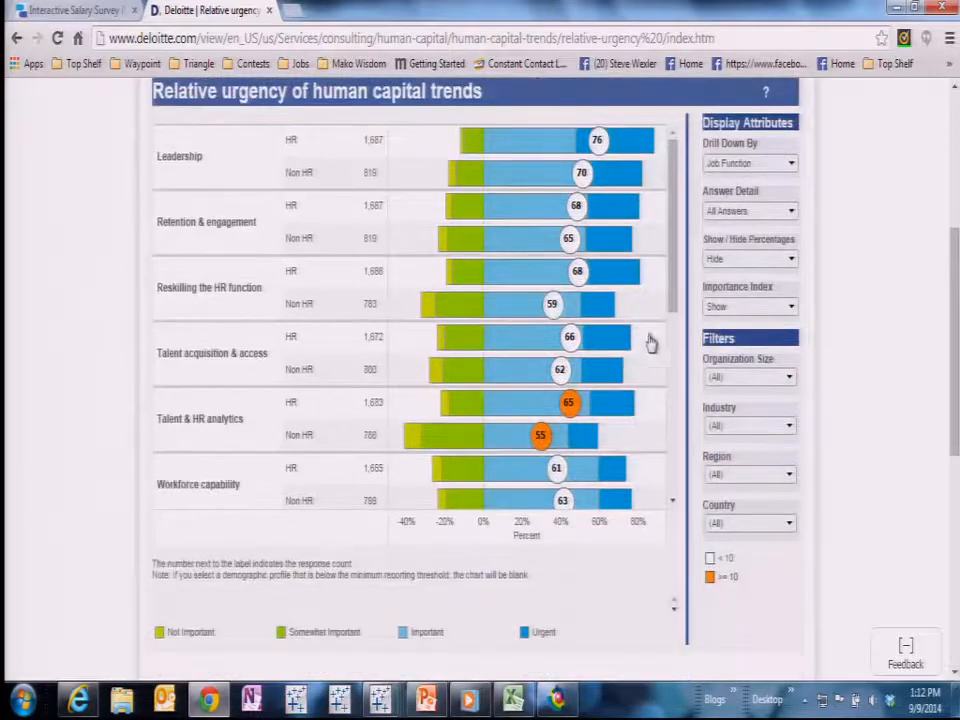
scroll(660, 341, down, 2)
drag(676, 341, 681, 403)
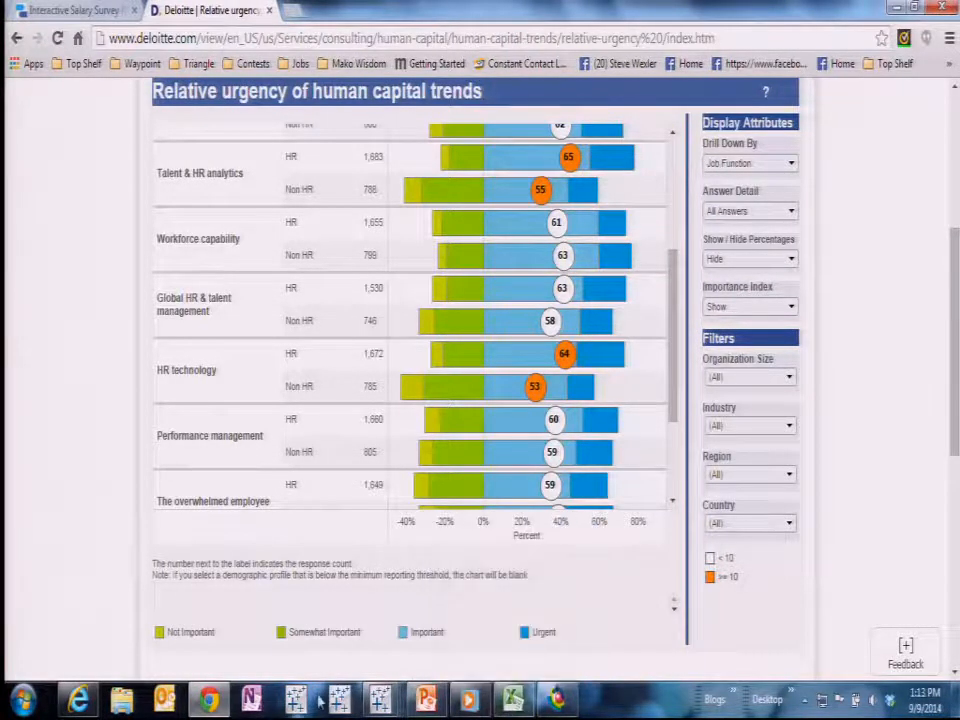
- Return to the Tableau Session workbook, try the Female gender filter on the location breakdown, and restore all genders
mouse_move(378, 700)
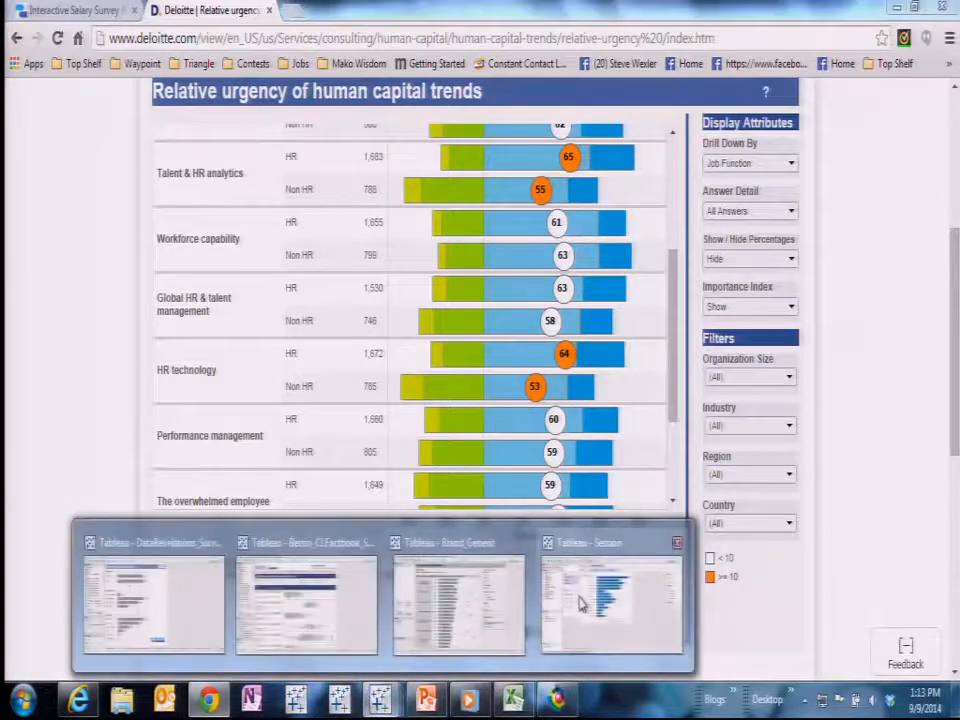
click(576, 598)
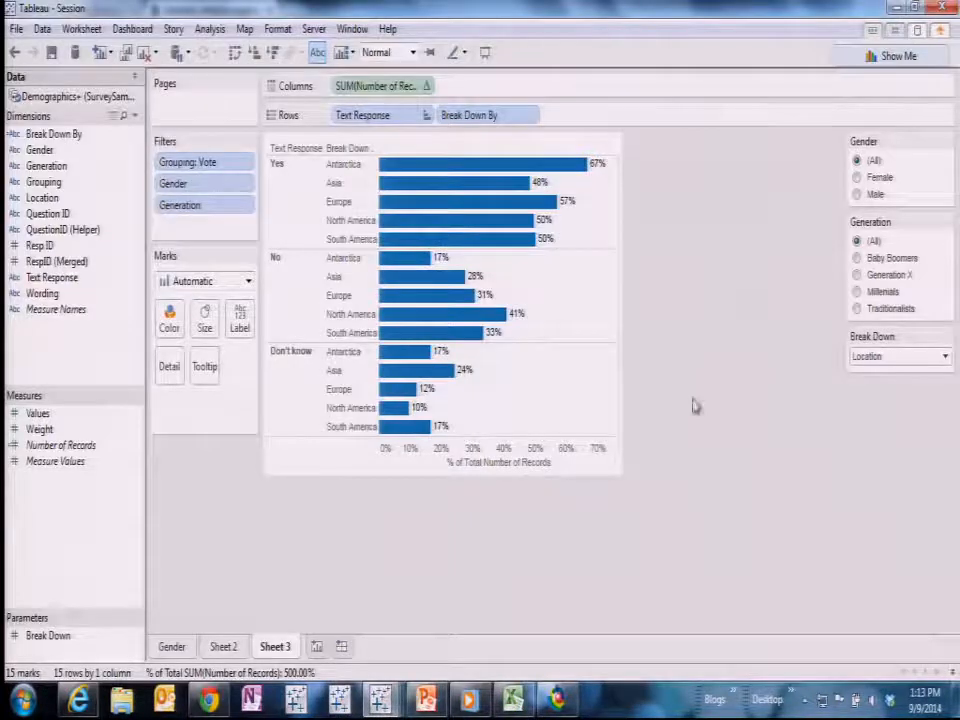
click(856, 178)
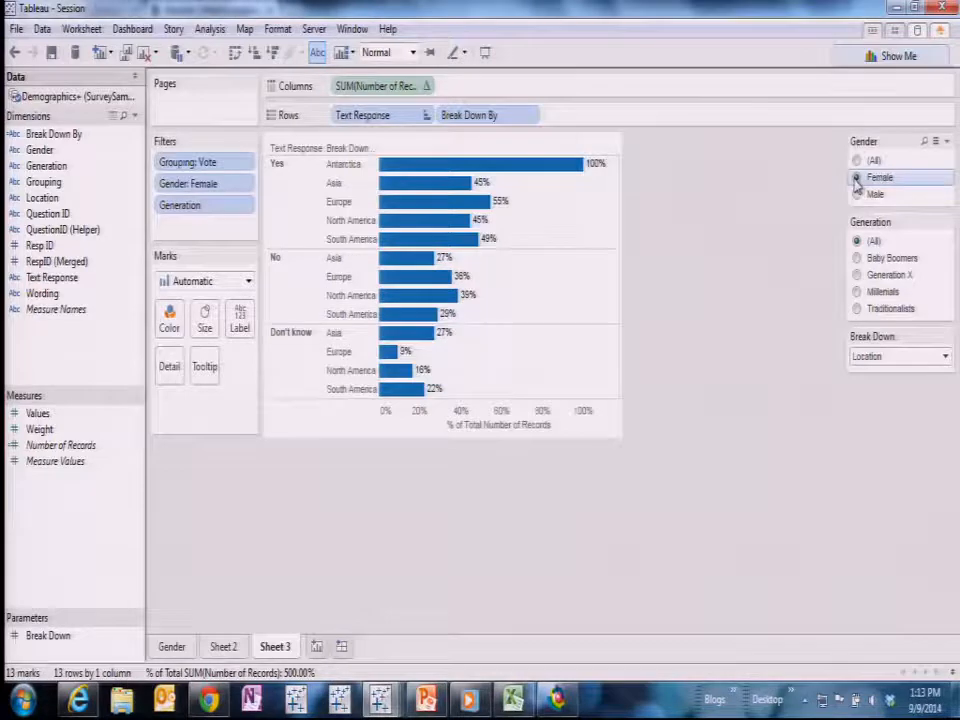
click(856, 160)
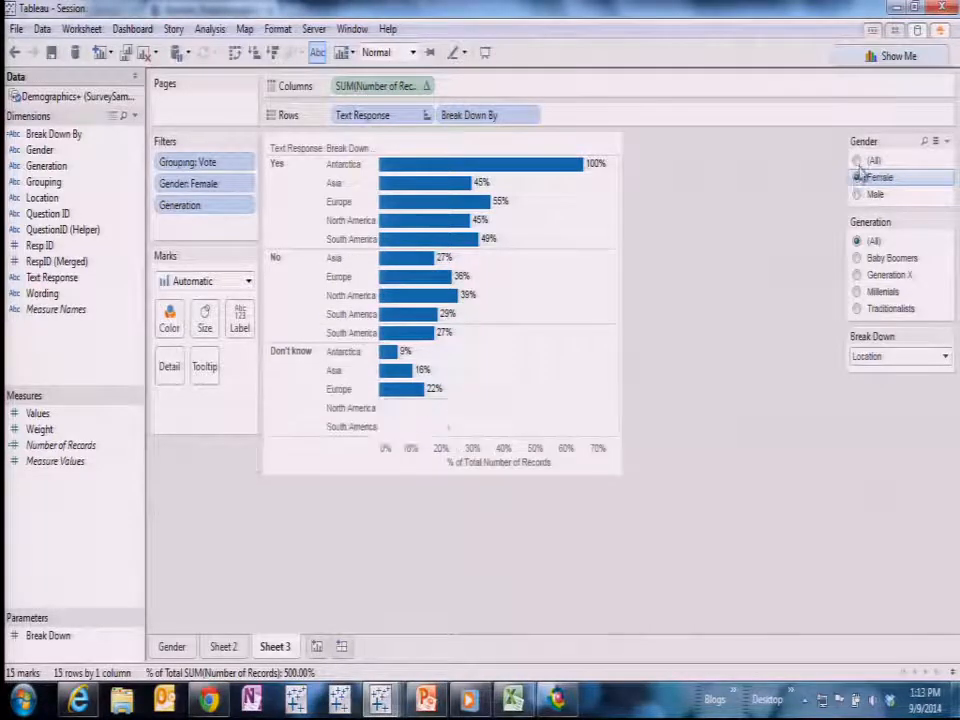
- Set the Break Down parameter to Gender and then to Generation to compare the vote responses
click(945, 357)
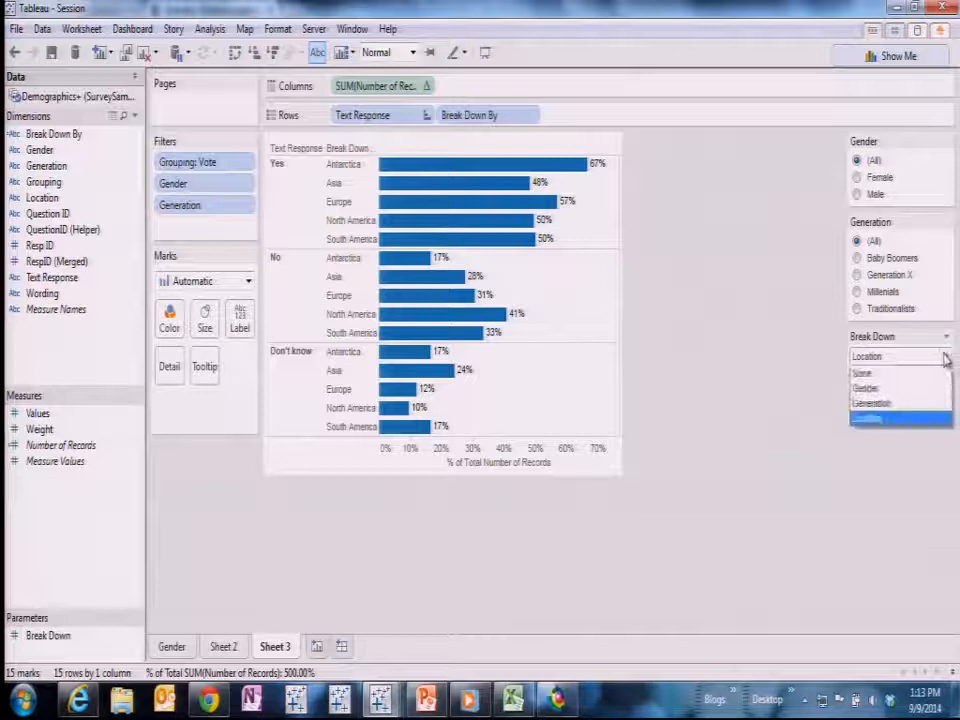
click(882, 389)
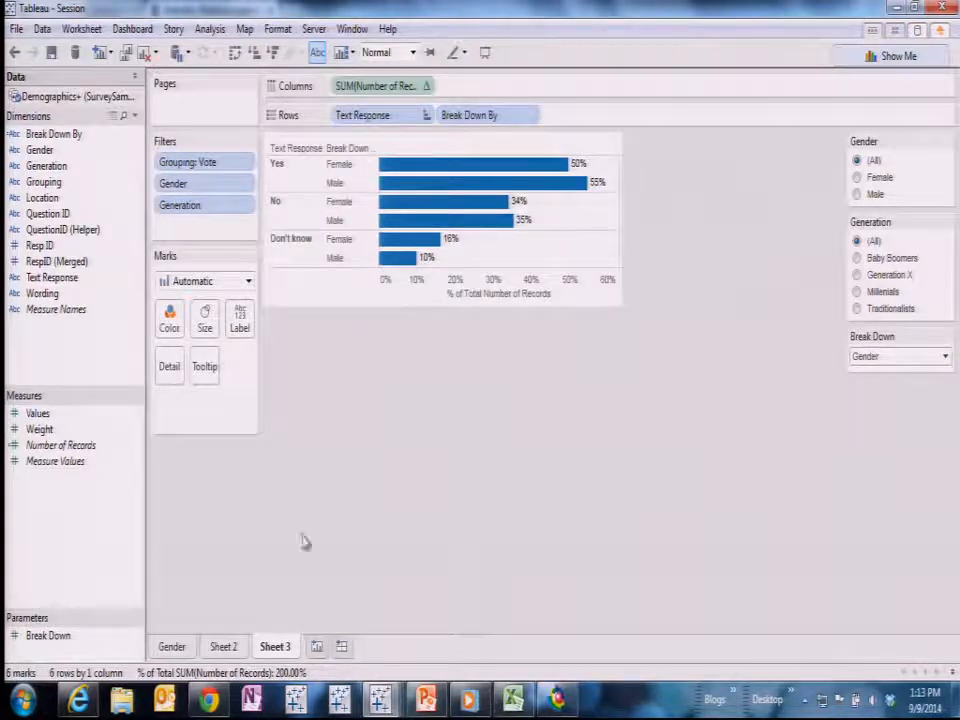
click(945, 358)
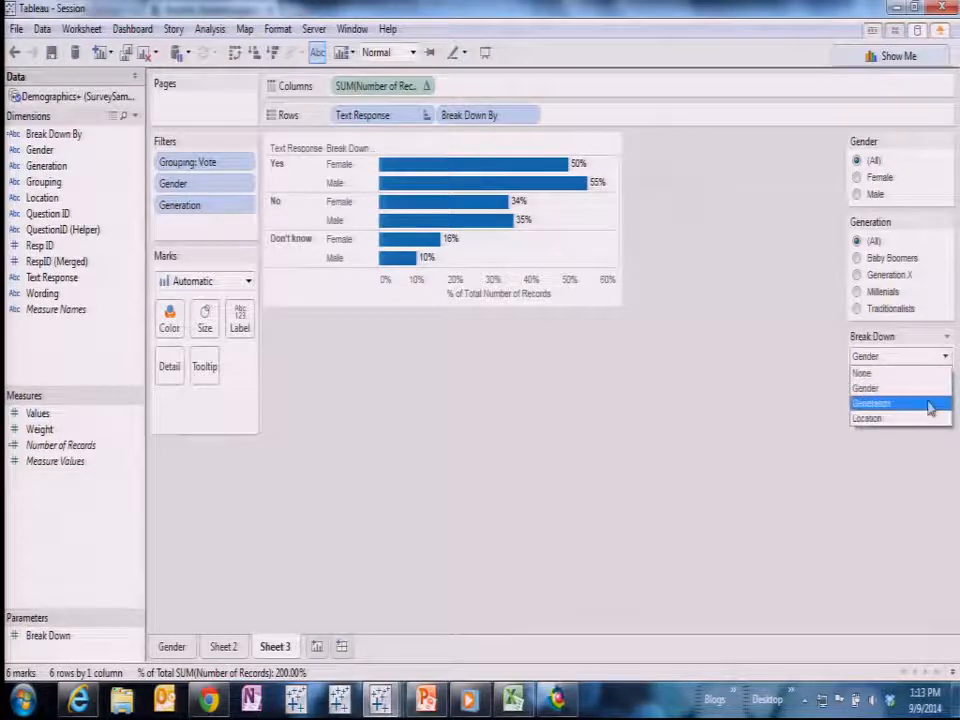
click(930, 403)
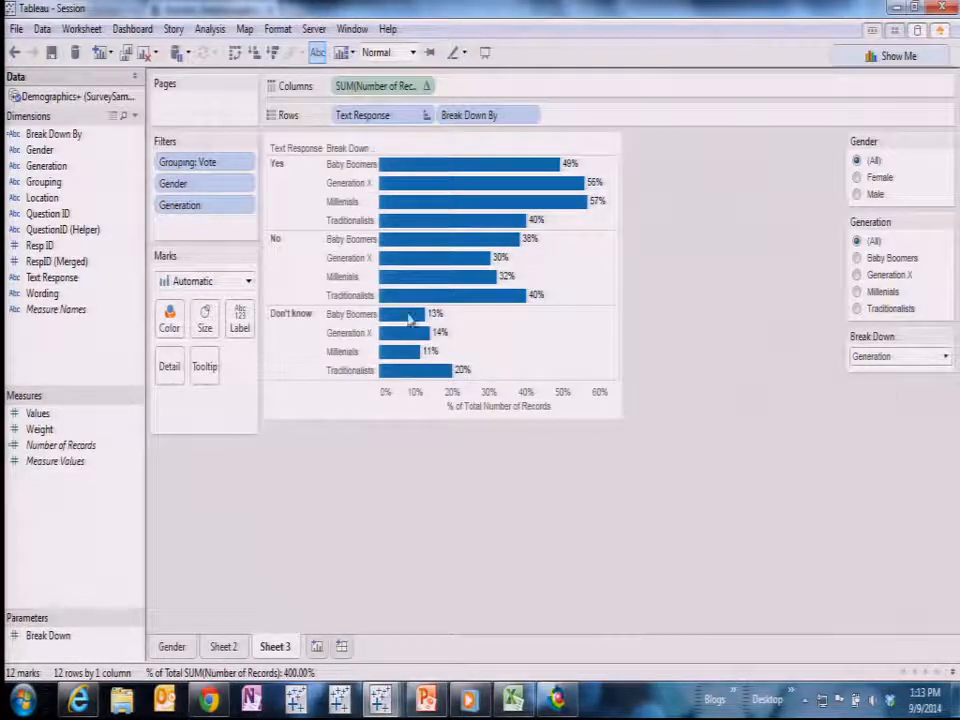
mouse_move(418, 372)
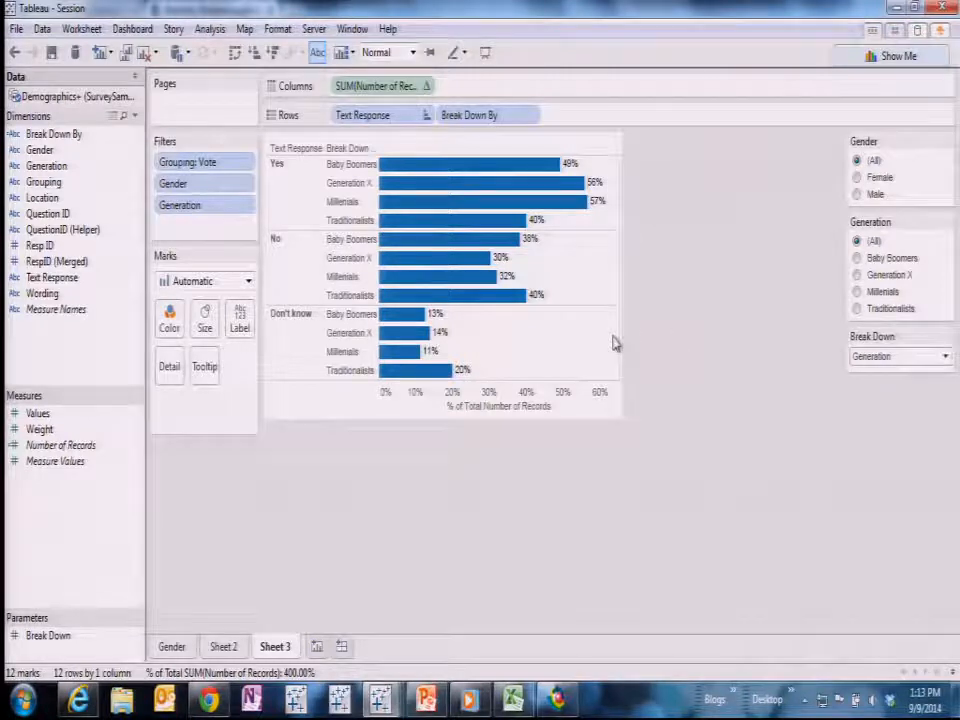
- On a new worksheet filtered to the Check All grouping, list the question Wording on Rows
click(316, 646)
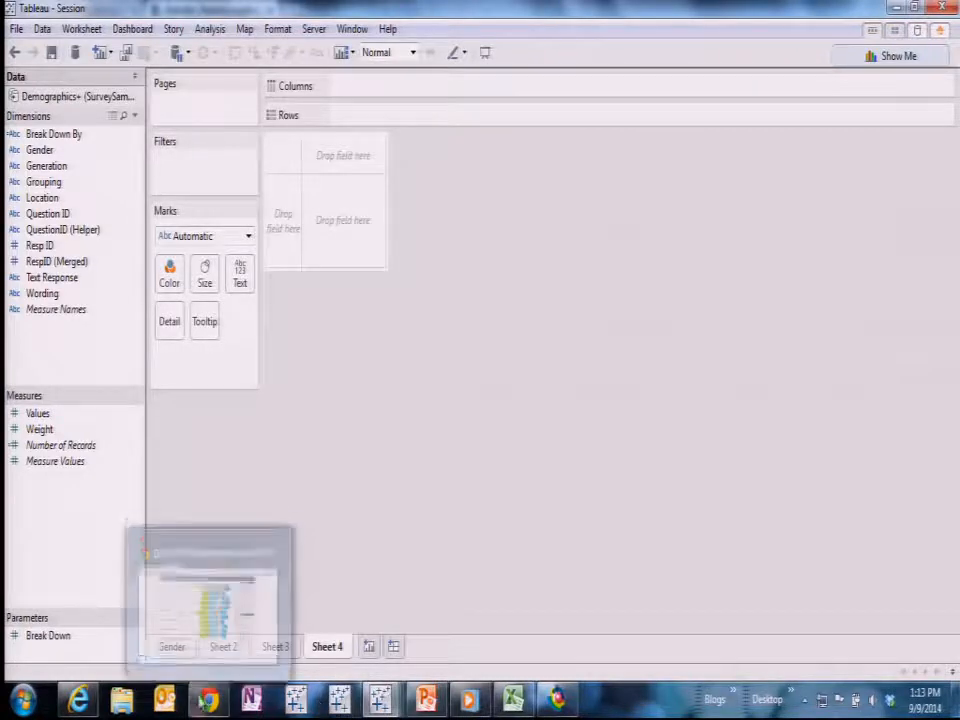
click(58, 184)
drag(172, 175, 227, 180)
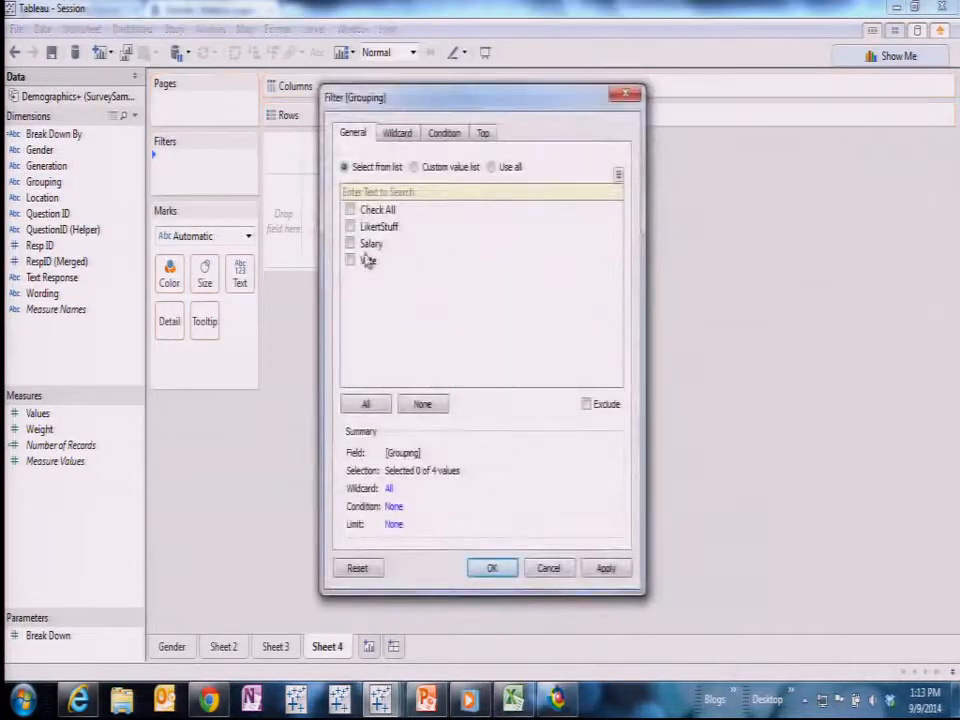
click(350, 210)
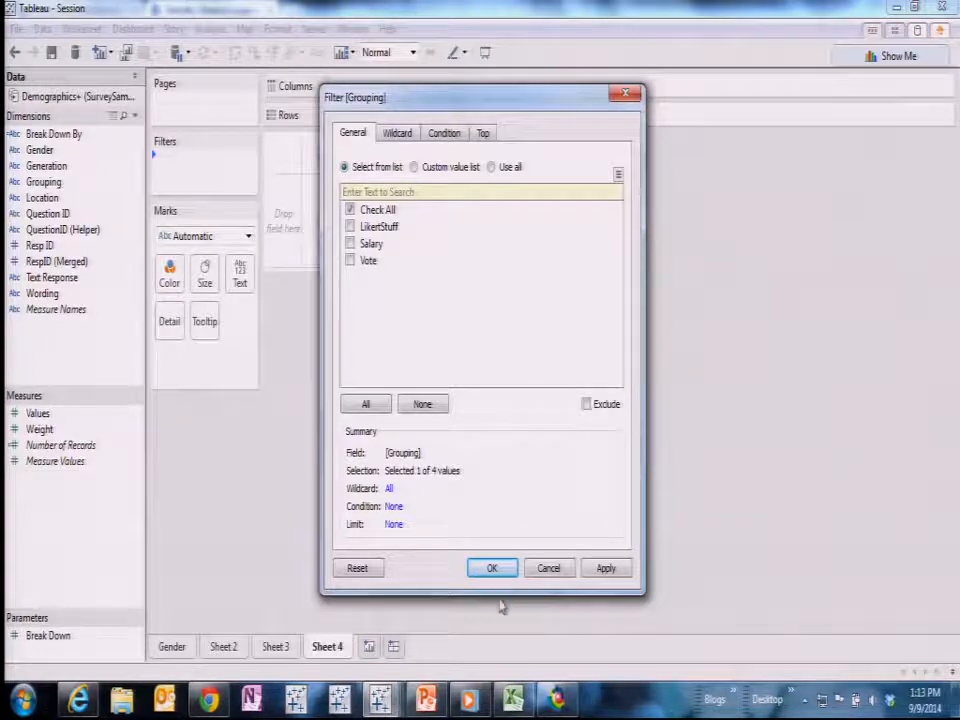
click(496, 568)
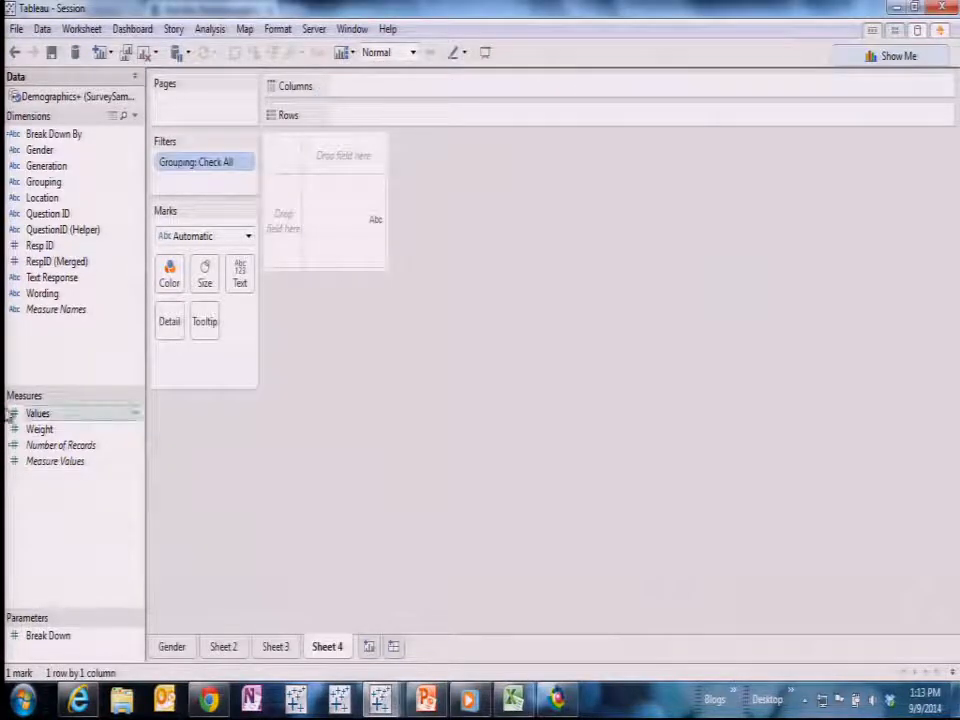
drag(64, 292, 371, 121)
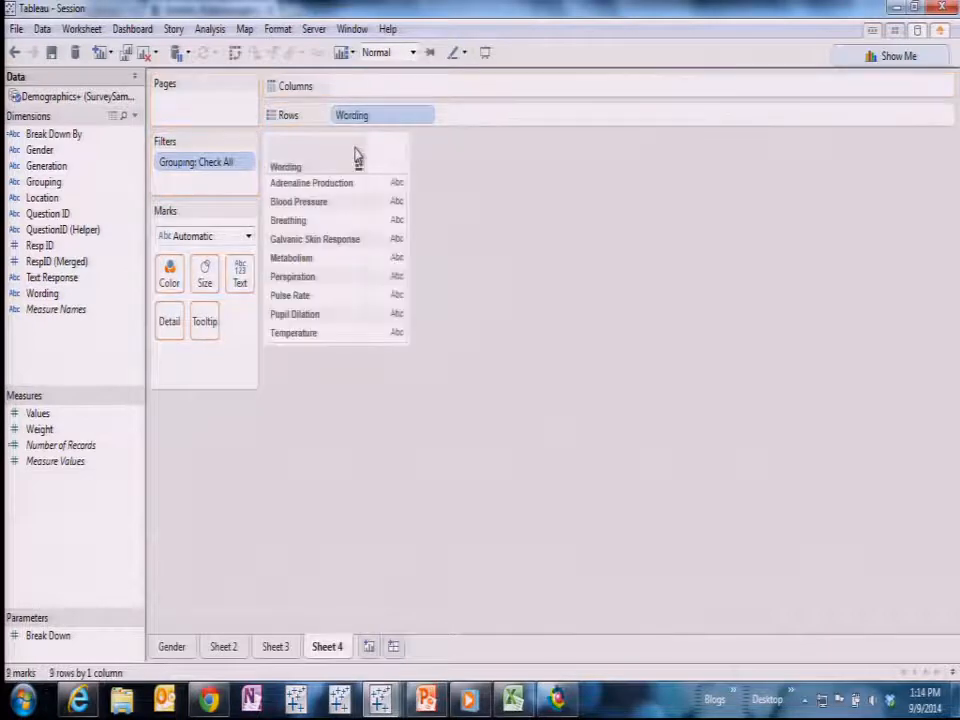
- Start a calculated field based on the Values measure and name it Check All Percent
right_click(61, 418)
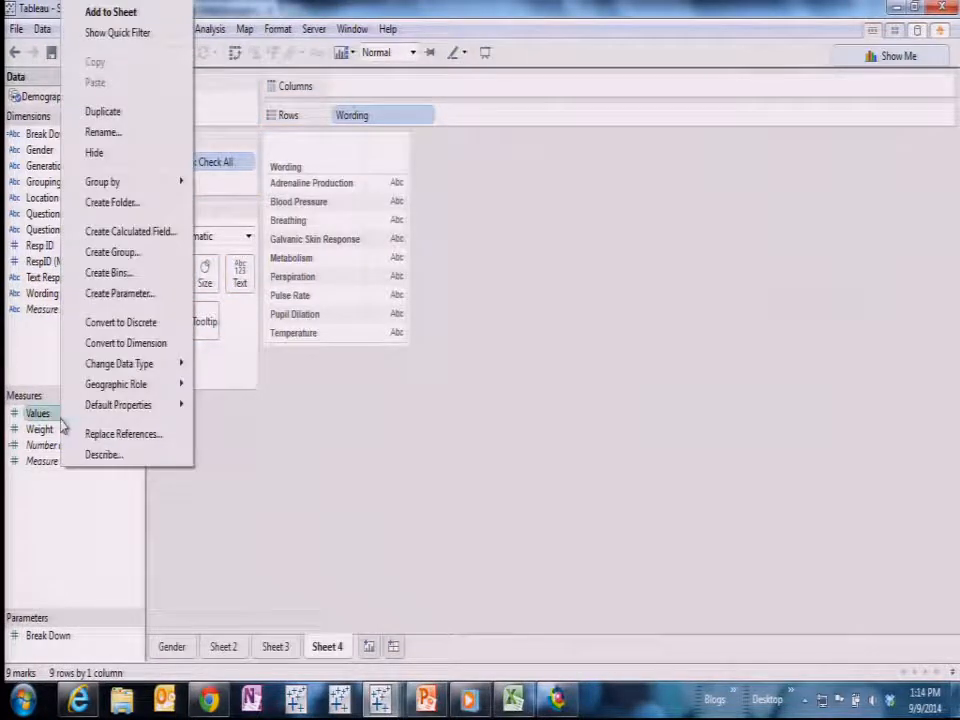
click(130, 231)
text(Chel)
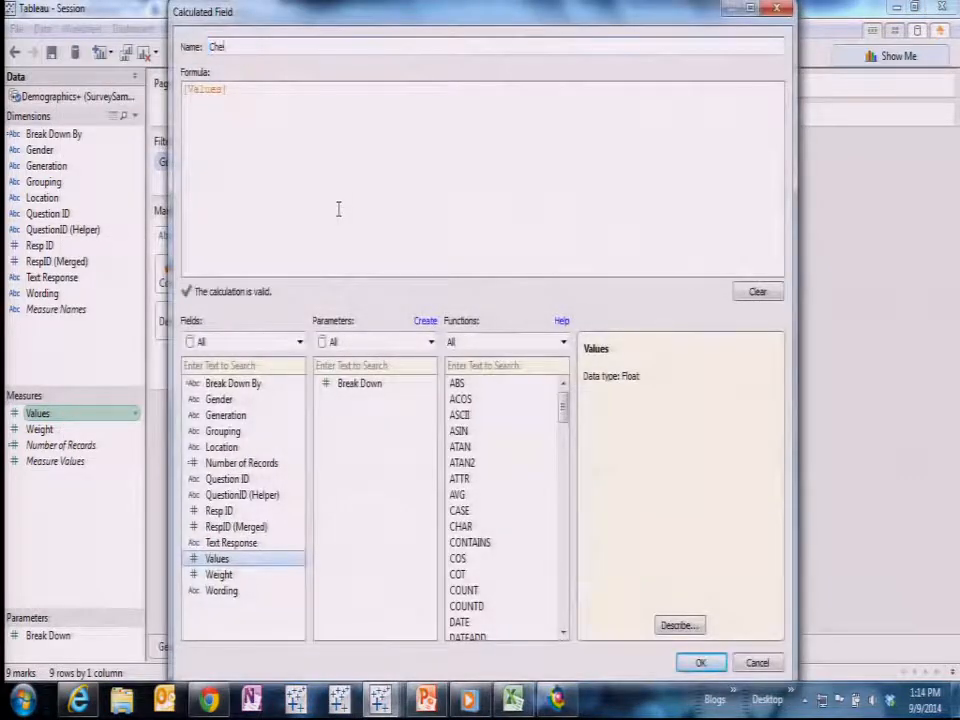
key(BackSpace)
text(ck All Percent)
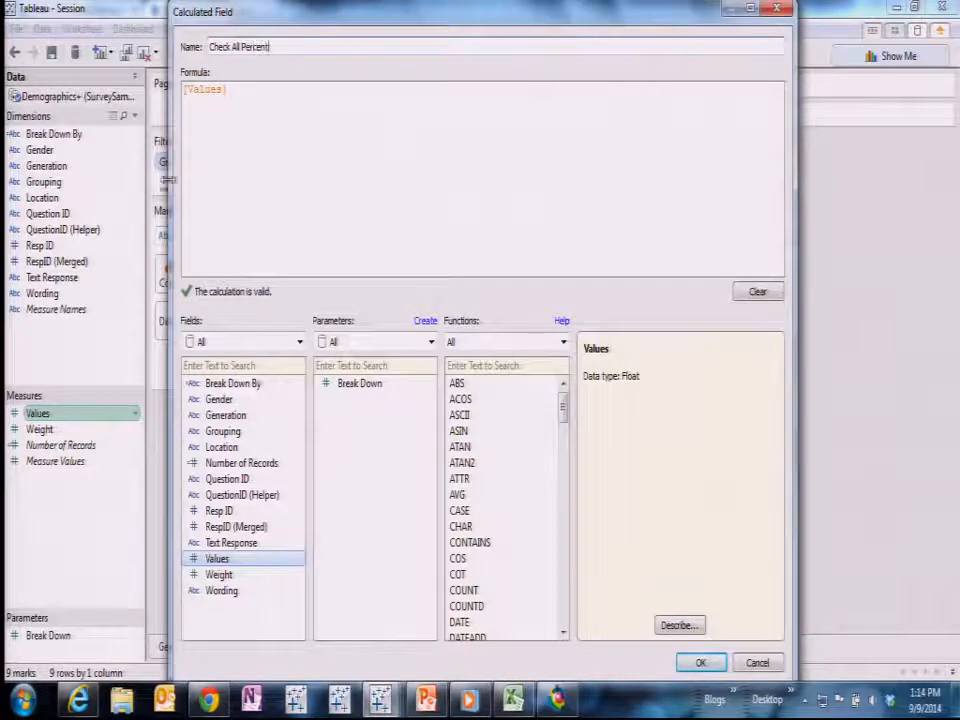
- Expand the Check All Percent formula to IF [Values]=1 then 1 else 0 end
click(187, 90)
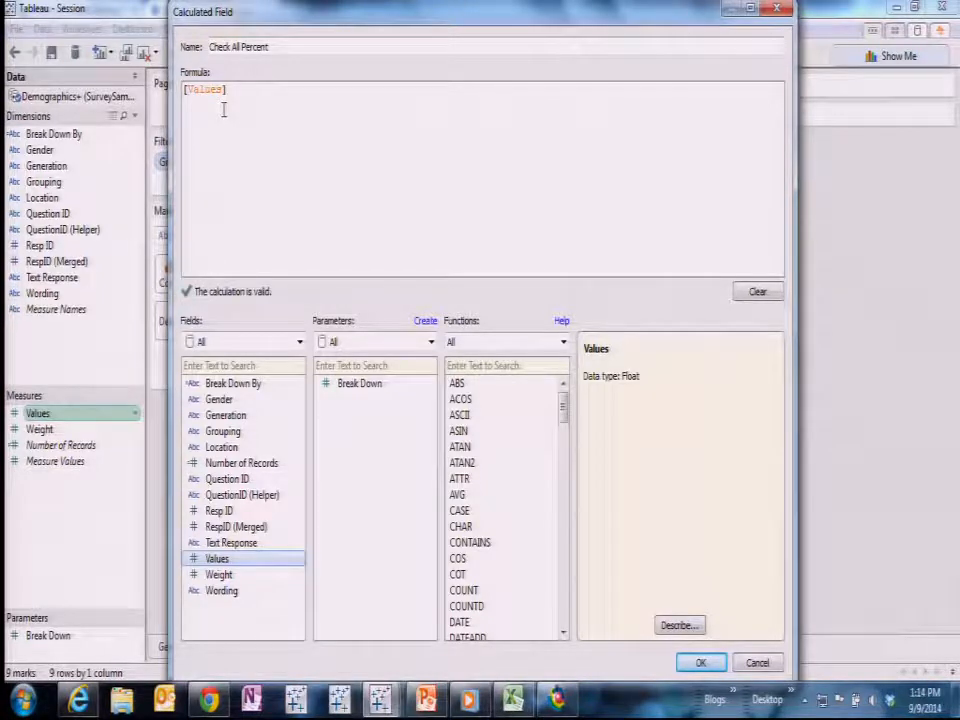
text(IF [Values])
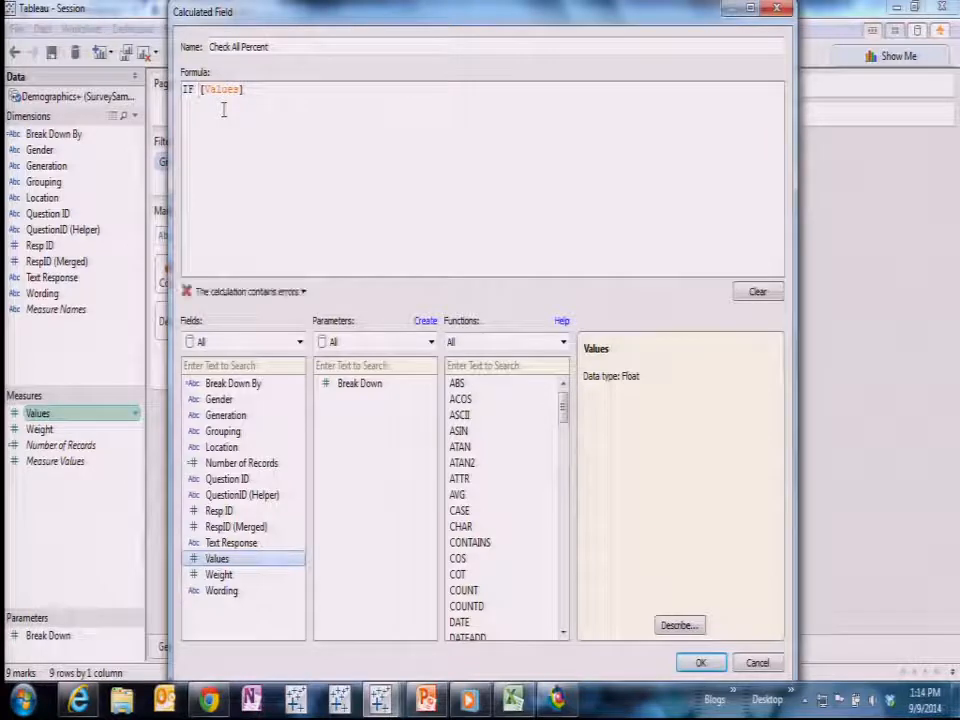
text(=1 then)
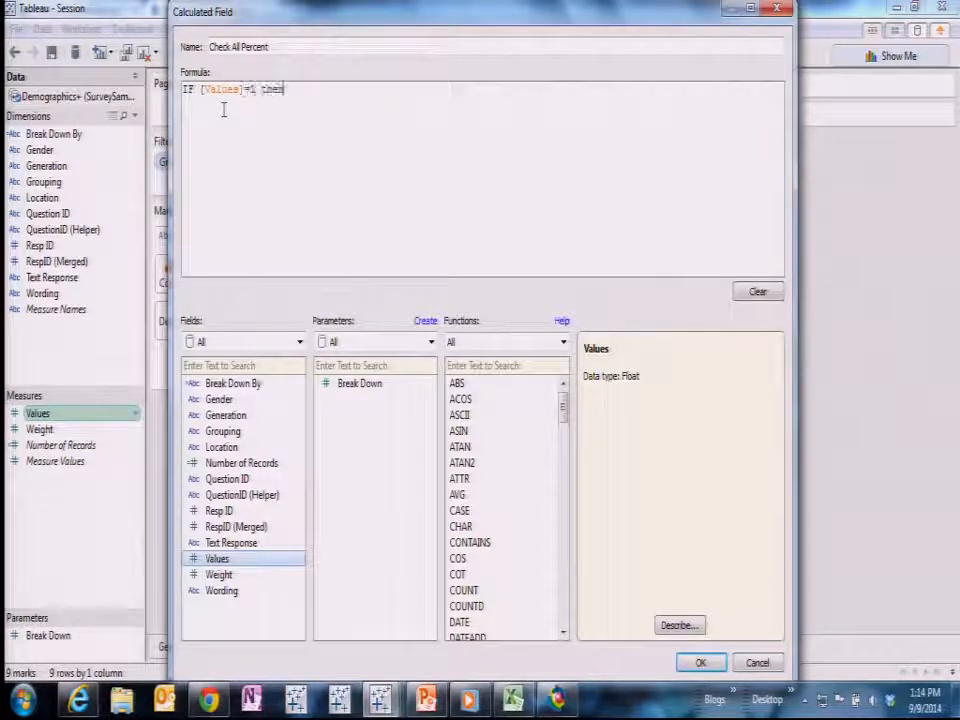
text( 1 else 0)
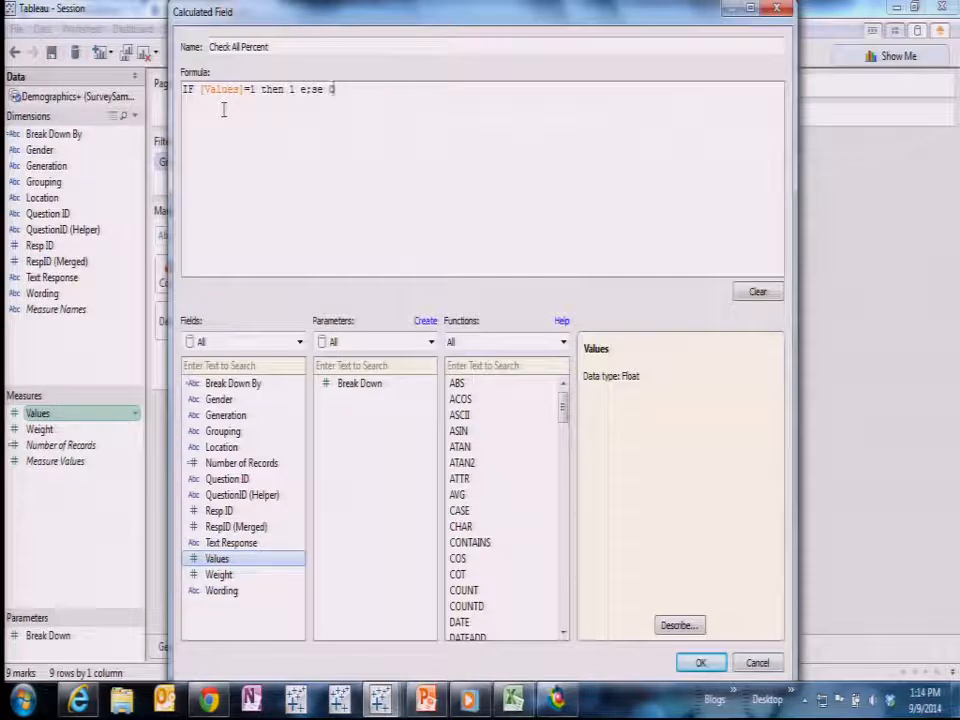
text( end)
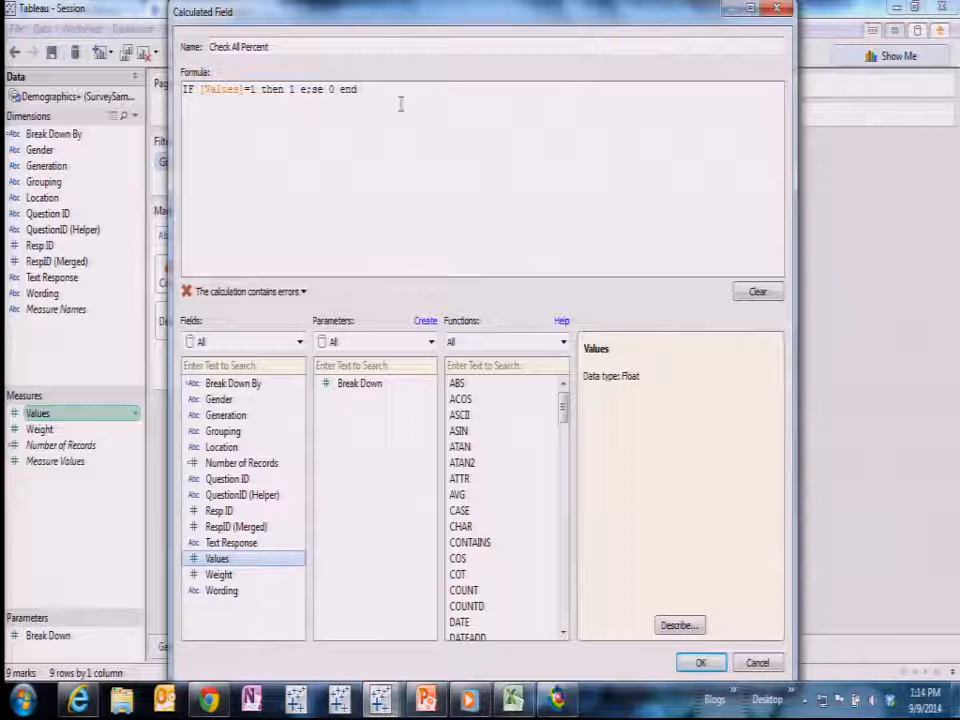
key(BackSpace)
text(l)
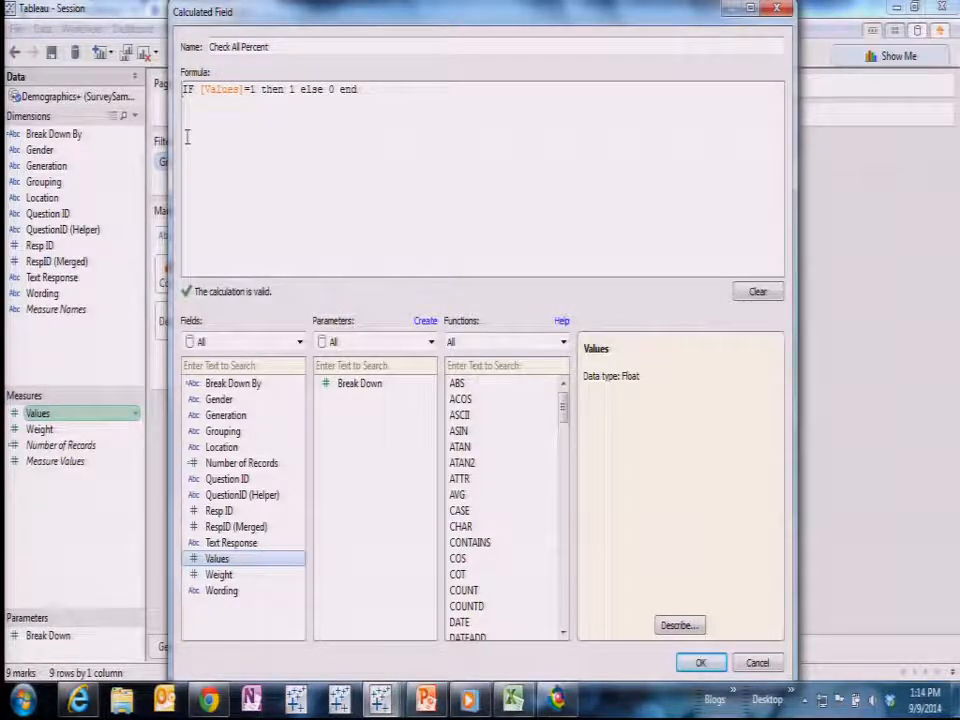
- Wrap the IF expression in sum(), divide it by sum([Number of Records]), and save the calculated field
click(187, 137)
text(sum()
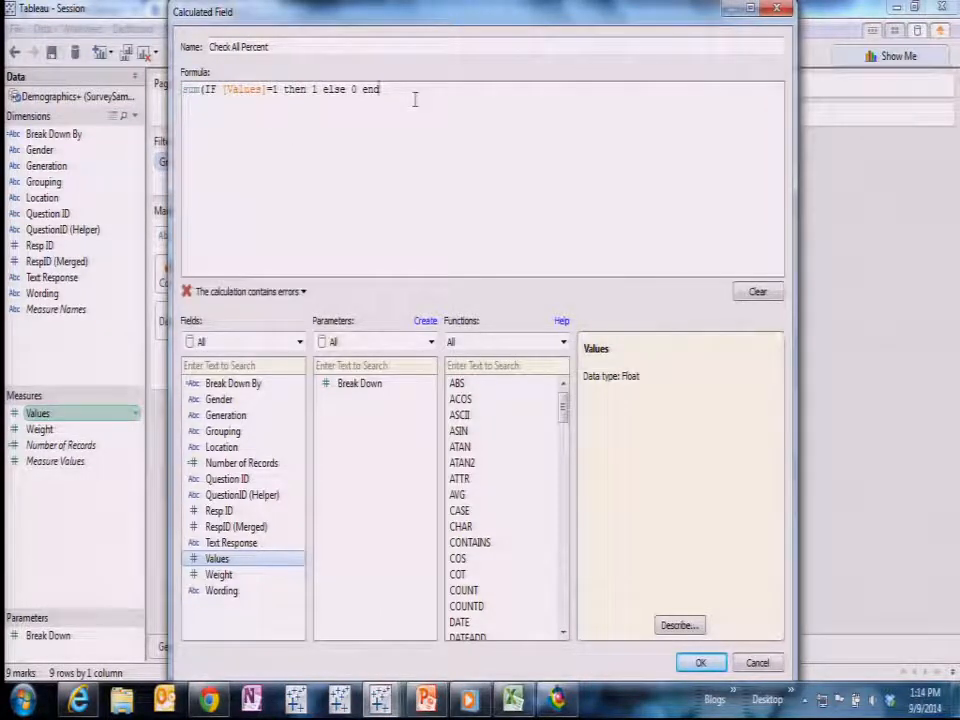
text())
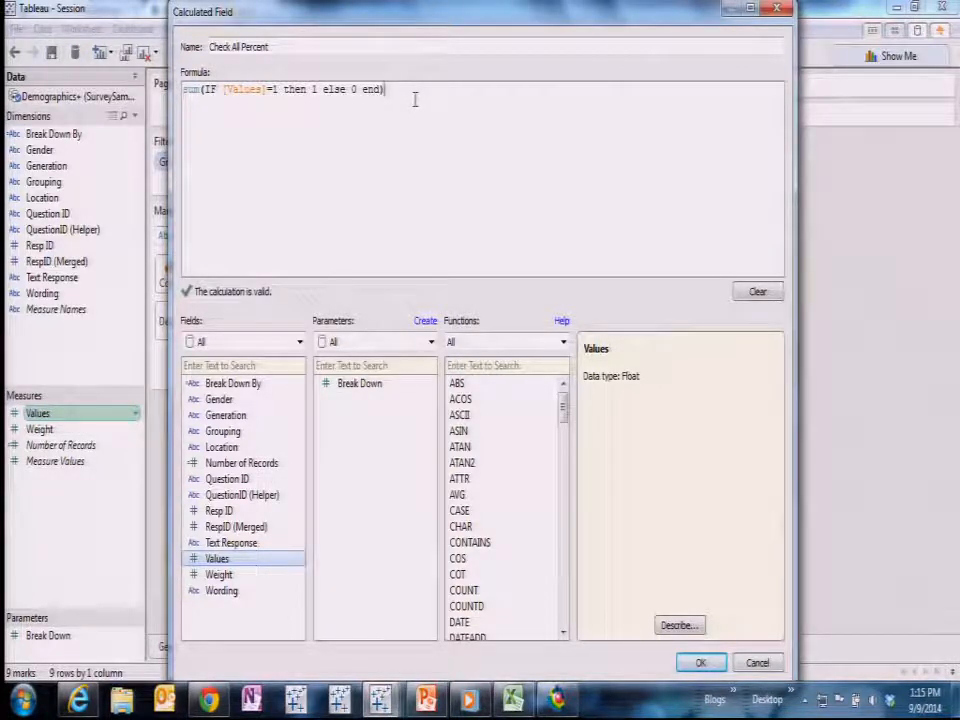
text(/sum()
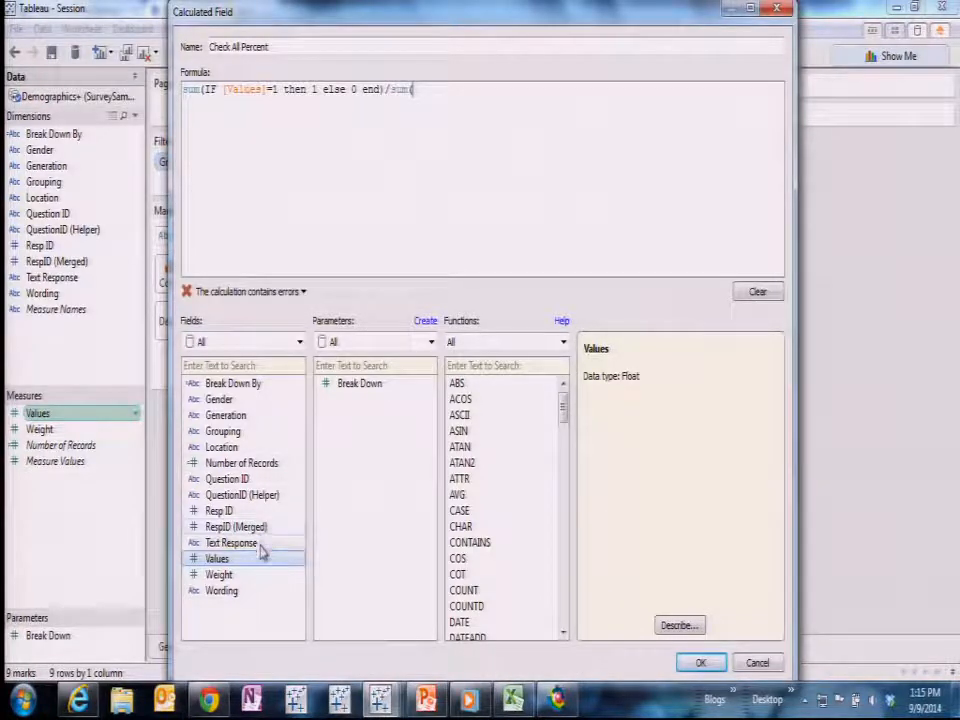
double_click(266, 465)
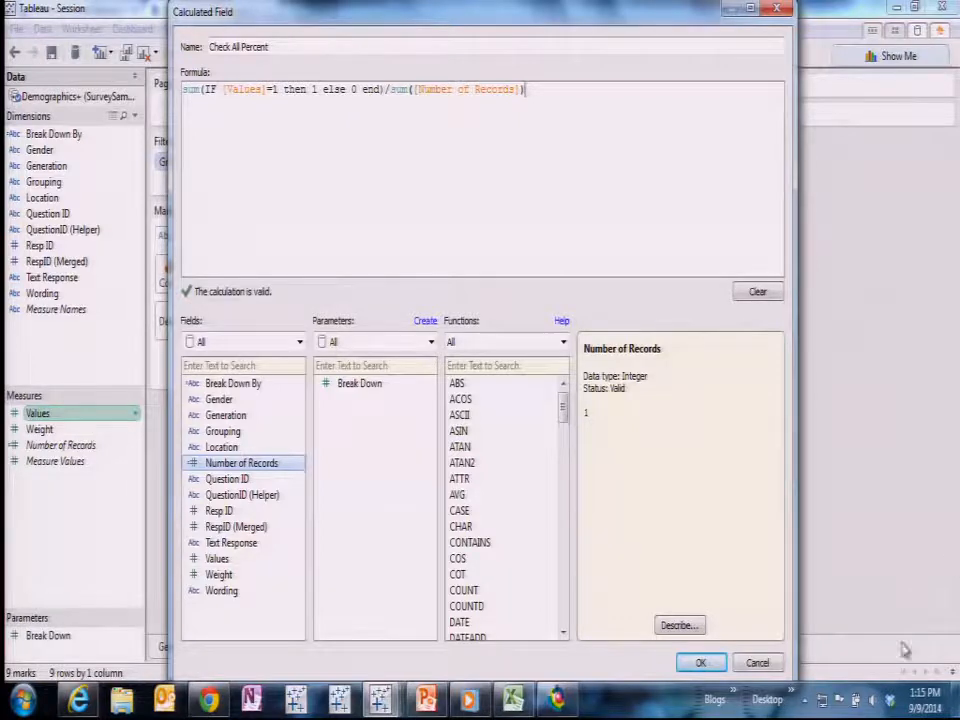
click(701, 663)
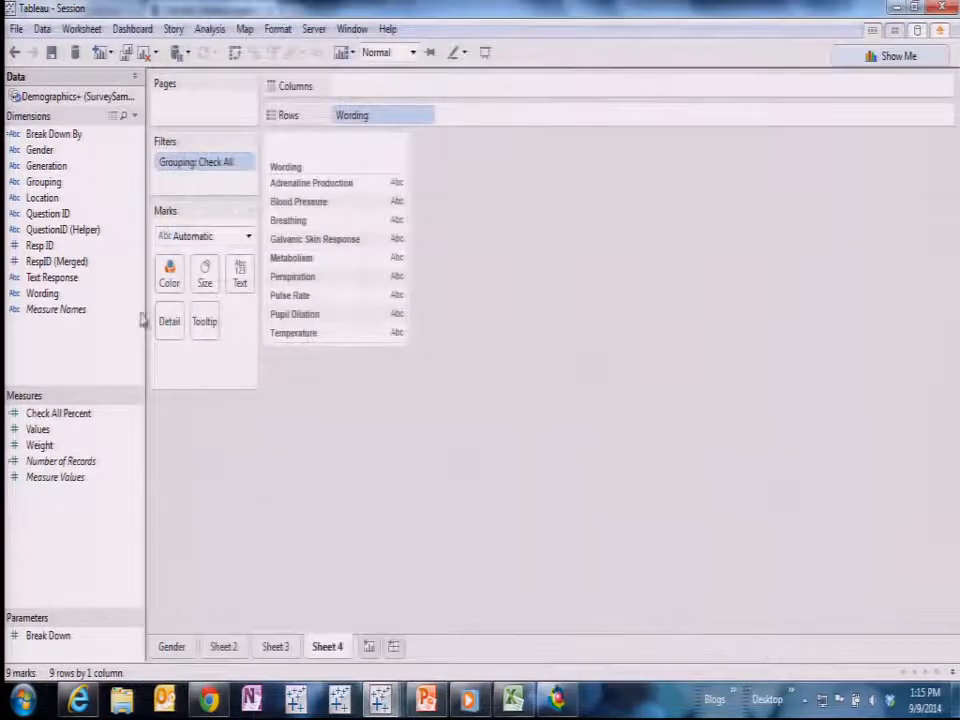
- Plot Check All Percent on Columns as bars, sorted in descending order with mark labels shown
drag(77, 422, 400, 90)
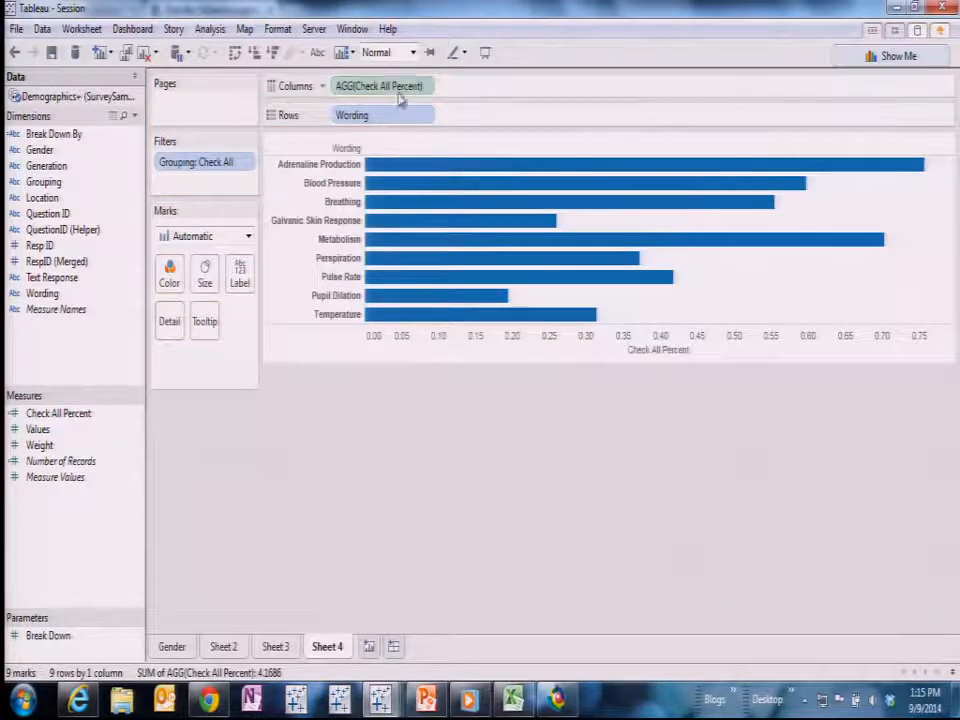
click(272, 53)
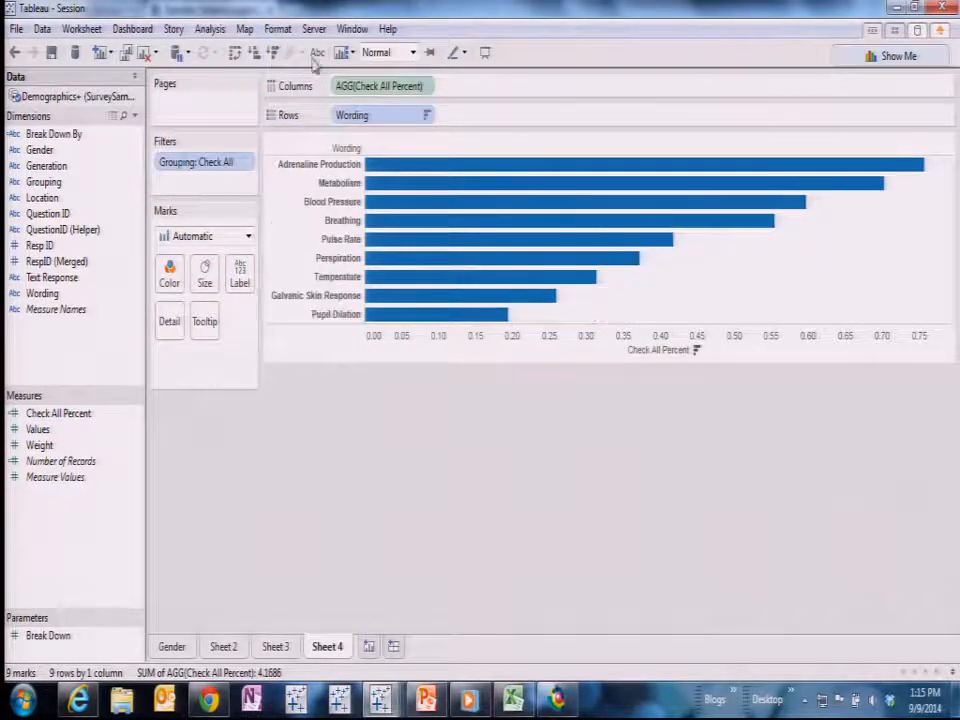
click(316, 52)
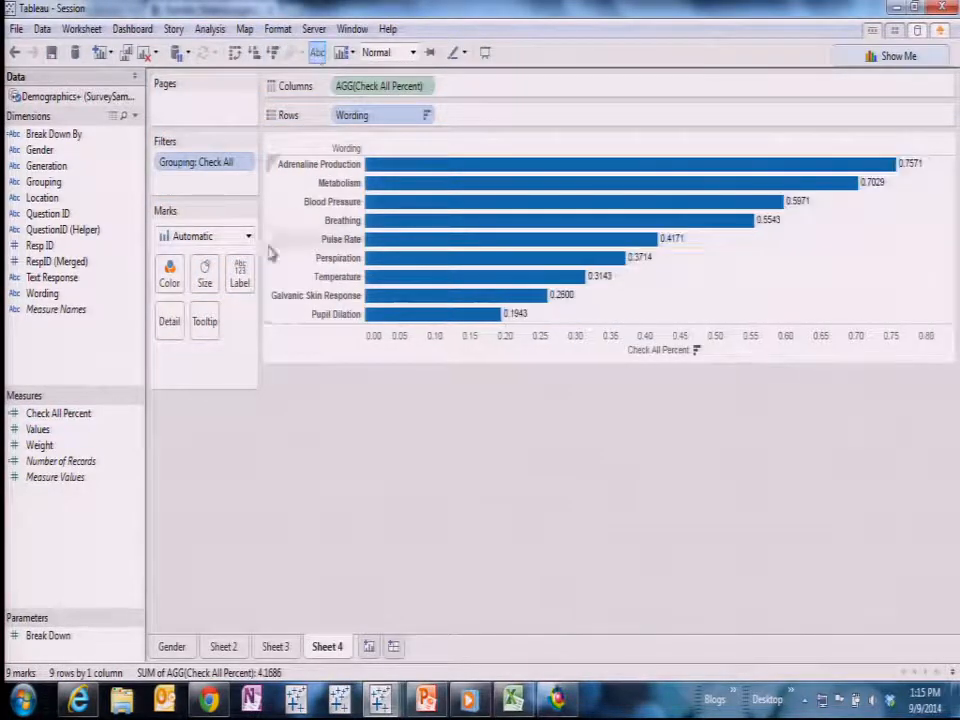
- Set the default number format of Check All Percent to Percentage with zero decimal places
right_click(79, 420)
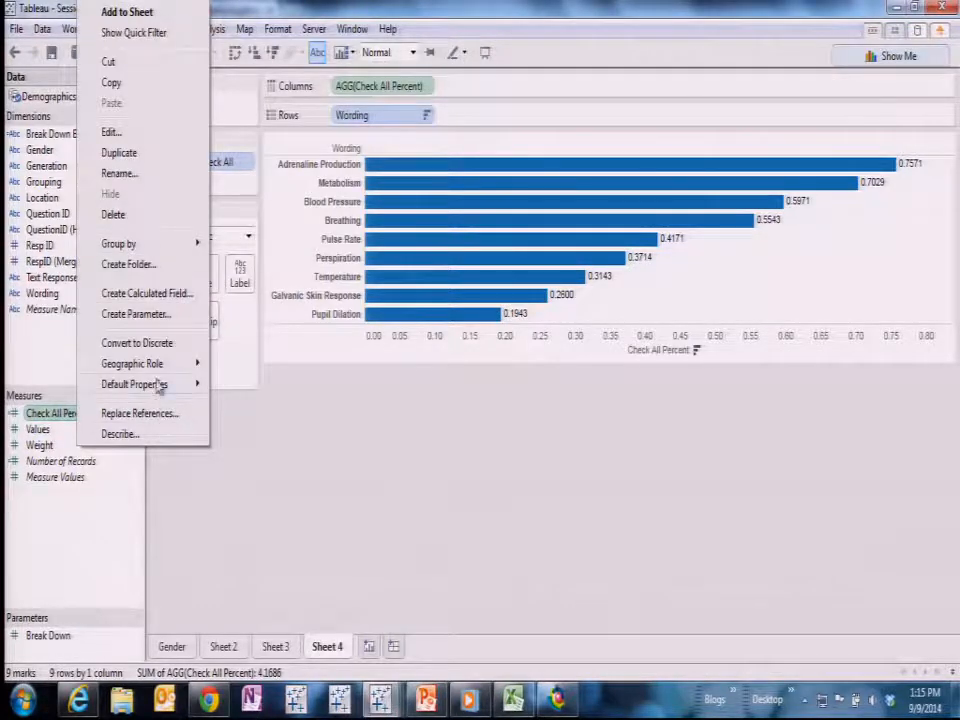
mouse_move(157, 386)
click(264, 430)
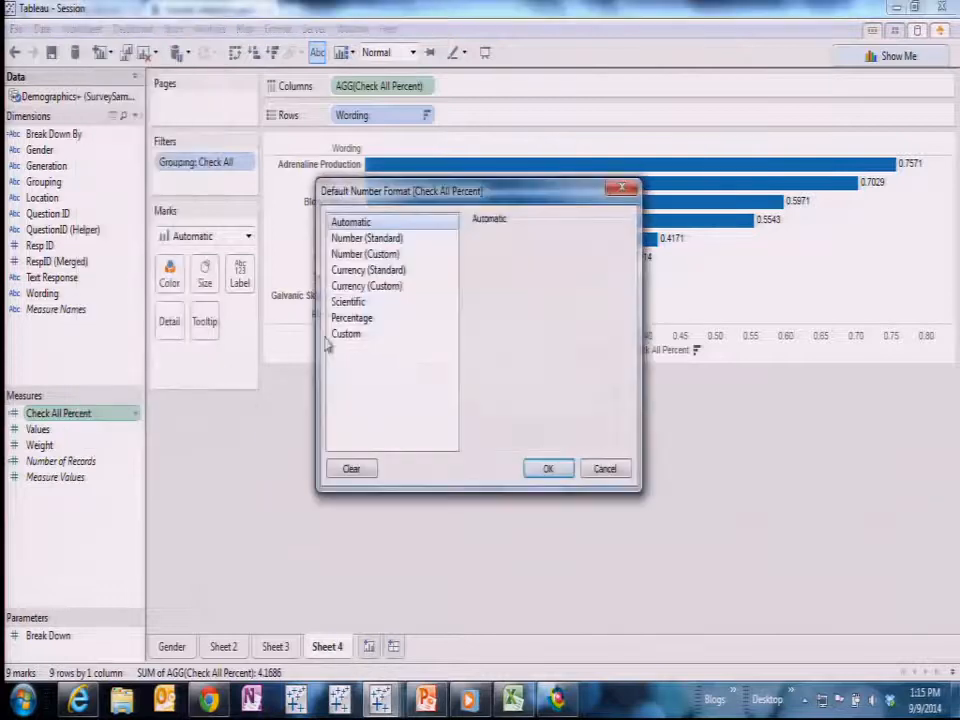
click(368, 318)
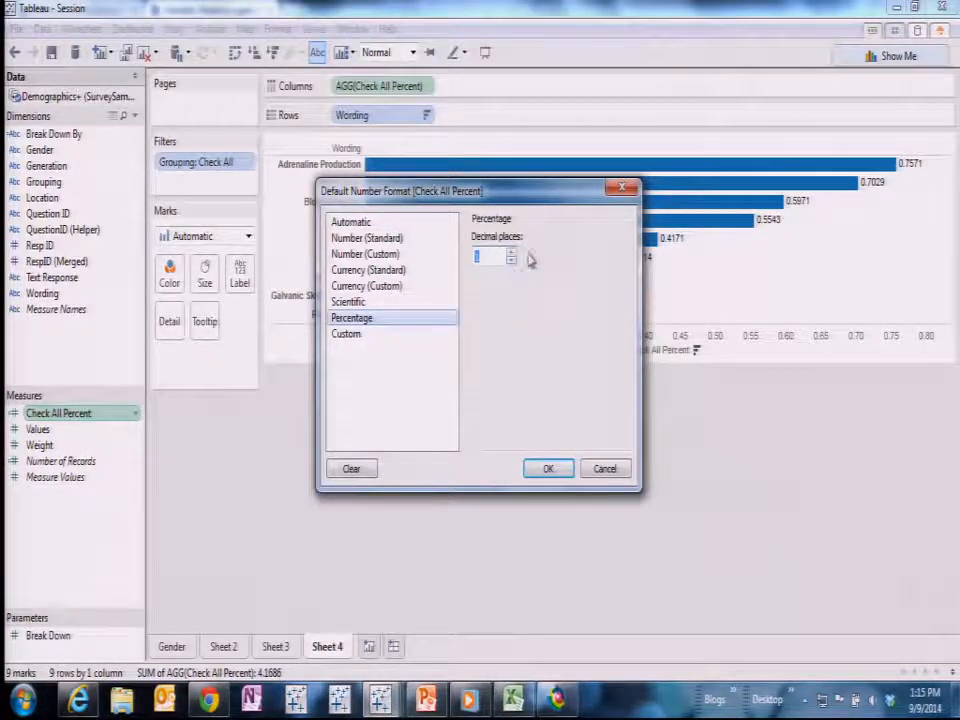
click(540, 472)
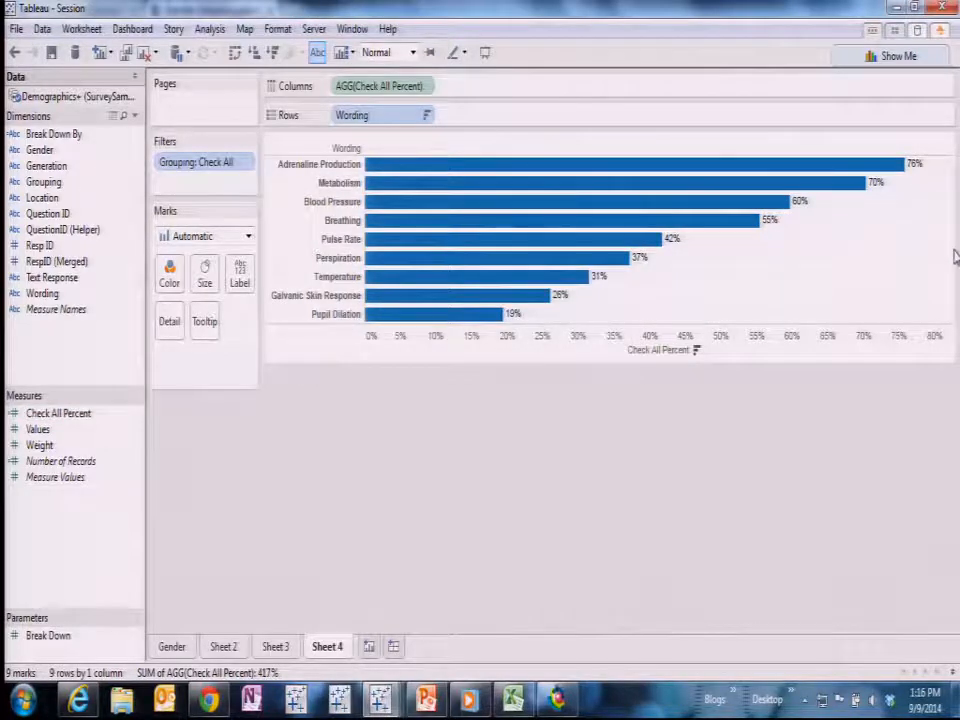
- Narrow the bar chart and split each Wording by adding Break Down By to Rows
drag(953, 257, 652, 262)
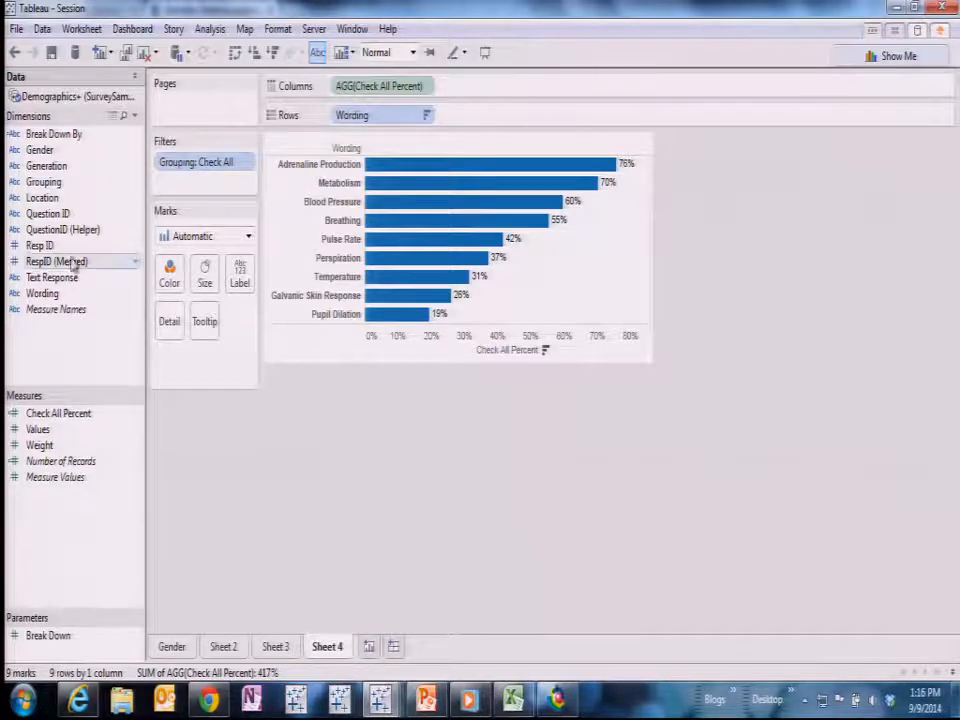
drag(62, 134, 489, 119)
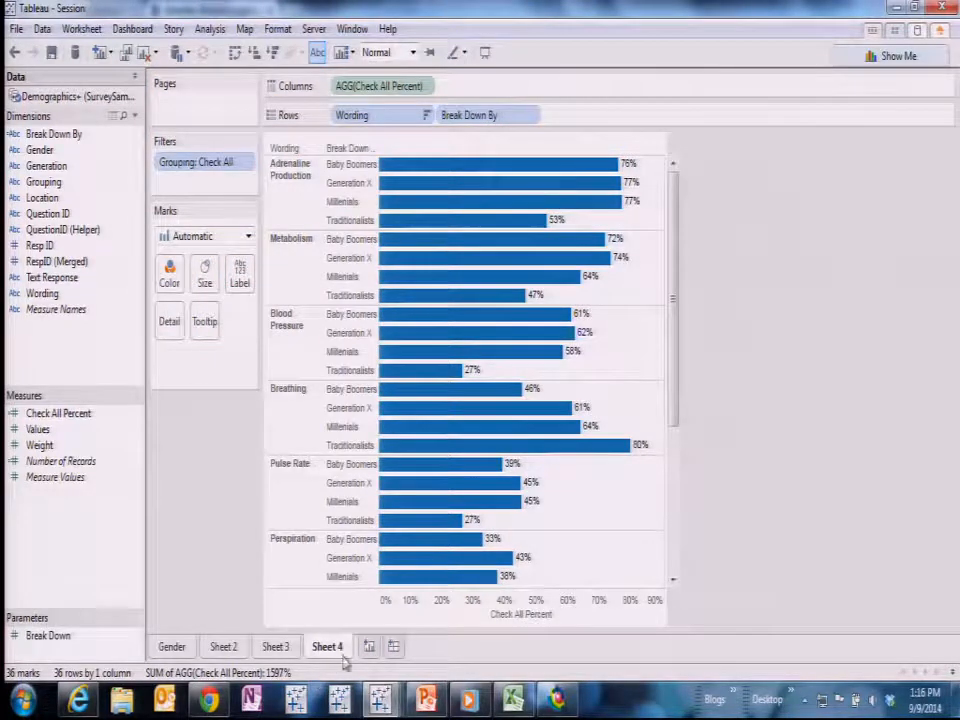
- Switch to the DataRevelations survey workbook and view the weighted "What do you measure? Check all that apply" worksheet
mouse_move(380, 697)
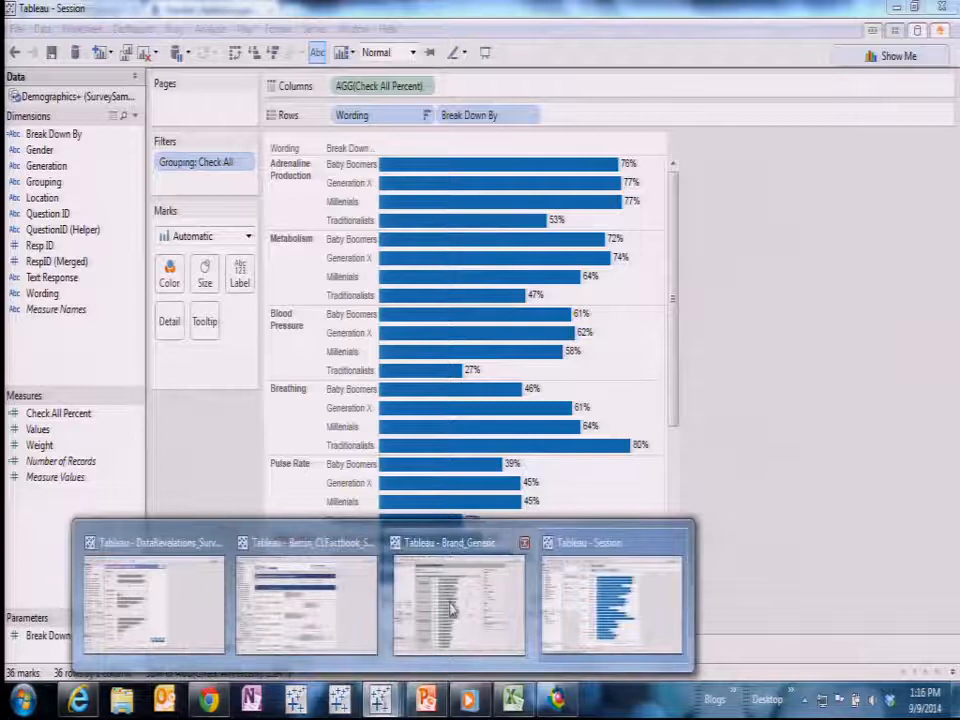
click(202, 628)
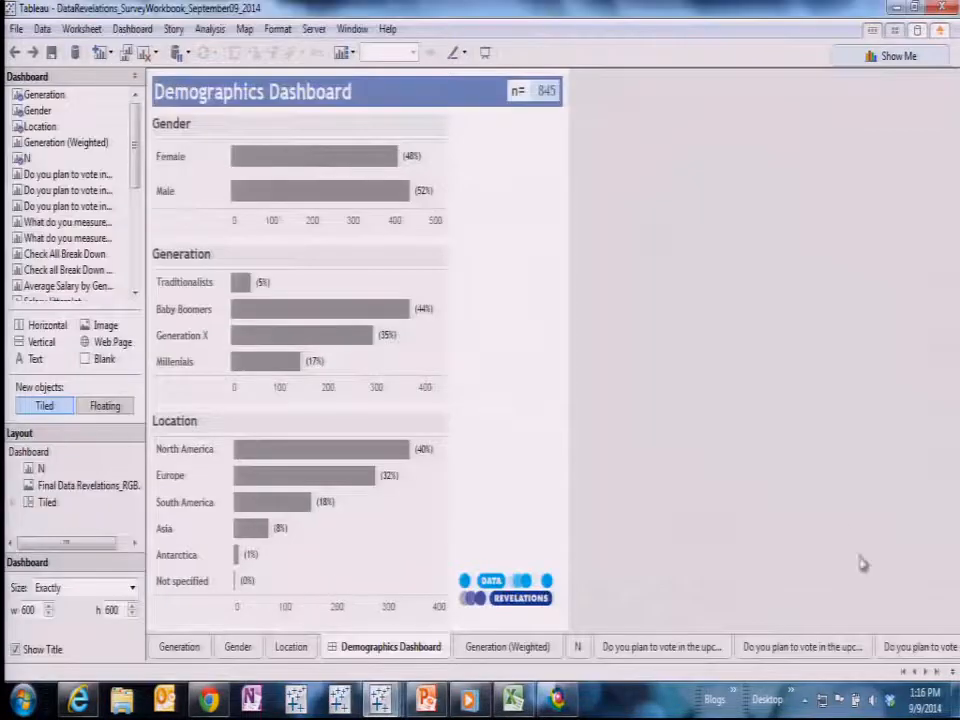
click(910, 647)
click(920, 649)
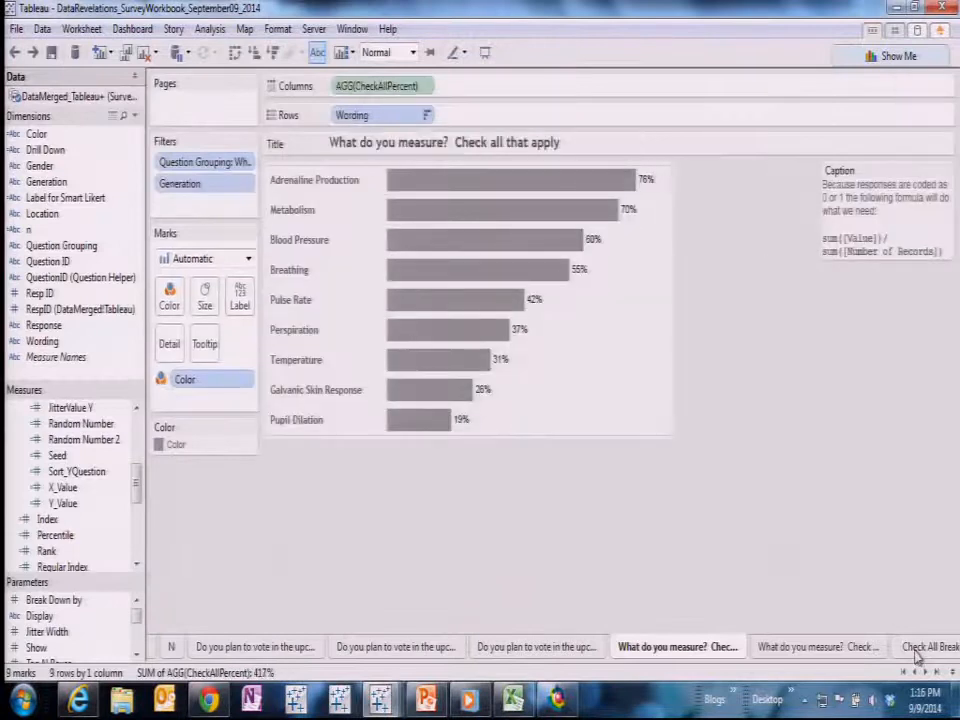
click(863, 651)
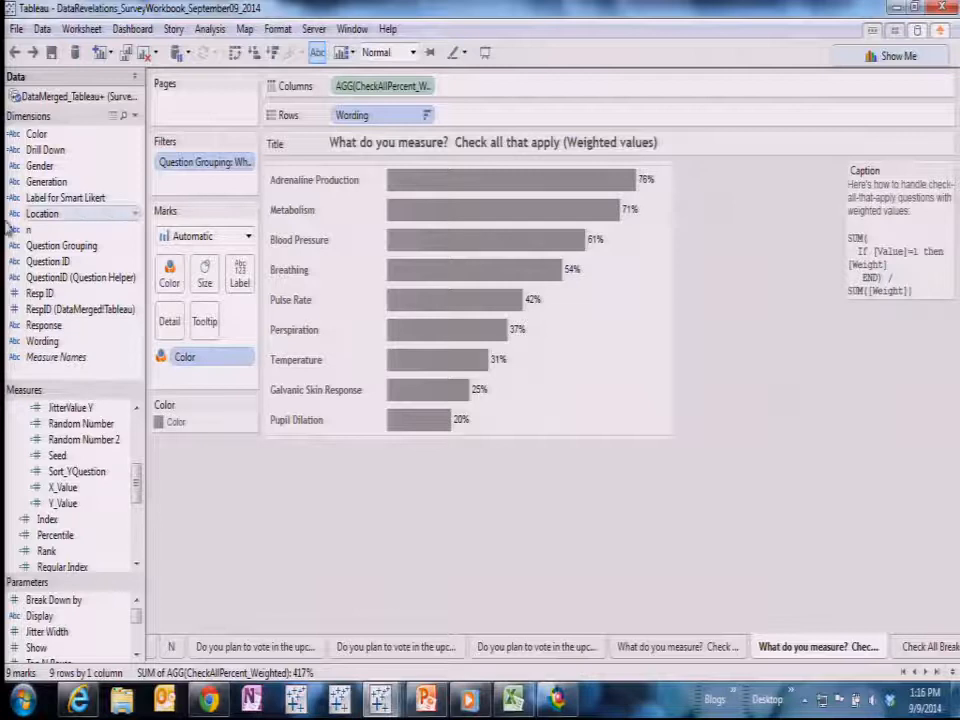
- Examine the CheckAllPercent_Weighted formula in the Check All That Apply folder, and close it without changes
drag(138, 487, 135, 424)
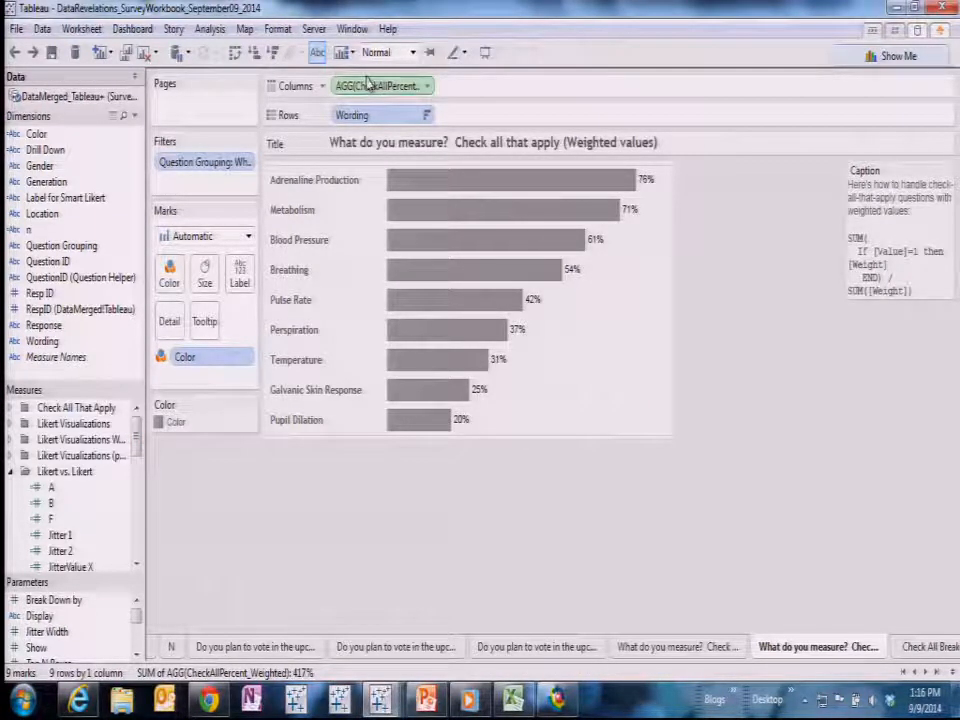
click(10, 407)
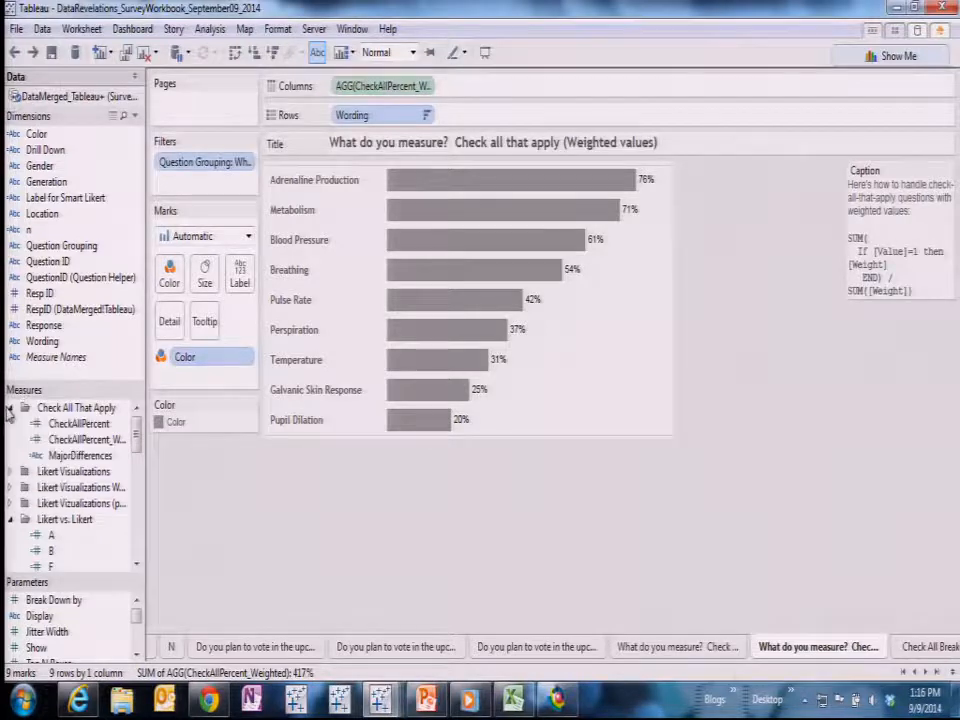
right_click(100, 439)
click(163, 137)
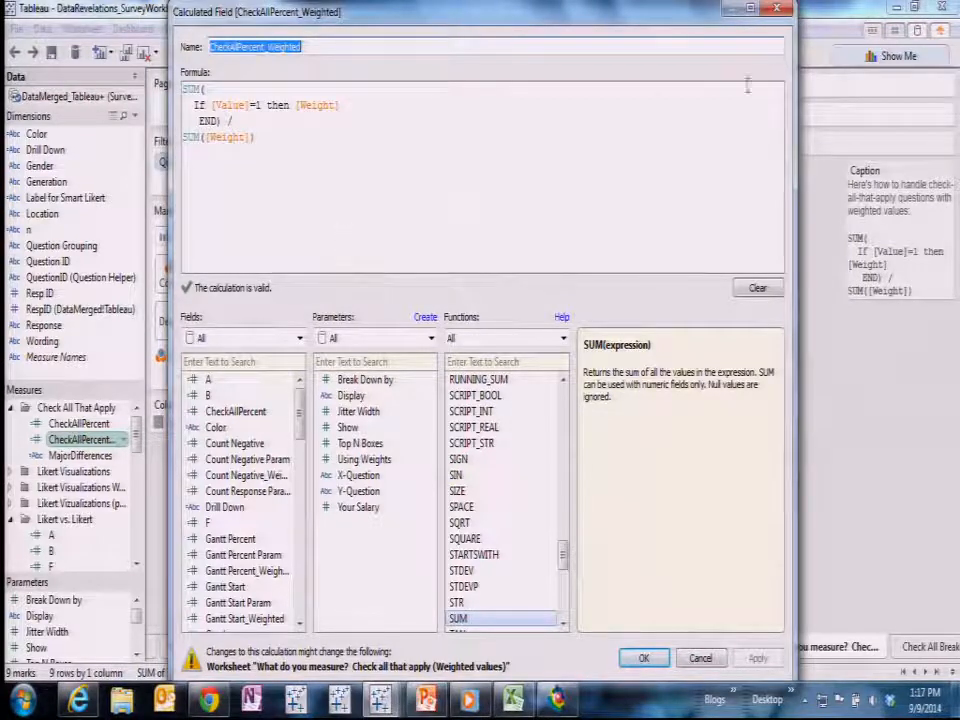
click(779, 11)
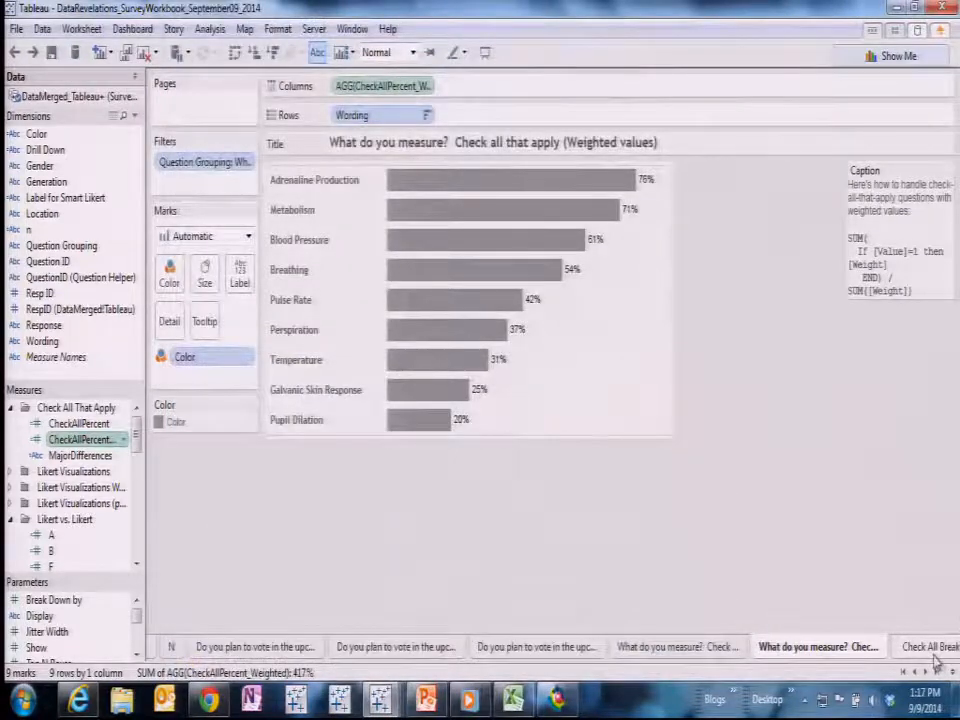
- On the Check All Break Down worksheet, set Break Down by to Gender and review the male and female percentages
click(928, 647)
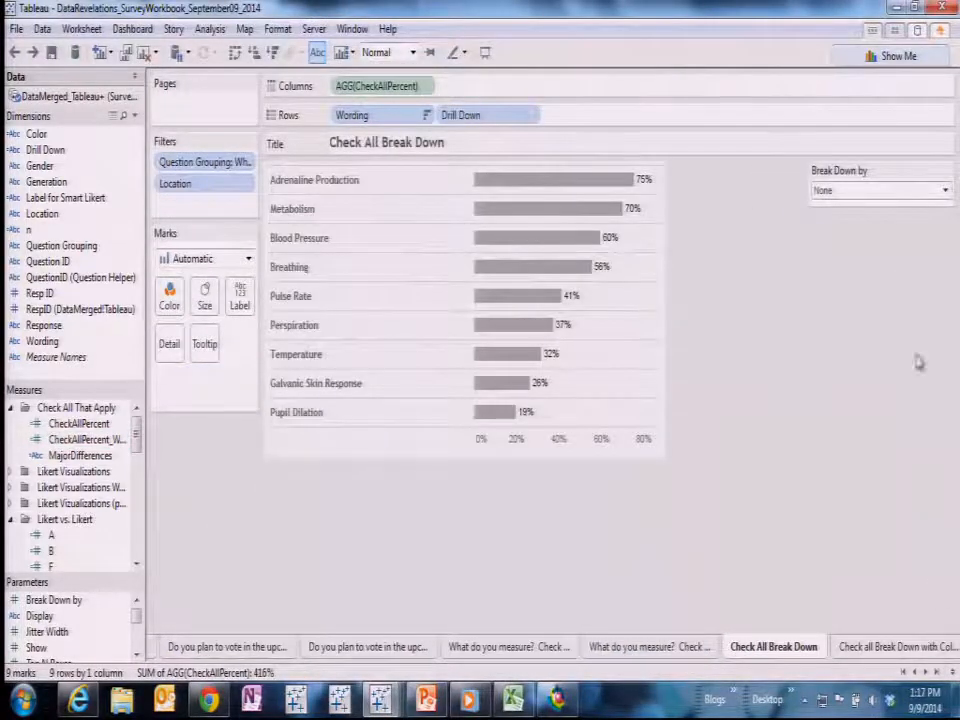
click(944, 190)
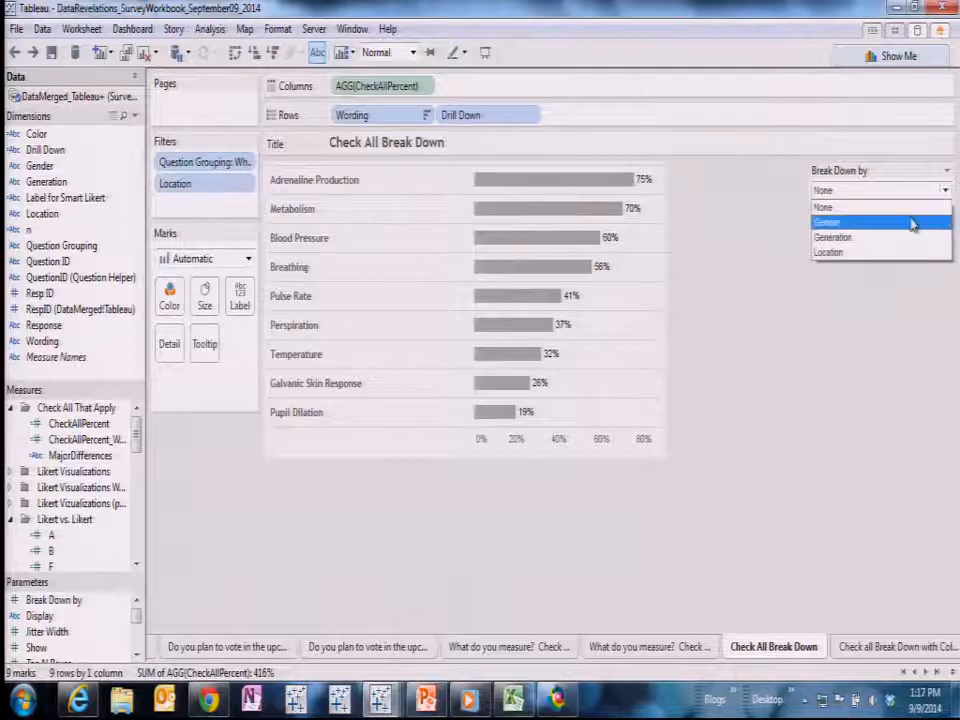
click(912, 223)
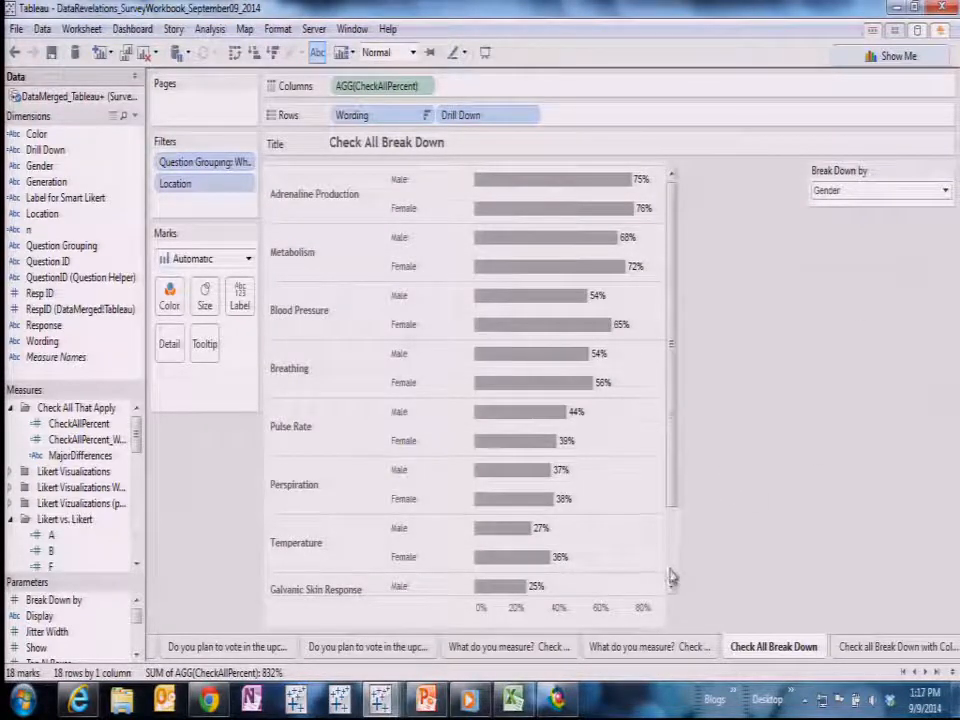
scroll(671, 574, down, 3)
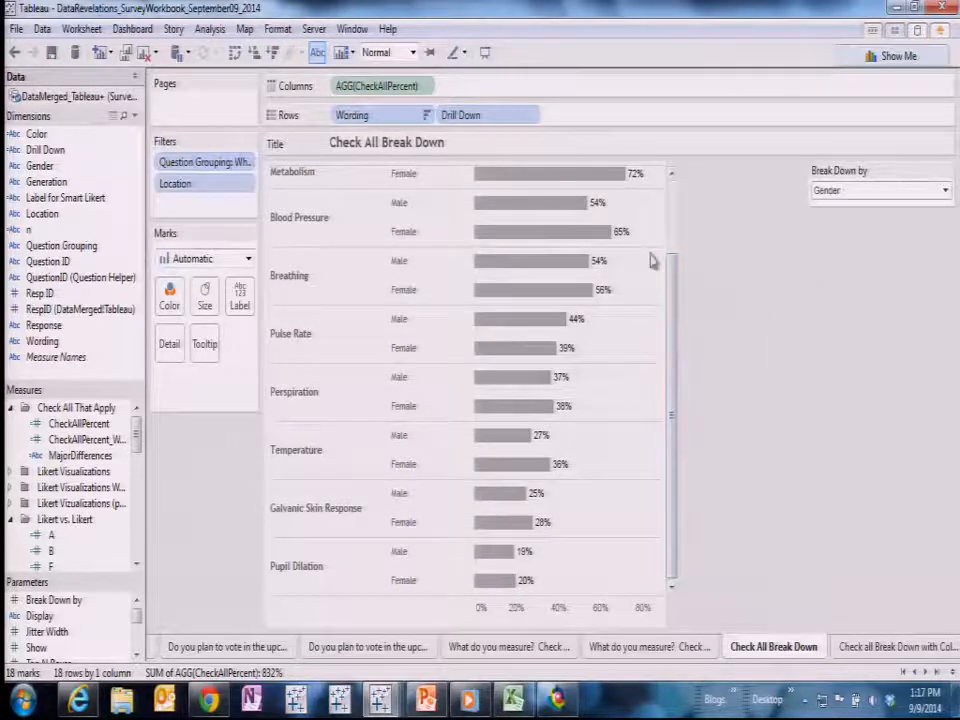
- Compare the plain Check All Break Down worksheet with the Check all Break Down with Color Highlighting version
click(858, 648)
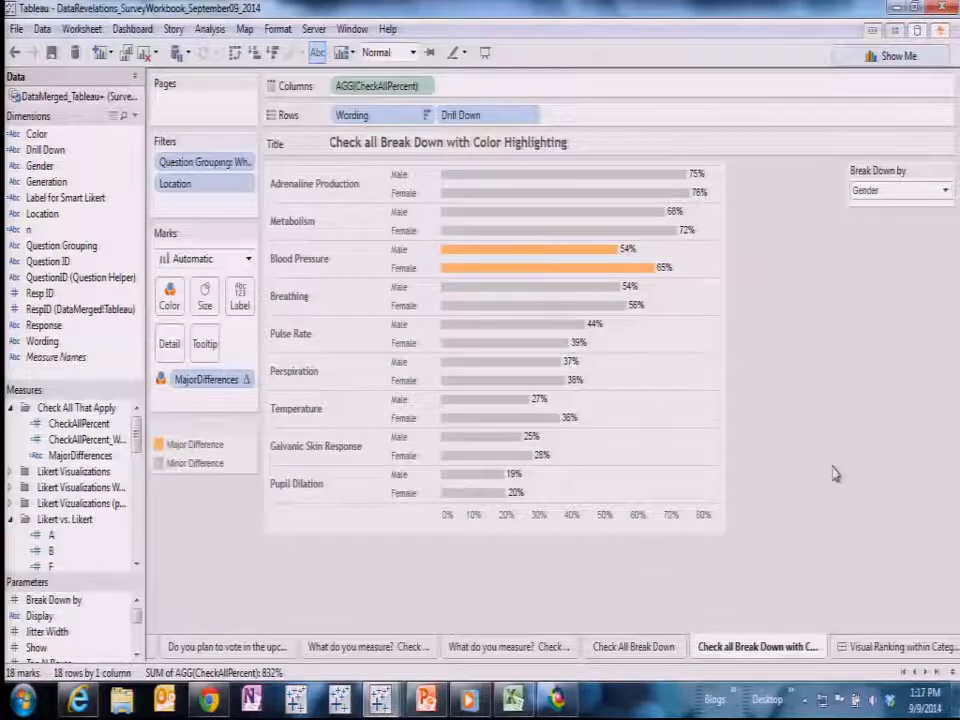
click(646, 656)
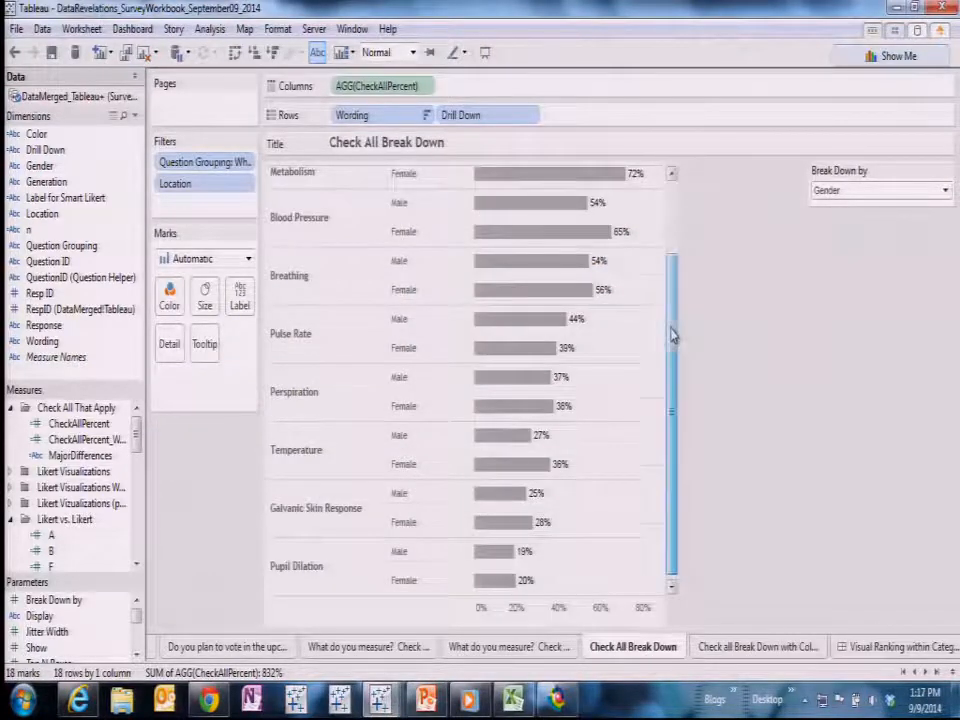
scroll(673, 336, up, 3)
drag(315, 282, 313, 274)
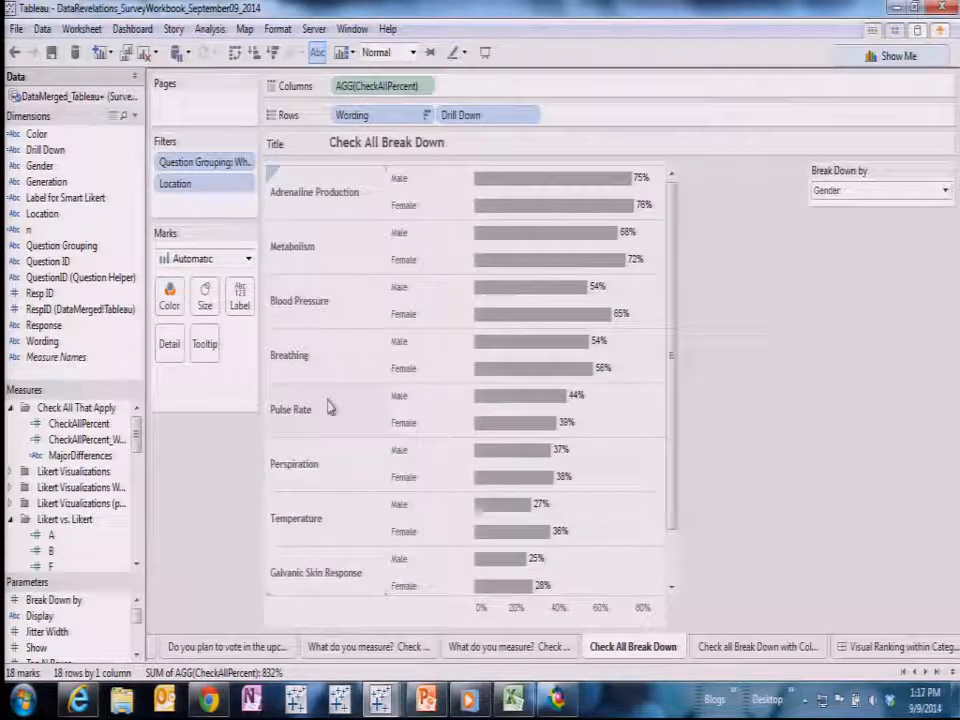
click(768, 648)
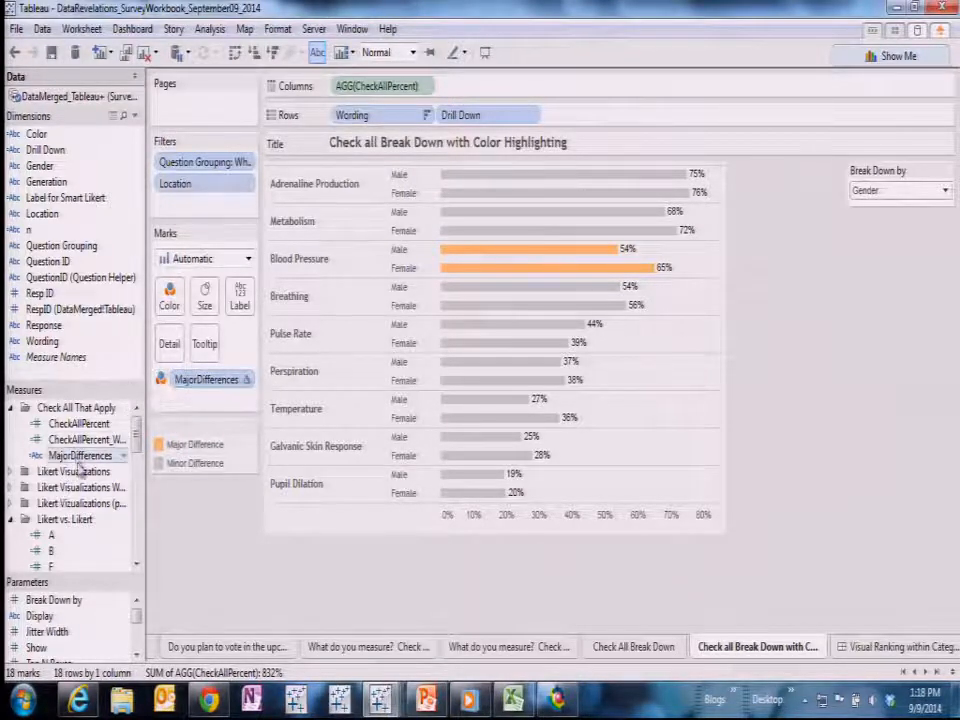
- Examine the MajorDifferences formula in the Check All That Apply folder, and close it without changes
right_click(79, 458)
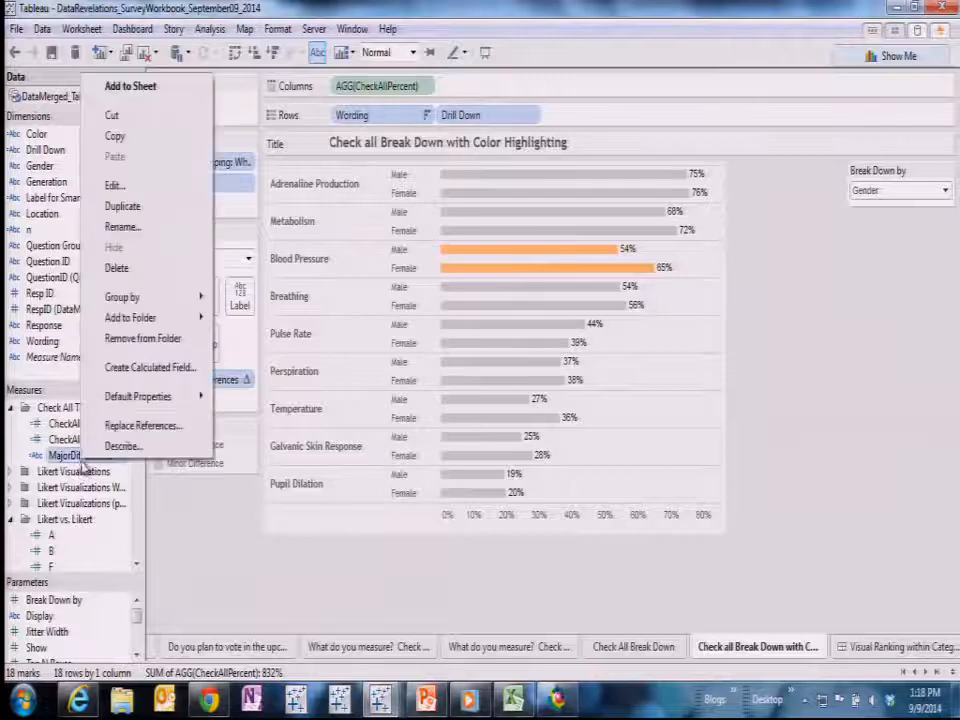
click(113, 187)
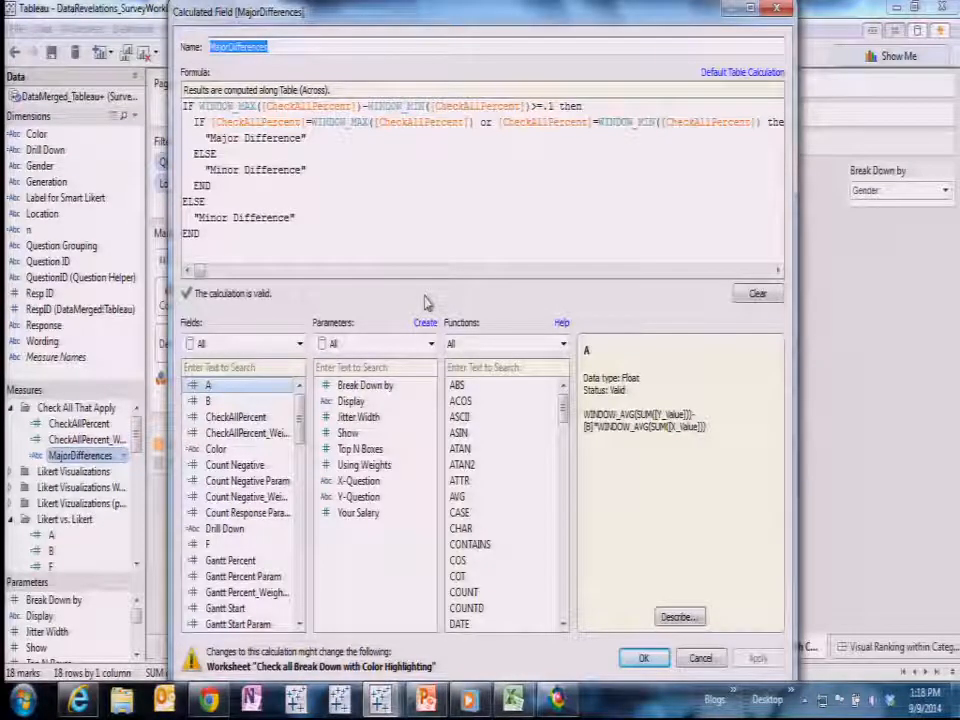
drag(246, 120, 242, 108)
click(263, 123)
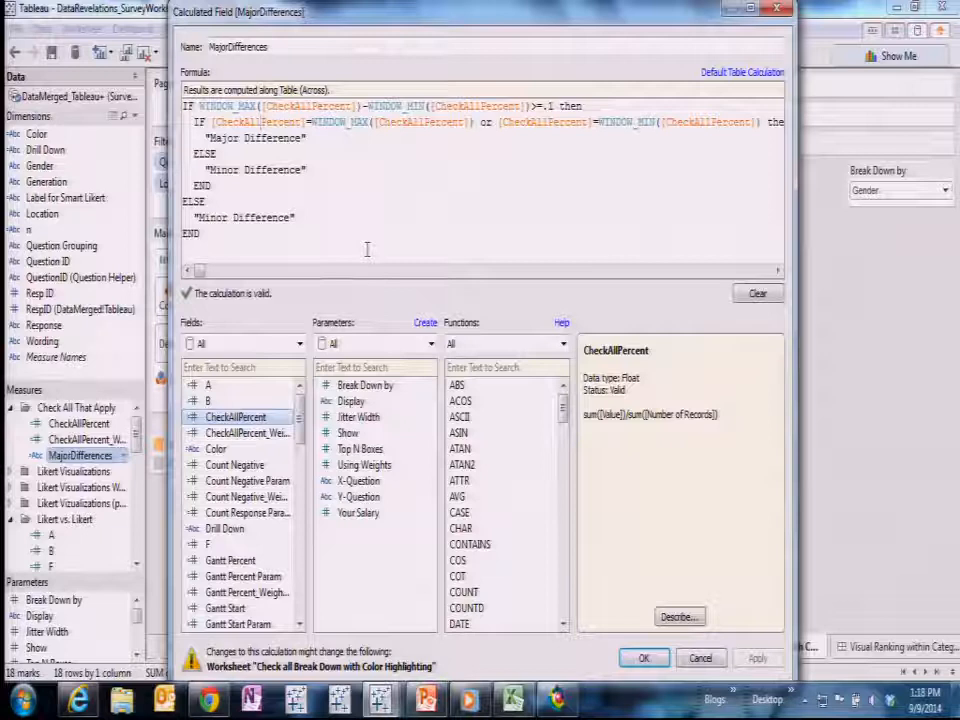
click(779, 10)
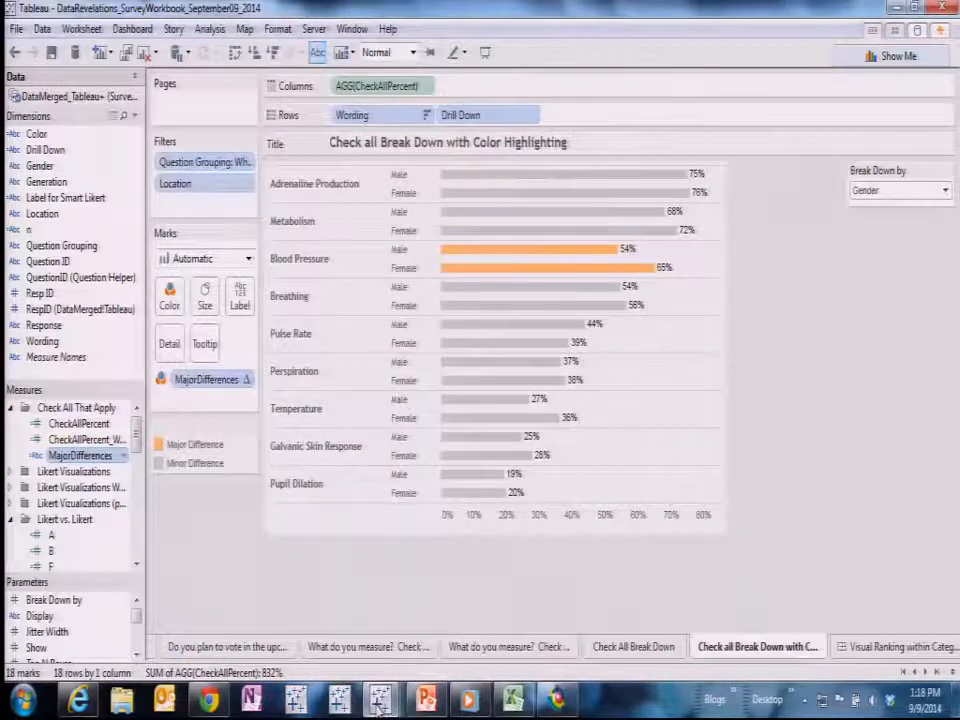
- Switch to the Deloitte human capital trends page in Chrome and open its Top 5 human capital trends dashboard
mouse_move(378, 705)
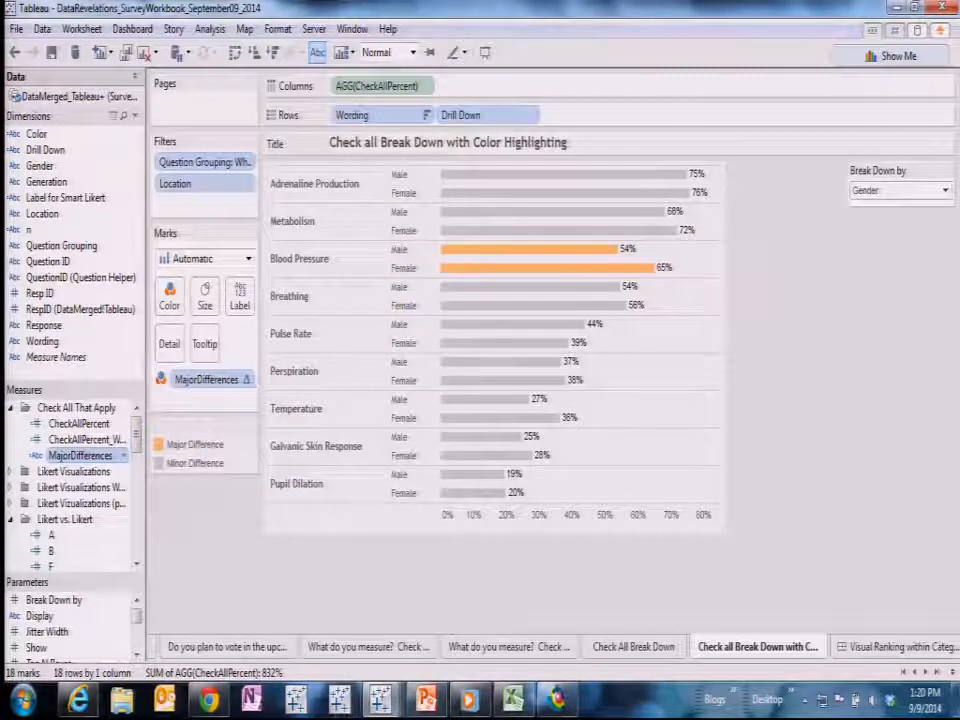
click(226, 703)
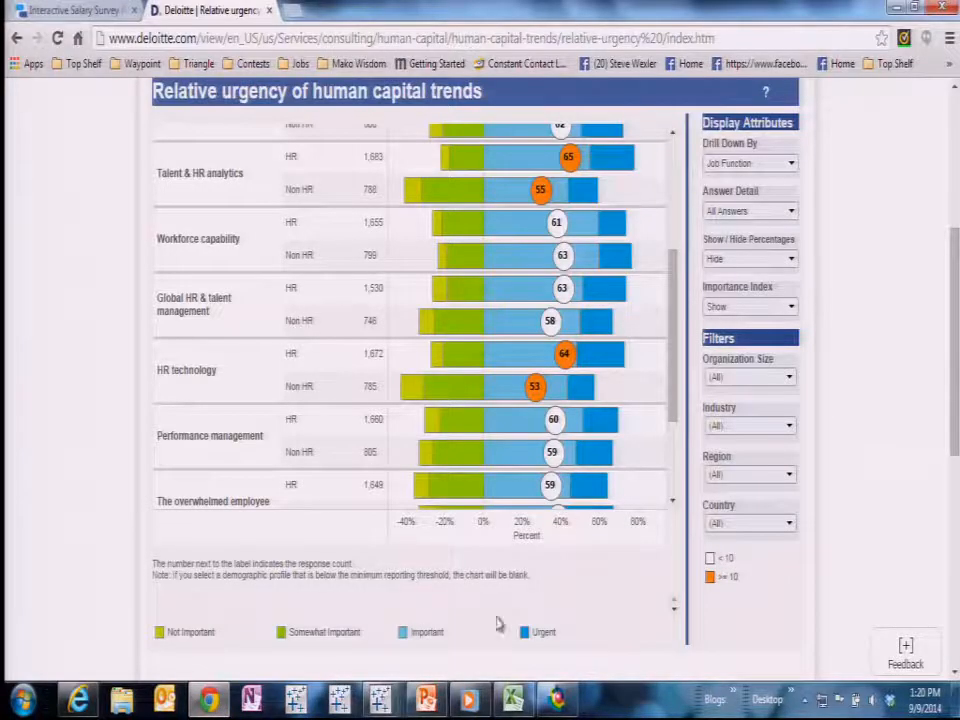
scroll(495, 516, down, 3)
scroll(650, 568, down, 3)
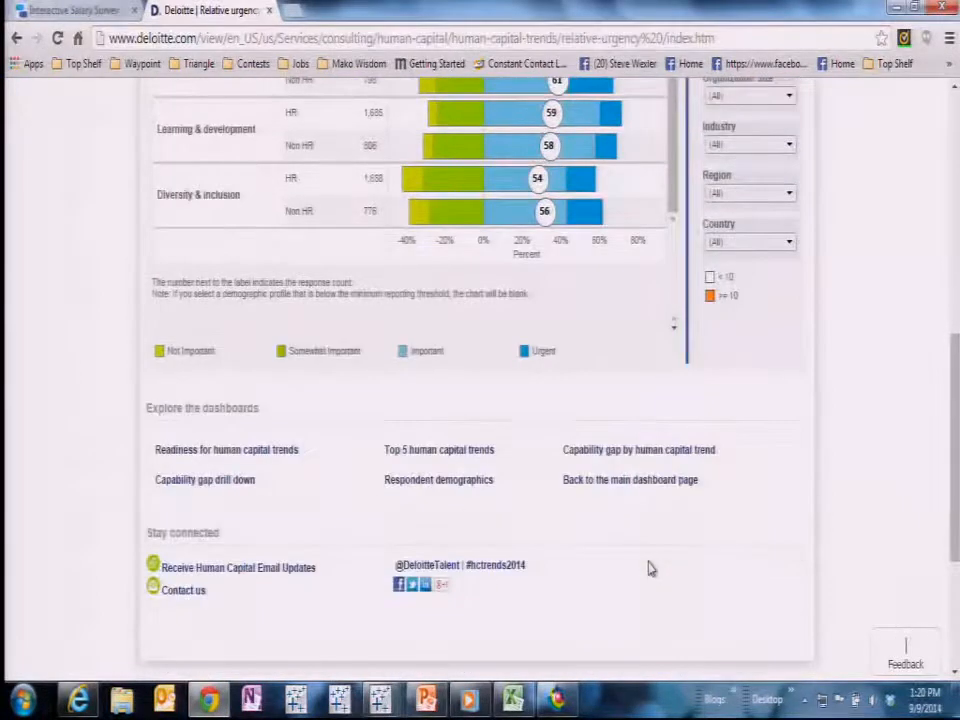
click(448, 451)
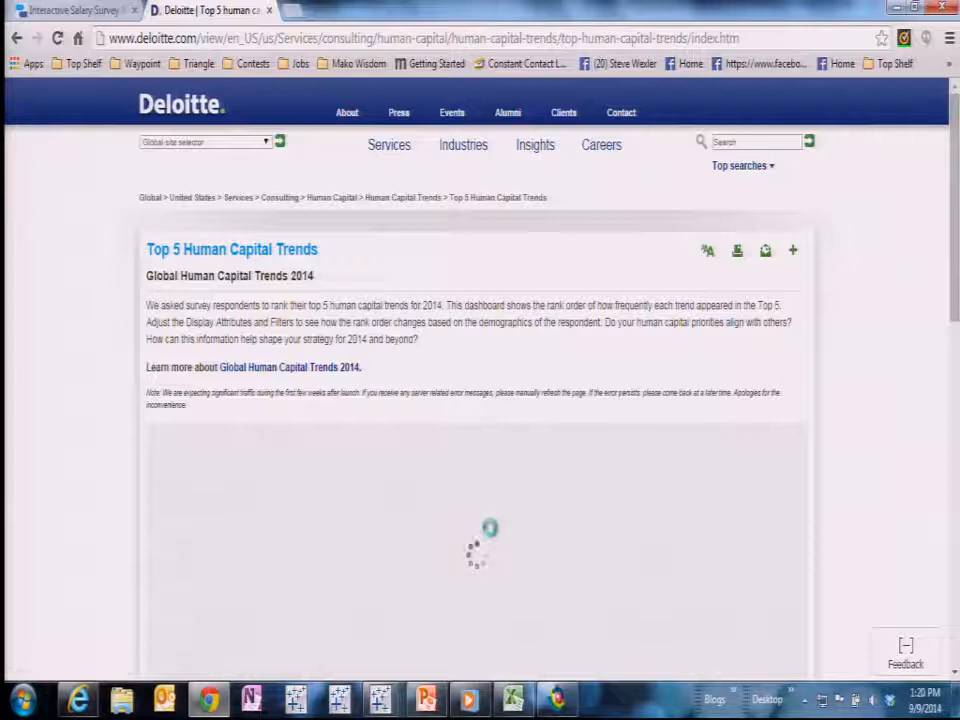
- Highlight Workforce capability, Leadership and Retention & engagement in turn across the regional rankings, then clear the highlight
scroll(464, 510, down, 3)
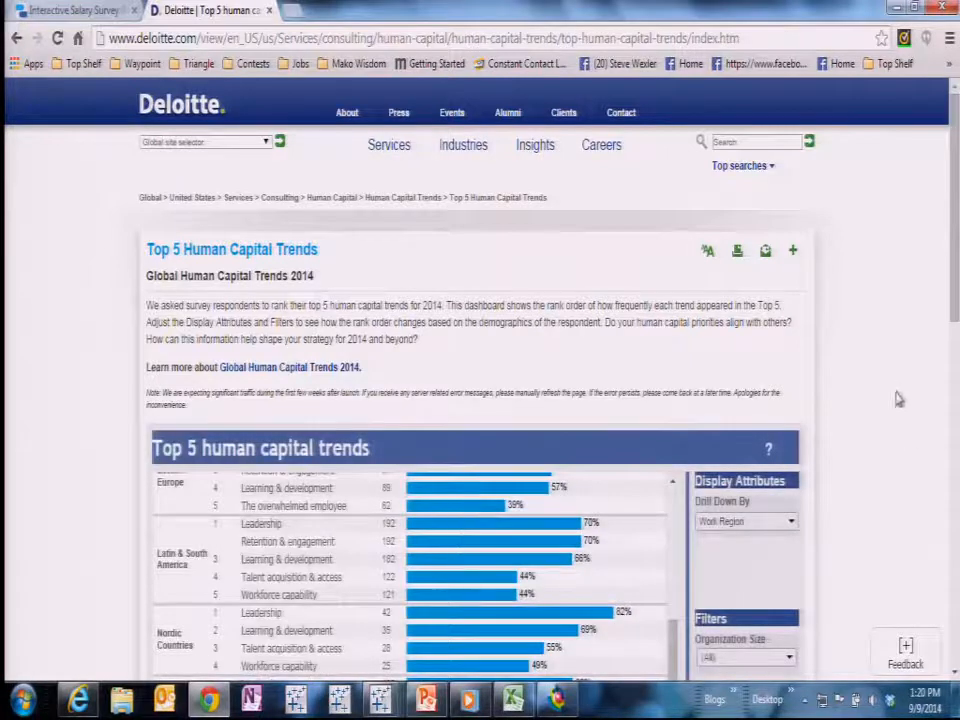
drag(953, 242, 830, 284)
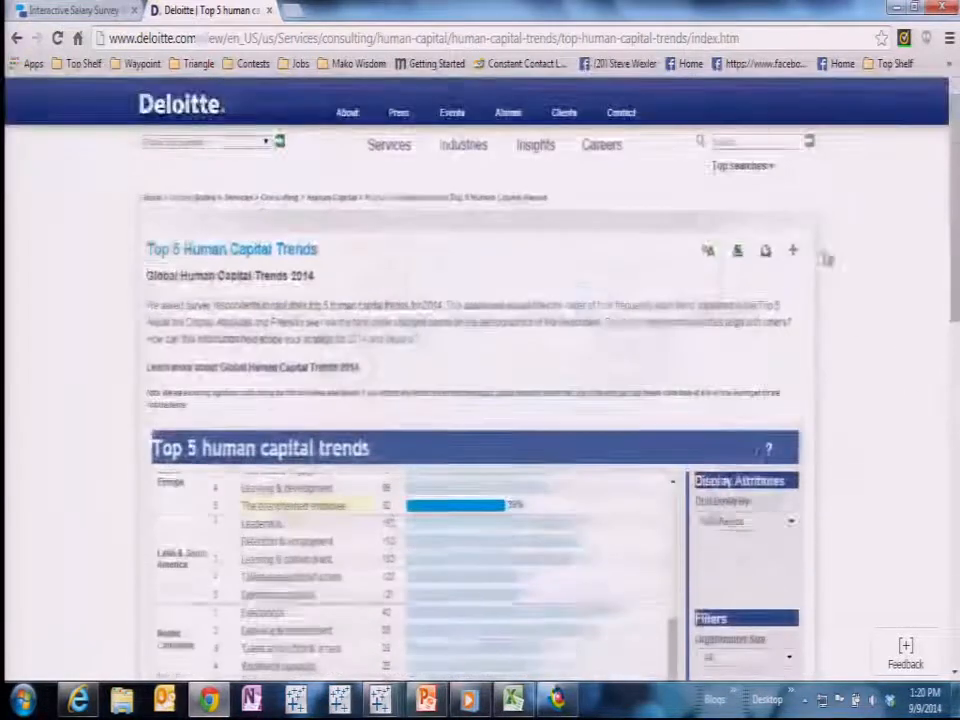
drag(676, 638, 679, 486)
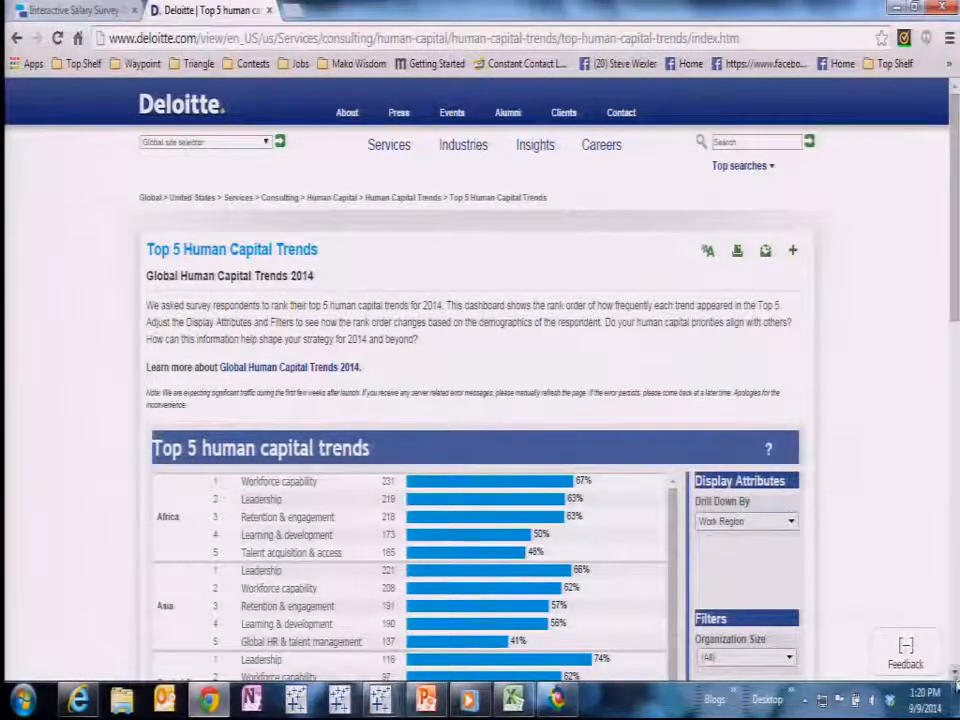
click(954, 673)
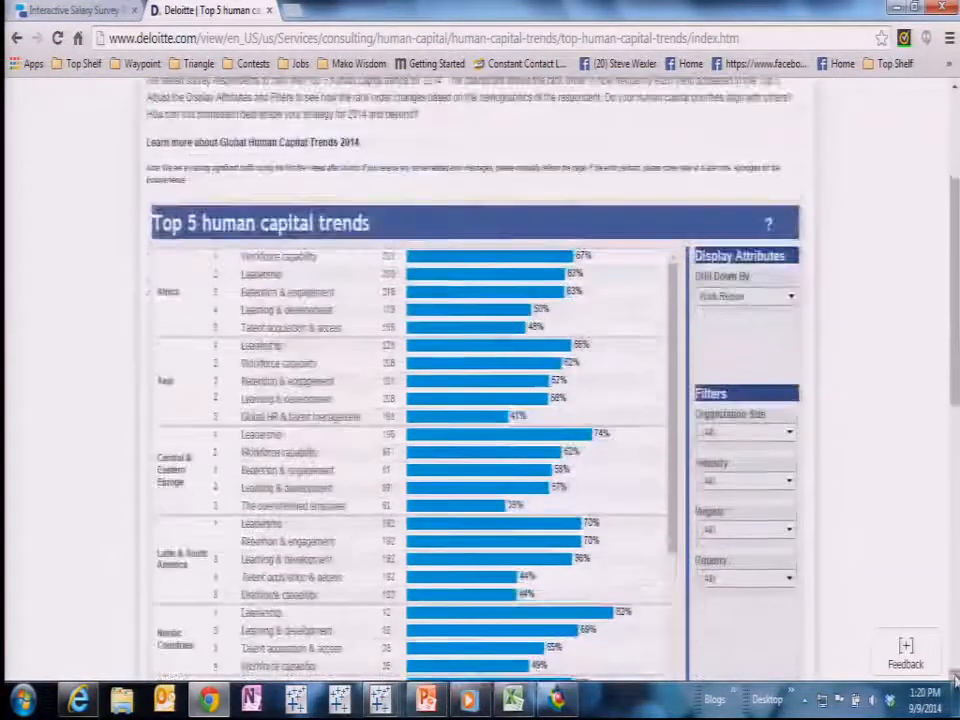
click(954, 674)
click(954, 674)
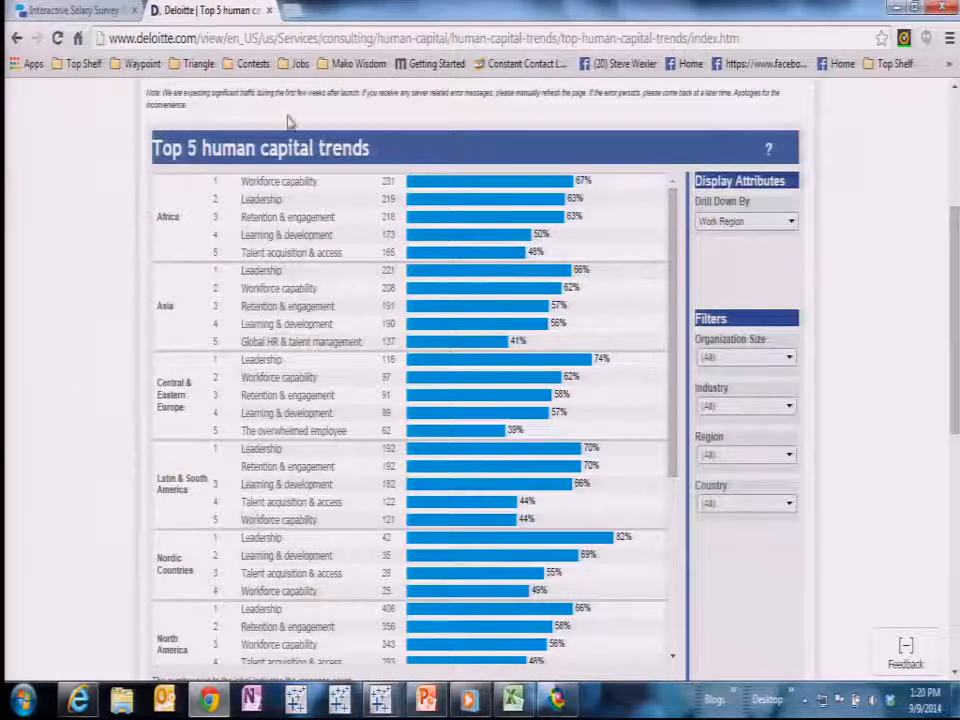
click(304, 187)
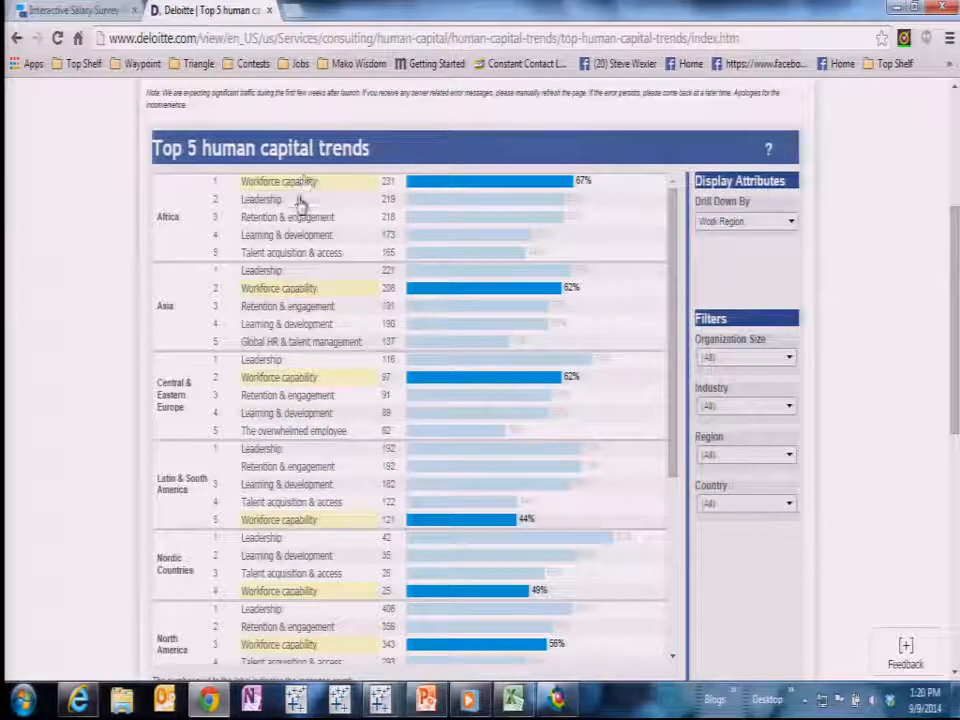
click(265, 198)
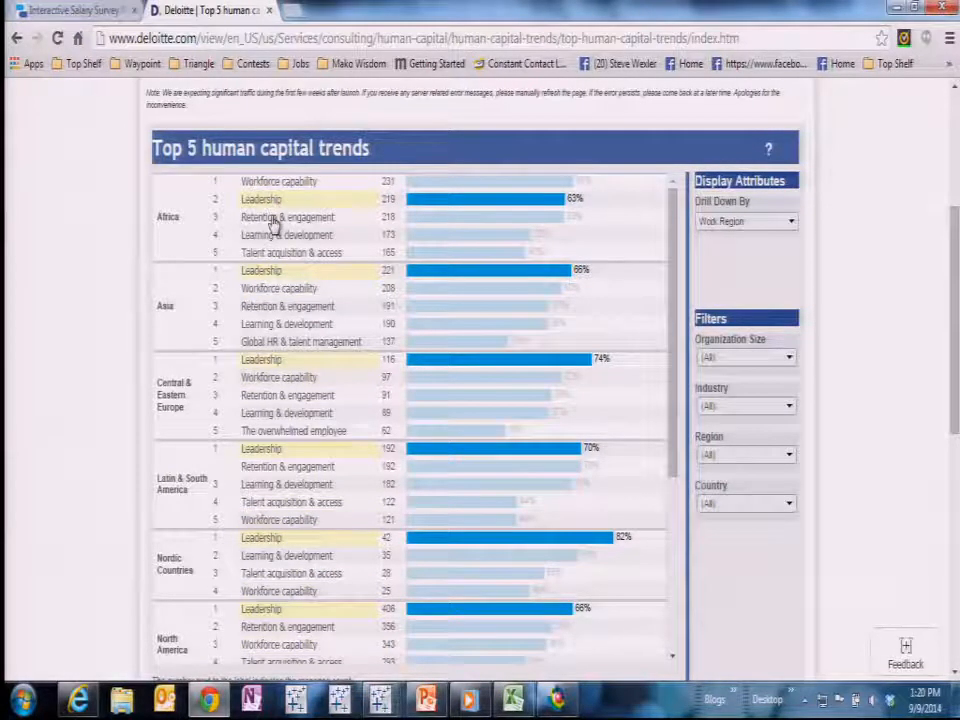
click(273, 219)
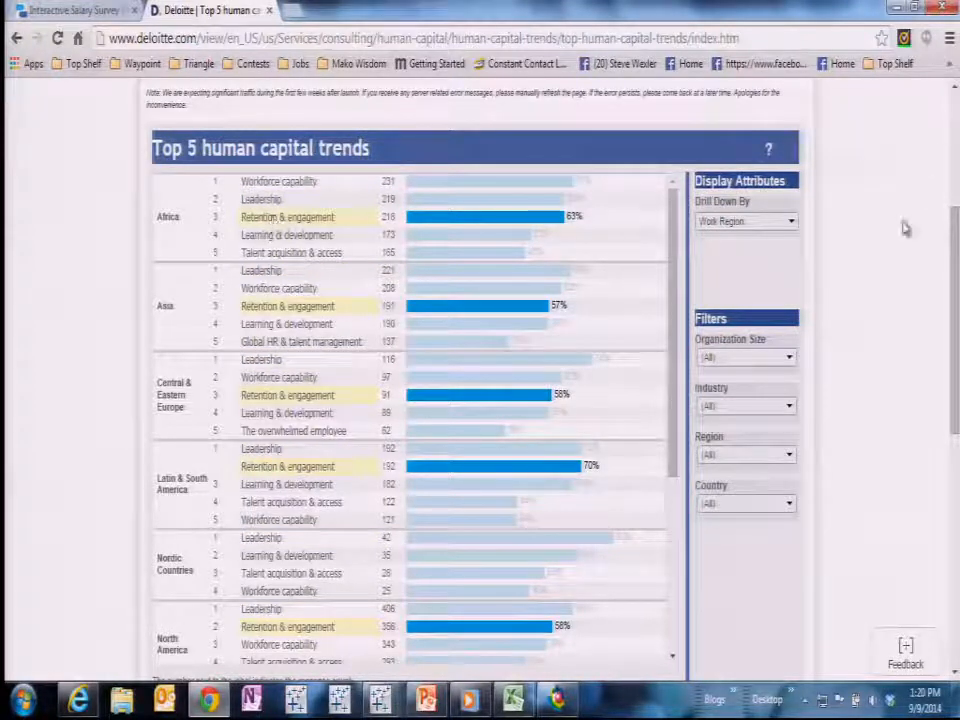
click(769, 465)
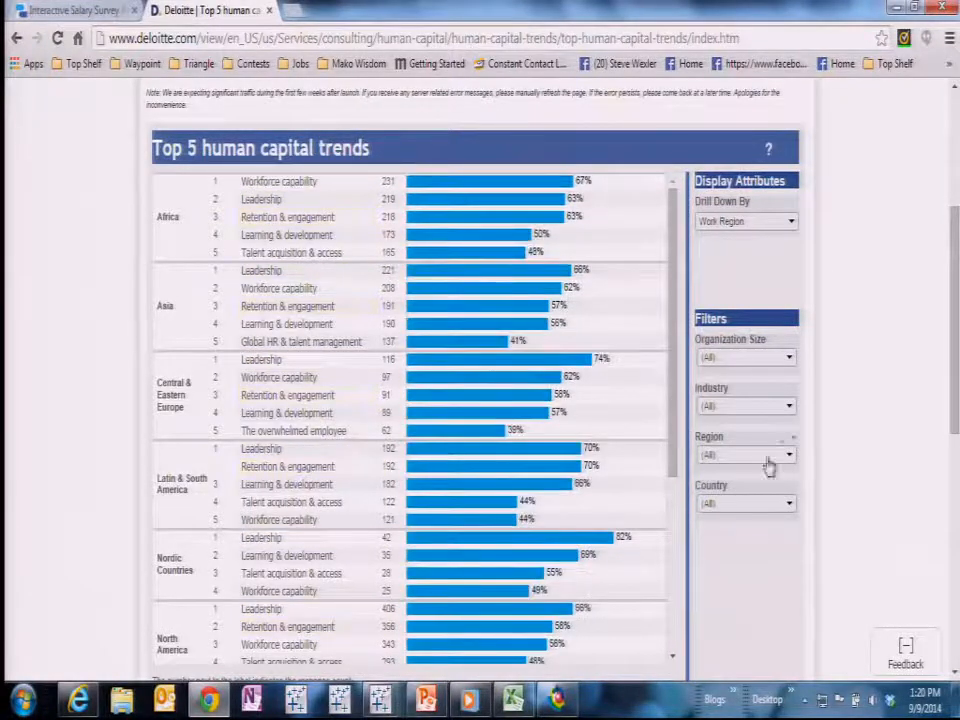
- Review the remaining regions of the Top 5 human capital trends chart, down to Western Europe
click(955, 672)
click(955, 672)
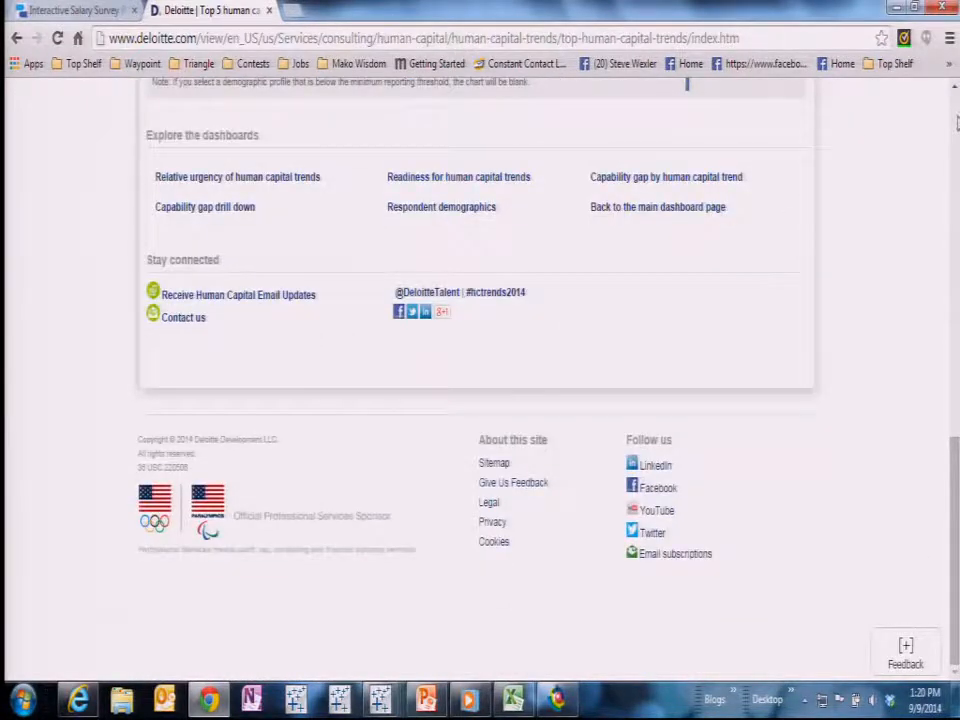
scroll(612, 437, up, 5)
drag(681, 364, 688, 565)
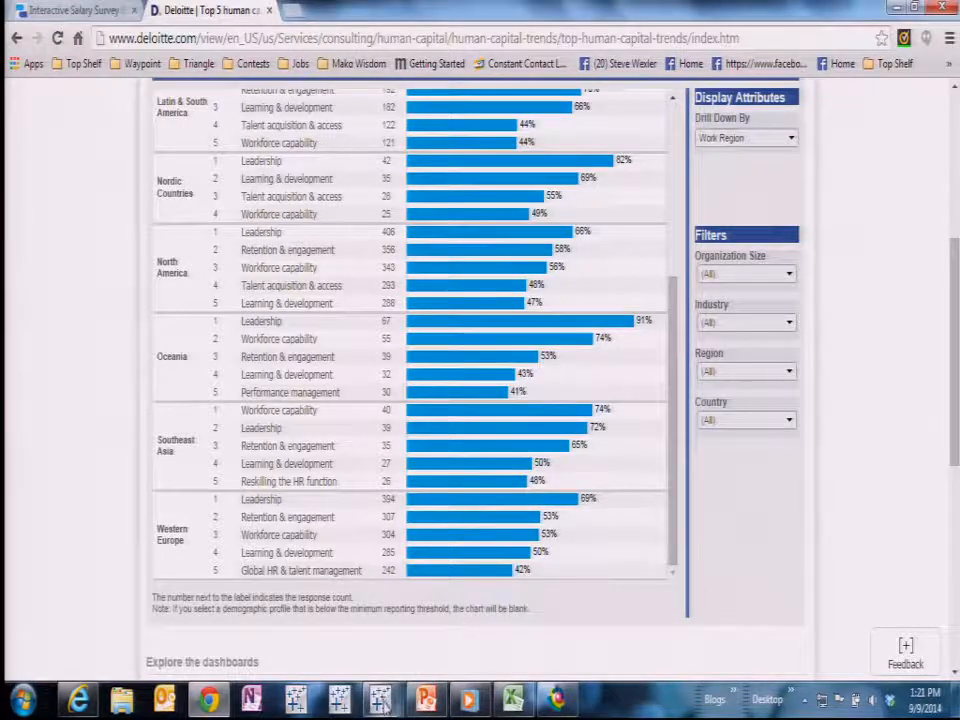
- Switch back to the DataRevelations survey workbook in Tableau and set Break Down by to Generation on the Visual Ranking within Category dashboard
mouse_move(380, 700)
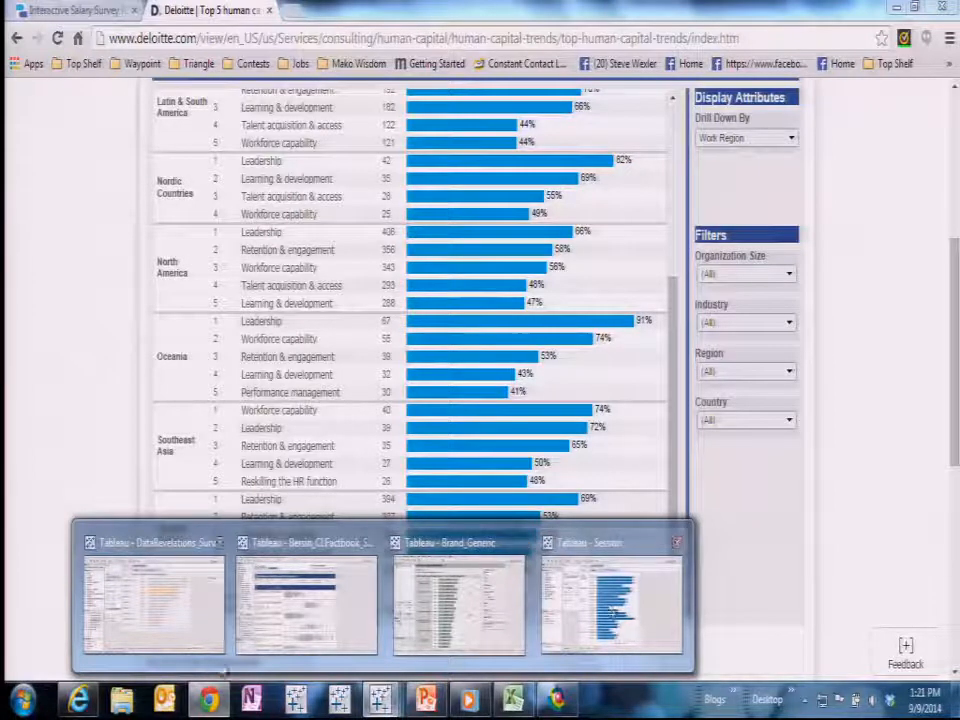
click(150, 615)
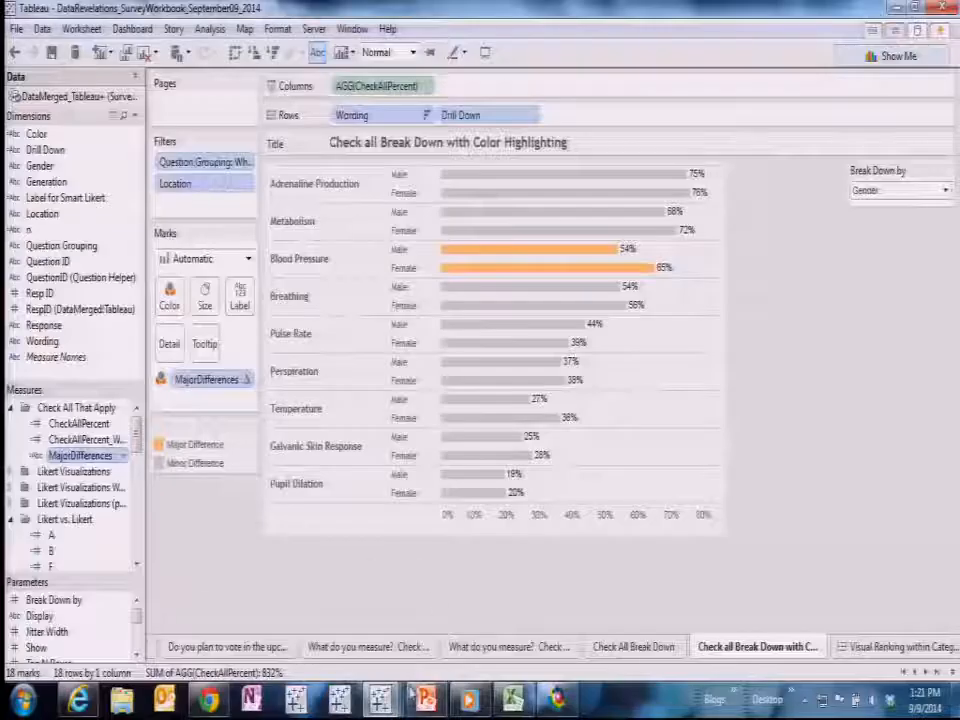
click(872, 648)
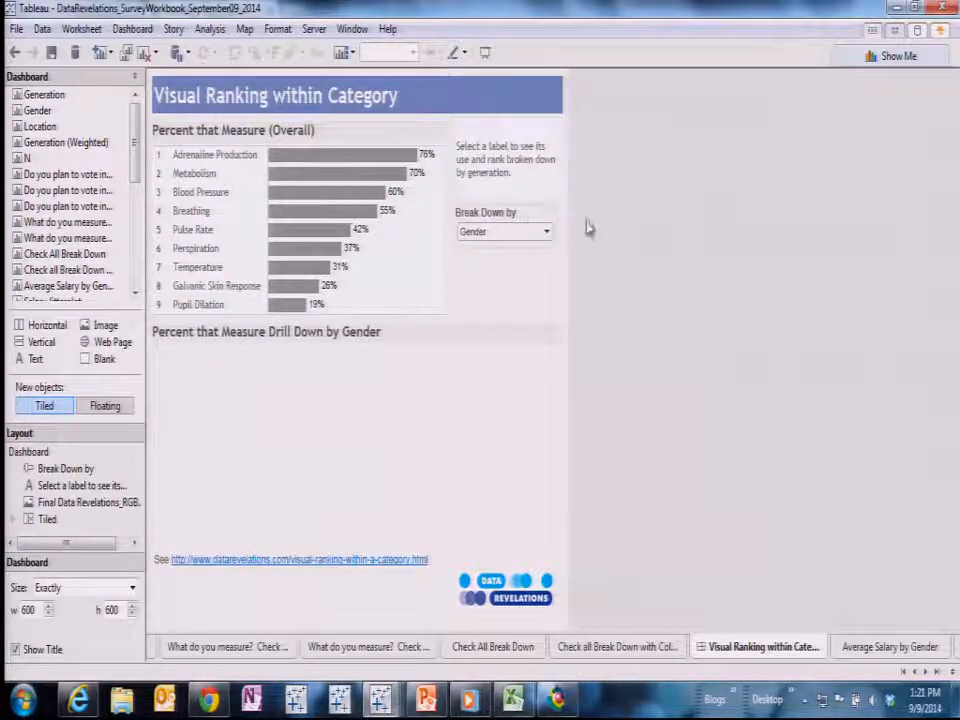
click(546, 231)
click(530, 286)
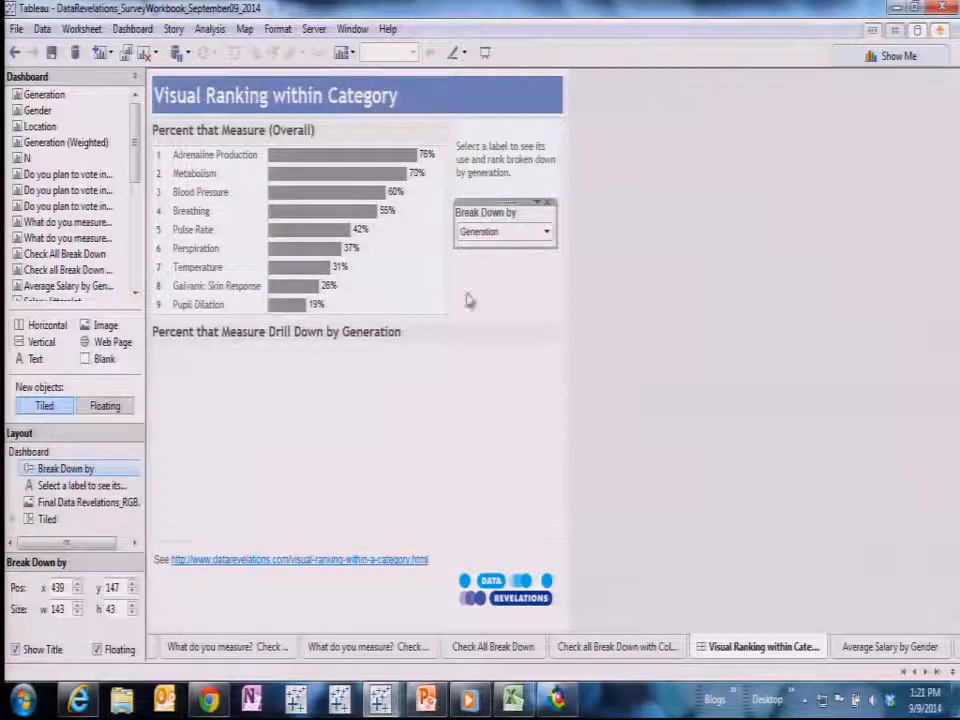
- Compare the generational rankings of Adrenaline Production, Metabolism, Blood Pressure and Breathing by selecting each label in the overall chart
click(226, 160)
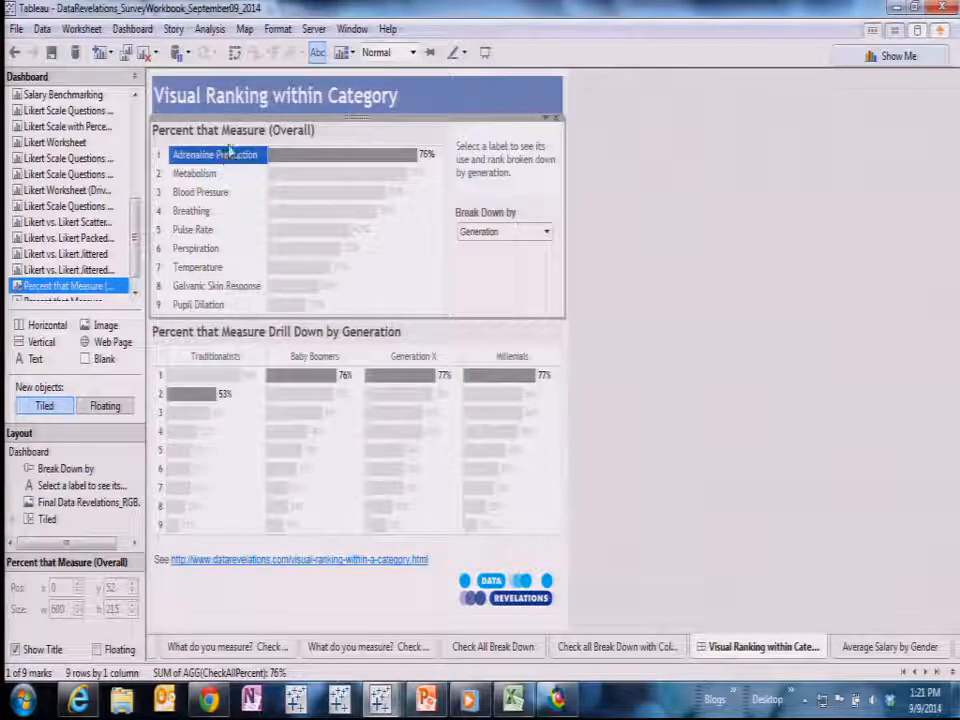
click(213, 175)
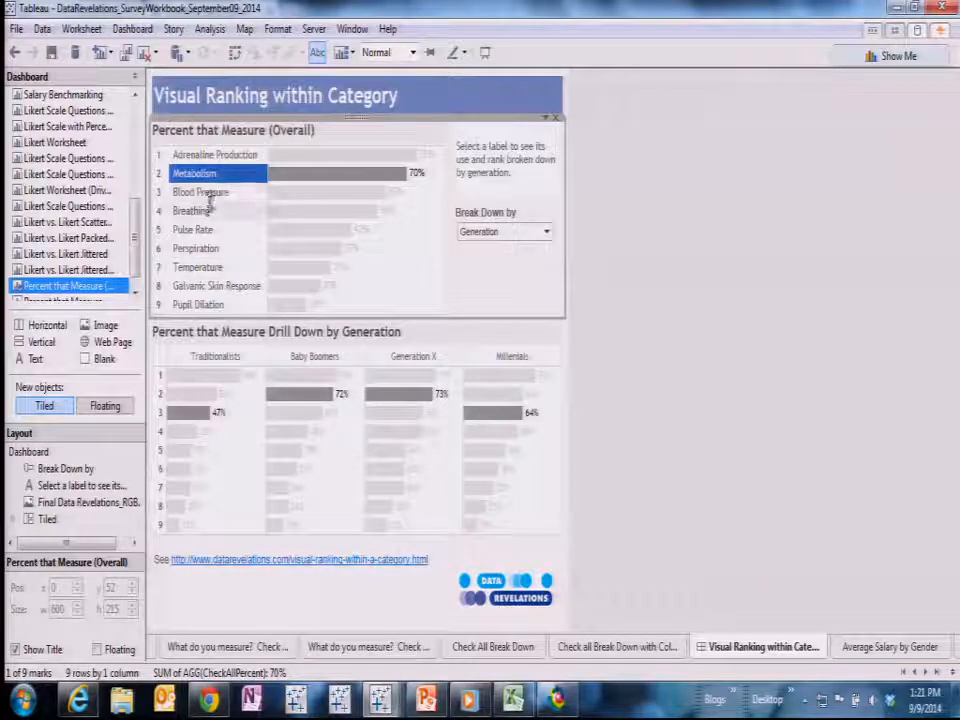
click(213, 193)
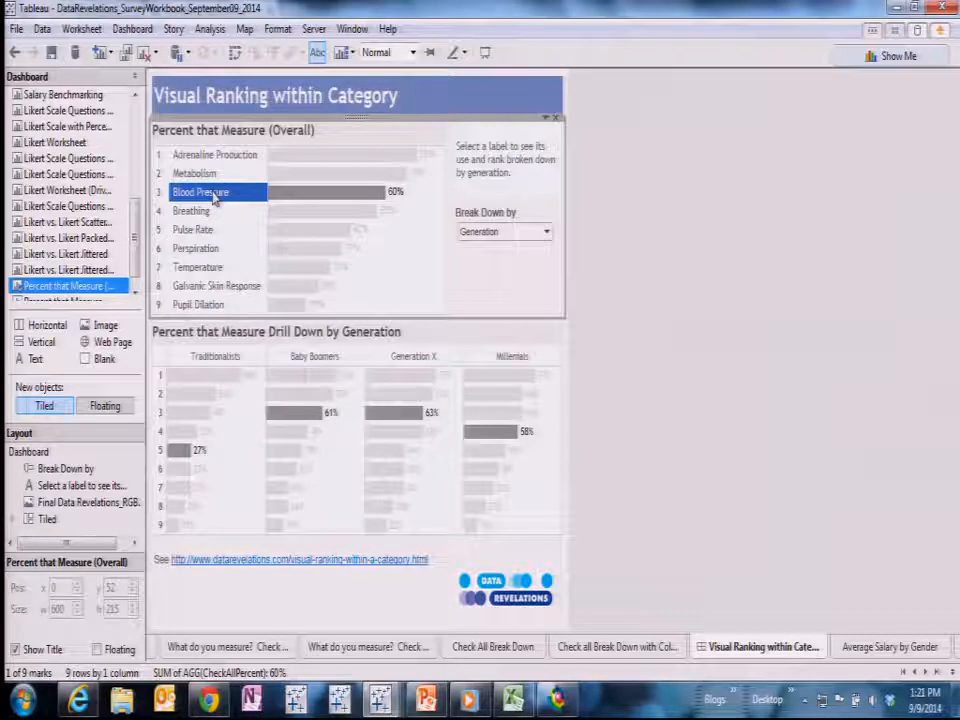
click(205, 217)
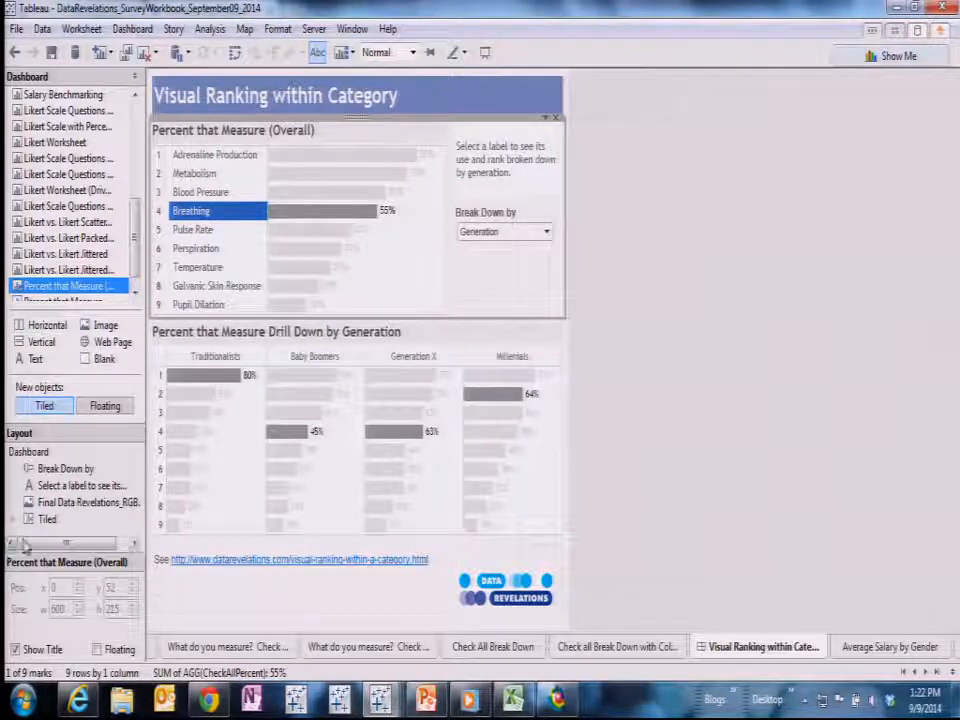
- Switch to Alteryx Designer and inspect the Raw Data Labels input, its RespID filter and the Demographics field selection in the SurveyStuff workflow
click(557, 699)
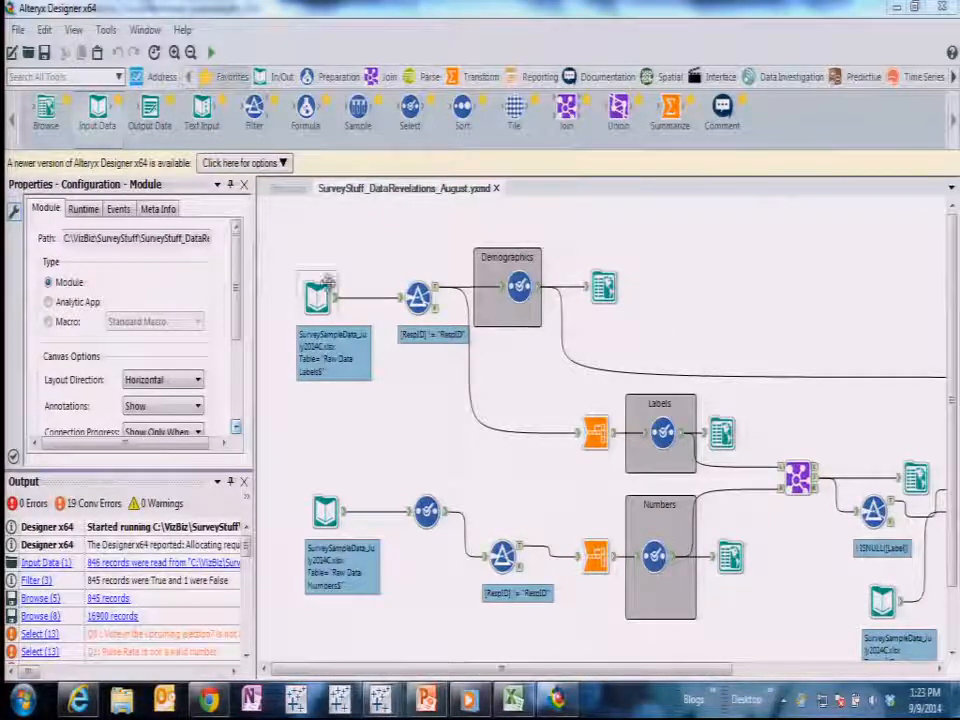
click(319, 298)
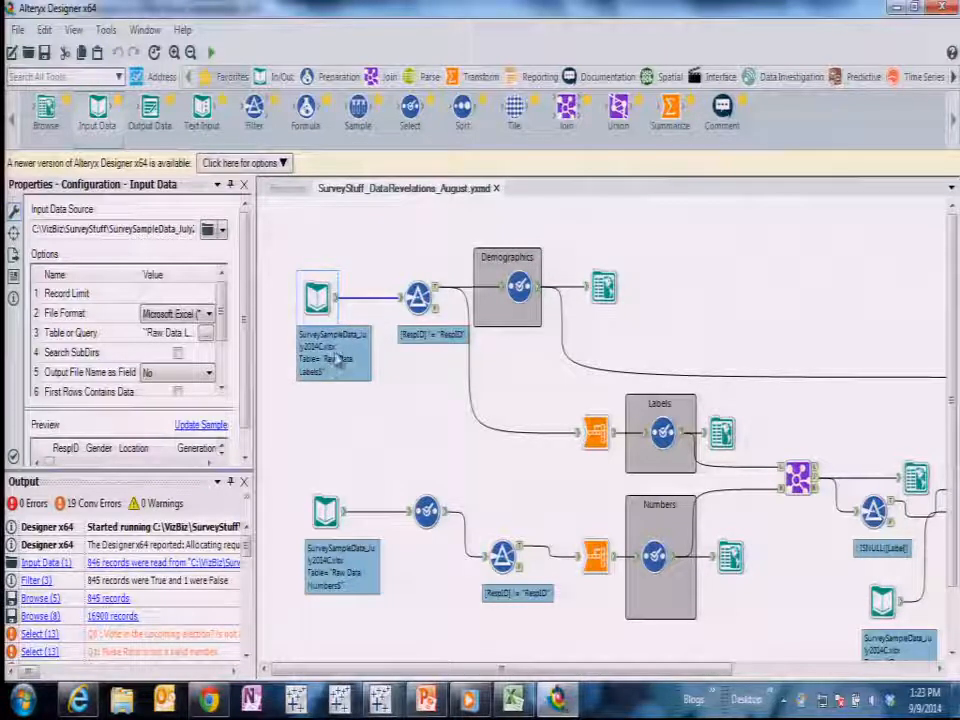
click(414, 330)
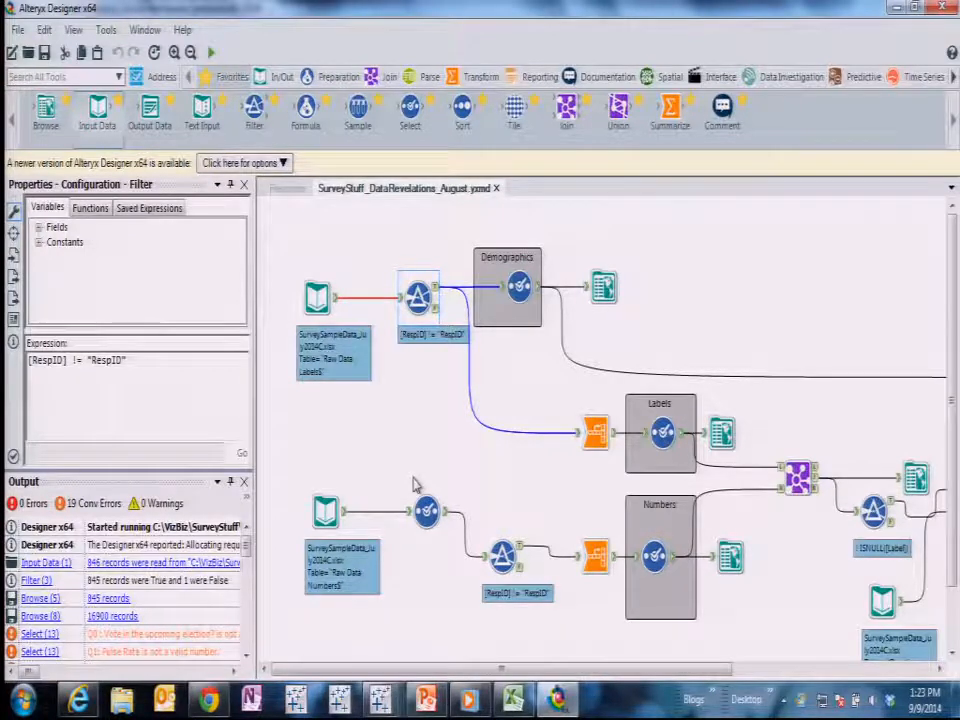
click(519, 287)
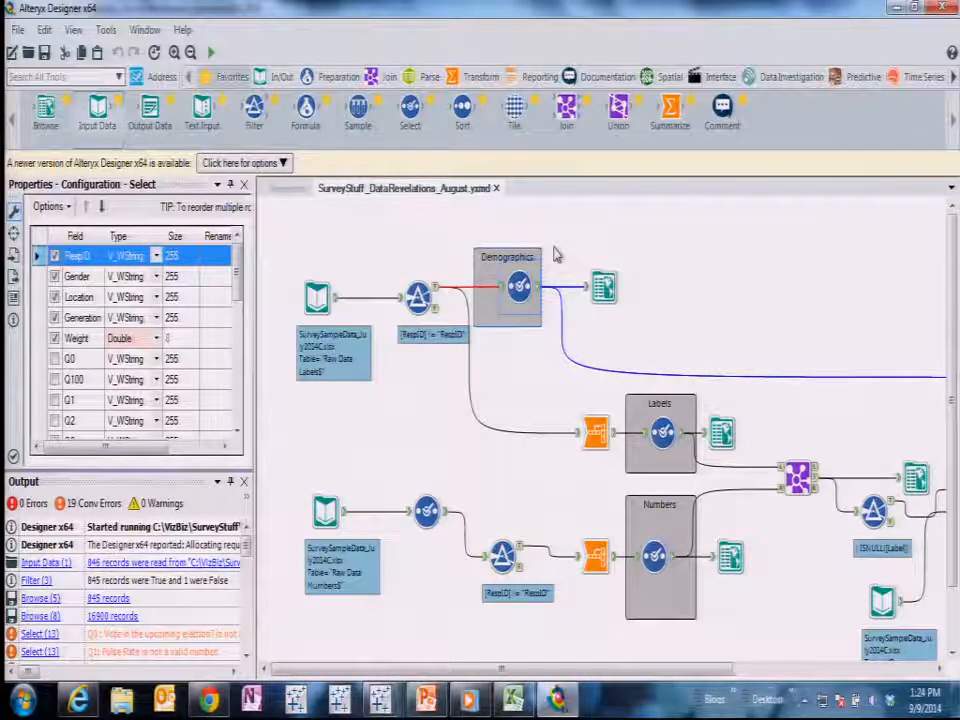
- Inspect the Q0 field in the Demographics selection, the Raw Data Numbers input and the Raw Data Labels input
click(54, 359)
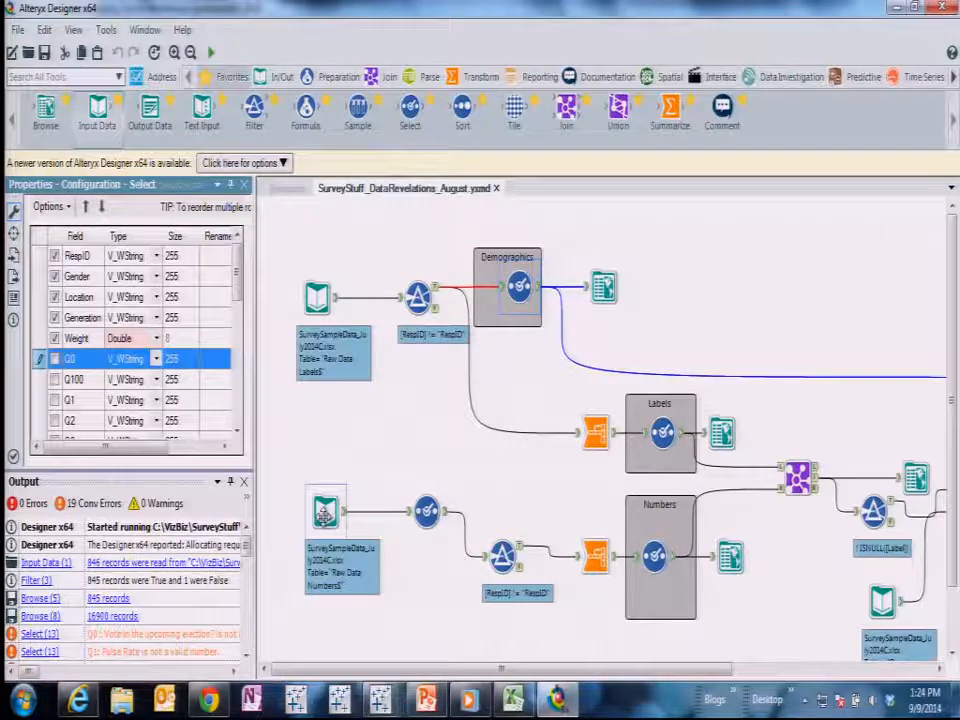
click(324, 512)
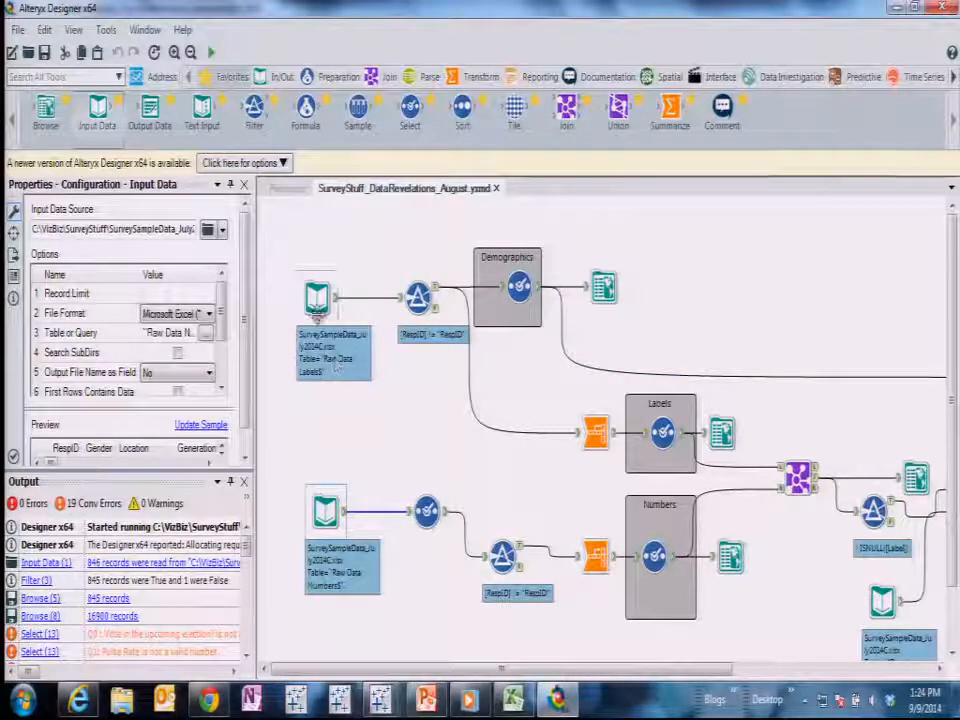
click(318, 296)
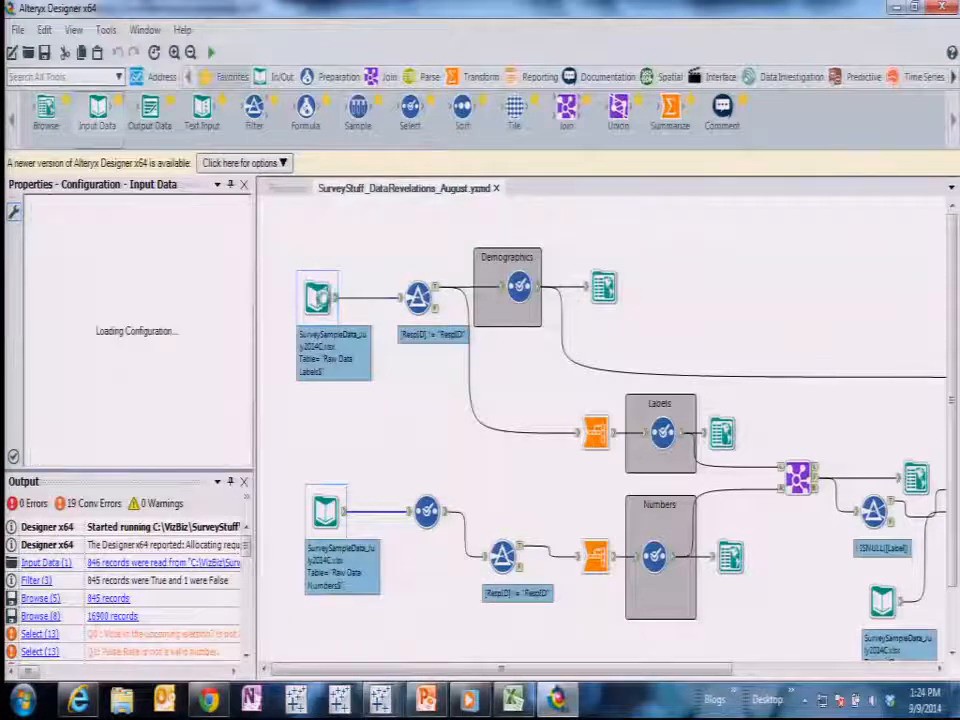
- Examine the key and data fields of the Transpose tool on the labels branch, and the renamed fields in the Labels selection
click(596, 434)
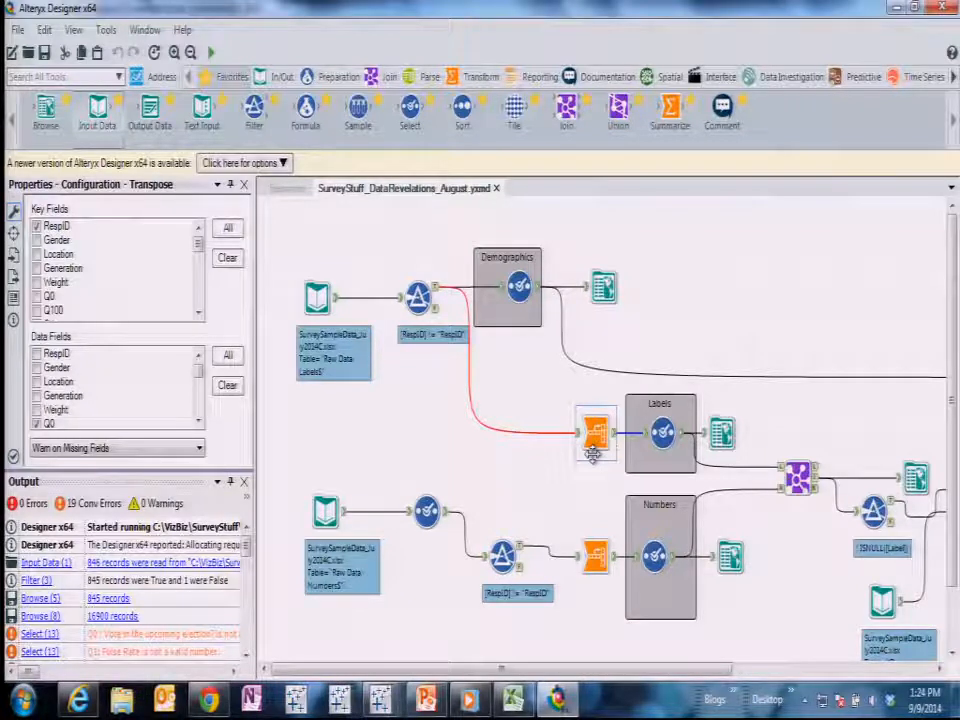
scroll(200, 390, down, 5)
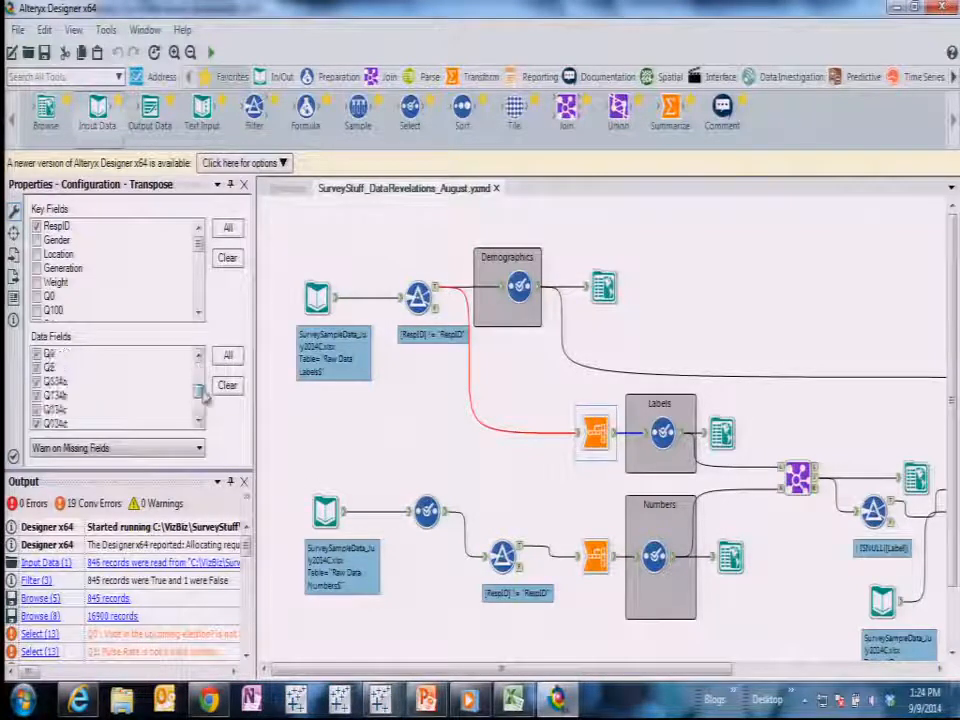
scroll(201, 395, up, 5)
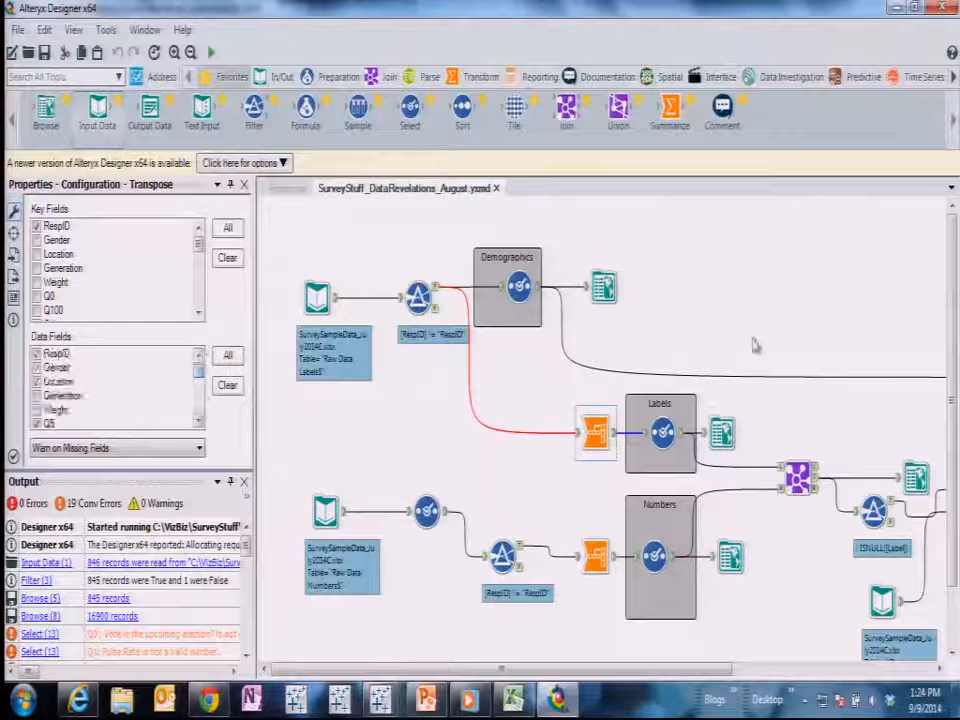
click(664, 436)
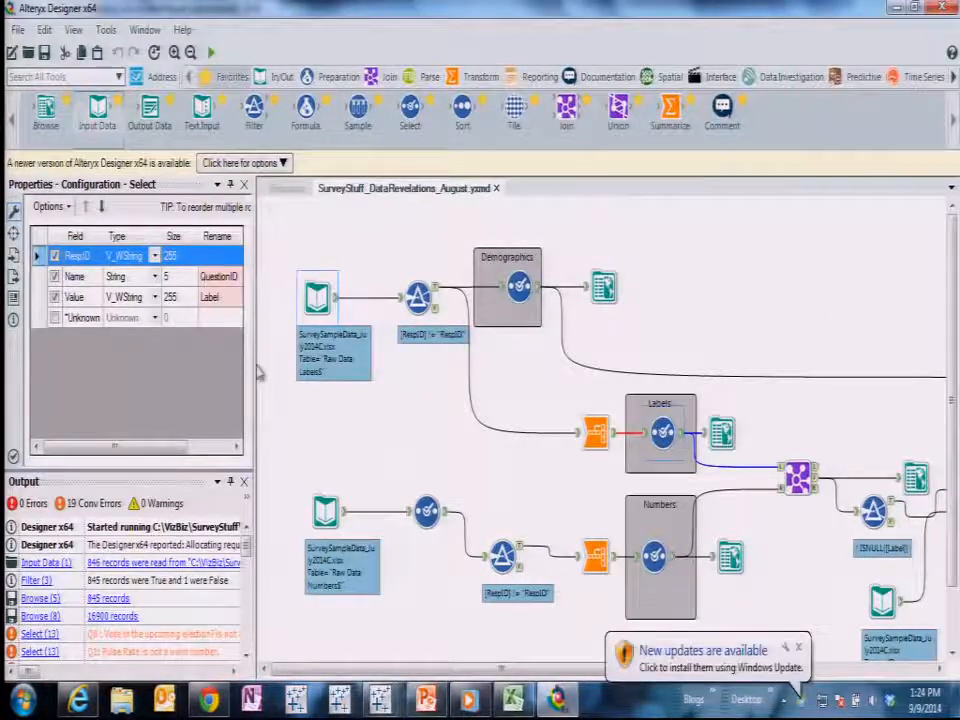
click(798, 647)
- Run the SurveyStuff_DataRevelations_August workflow and open its output file Alteryx_SurveyData_Blended.xlsx in Excel
click(938, 669)
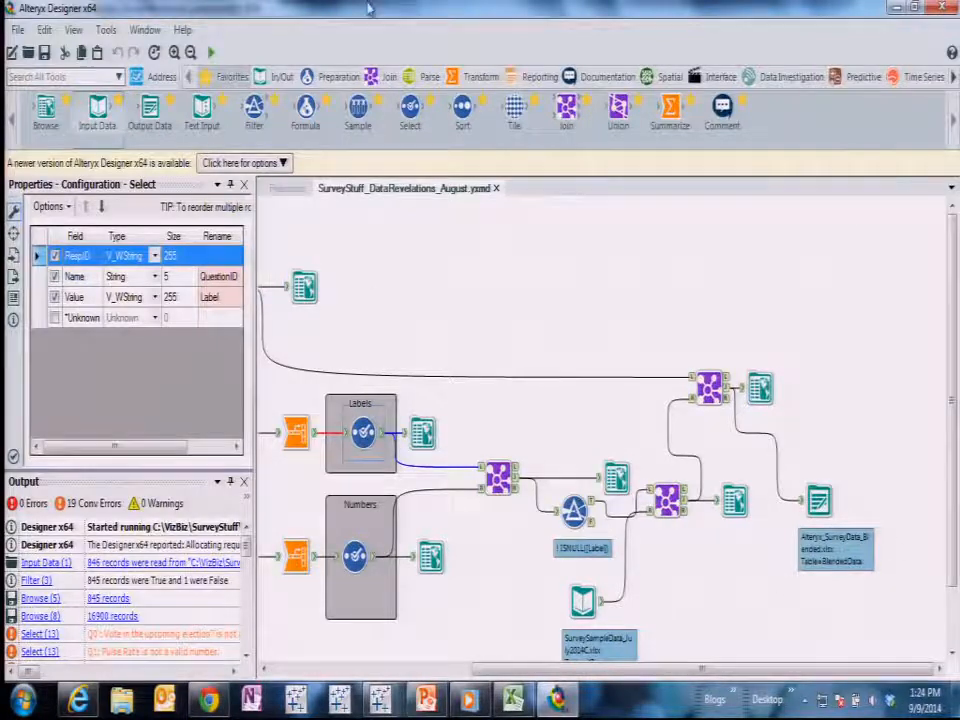
click(211, 53)
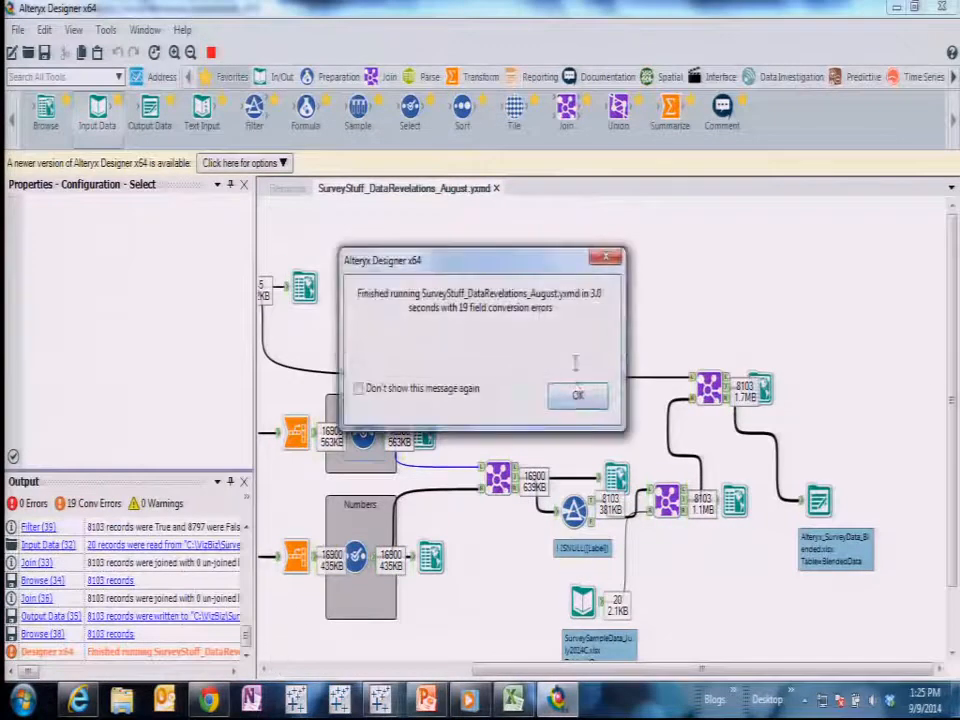
click(577, 395)
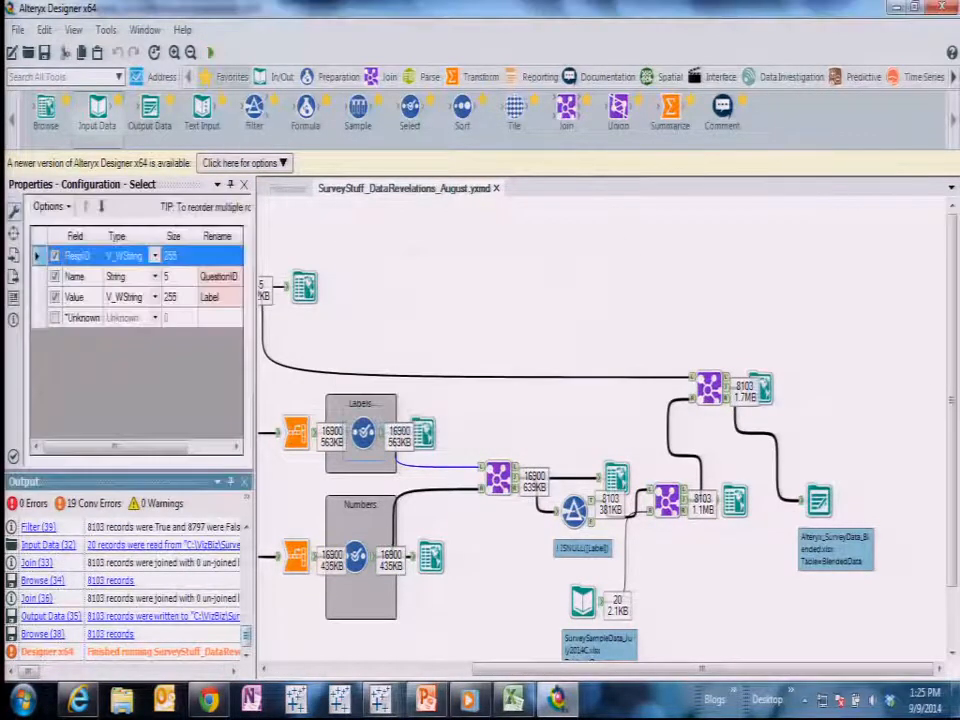
click(198, 627)
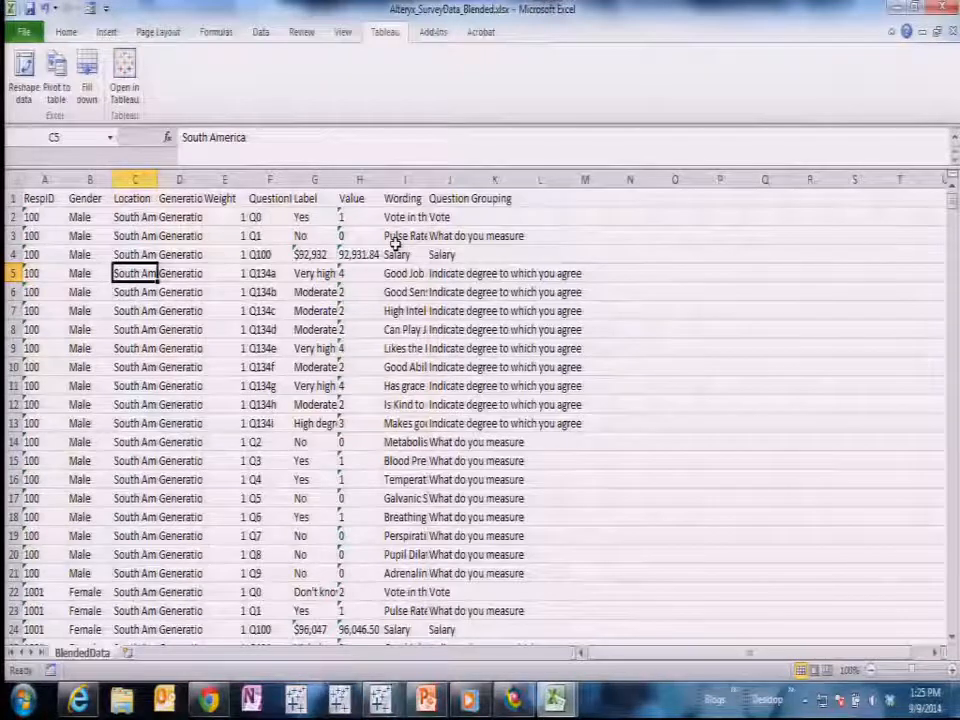
- Switch to Tableau, look at the DataRevelations survey workbook and bring up the Session workbook
click(388, 703)
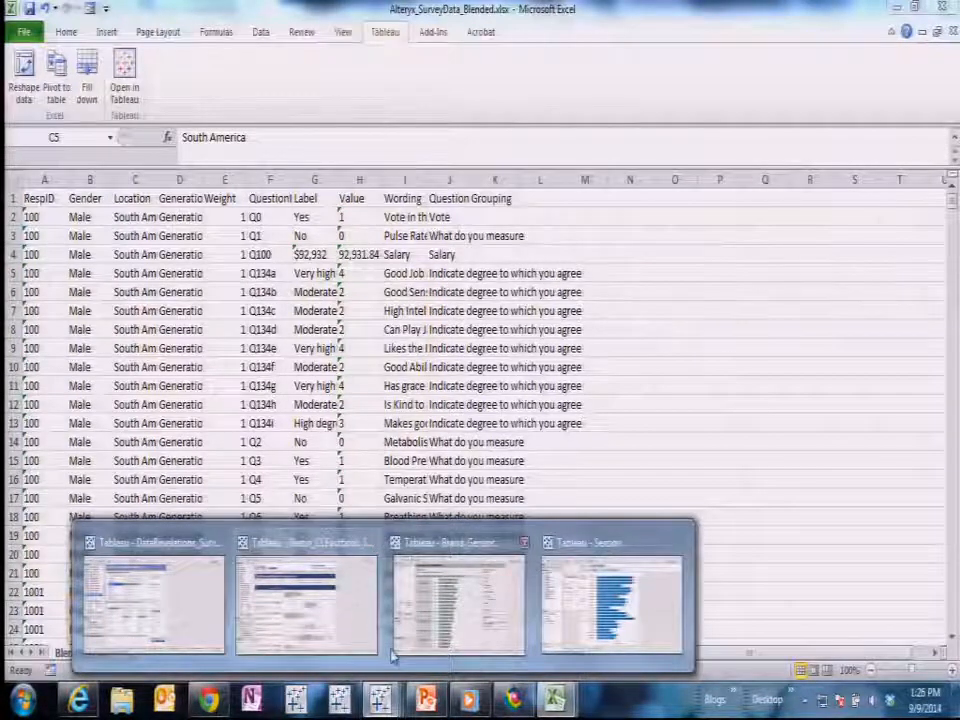
click(200, 596)
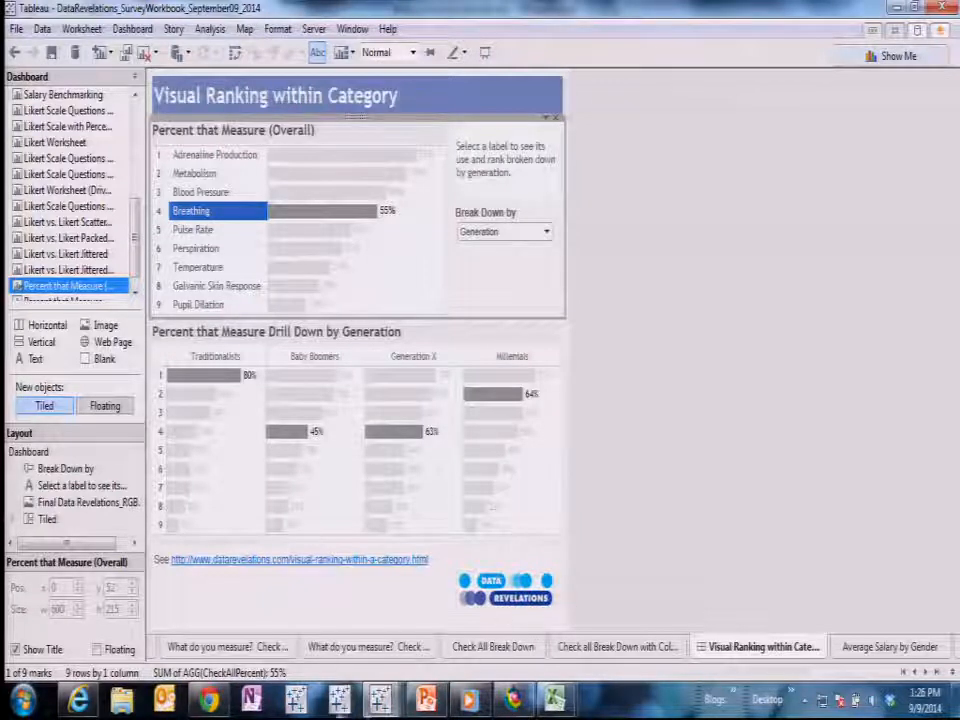
mouse_move(380, 698)
click(574, 634)
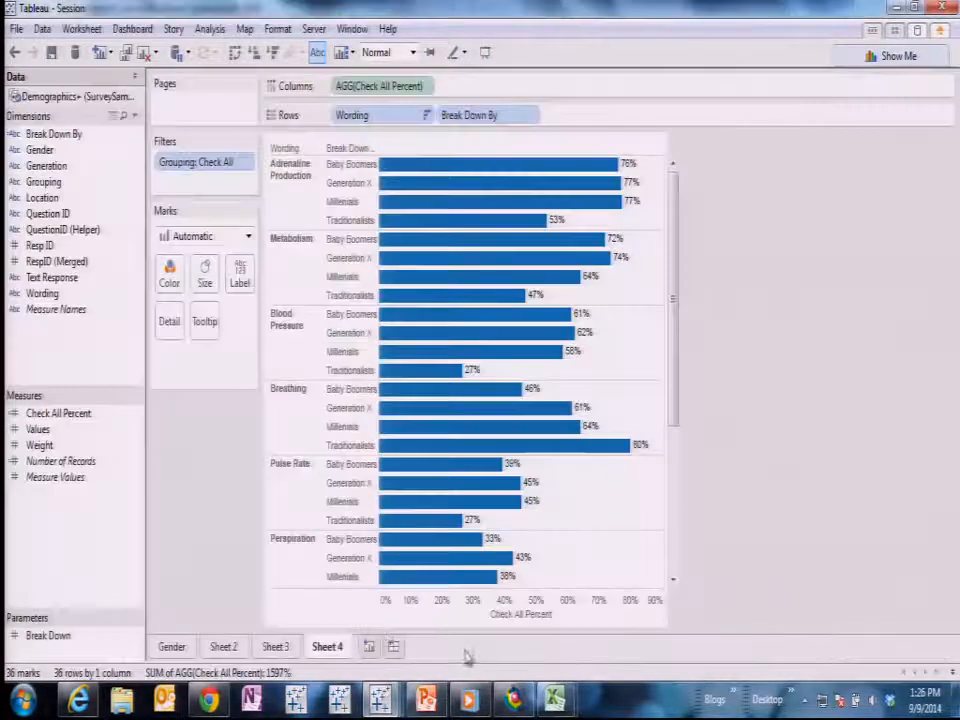
- Add a new worksheet and filter Grouping to Salary
click(369, 646)
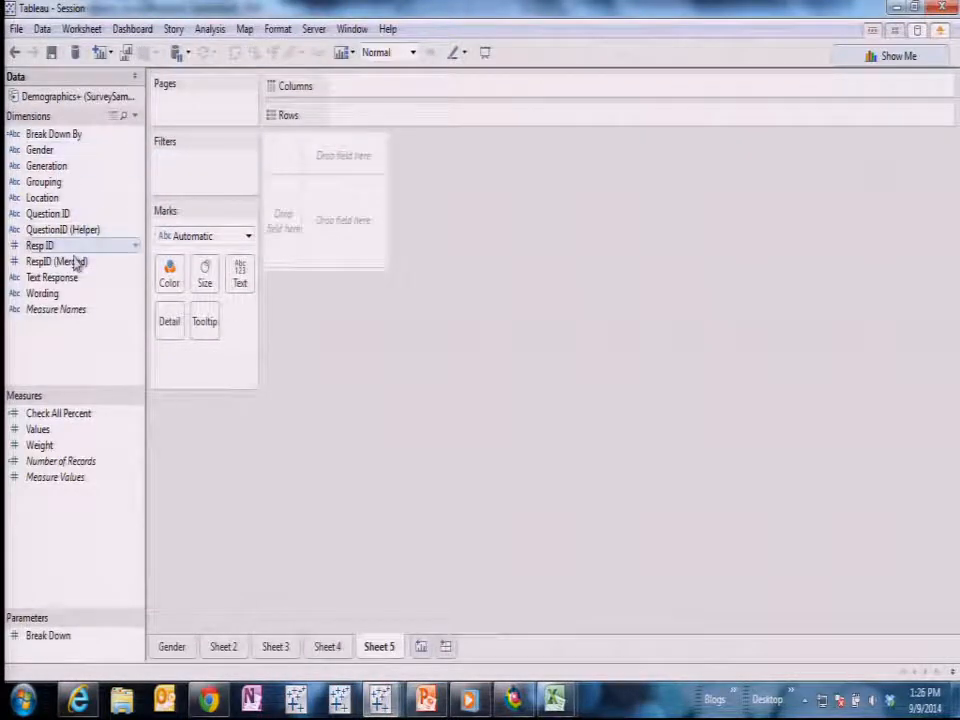
drag(62, 184, 184, 185)
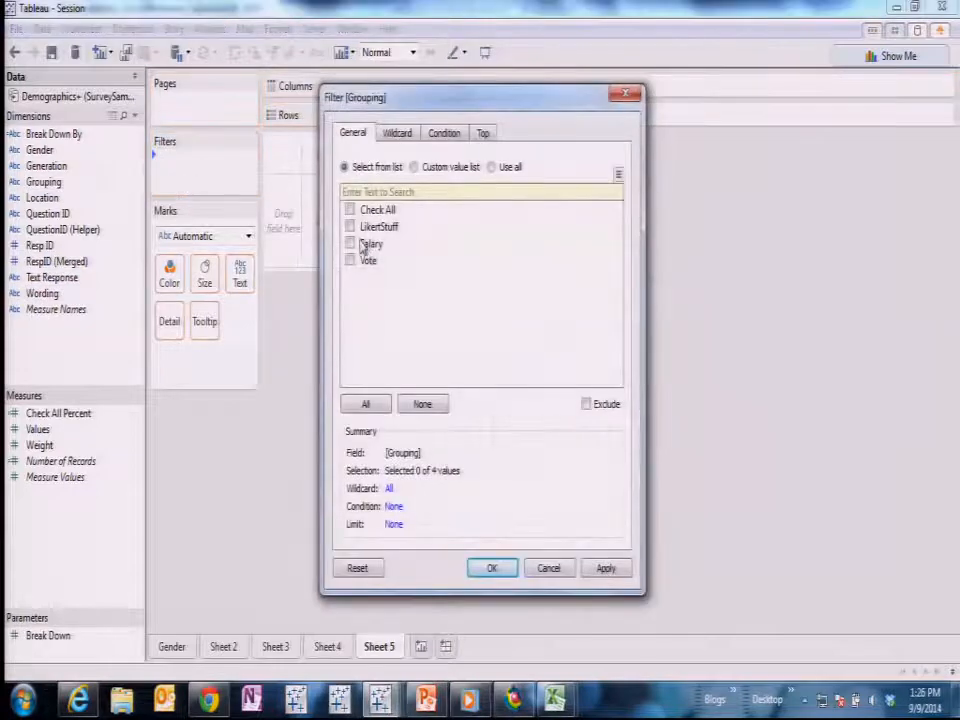
click(350, 243)
click(486, 570)
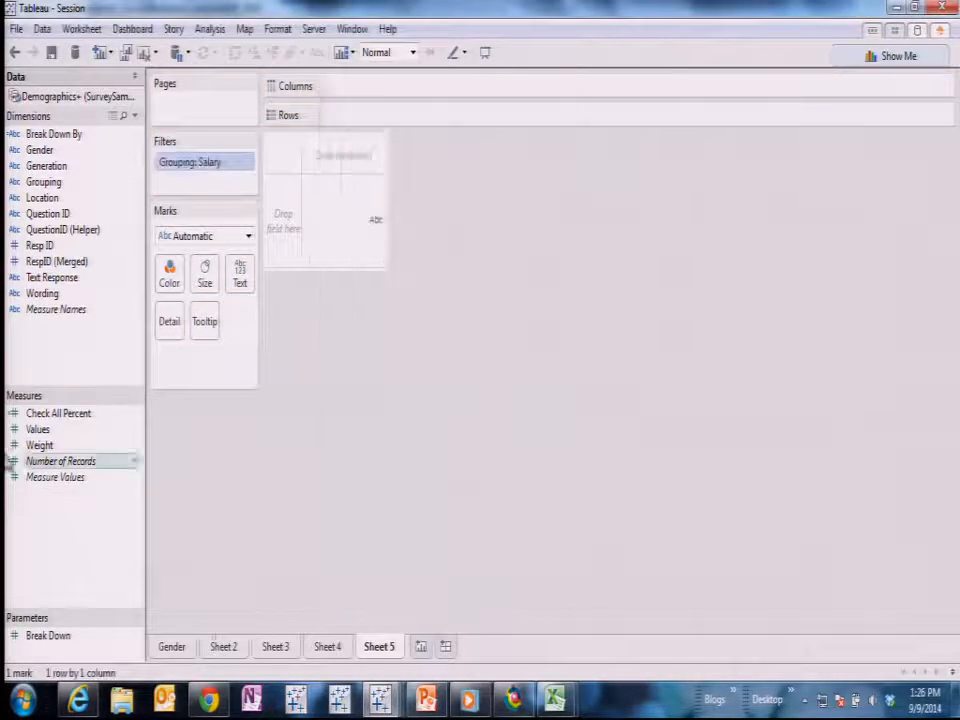
- Chart the average of Values as horizontal bars by Gender and narrow the chart to about half its width
drag(42, 436, 358, 92)
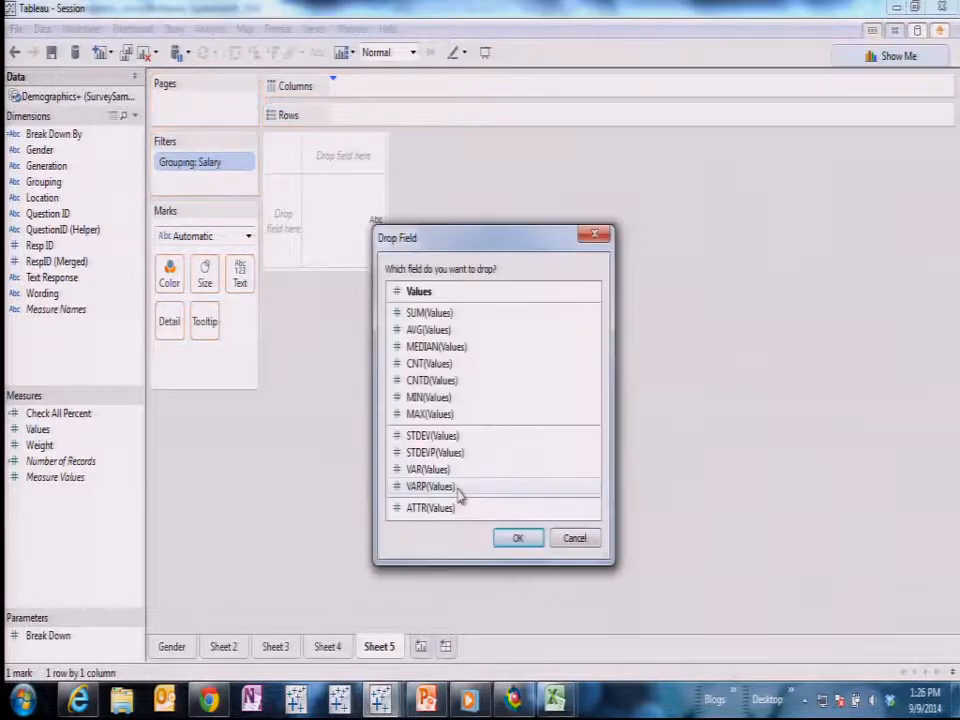
click(454, 330)
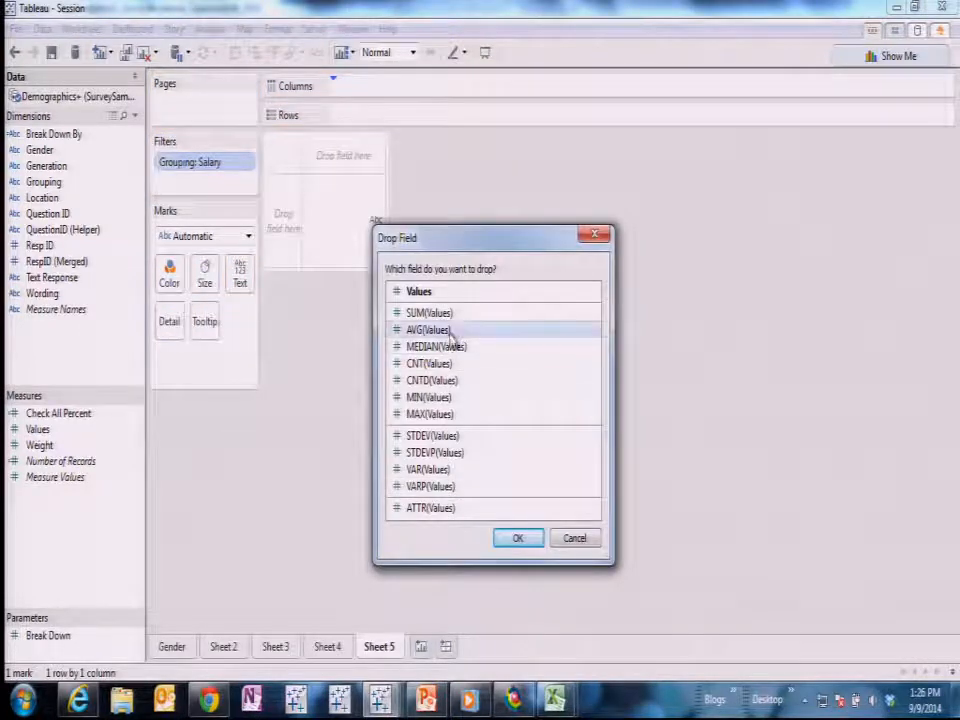
click(515, 540)
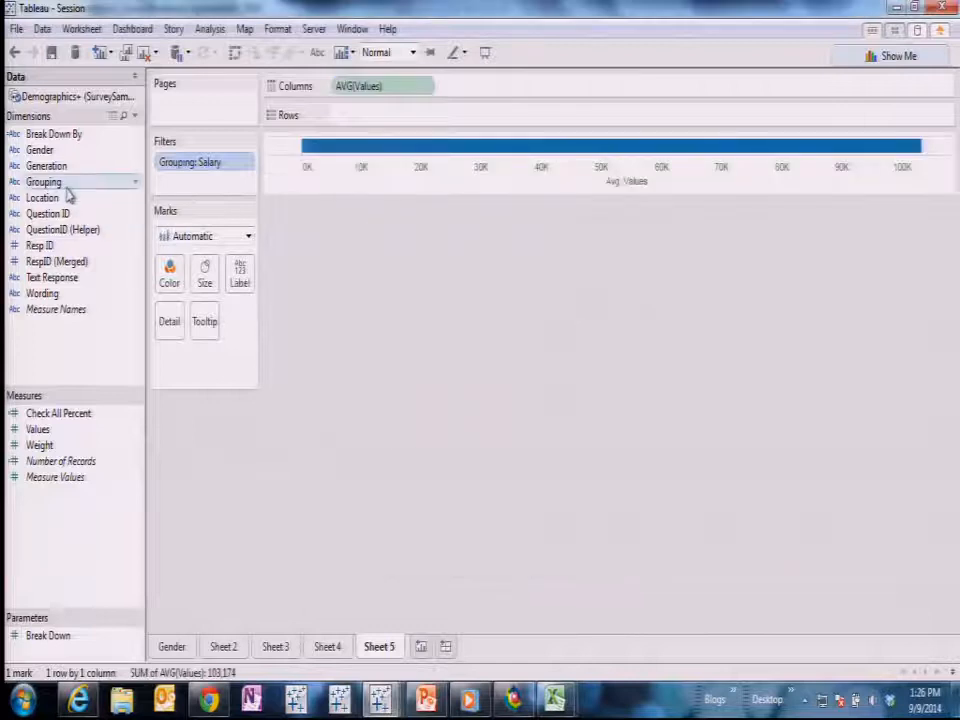
drag(57, 150, 402, 117)
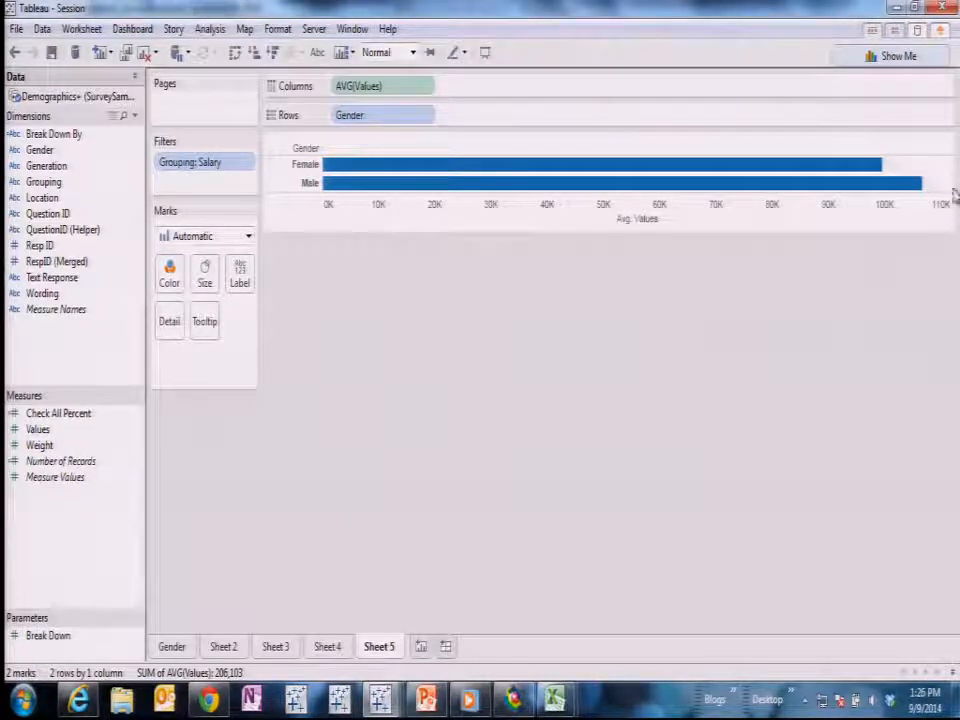
drag(712, 277, 552, 232)
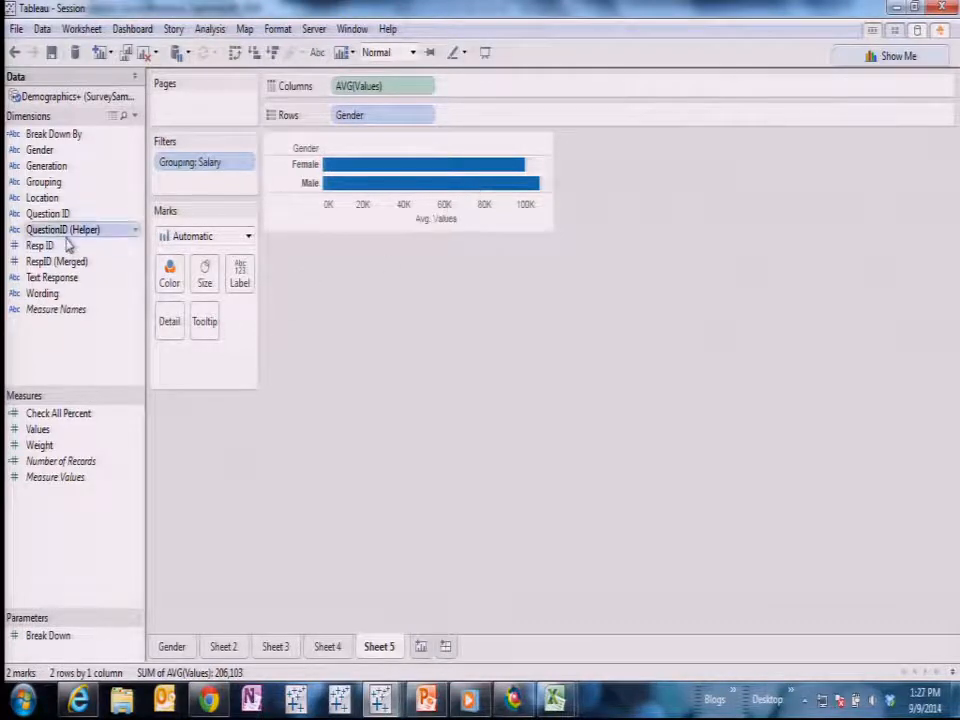
- Break the marks down to one circle per Resp ID and make the Gender rows taller
drag(68, 252, 172, 324)
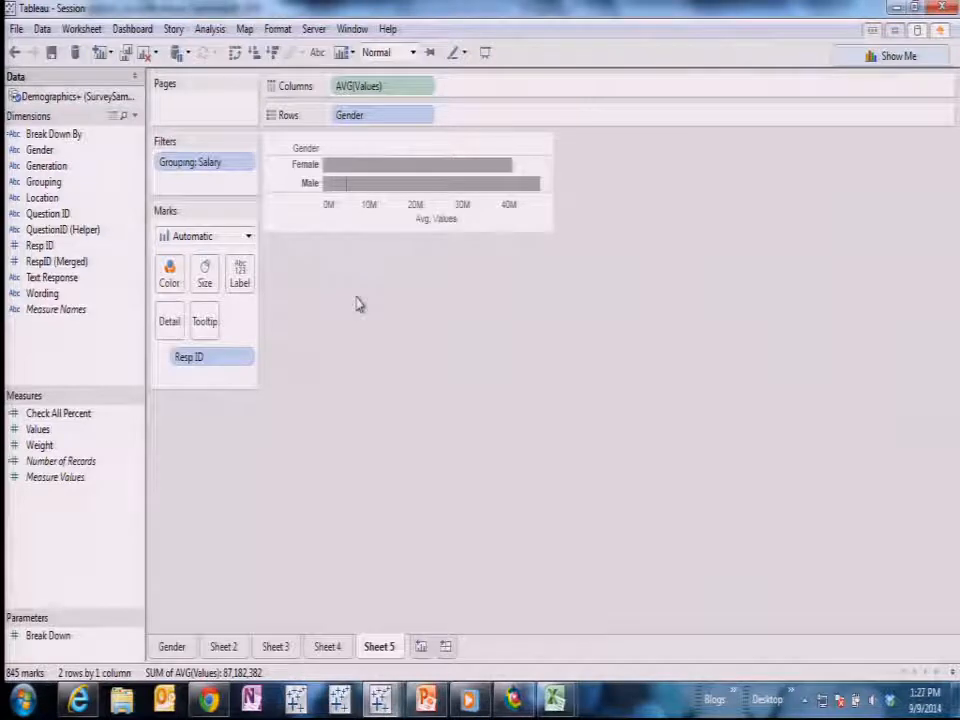
click(250, 238)
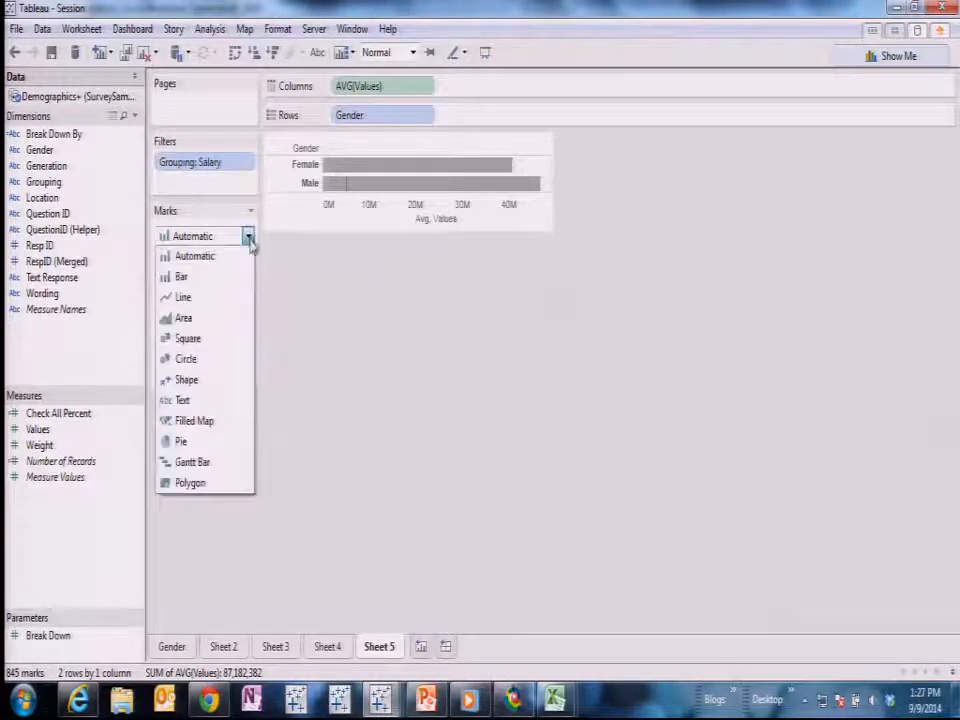
click(222, 360)
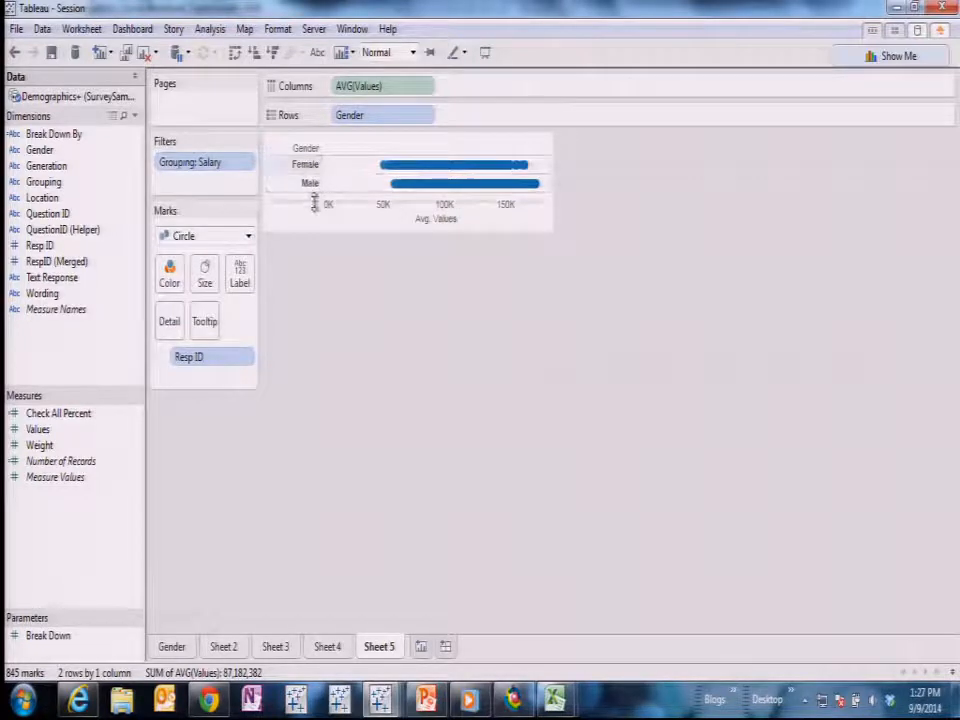
drag(317, 195, 320, 246)
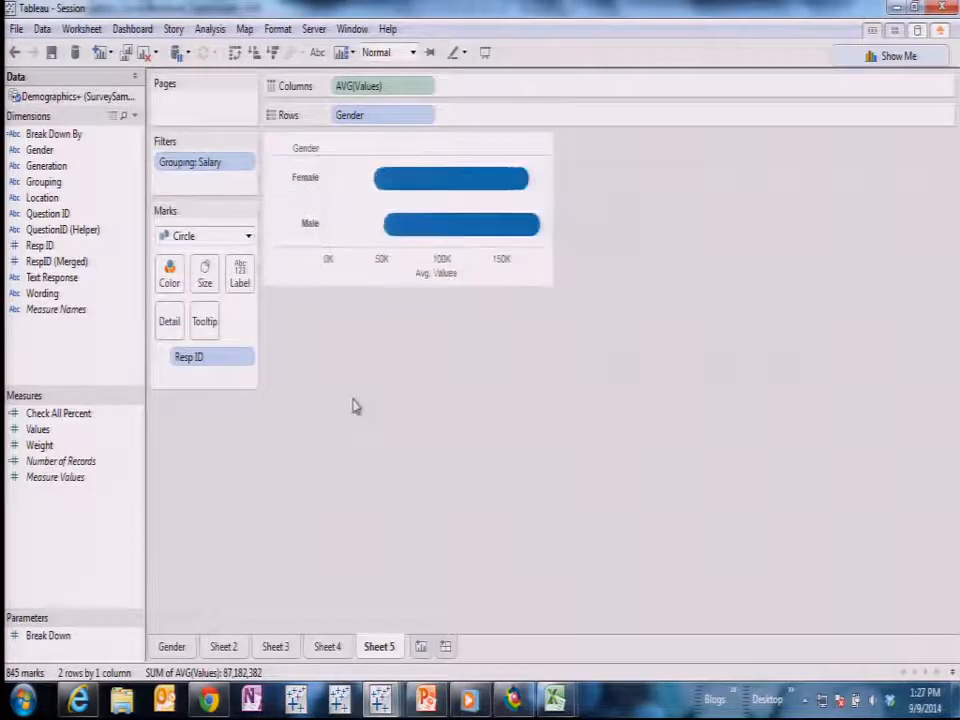
- Swap the chart's rows and columns and set the circles' transparency to 35%
click(234, 52)
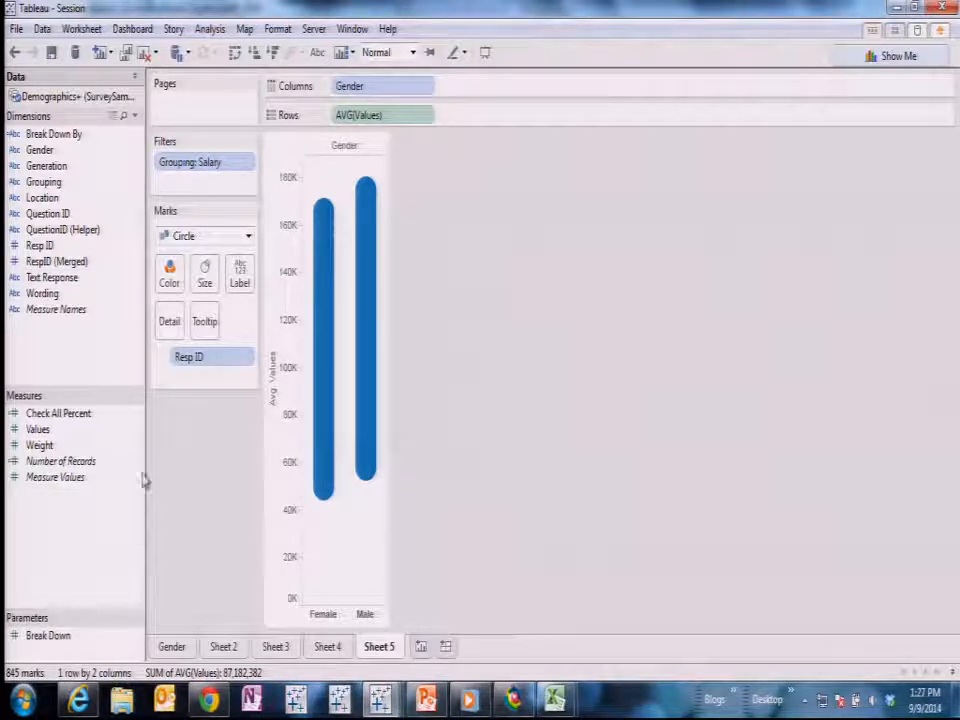
click(172, 281)
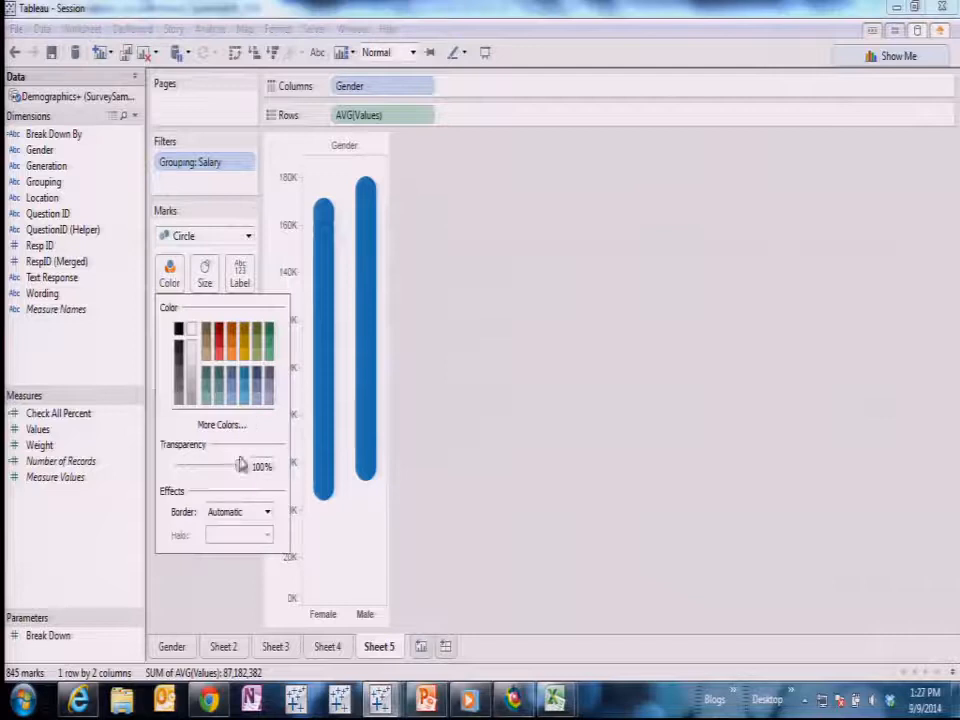
drag(240, 465, 201, 472)
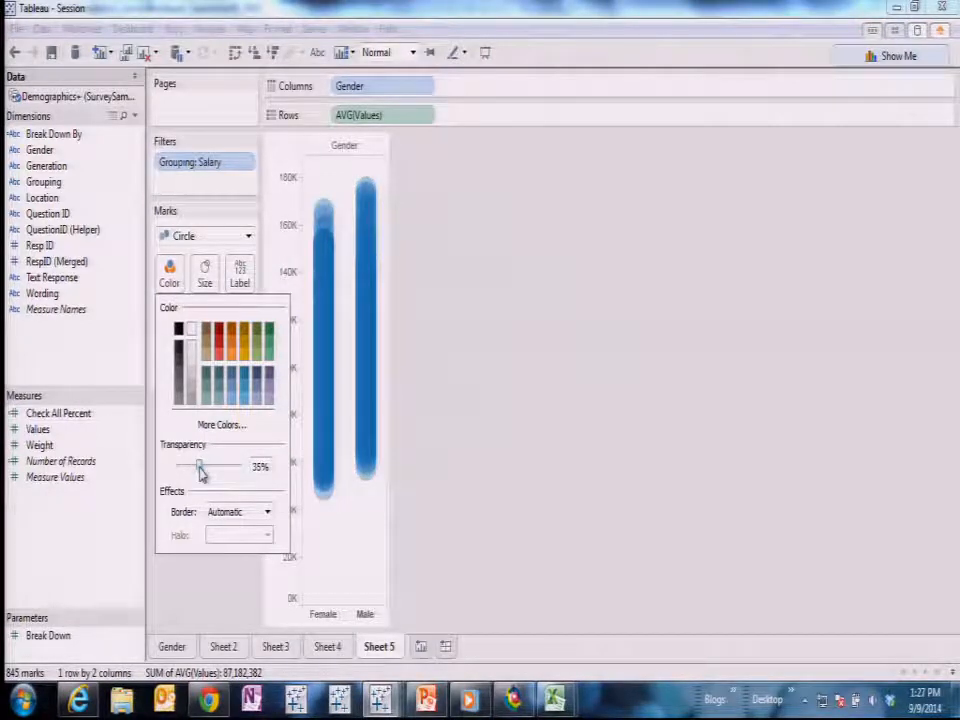
click(443, 452)
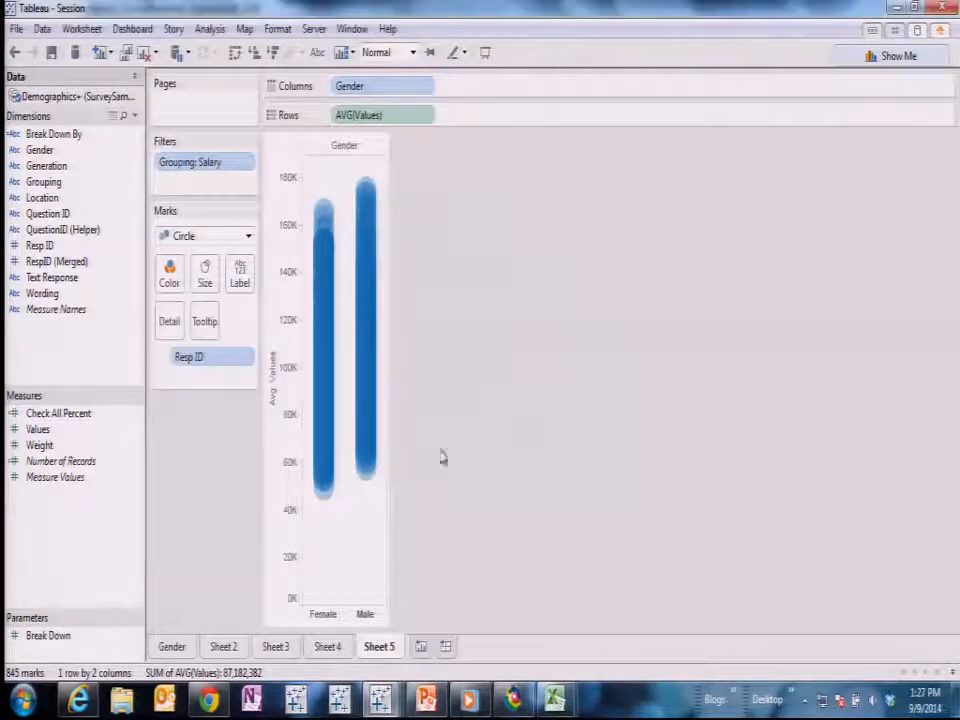
- Create a calculated field named Jitter with the formula INDEX()
right_click(70, 527)
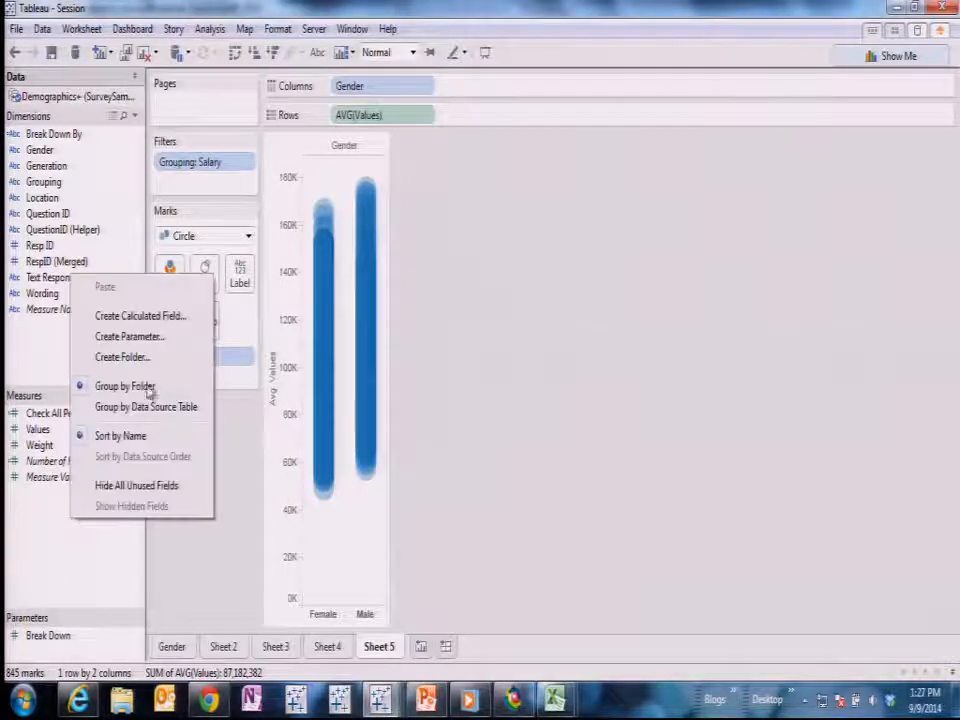
click(178, 316)
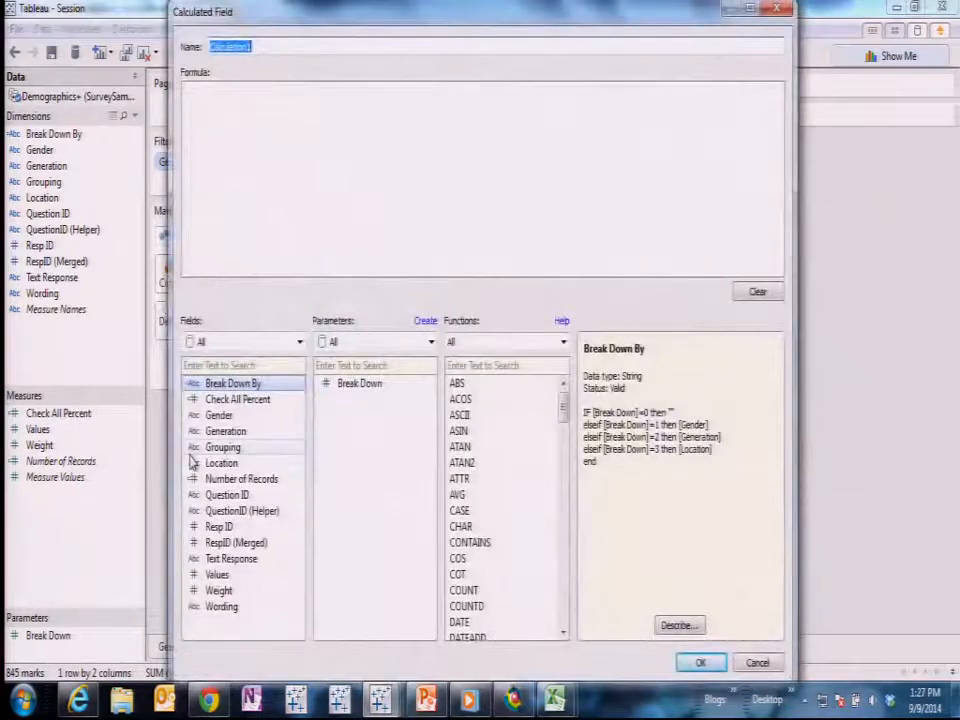
text(Jitter)
key(Tab)
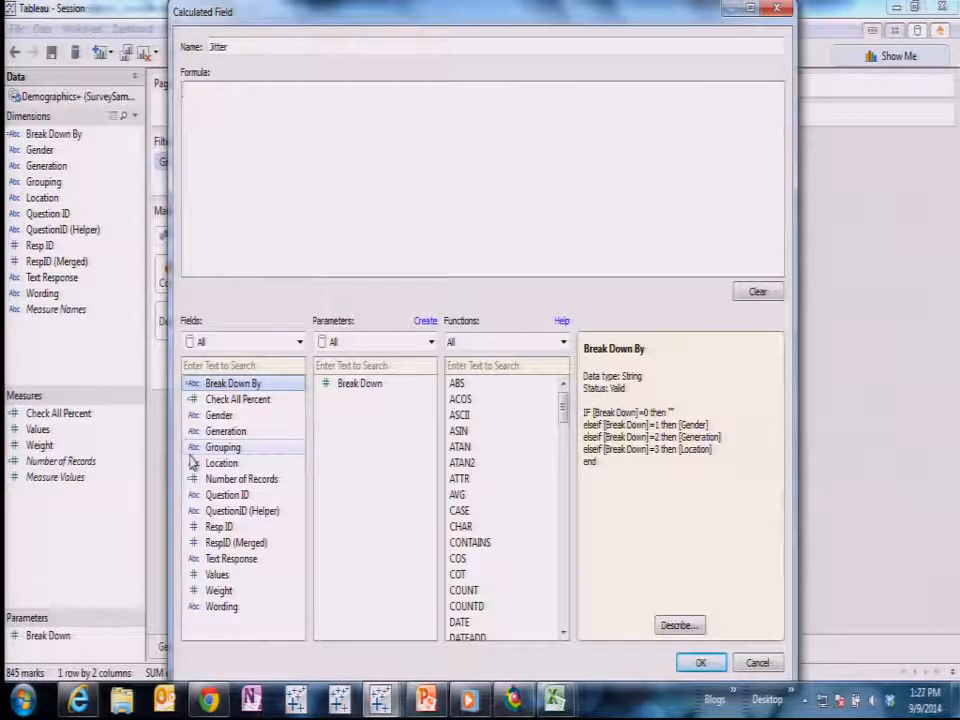
text(INDEX()
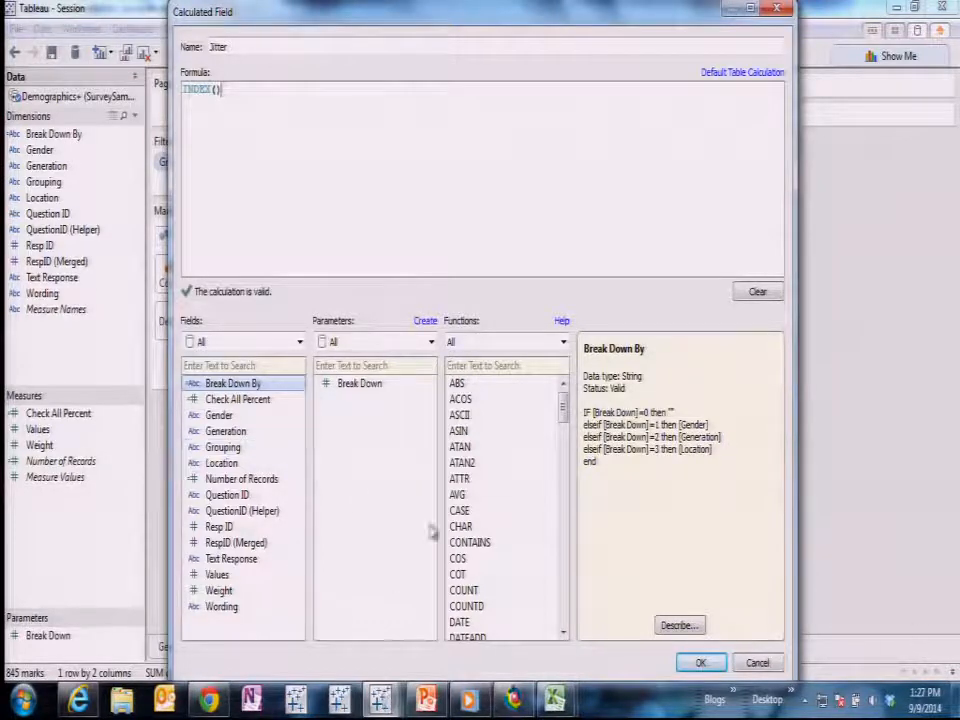
click(701, 662)
- Add Jitter to the columns after Gender, compute it using Resp ID, and narrow the chart to under a third of its width
drag(35, 429, 460, 88)
click(533, 87)
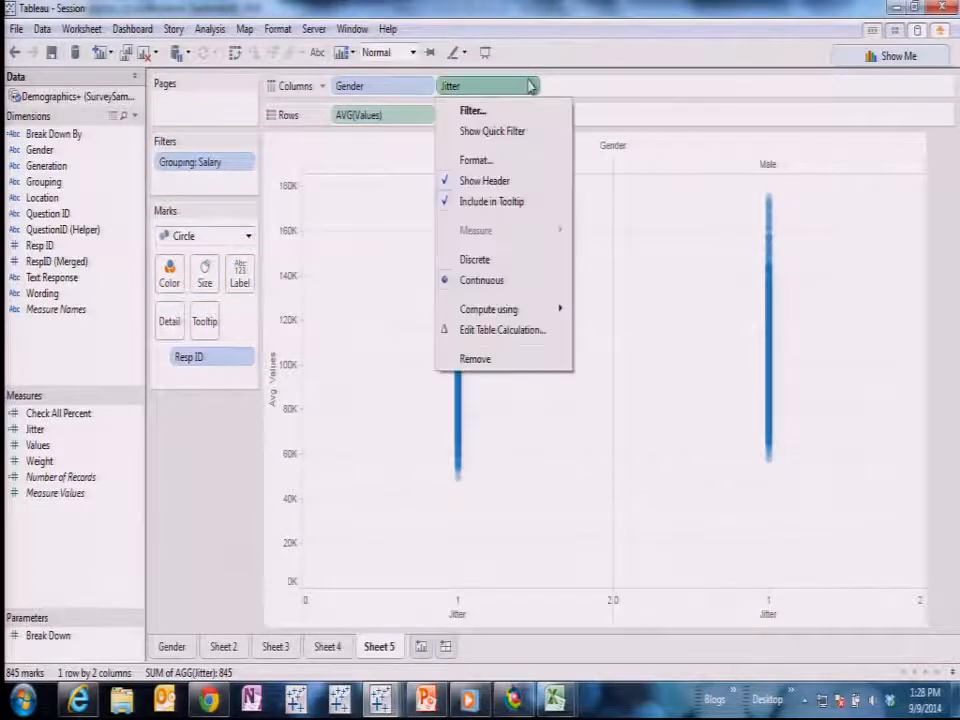
mouse_move(526, 318)
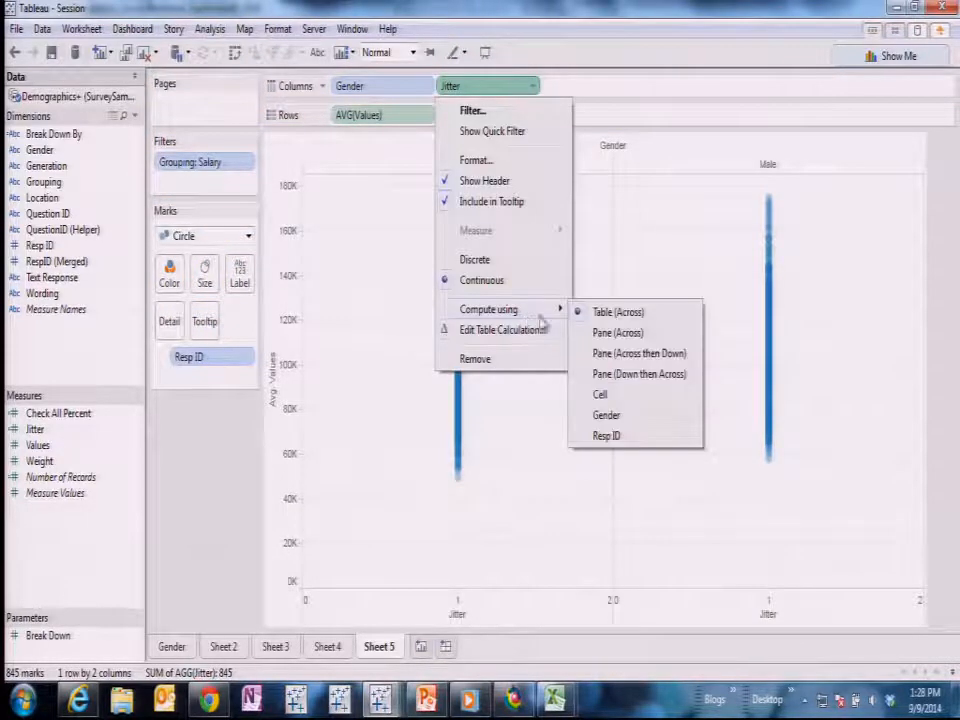
click(606, 435)
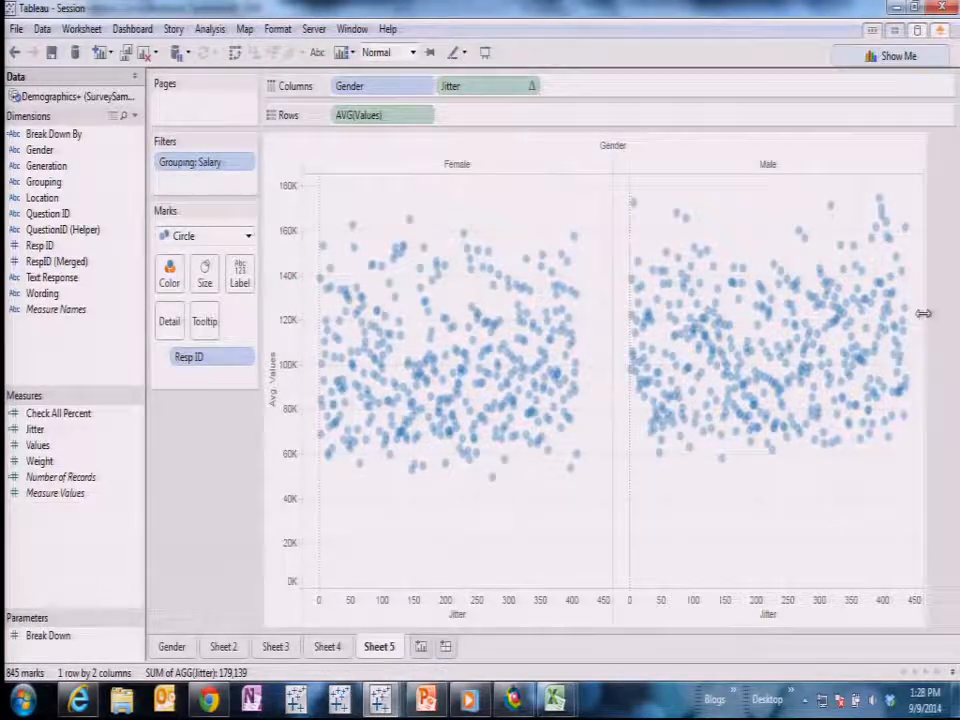
drag(452, 432, 449, 434)
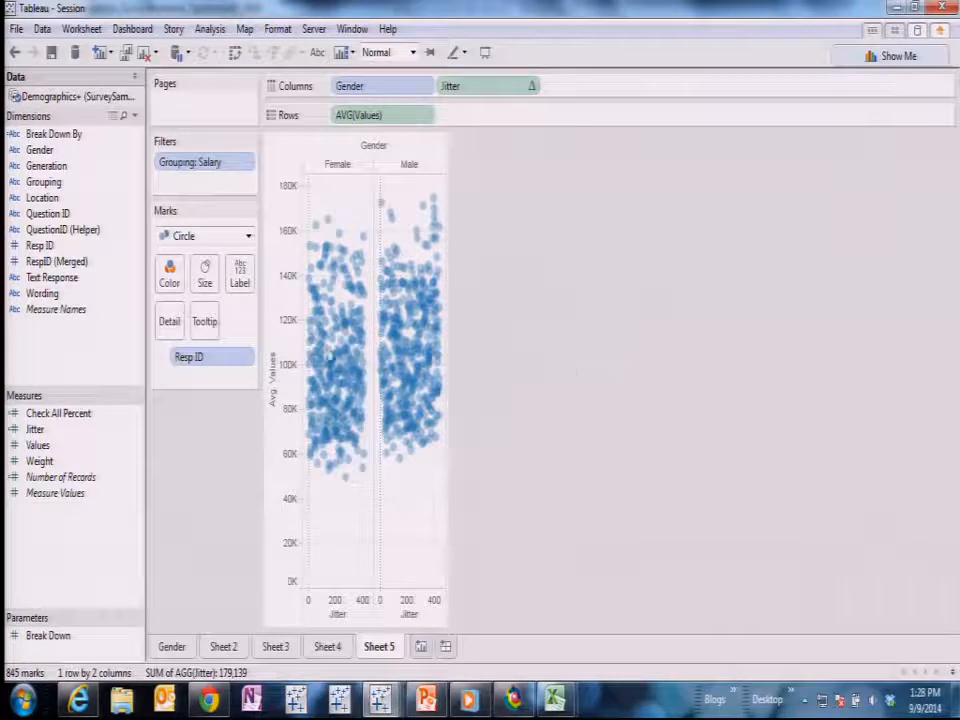
mouse_move(355, 350)
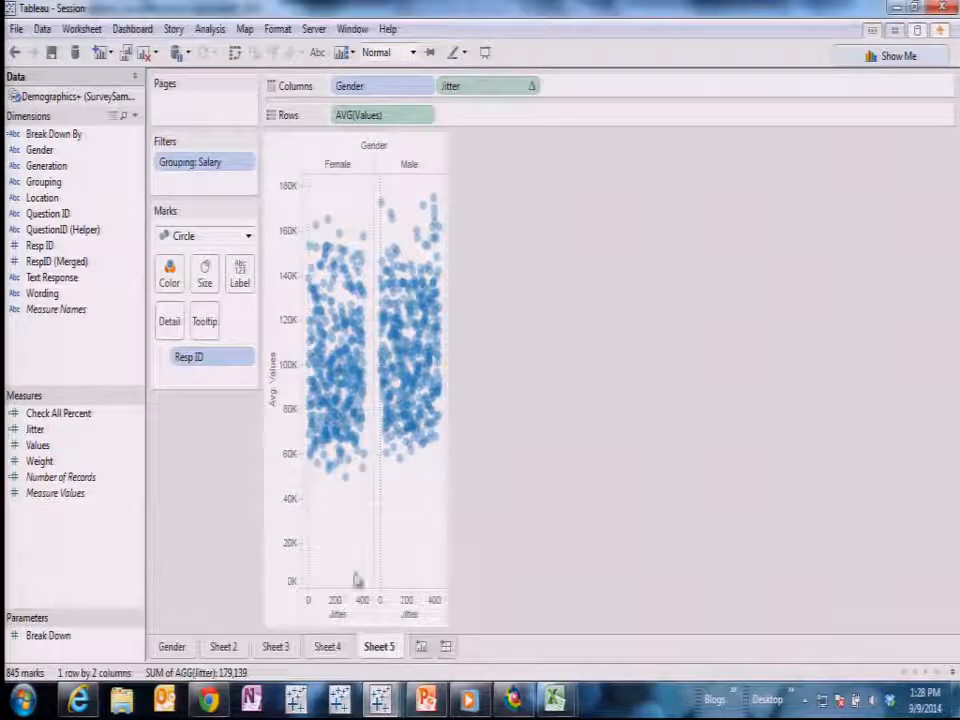
- Switch to Chrome and examine the Salary Jitterchart on the Data Revelations interactive salary survey page
click(208, 702)
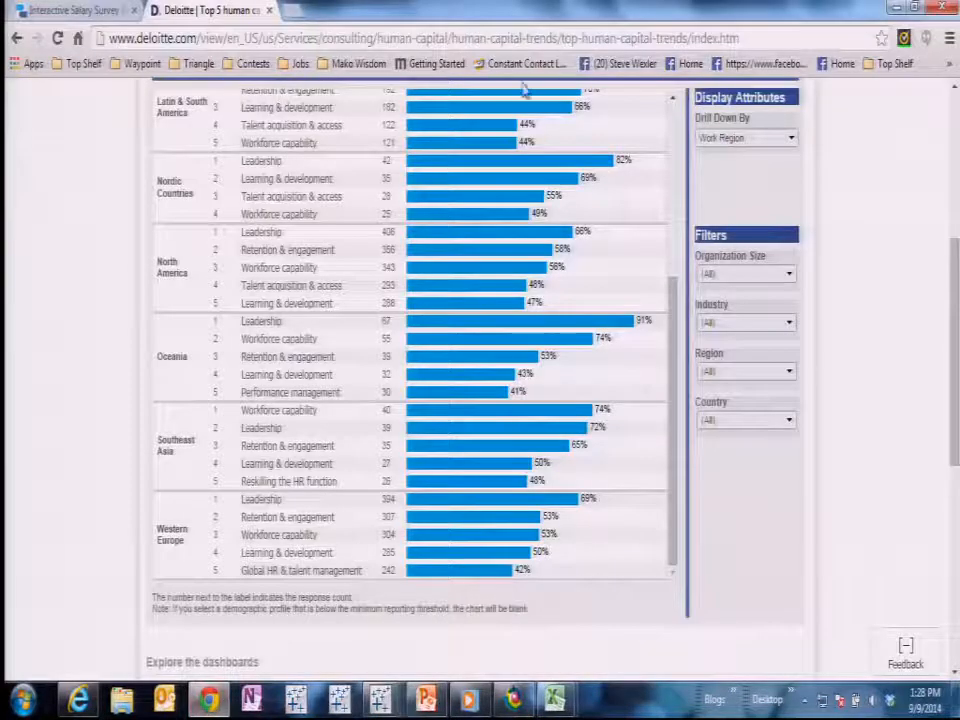
click(72, 10)
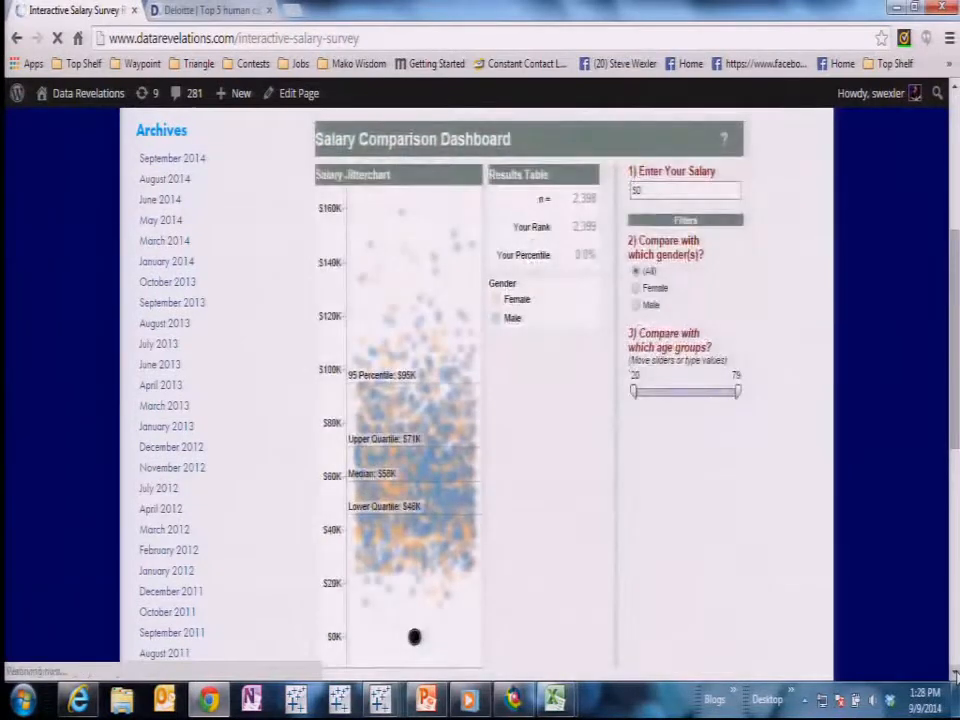
scroll(901, 368, down, 1)
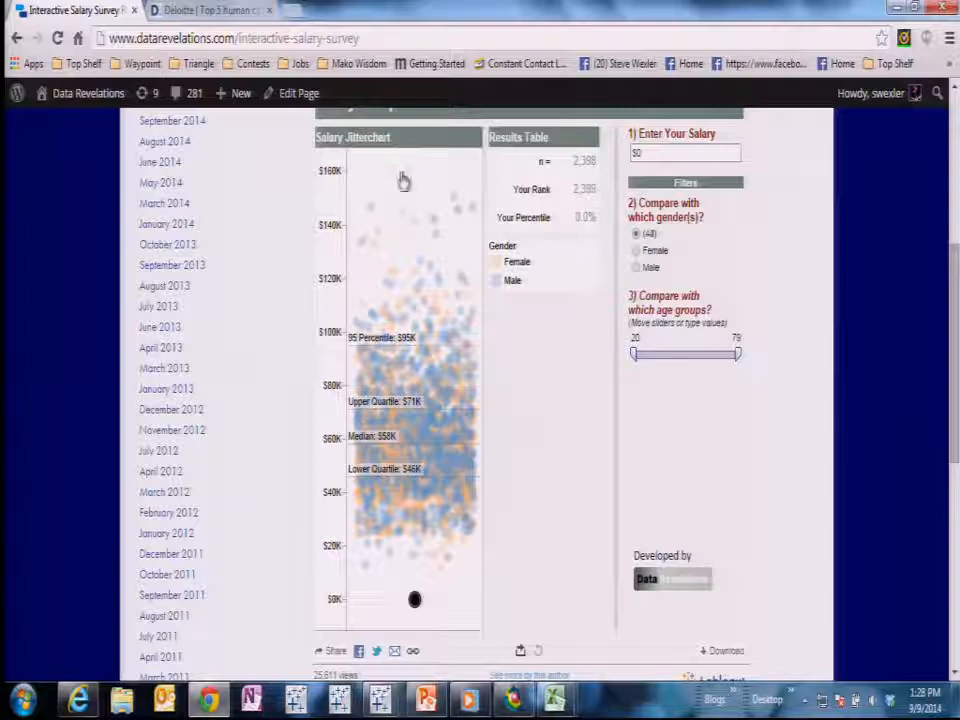
mouse_move(404, 184)
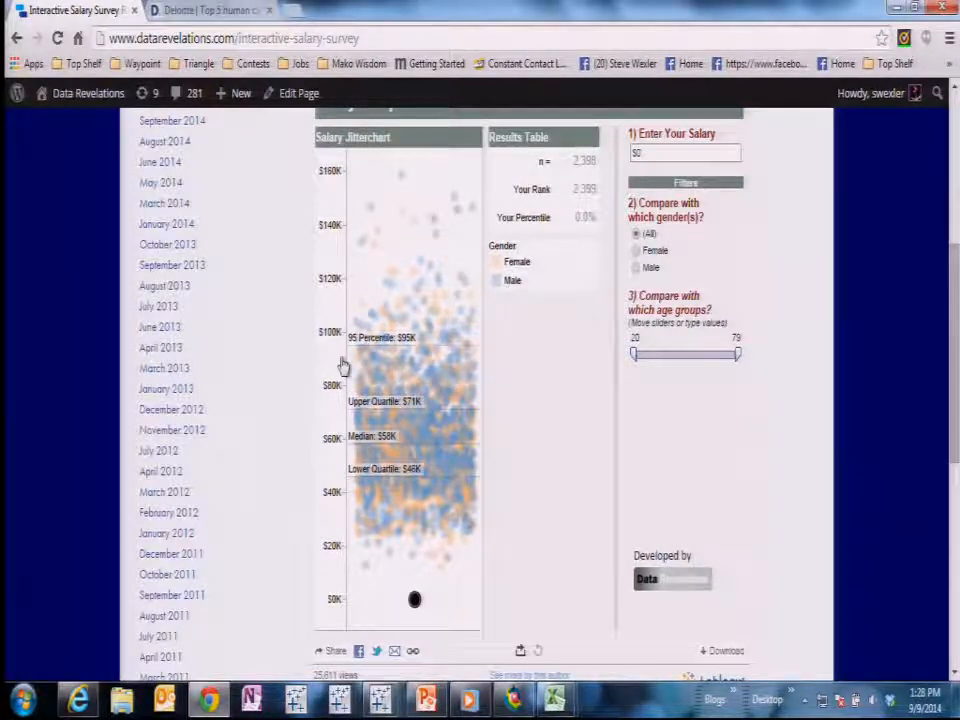
- Enter a salary of $67,500 in the Salary Comparison Dashboard and compare it with the Male gender only
click(686, 151)
double_click(681, 158)
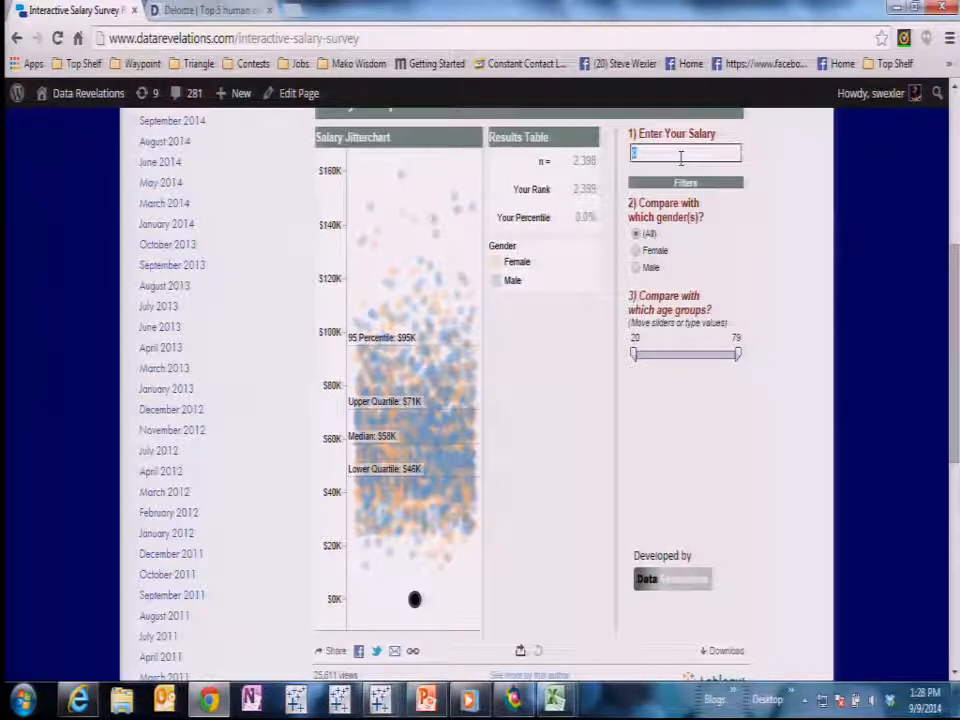
text(67,50)
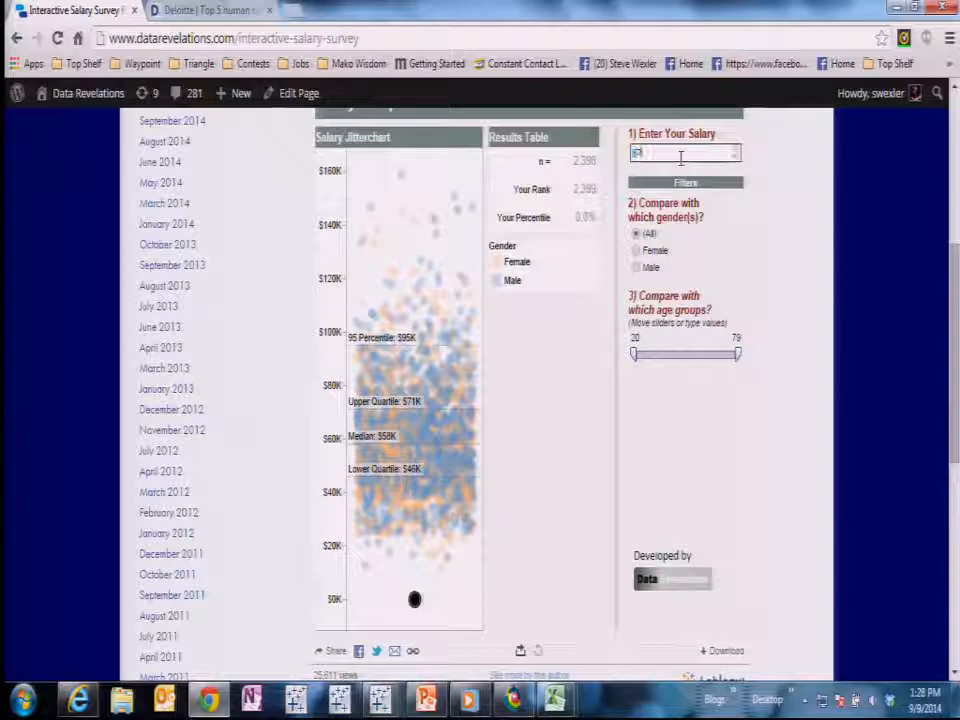
text(00)
key(Return)
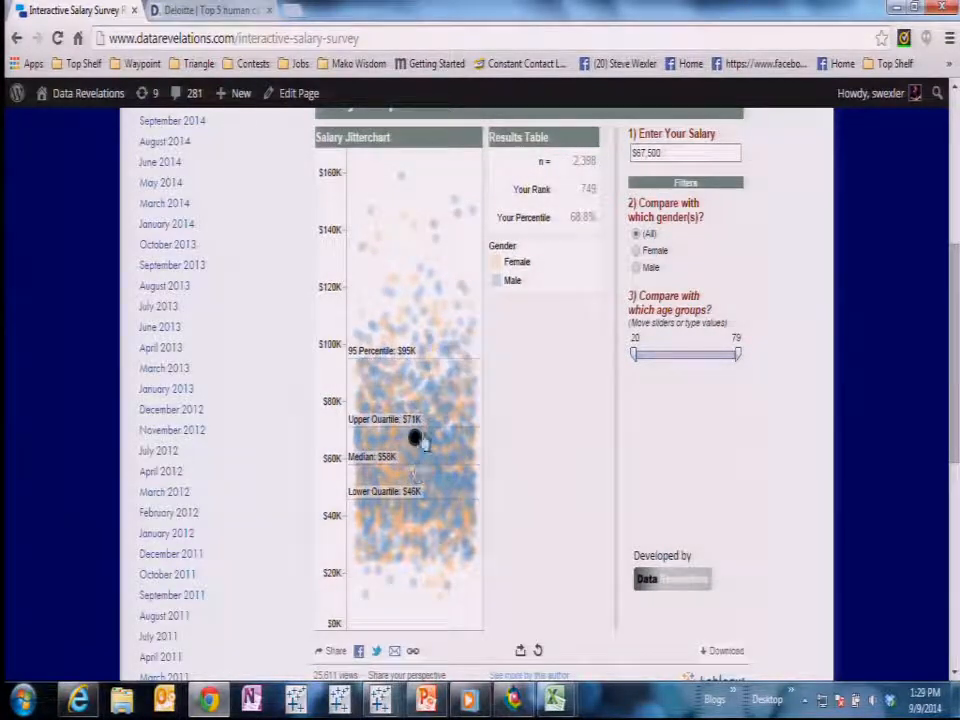
click(638, 268)
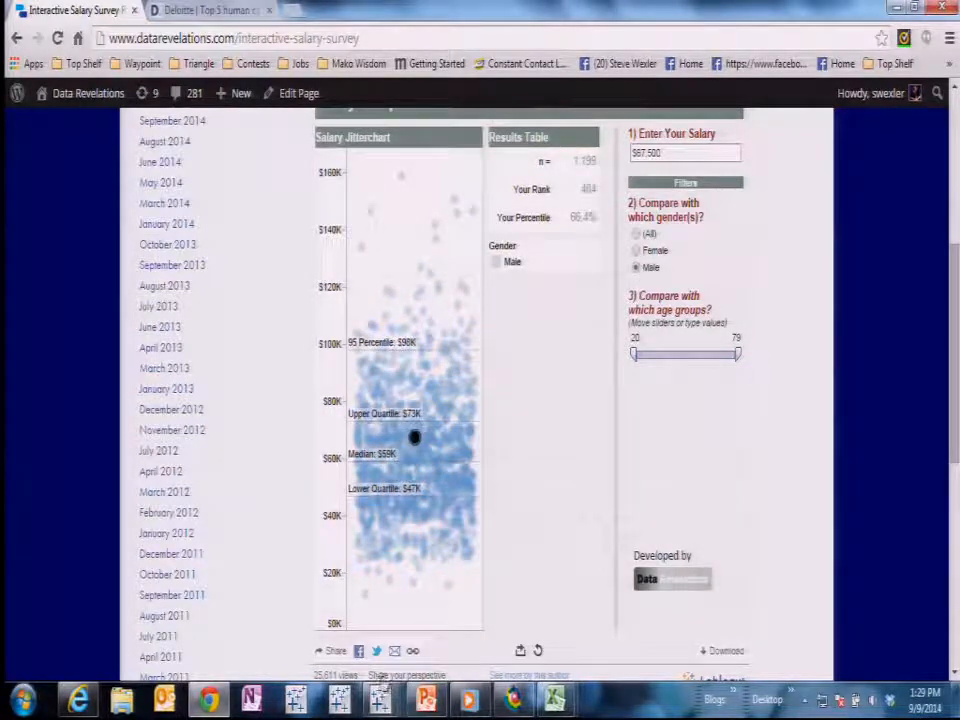
- Switch to the Tableau workbook DataRevelations_SurveyWorkbook_September09_2014 and open the Salary Jitterplot worksheet
mouse_move(380, 698)
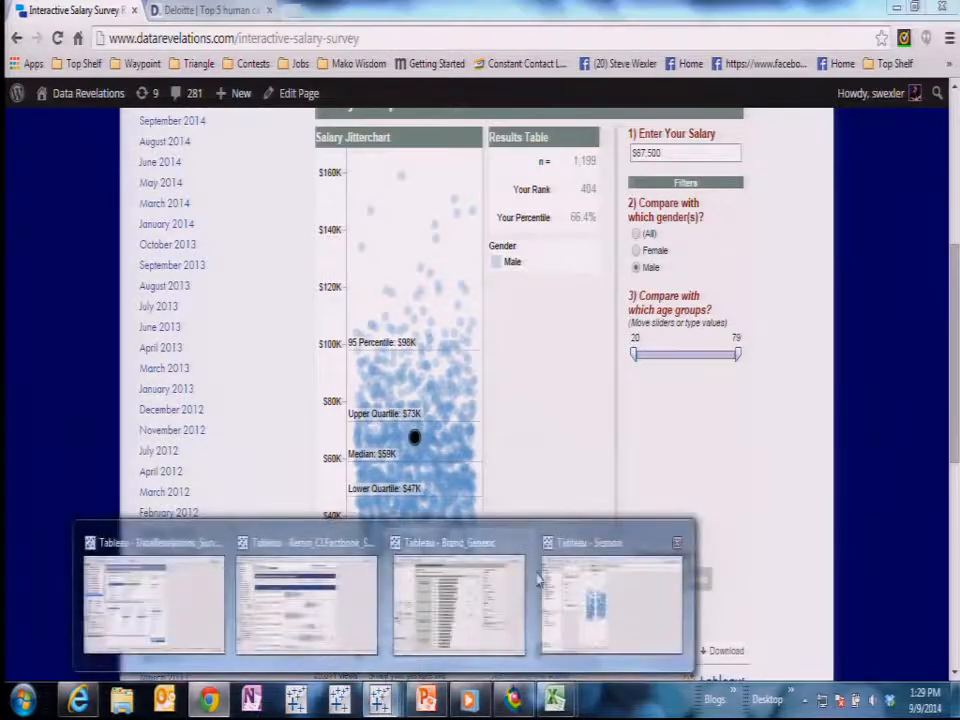
click(190, 628)
click(866, 648)
click(925, 672)
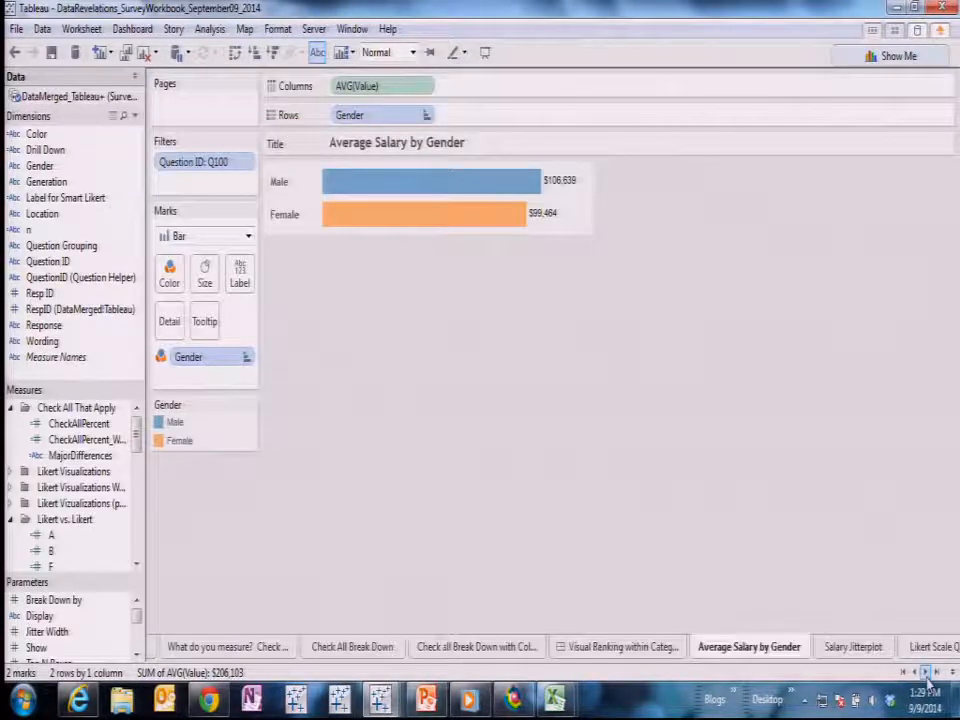
click(862, 647)
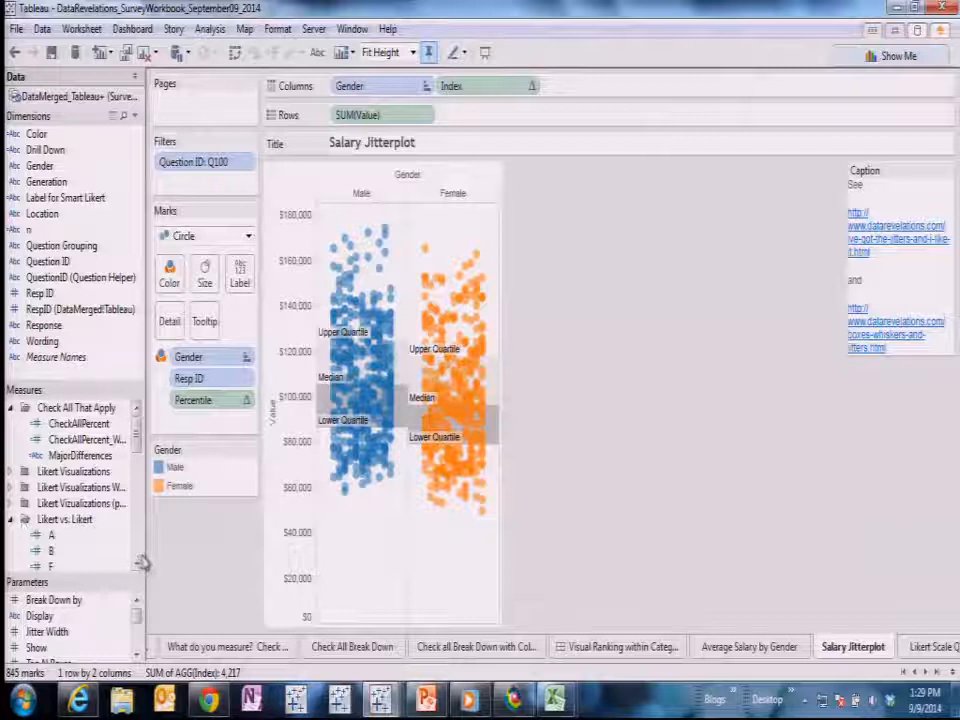
- Examine the formula of the Index calculated field in the measures, leaving it as defined
scroll(140, 548, down, 8)
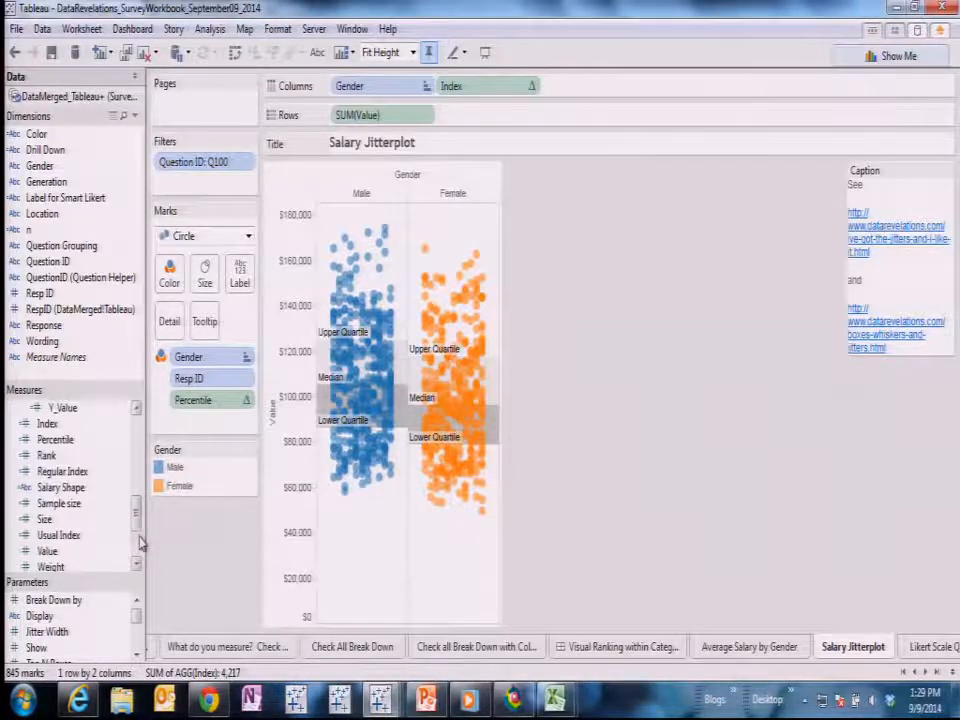
right_click(85, 423)
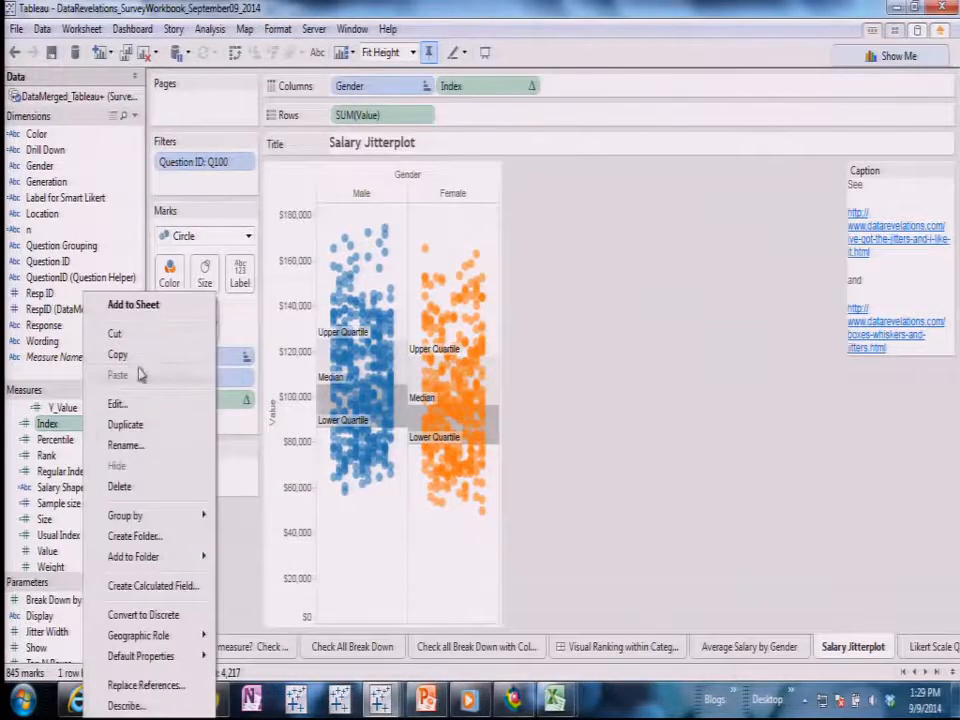
click(120, 405)
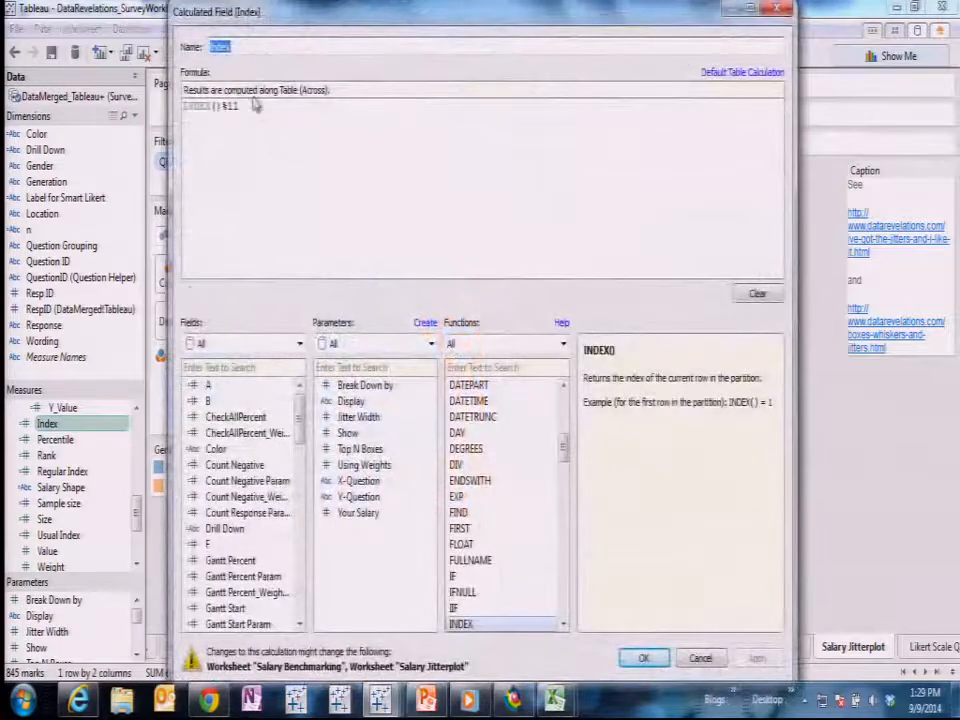
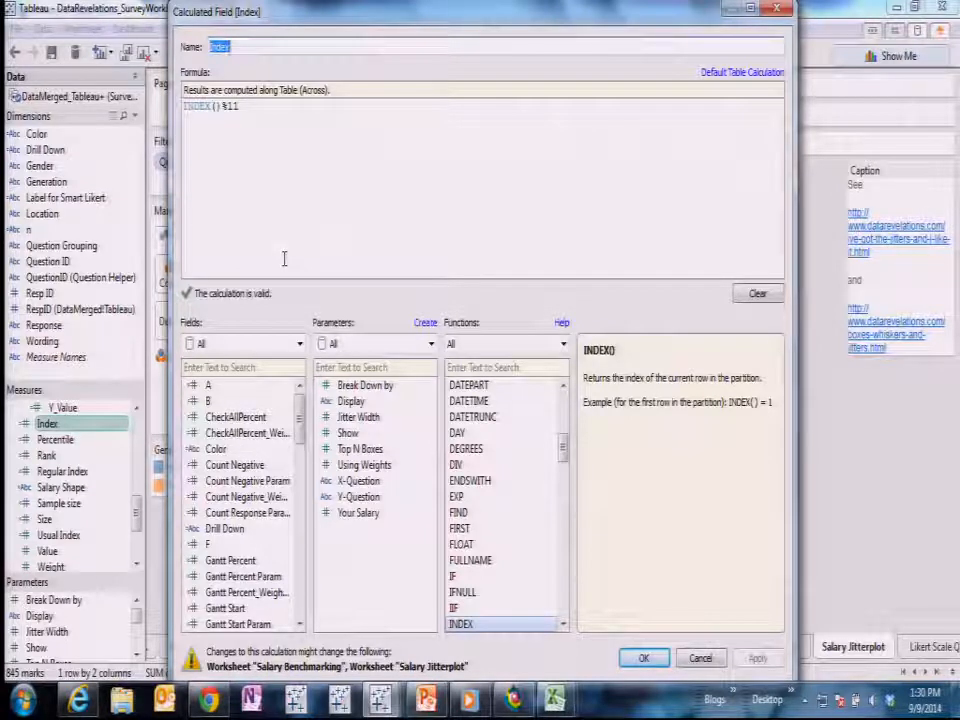
click(644, 658)
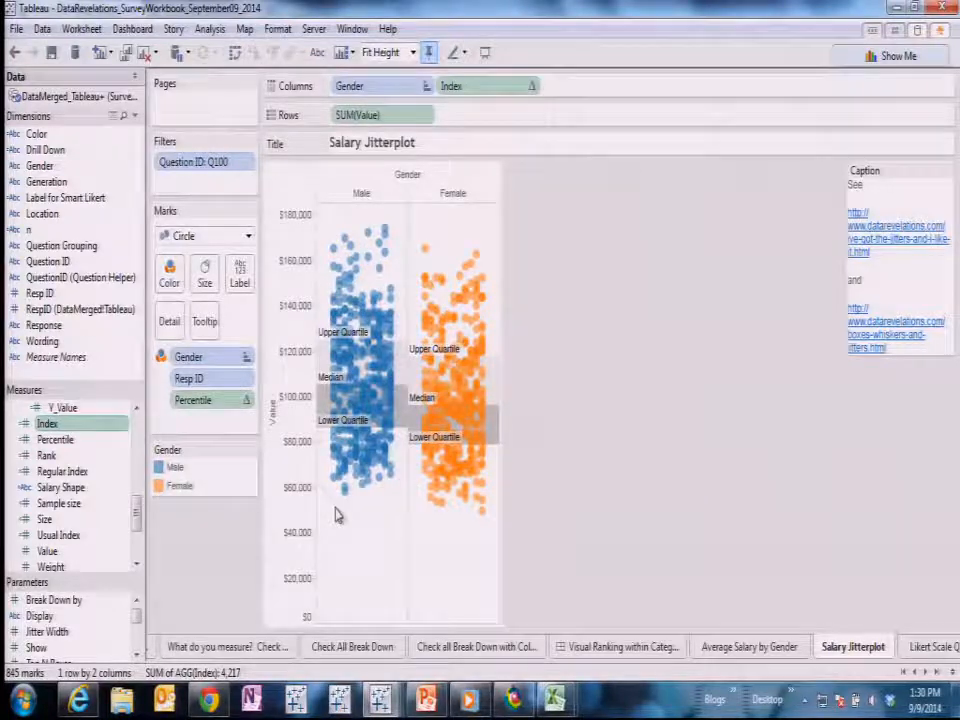
- View the Likert Scale Questions -- Yuck and Salary Benchmarking worksheets, and return to Salary Jitterplot
click(925, 648)
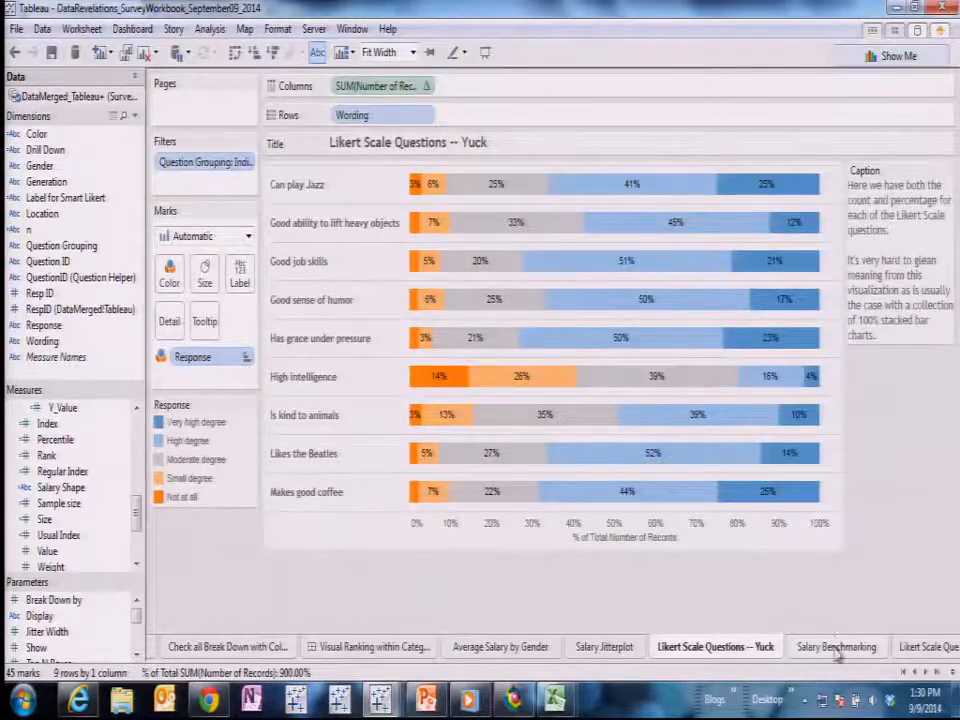
click(836, 647)
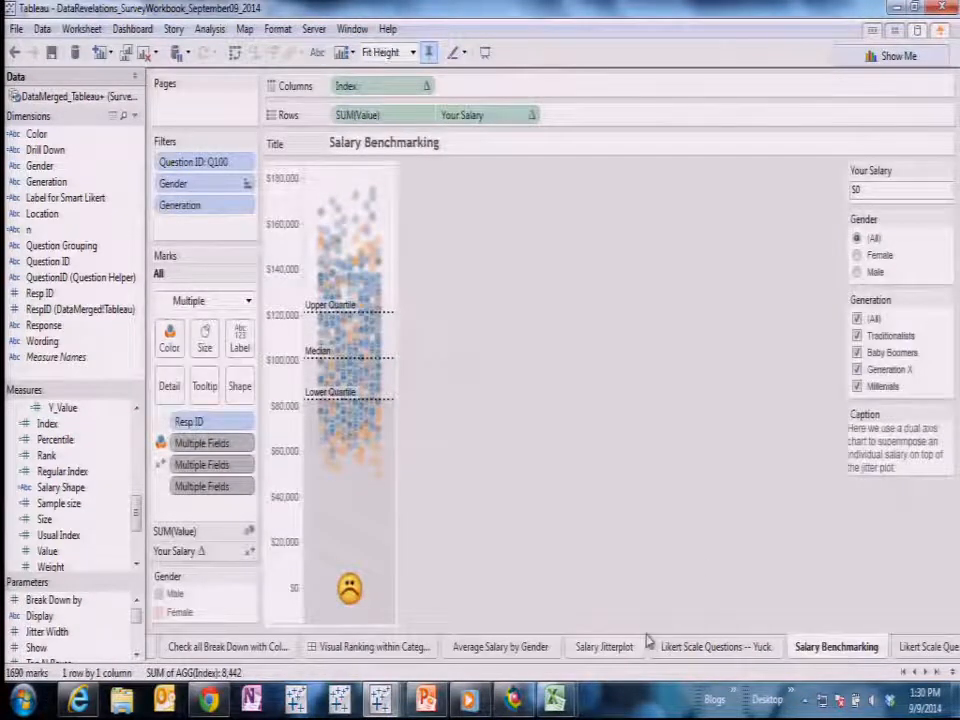
click(714, 647)
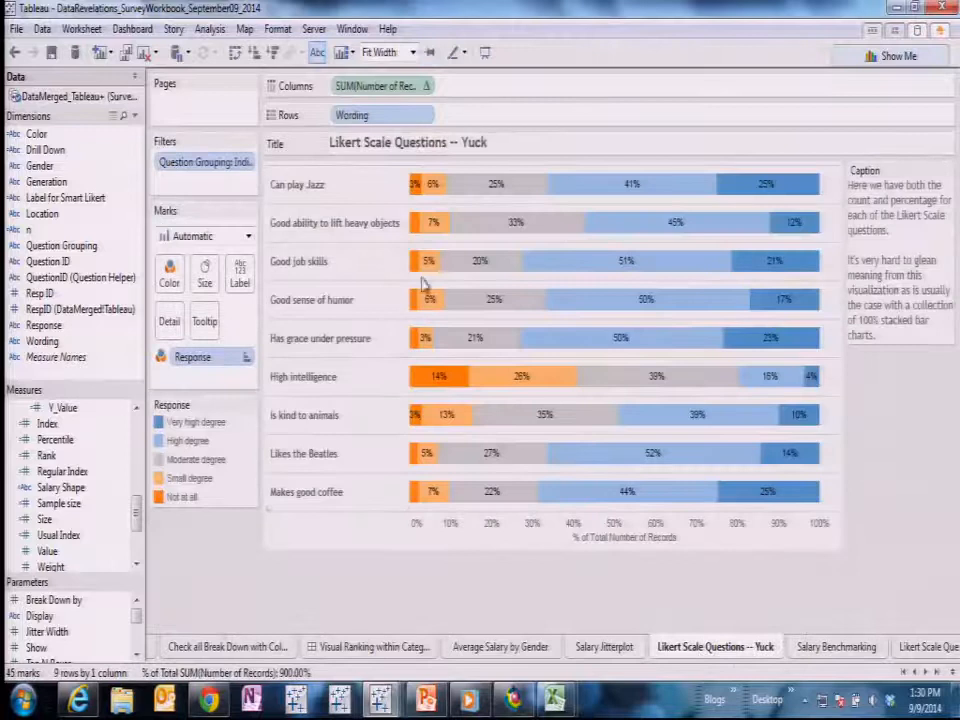
click(604, 647)
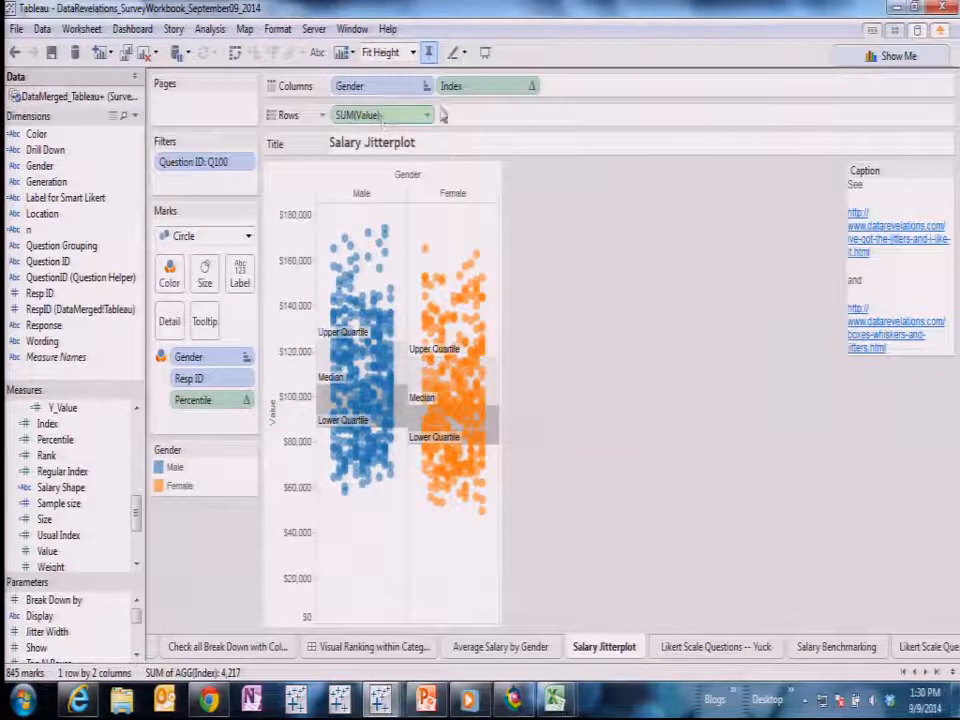
- Show the Index axis header on the Salary Jitterplot and review its axis range settings without applying changes
right_click(464, 90)
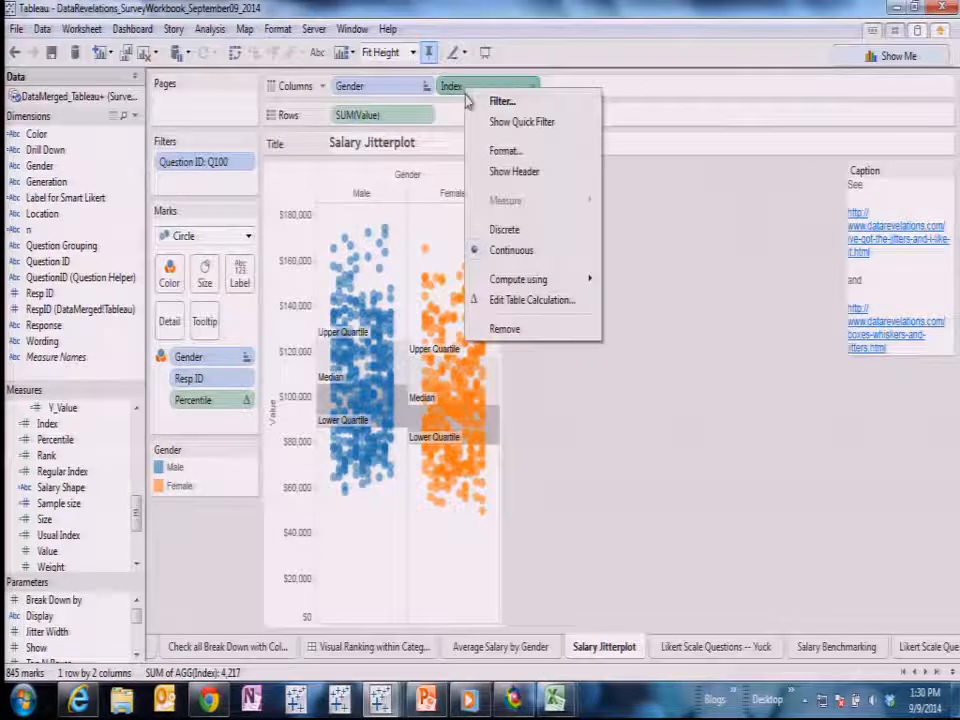
click(505, 172)
right_click(362, 602)
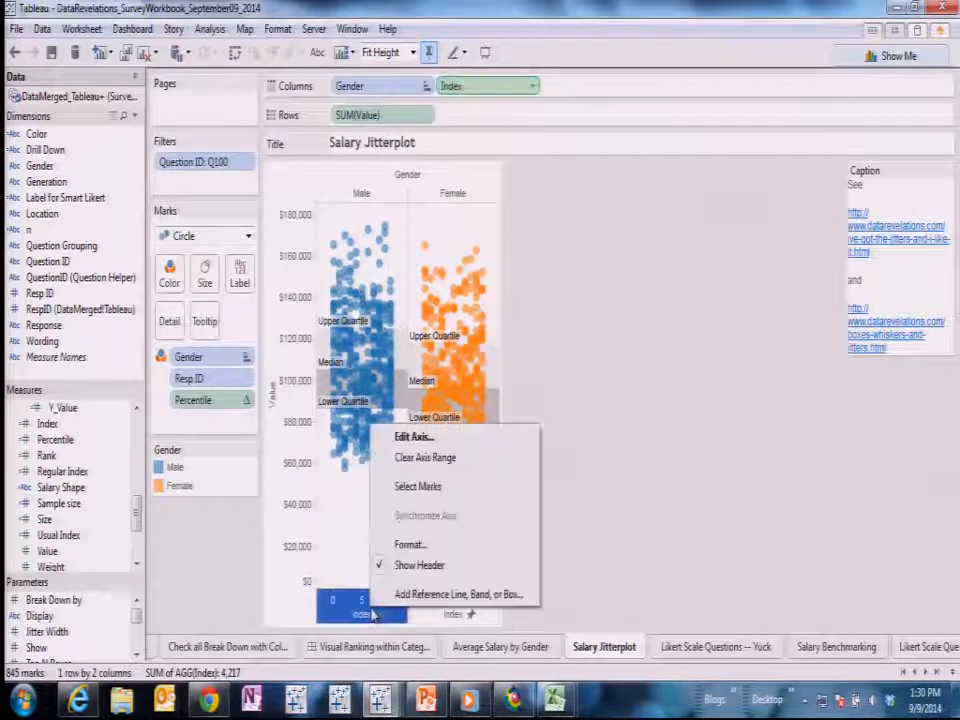
click(439, 439)
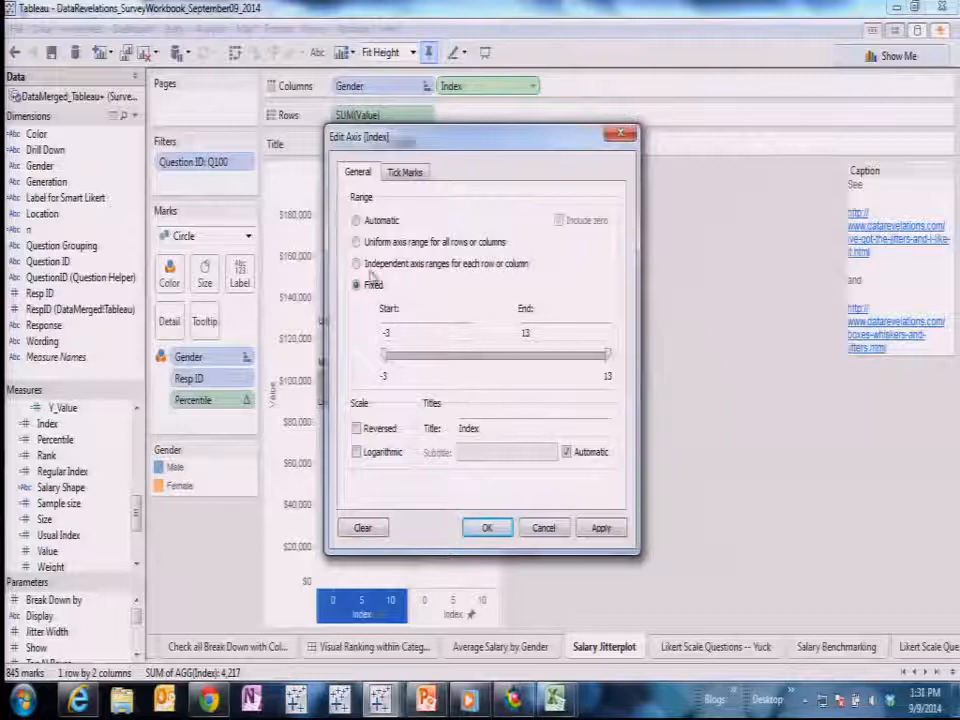
click(359, 221)
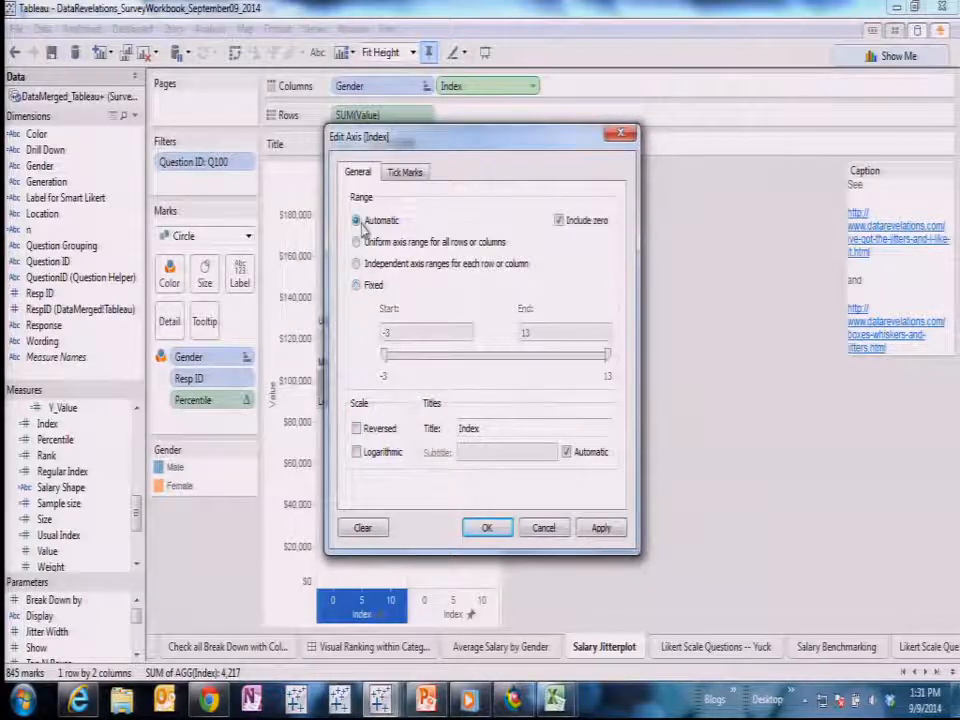
click(357, 285)
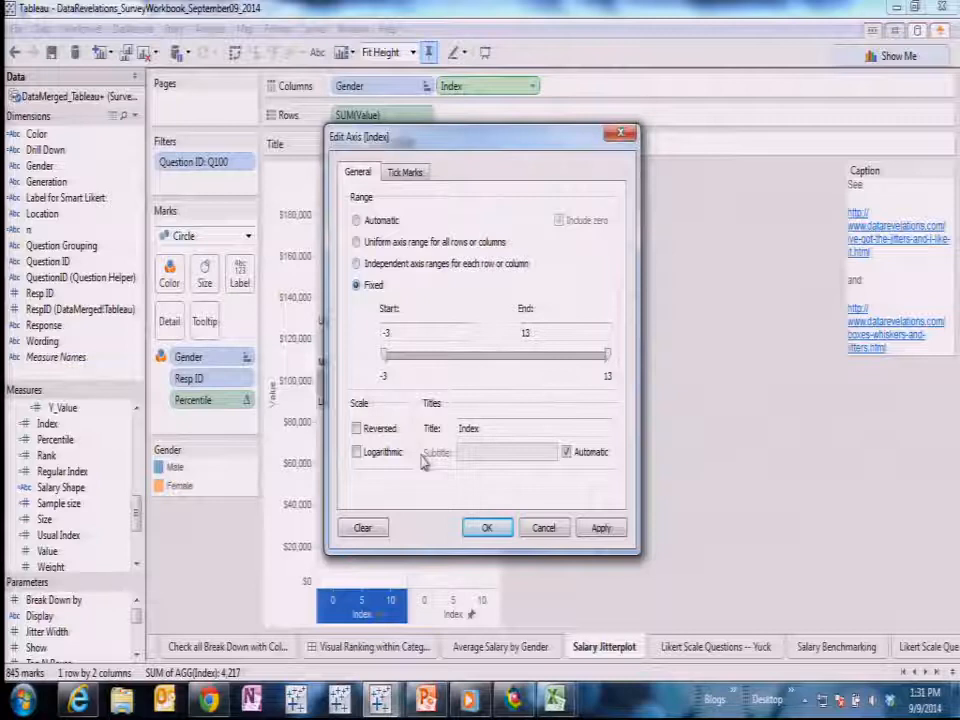
click(556, 528)
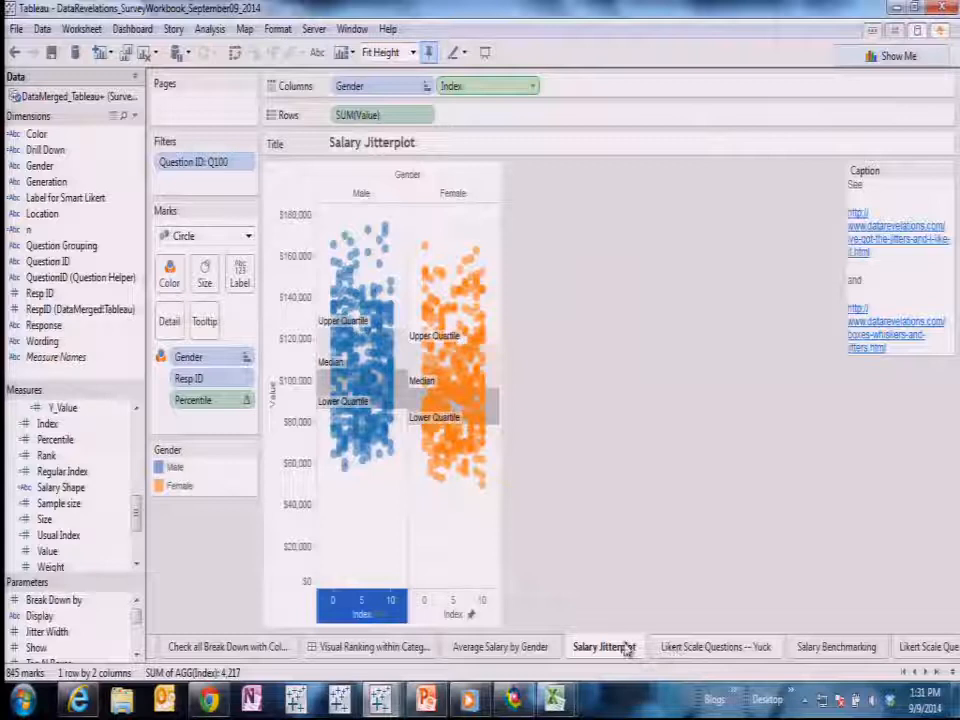
- View the Average Salary by Gender and Salary Jitterplot worksheets, and open Salary Benchmarking
click(546, 650)
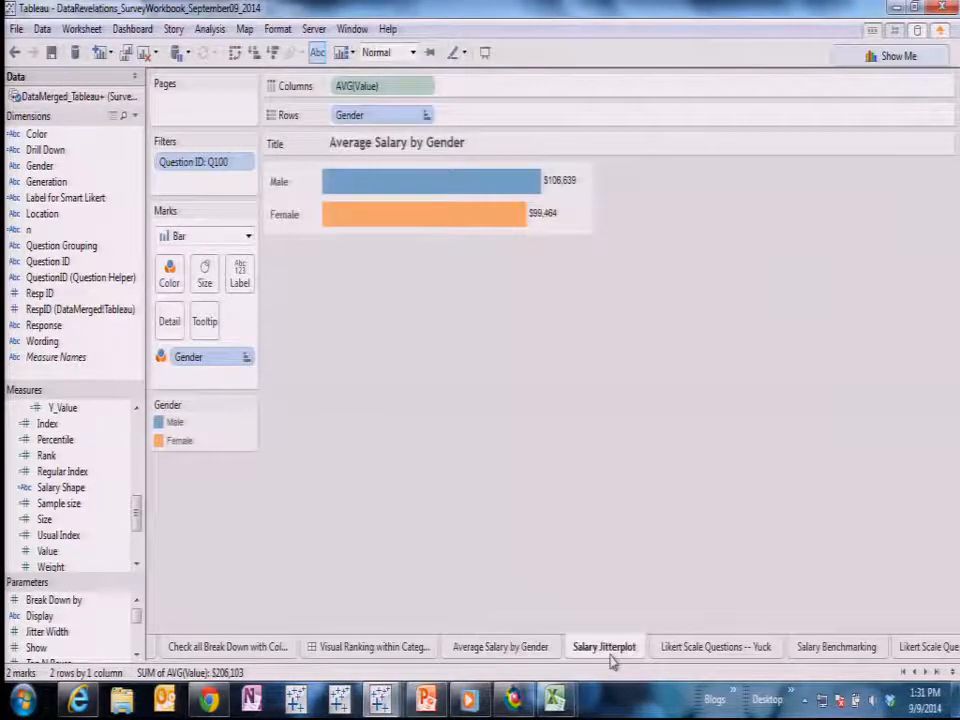
click(613, 650)
click(812, 650)
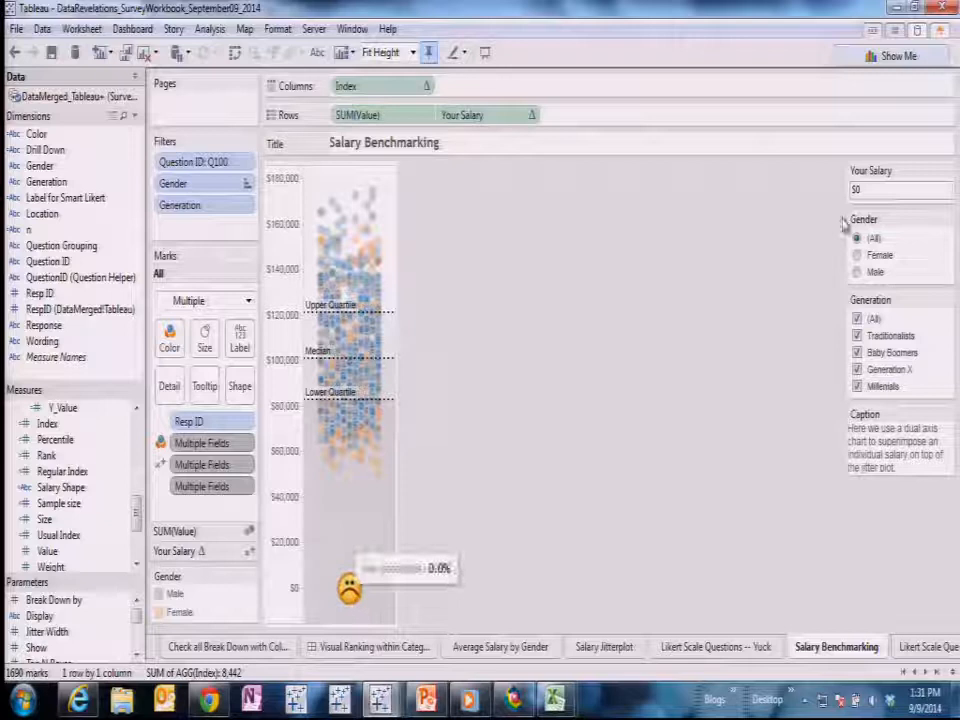
- Benchmark individual salaries of $55,000, $110,000 and finally $165,000 against the jitterplot by changing the Your Salary parameter
click(874, 189)
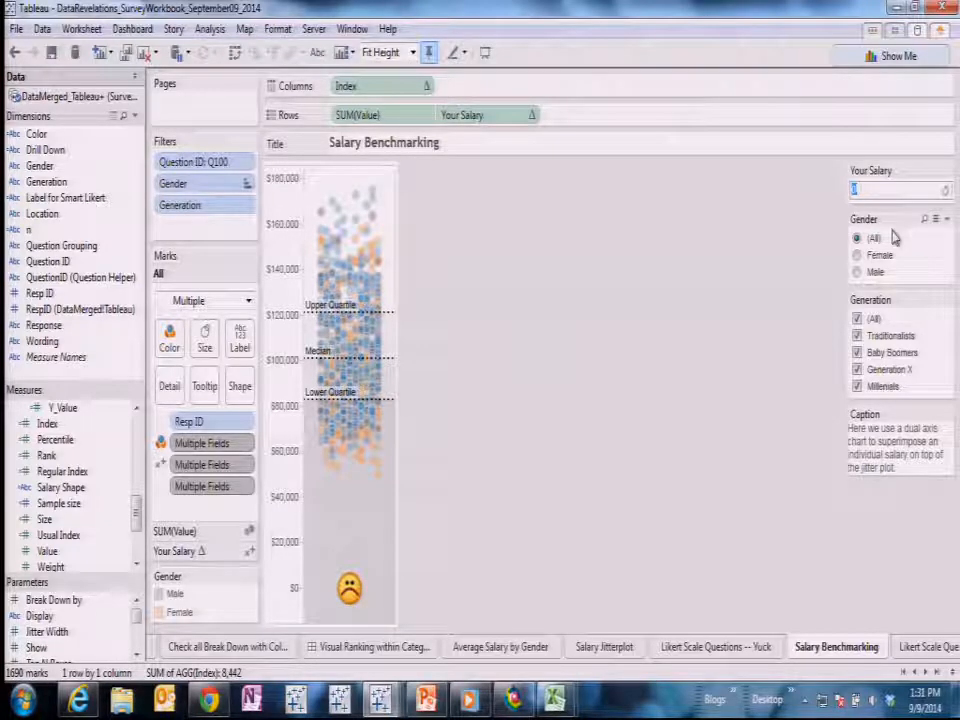
text(55000)
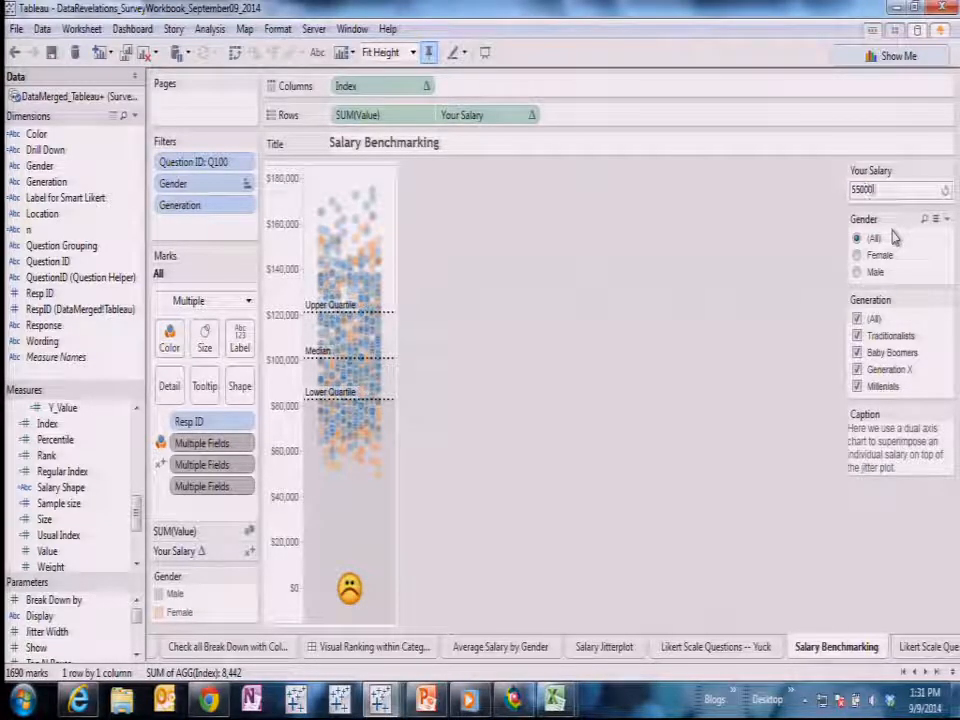
key(Return)
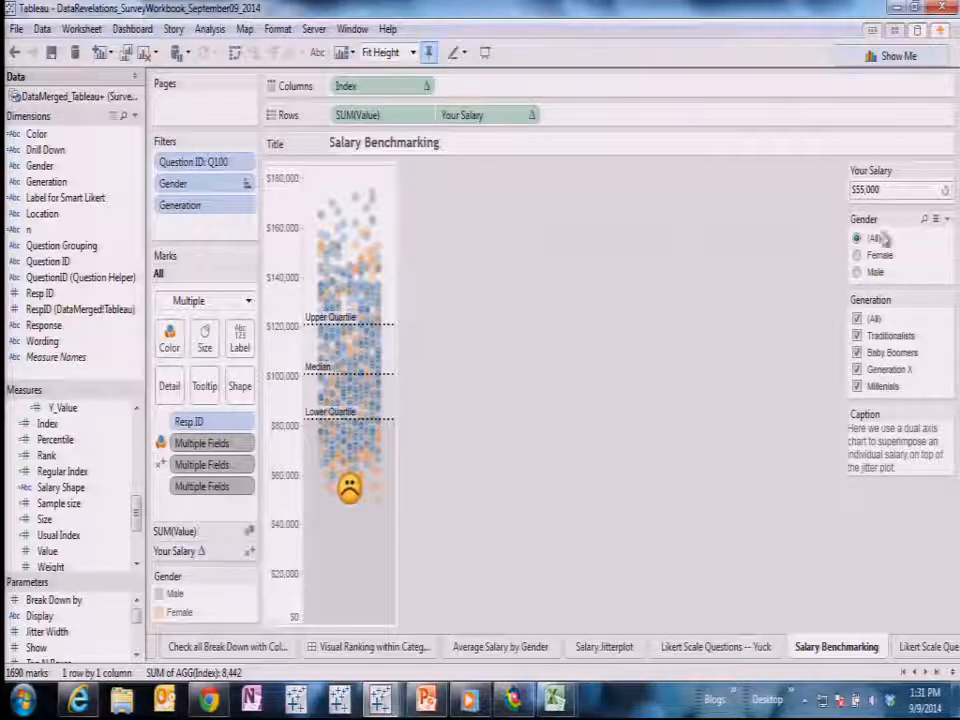
click(919, 191)
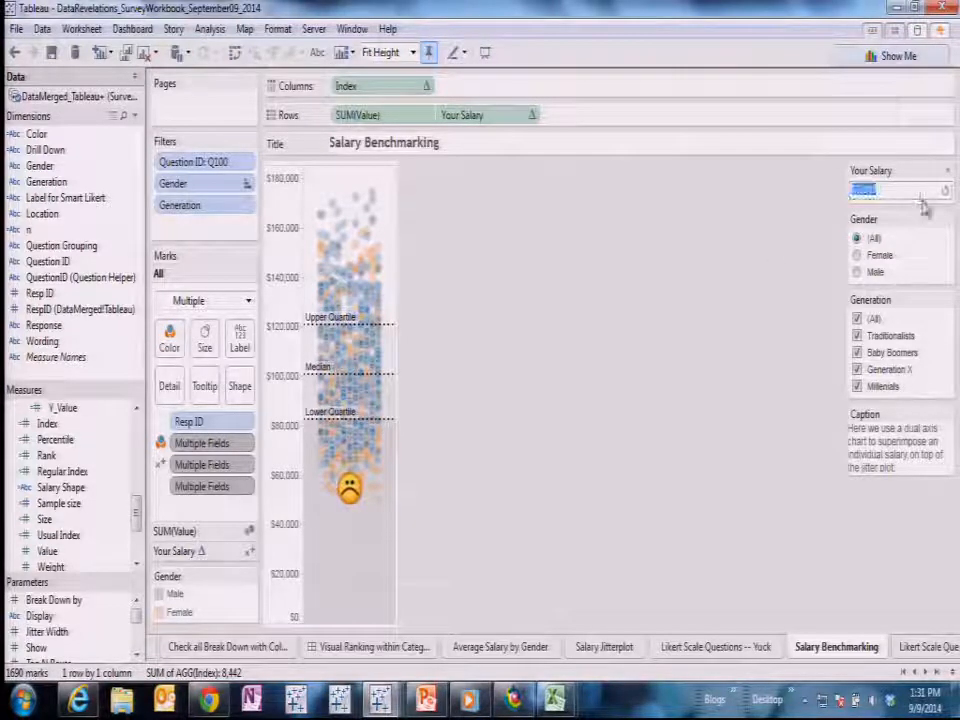
text(110000)
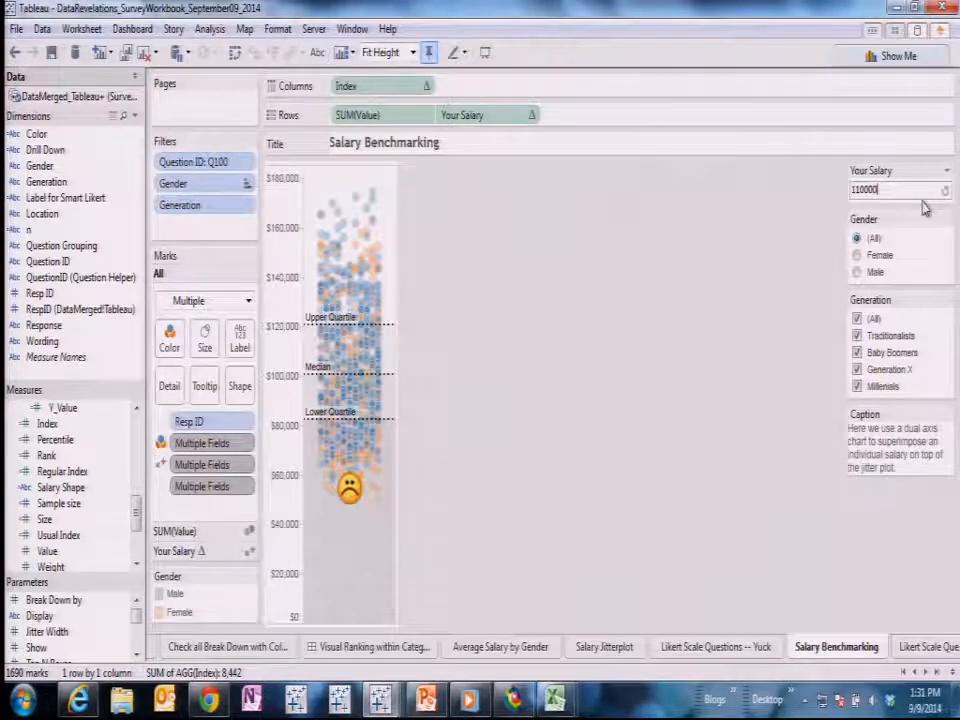
key(Return)
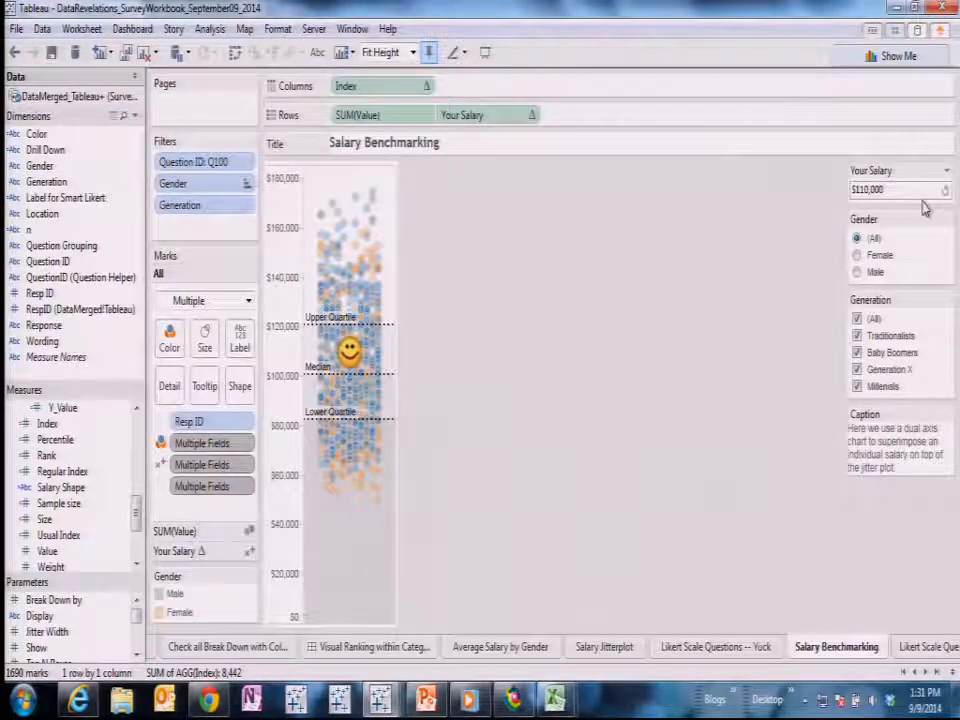
click(907, 196)
text(165000)
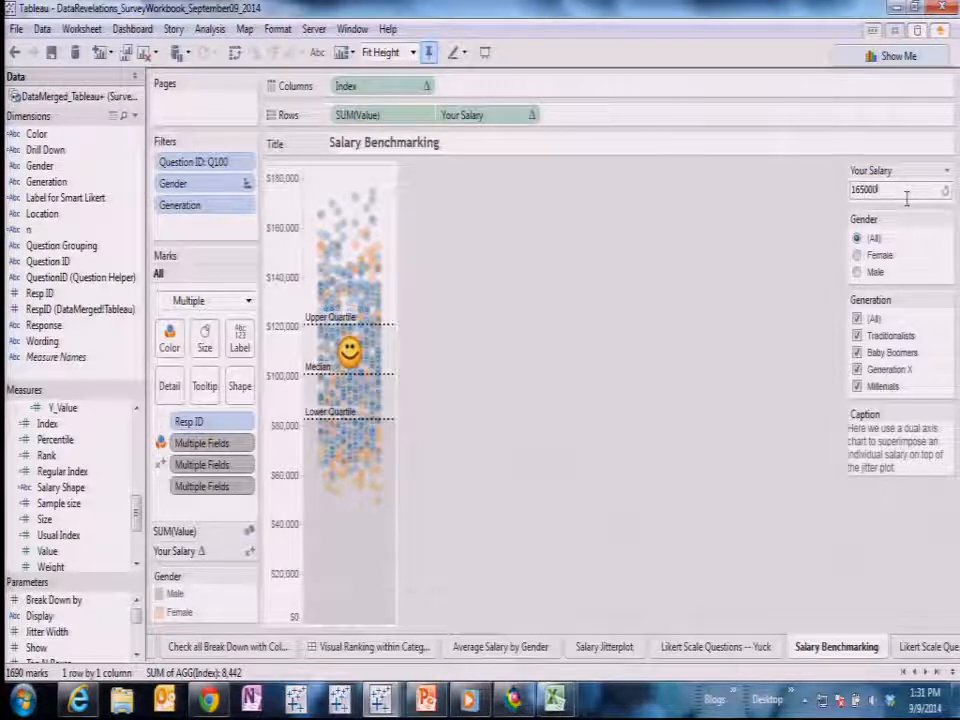
key(Return)
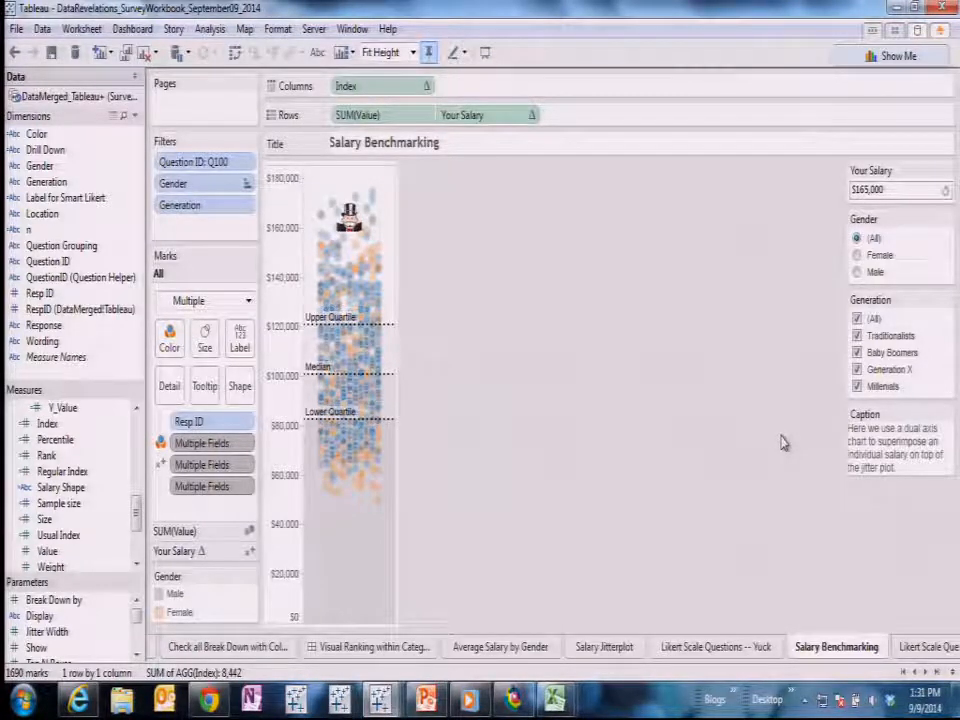
- Show all workbook sheets as thumbnails and open Likert Scale Questions Weighted -- Yuck
click(893, 31)
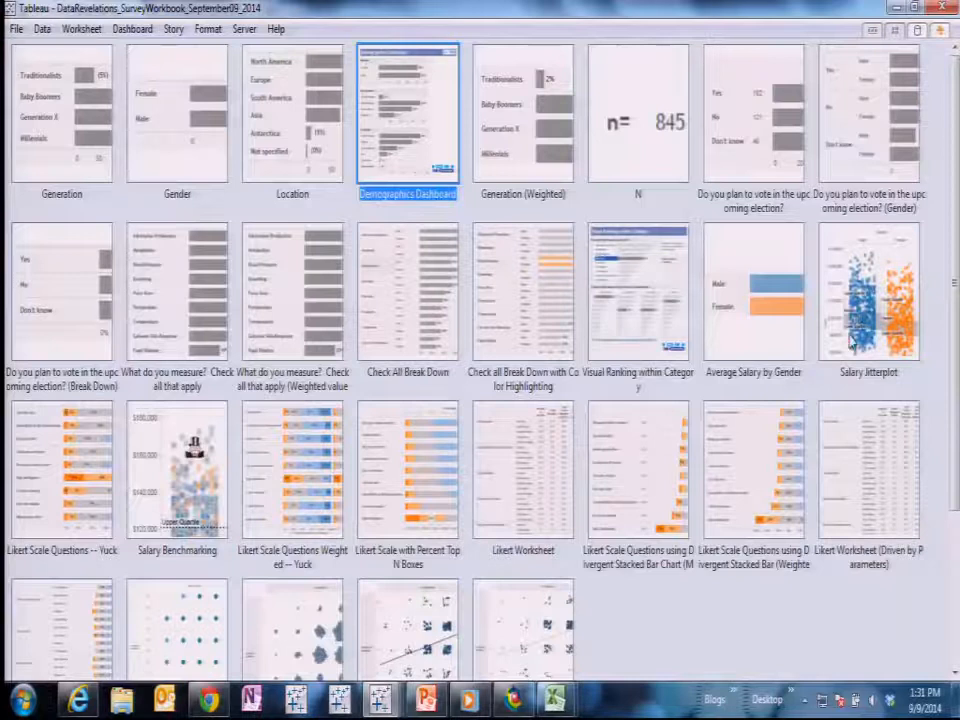
click(288, 484)
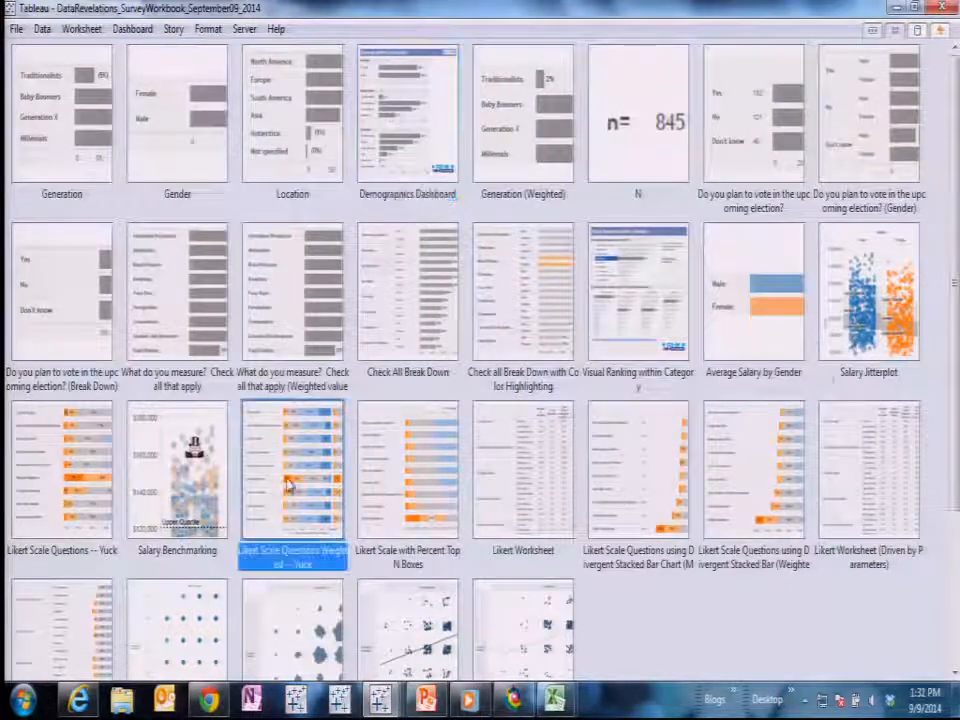
double_click(288, 484)
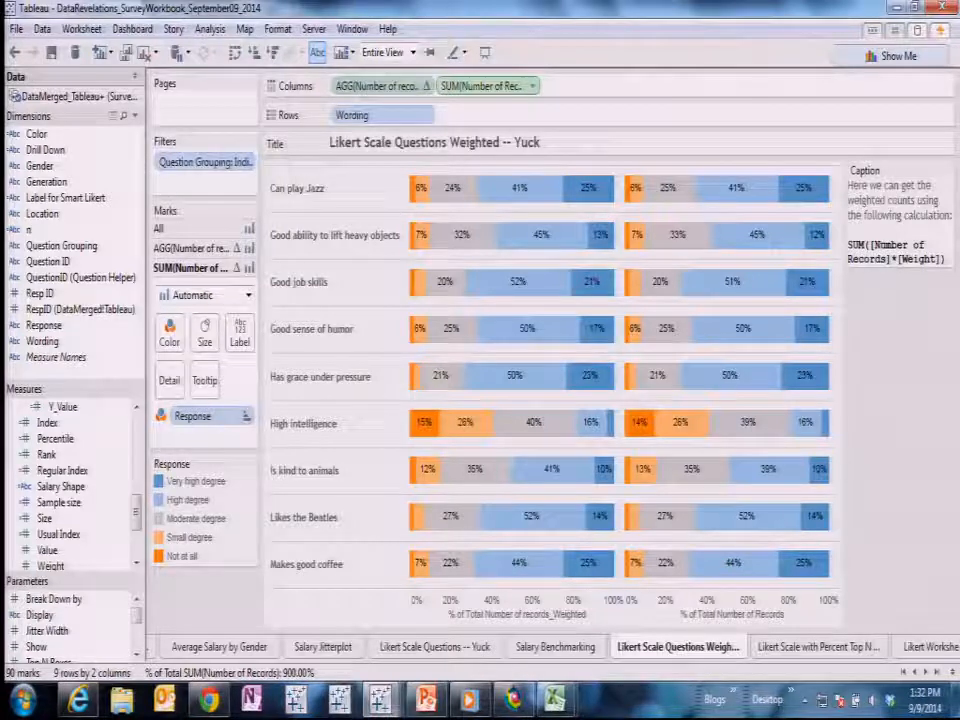
- On the Likert Scale with Percent Top N Boxes worksheet, examine the formula of the Percentage Top N Boxes calculated field, leaving it as defined
click(864, 647)
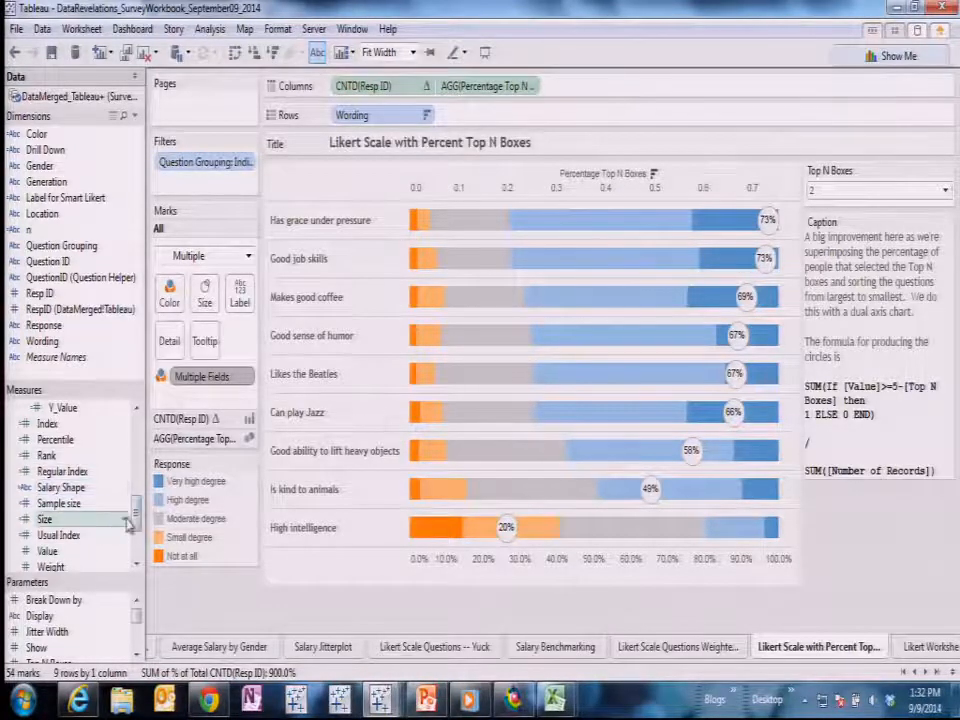
scroll(130, 505, up, 10)
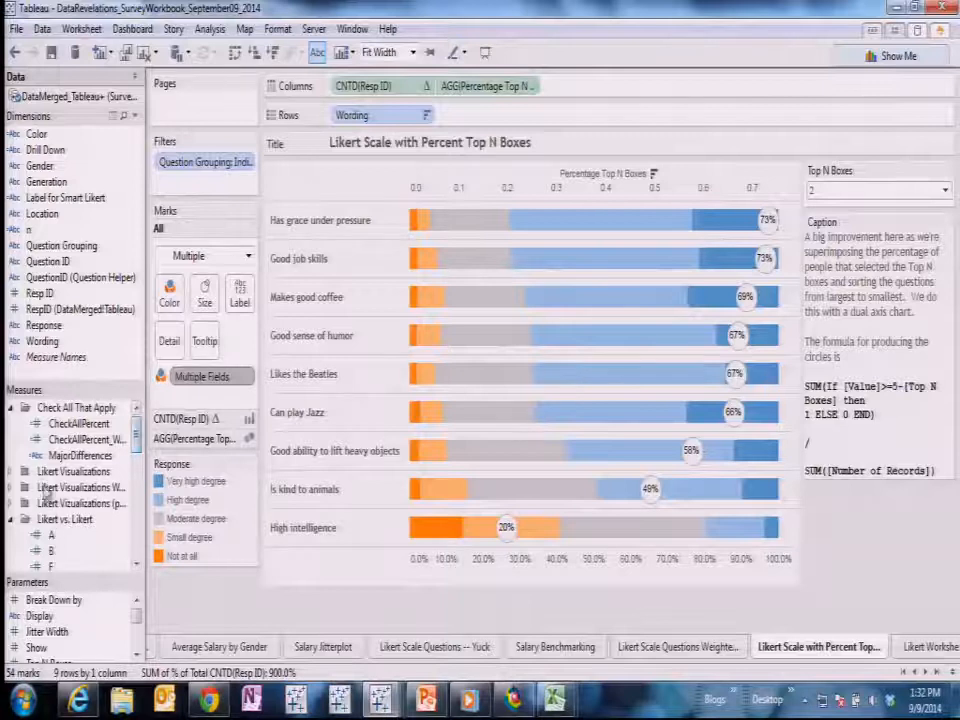
double_click(97, 472)
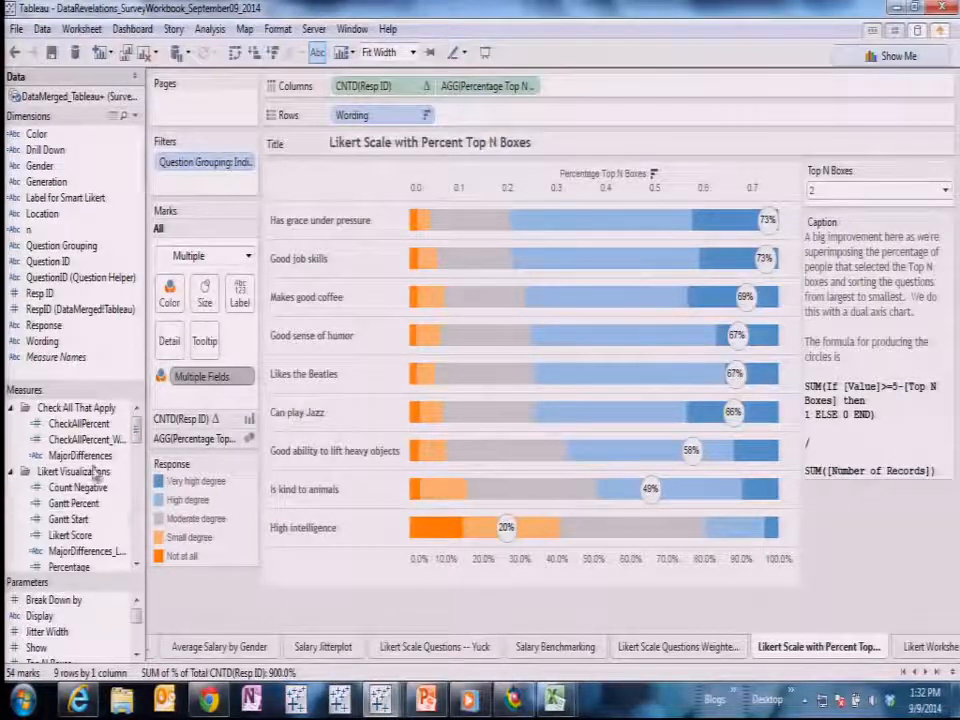
click(137, 567)
click(137, 567)
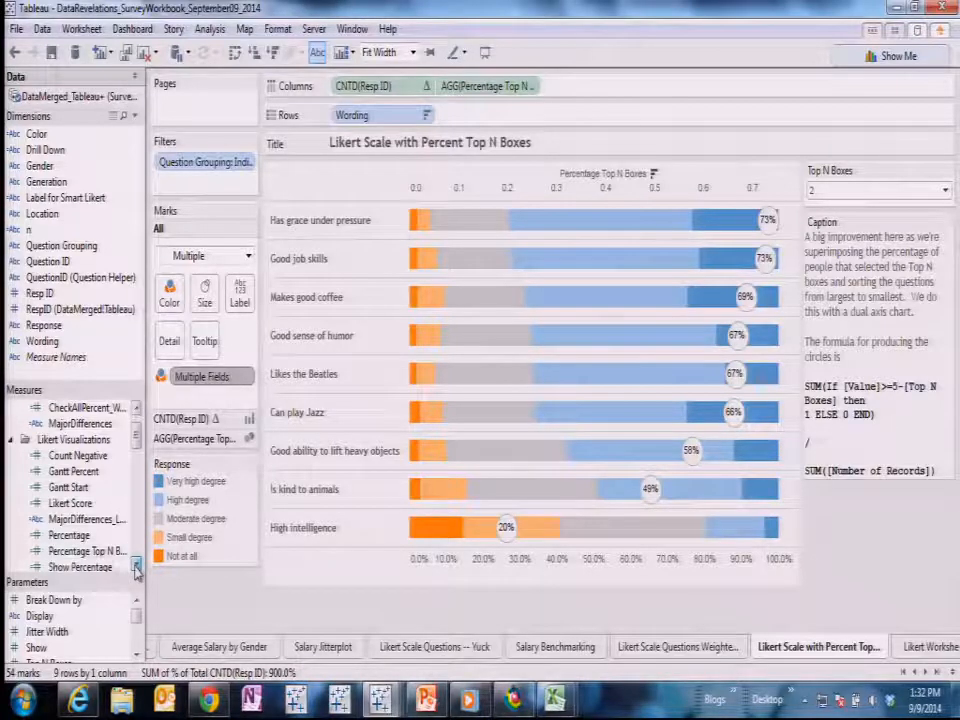
click(122, 552)
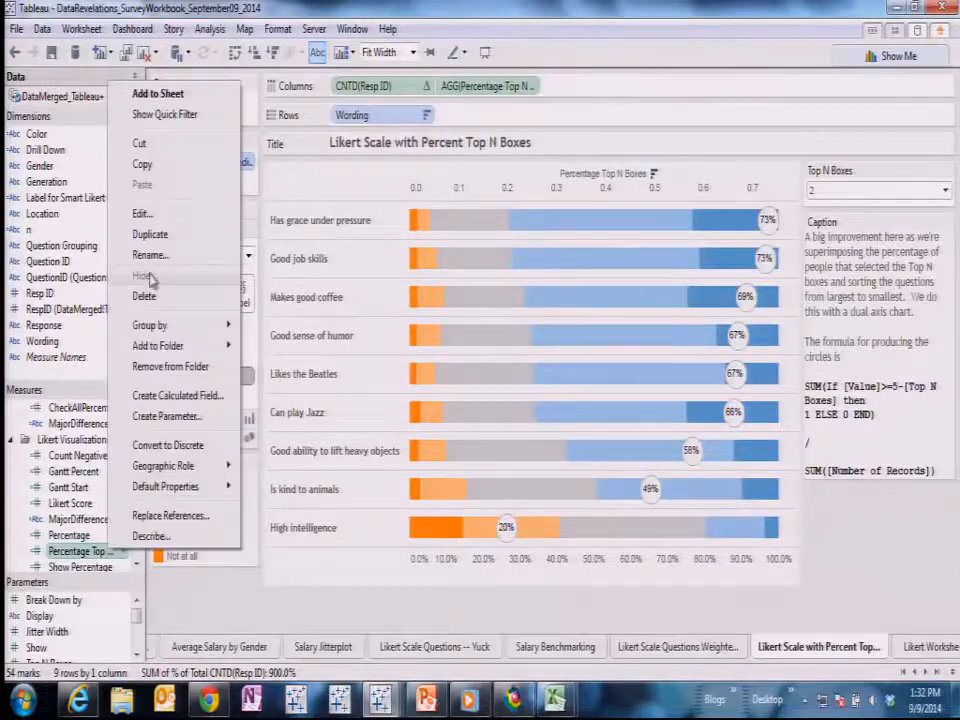
click(141, 213)
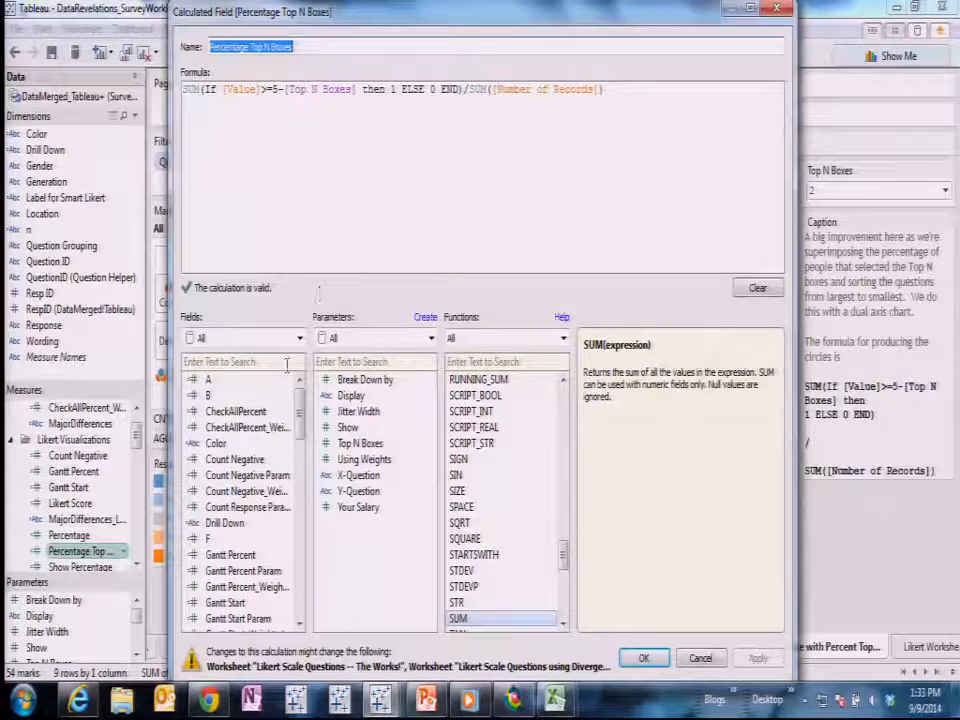
click(778, 10)
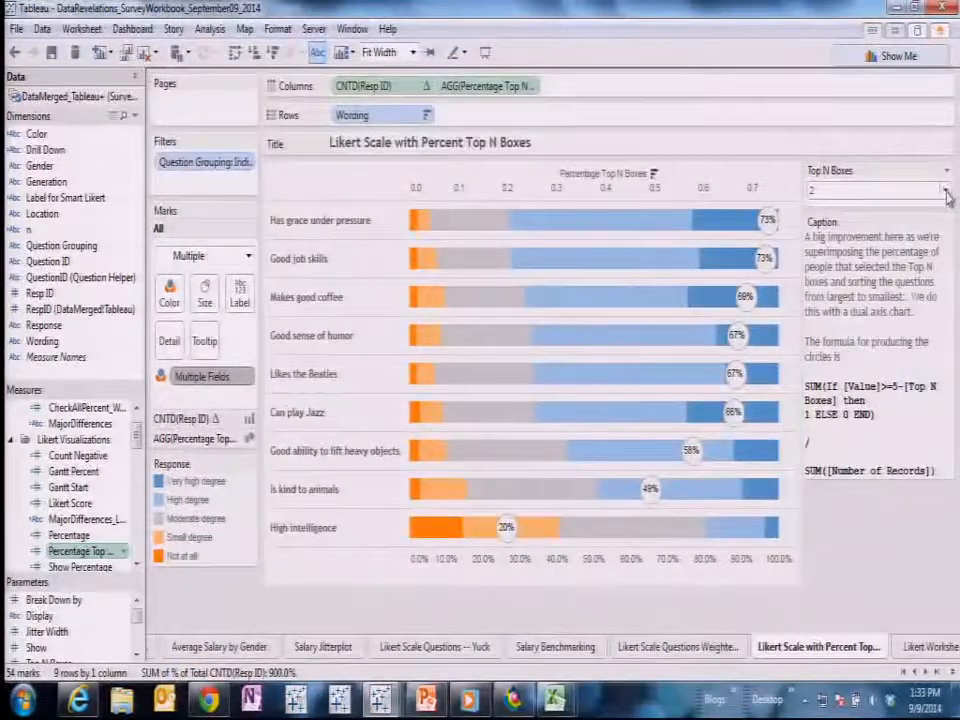
- Change the Top N Boxes parameter to 1, then 2, and finally 3
click(947, 192)
click(930, 208)
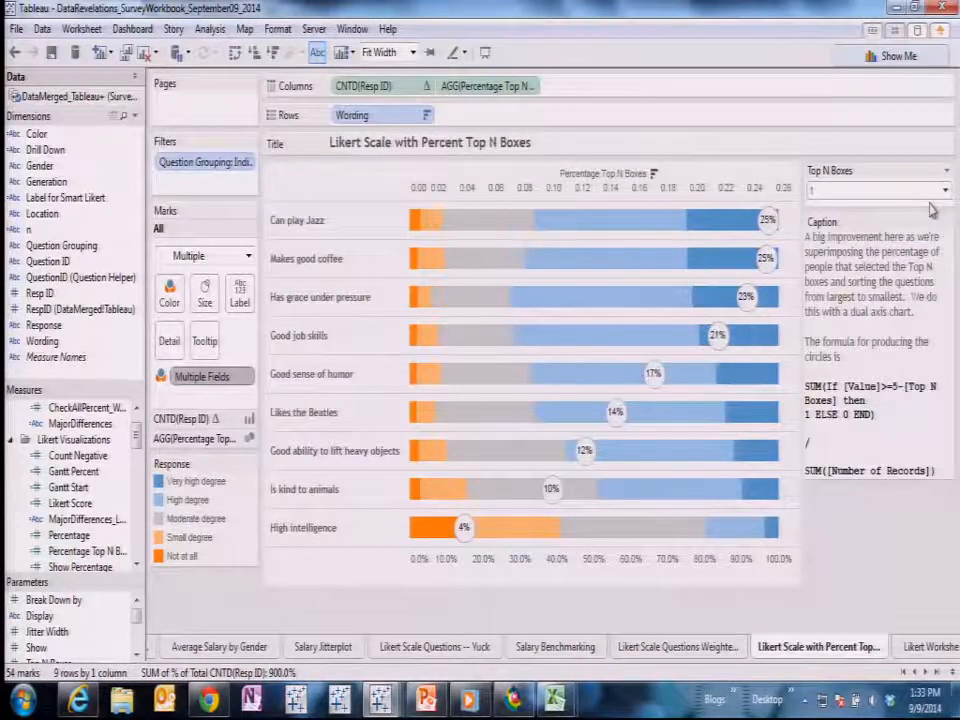
click(938, 190)
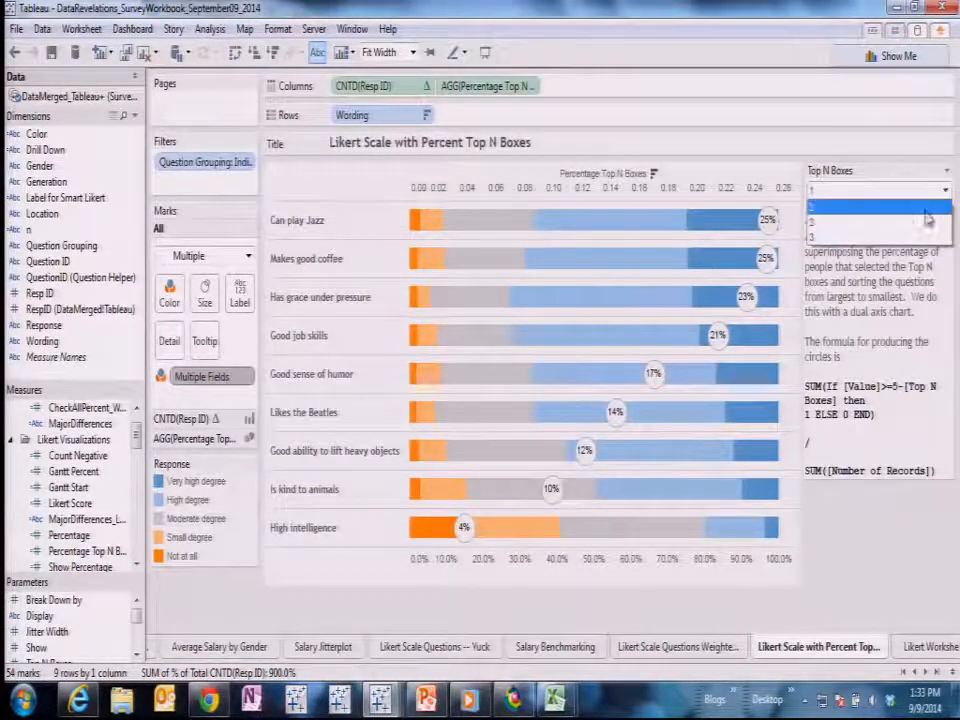
click(924, 222)
click(945, 191)
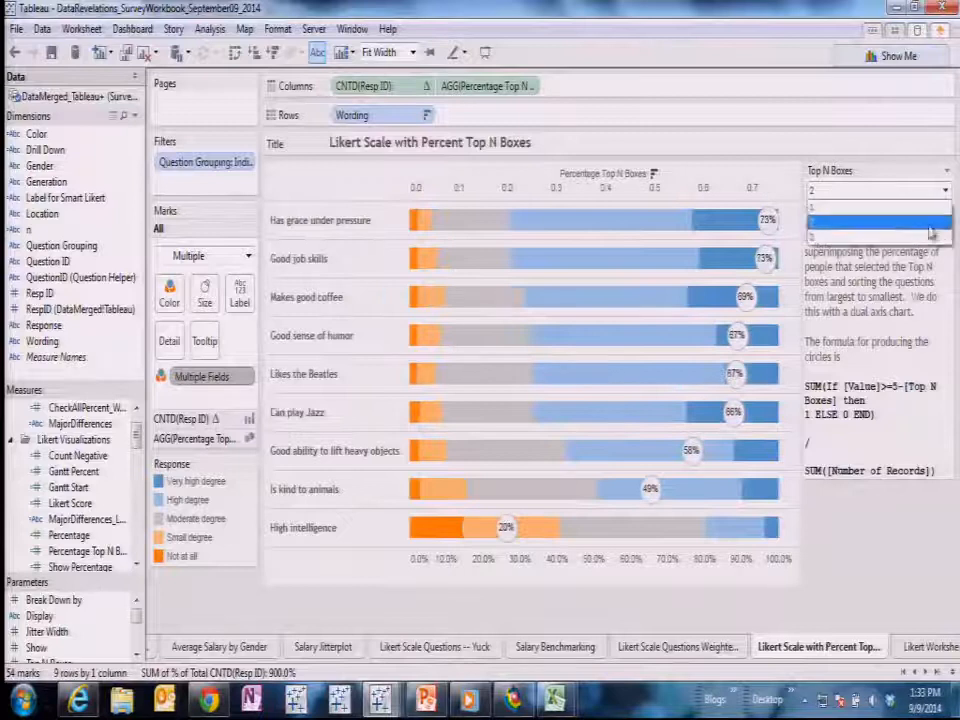
click(924, 240)
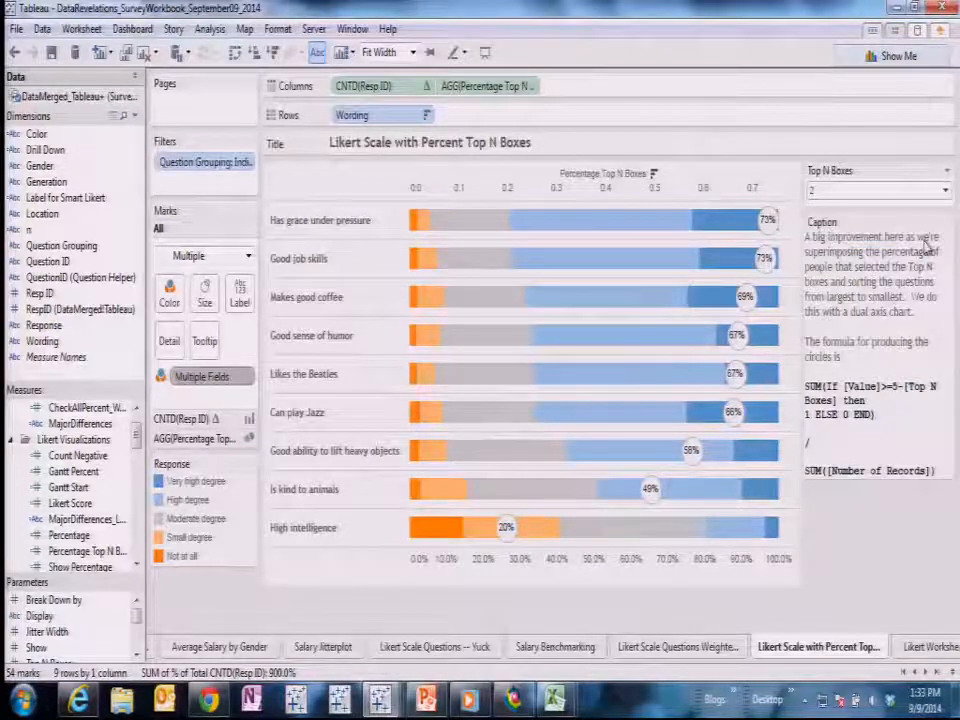
- View the Likert Worksheet, both Divergent Stacked Bar worksheets (unweighted and weighted), and Likert Worksheet (Driven by Parameters)
click(912, 648)
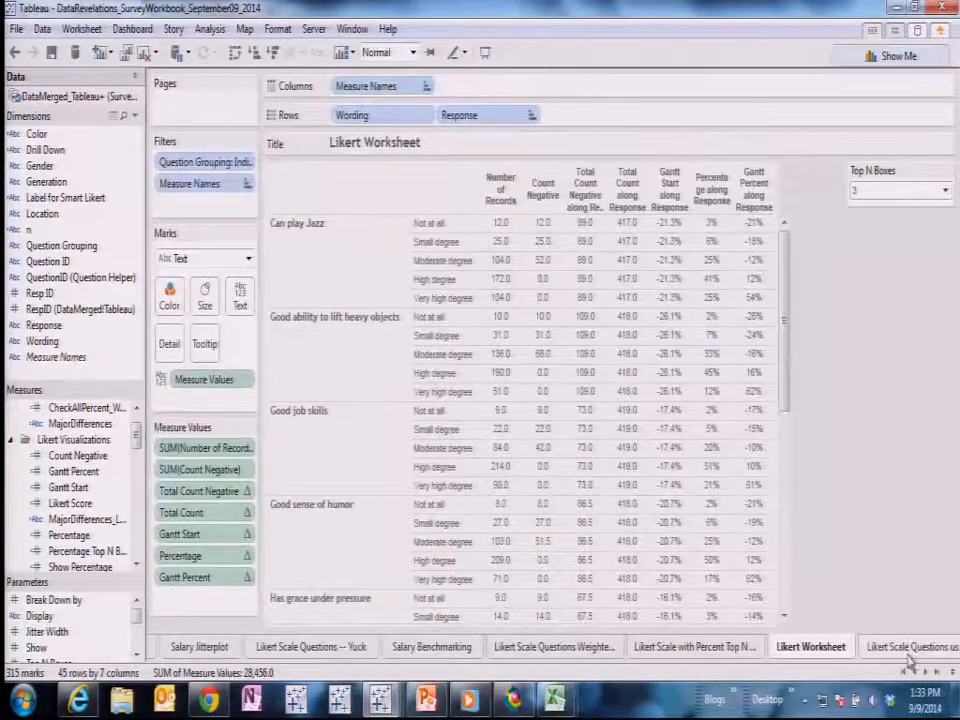
click(910, 648)
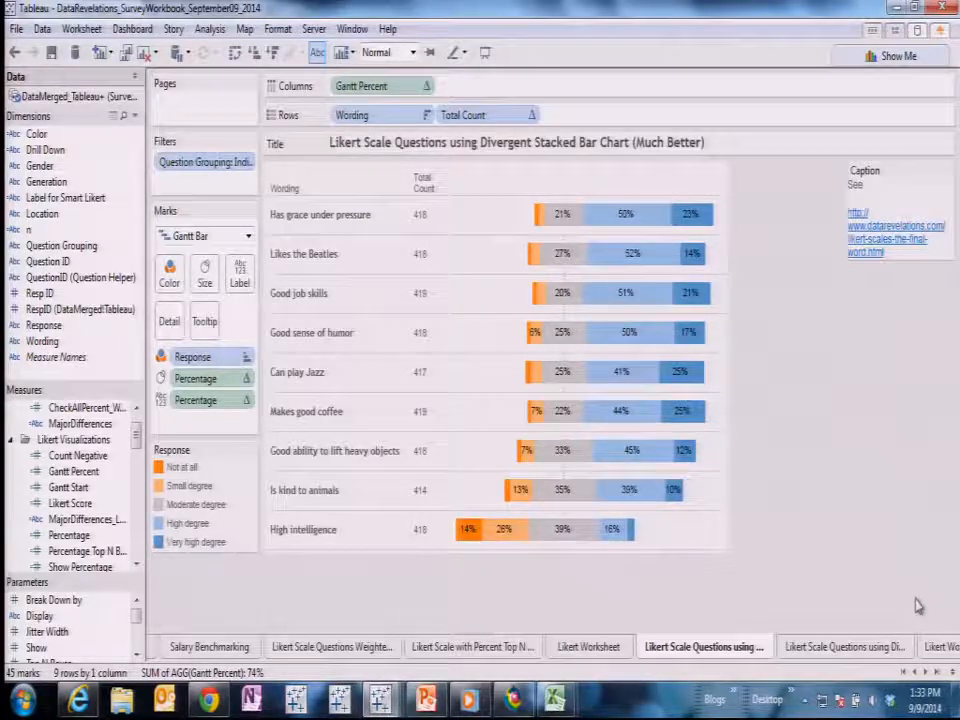
click(896, 650)
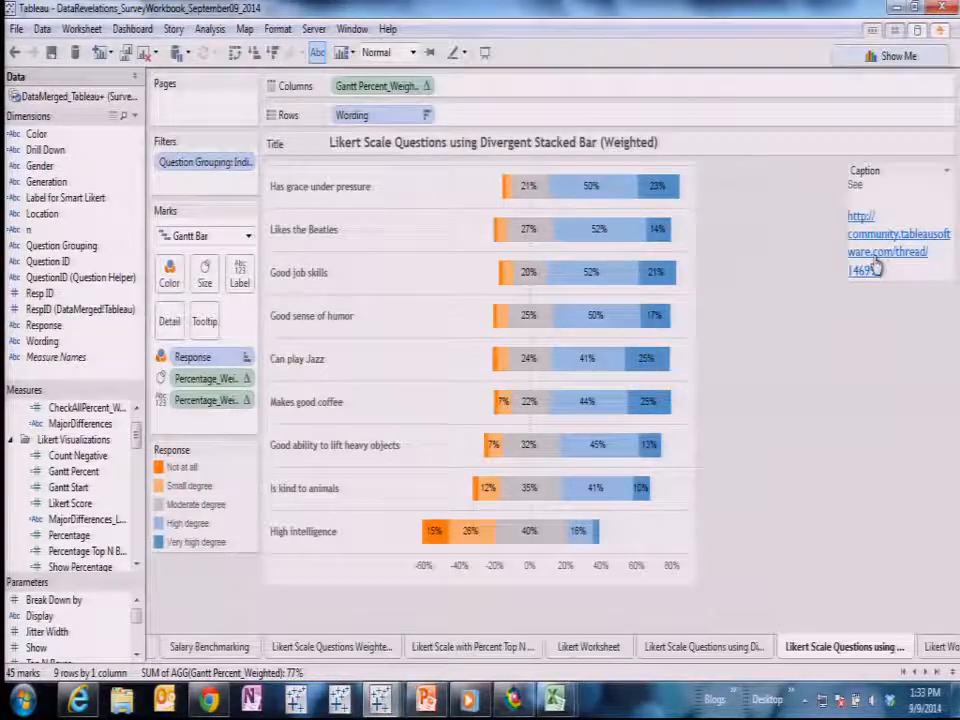
click(933, 668)
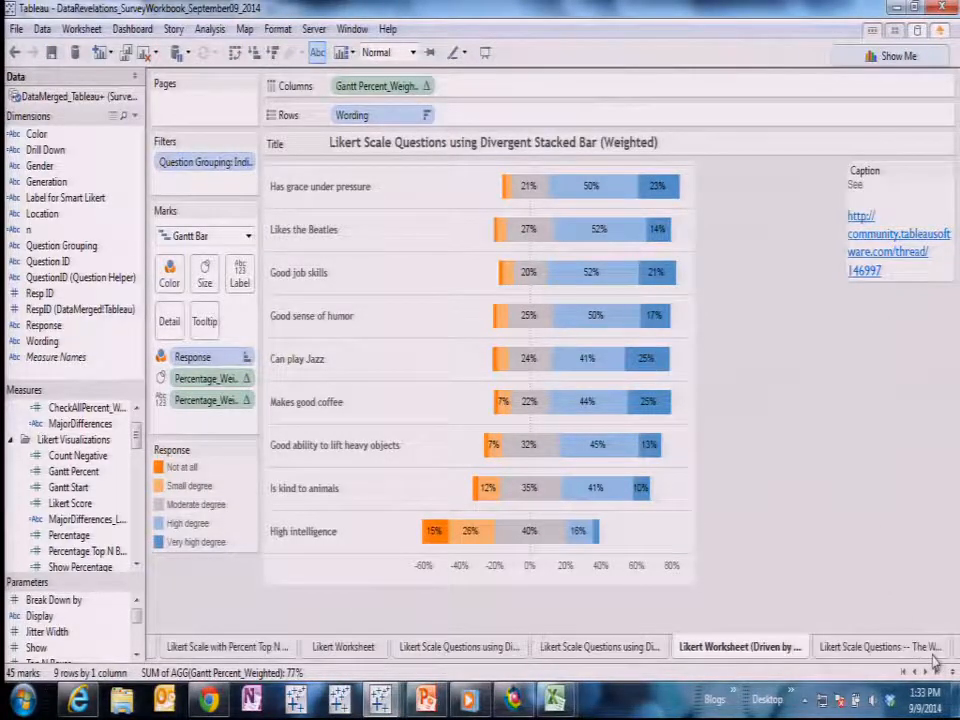
- Open the Likert Scale Questions -- The Works! worksheet and set Break Down by to None, keeping Display at All Answers
click(883, 646)
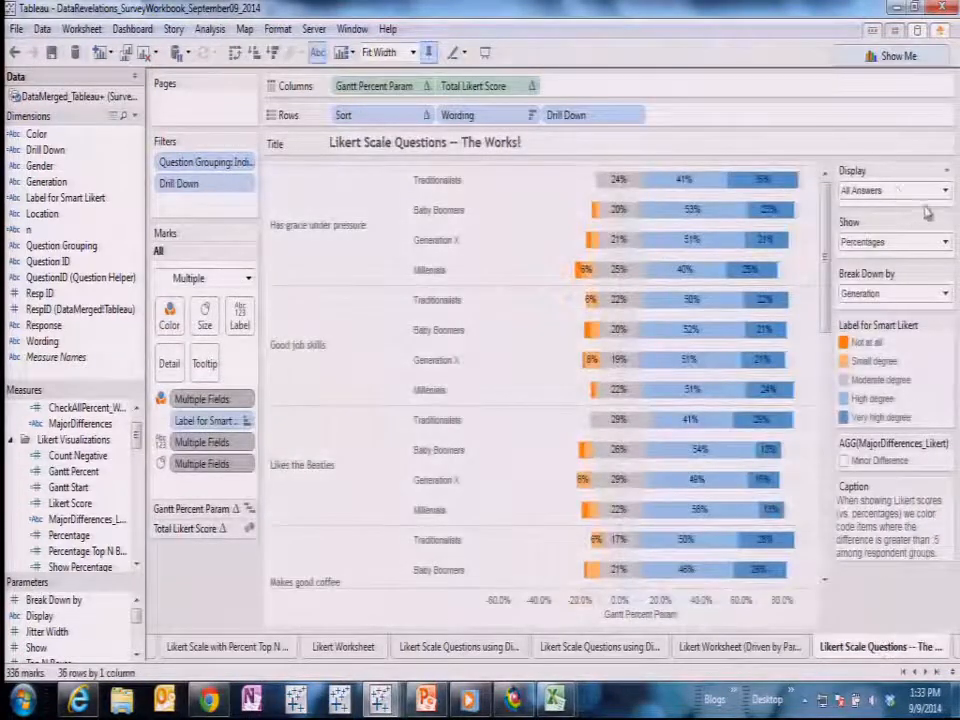
click(945, 191)
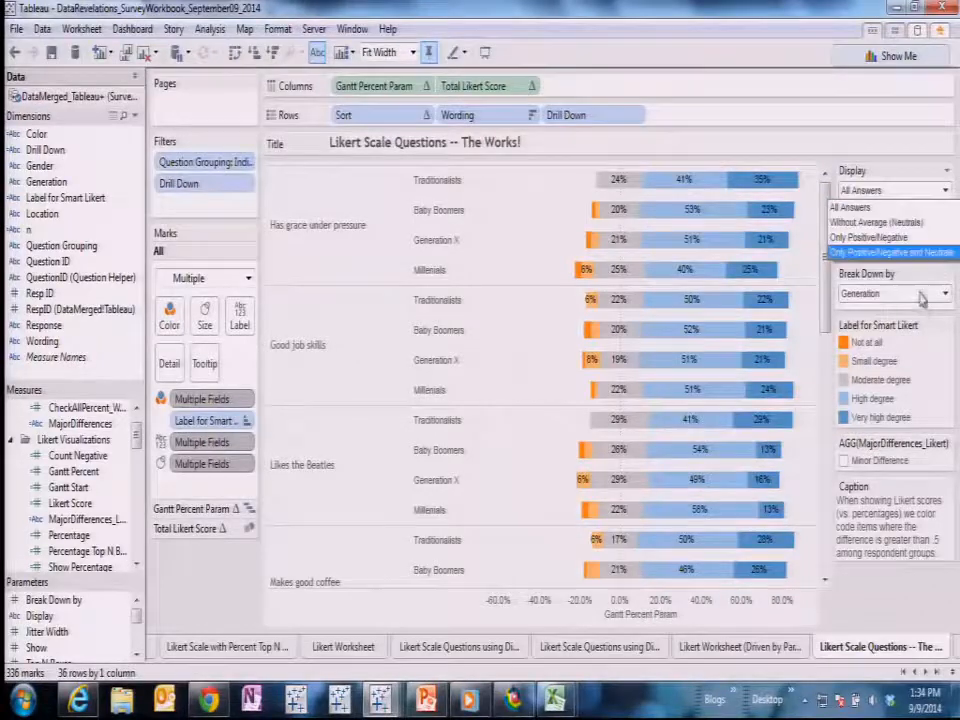
click(922, 207)
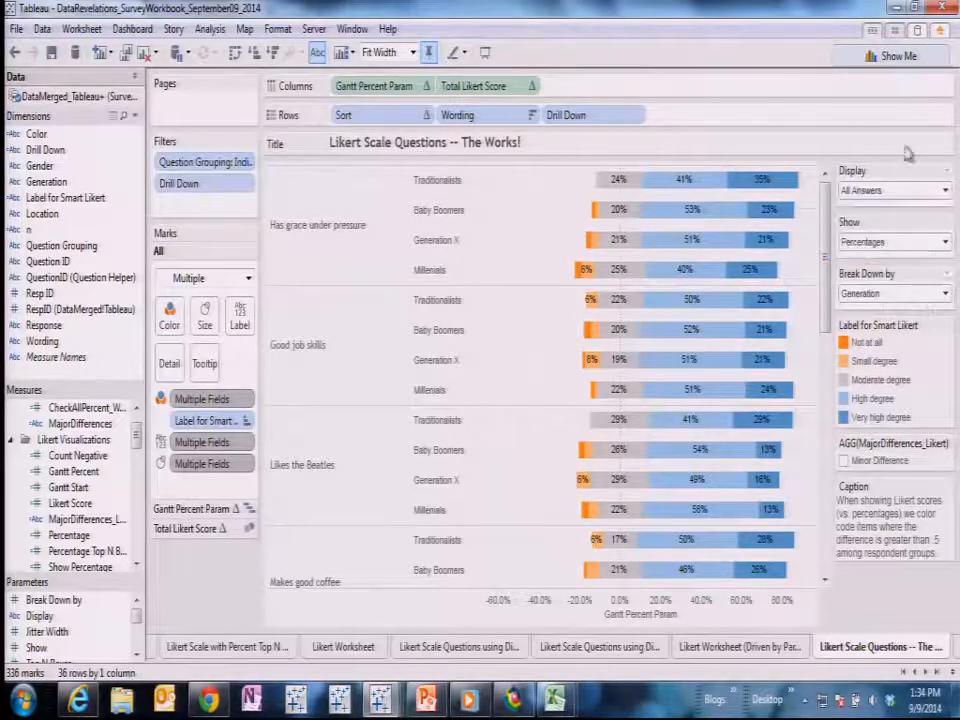
click(945, 293)
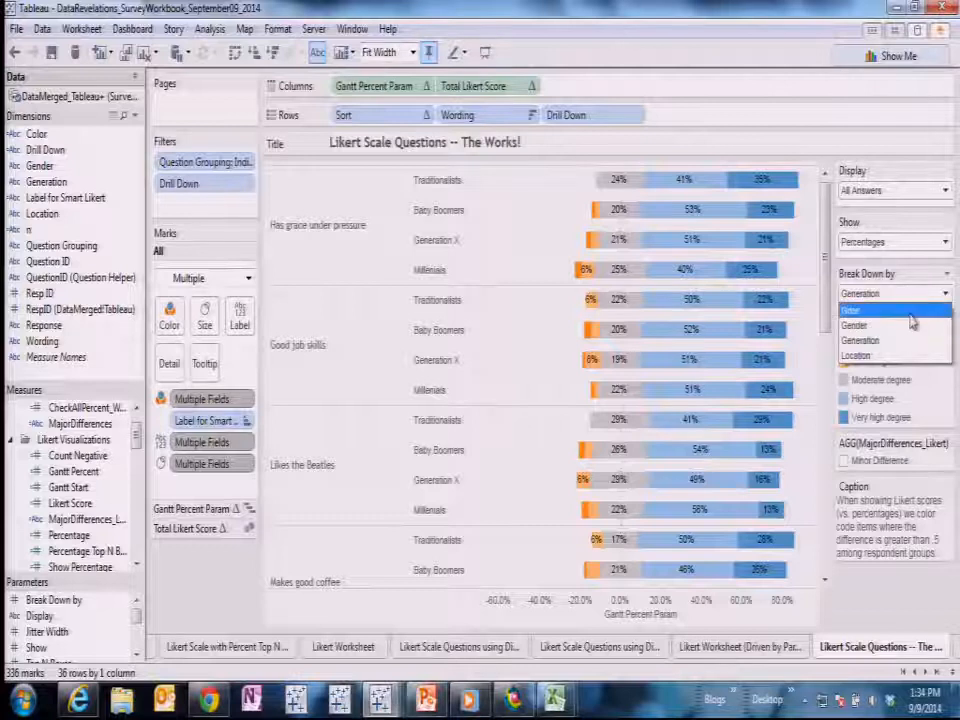
click(911, 311)
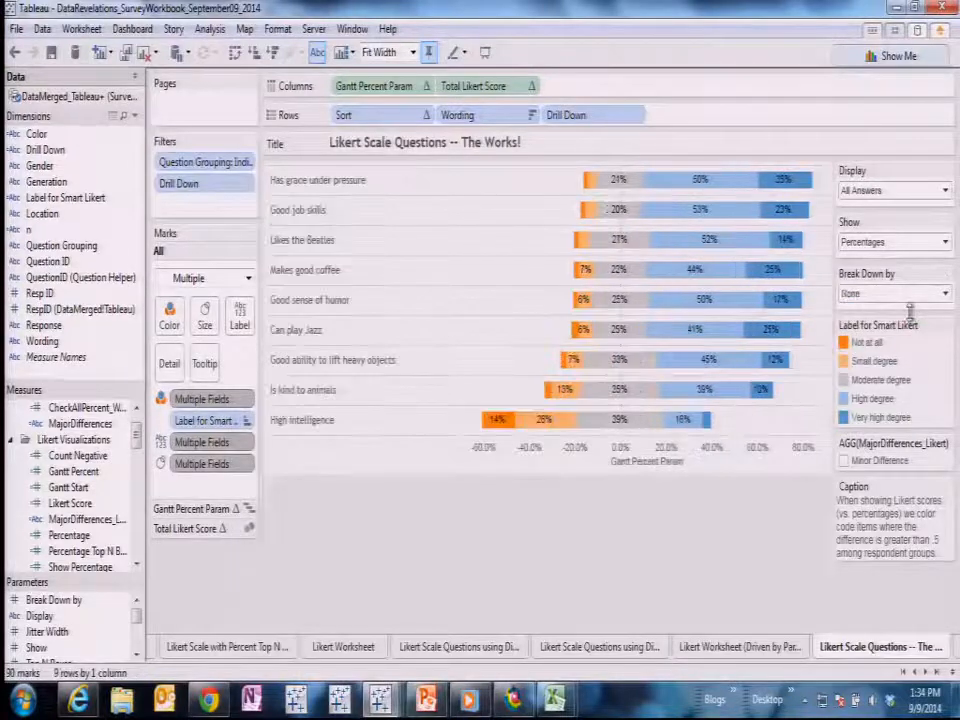
- Set the Show parameter to Likert Score and the Display parameter to Without Average (Neutrals)
click(944, 242)
click(926, 266)
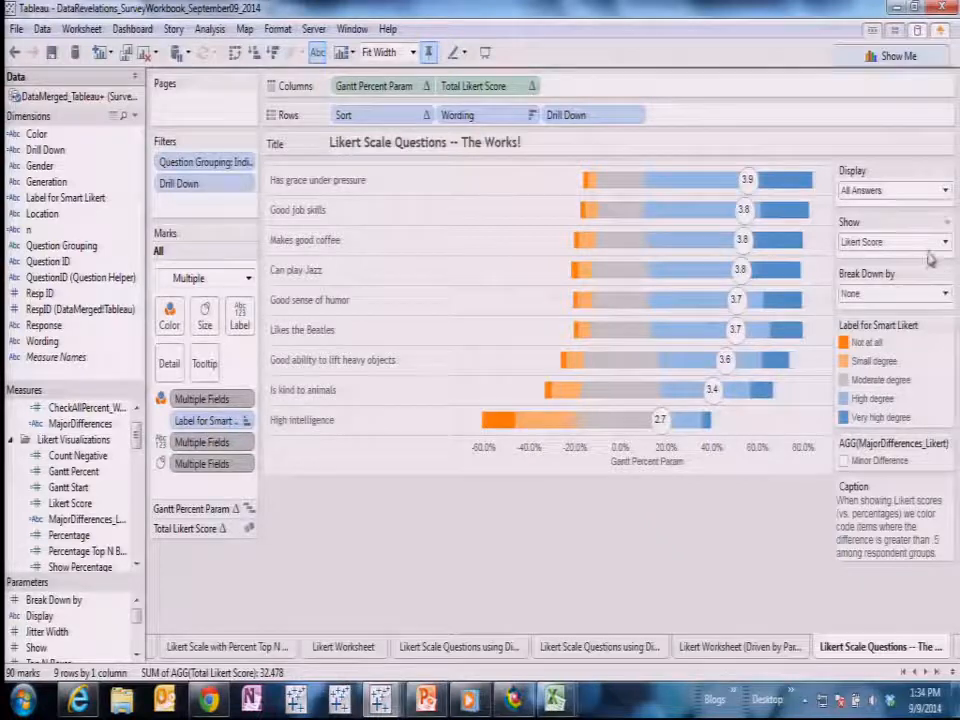
click(944, 190)
click(930, 222)
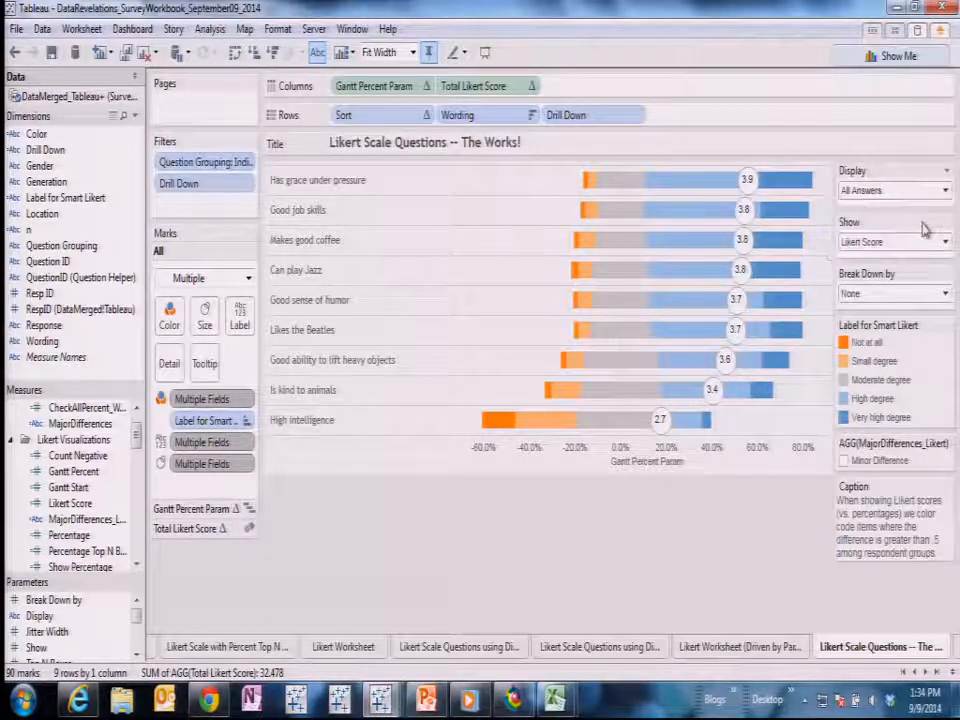
- Set Display to Only Positive/Negative, keep Show at Likert Score, and break the Likert chart down by Generation
click(943, 192)
click(934, 238)
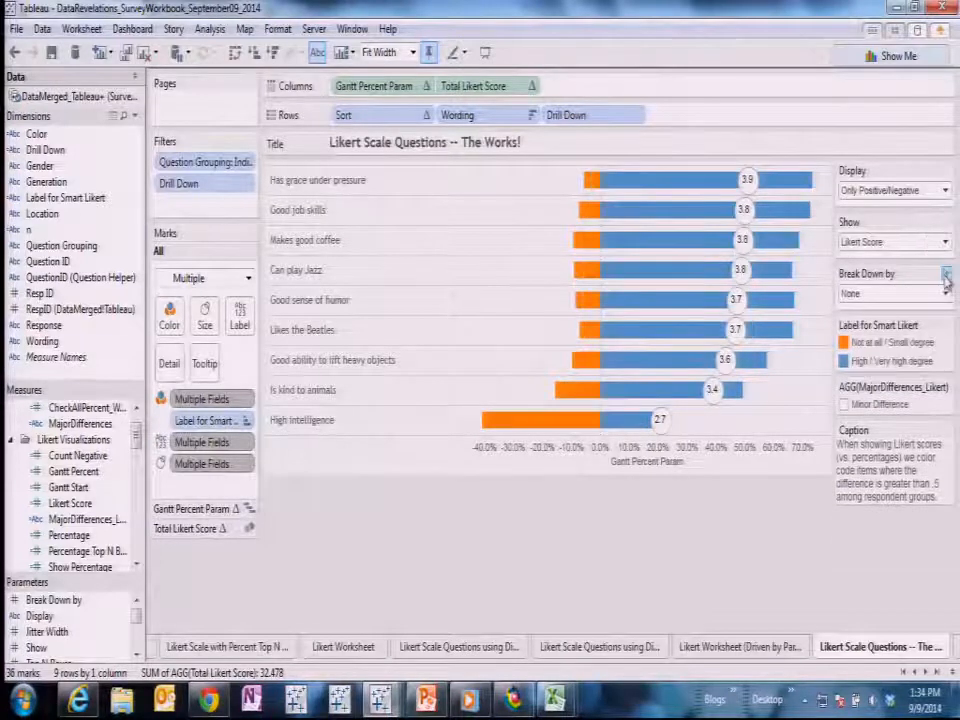
click(945, 243)
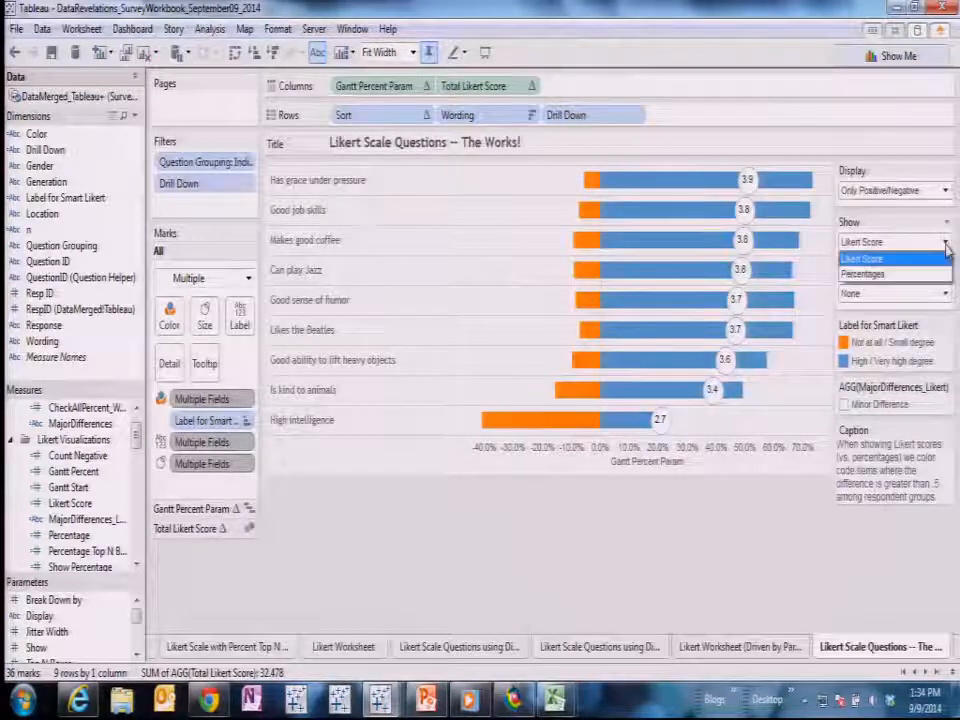
click(938, 260)
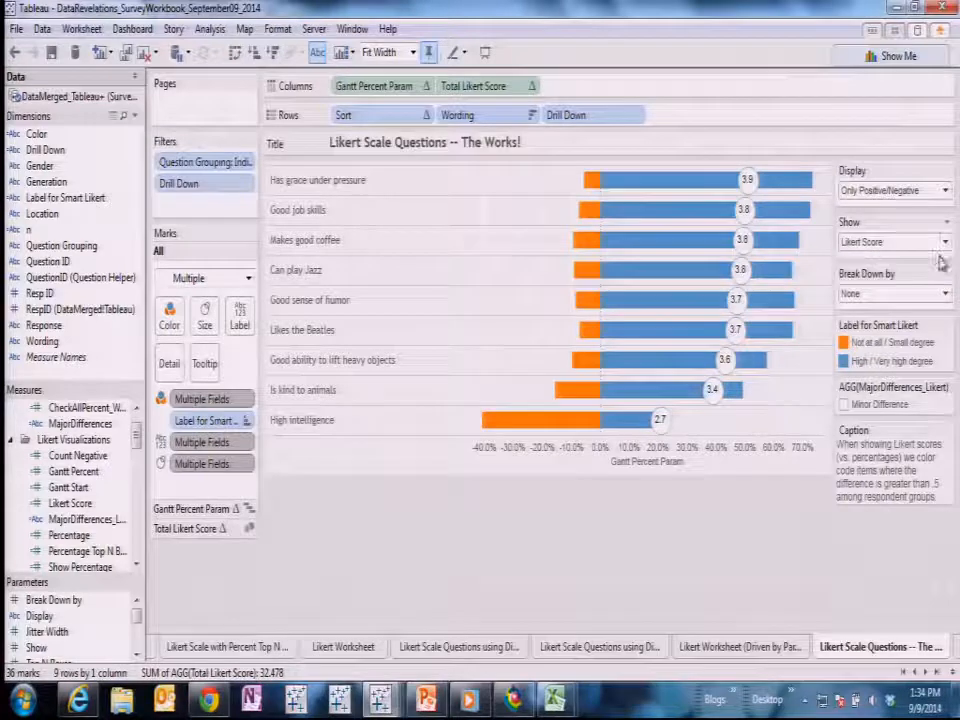
click(946, 293)
click(908, 342)
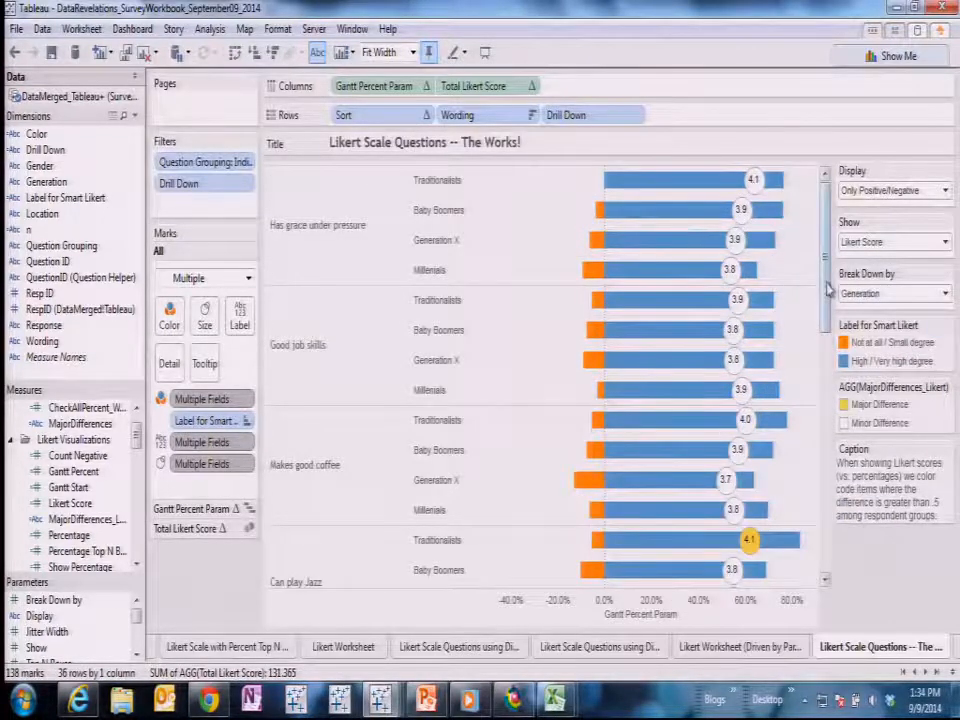
scroll(623, 217, down, 5)
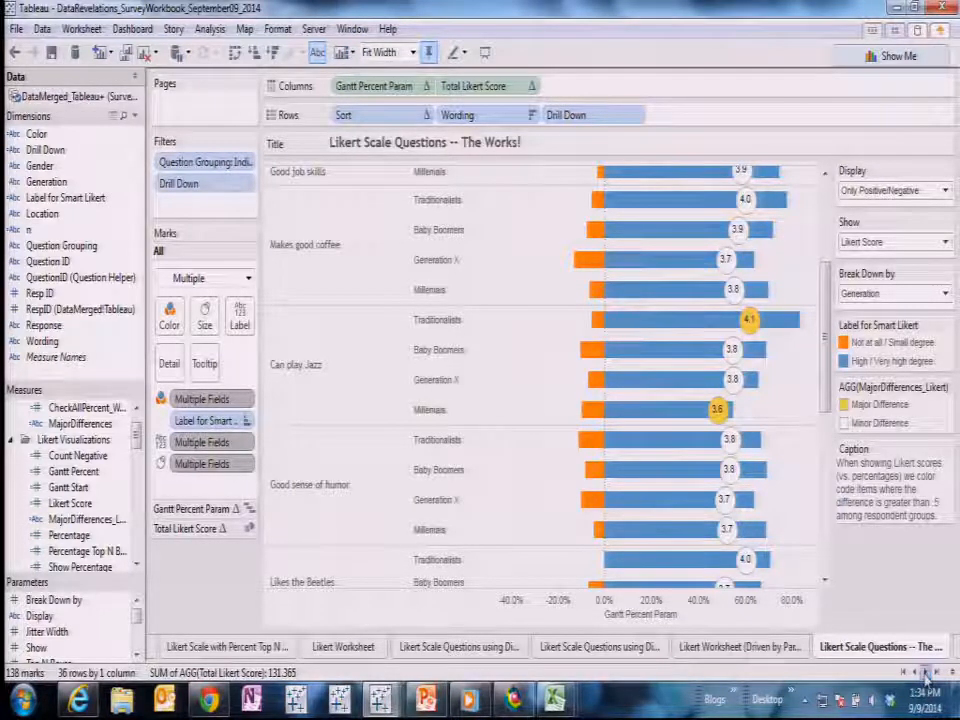
- Open the Likert vs. Likert Scatterplot -- Yuck worksheet and set the Y-Question parameter to Good sense of humor
click(926, 673)
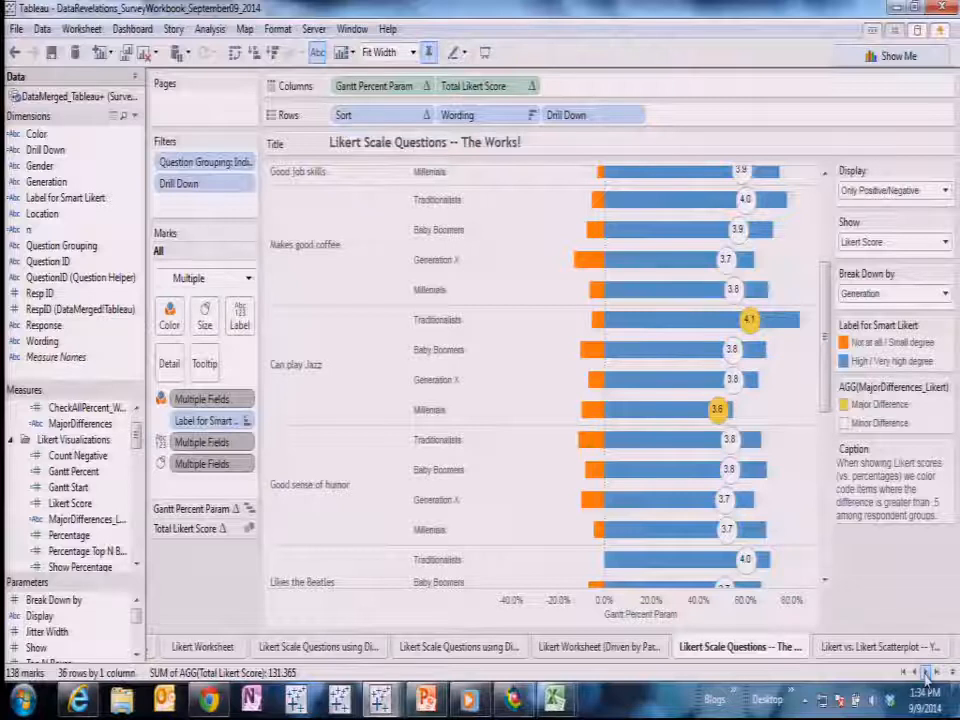
click(890, 645)
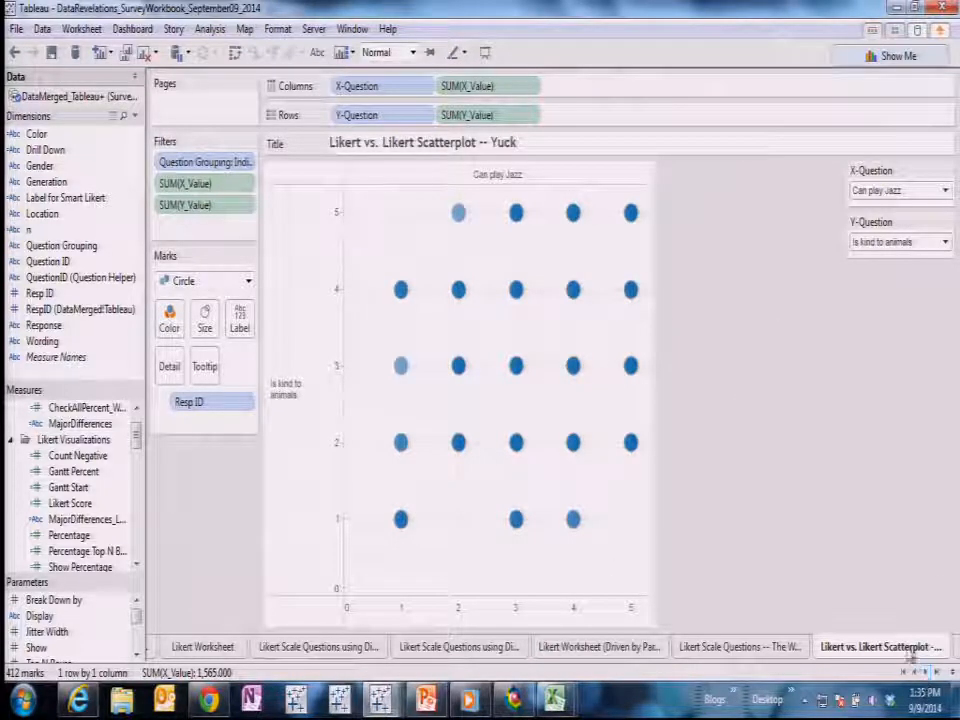
click(946, 243)
click(922, 304)
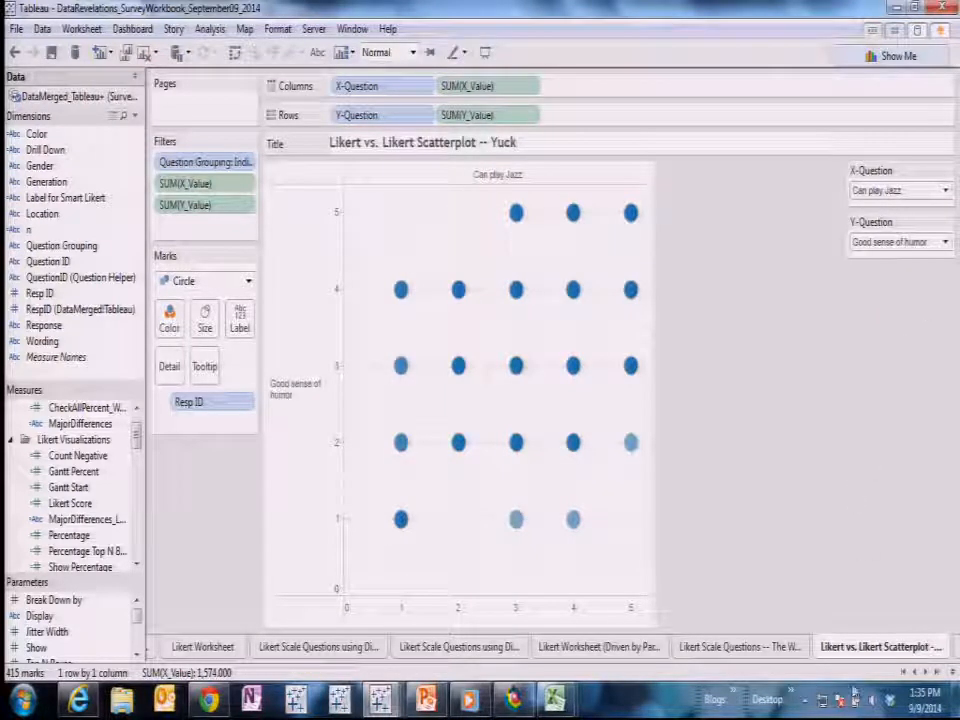
- Duplicate the Likert vs. Likert Scatterplot worksheet and convert SUM(X_Value) and SUM(Y_Value) to discrete in the copy
right_click(845, 646)
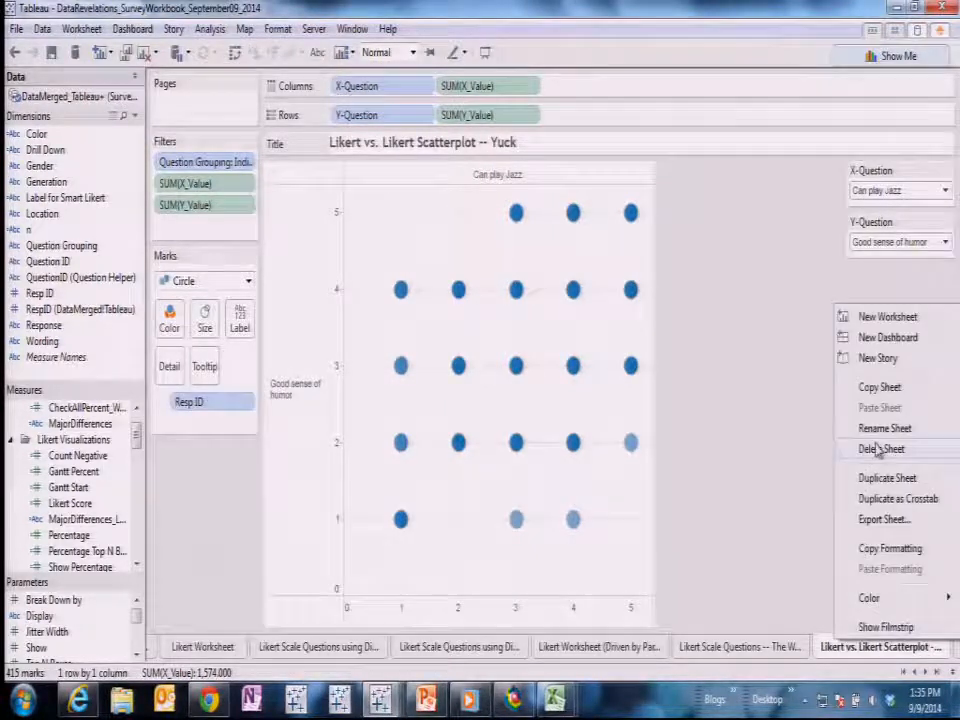
click(879, 480)
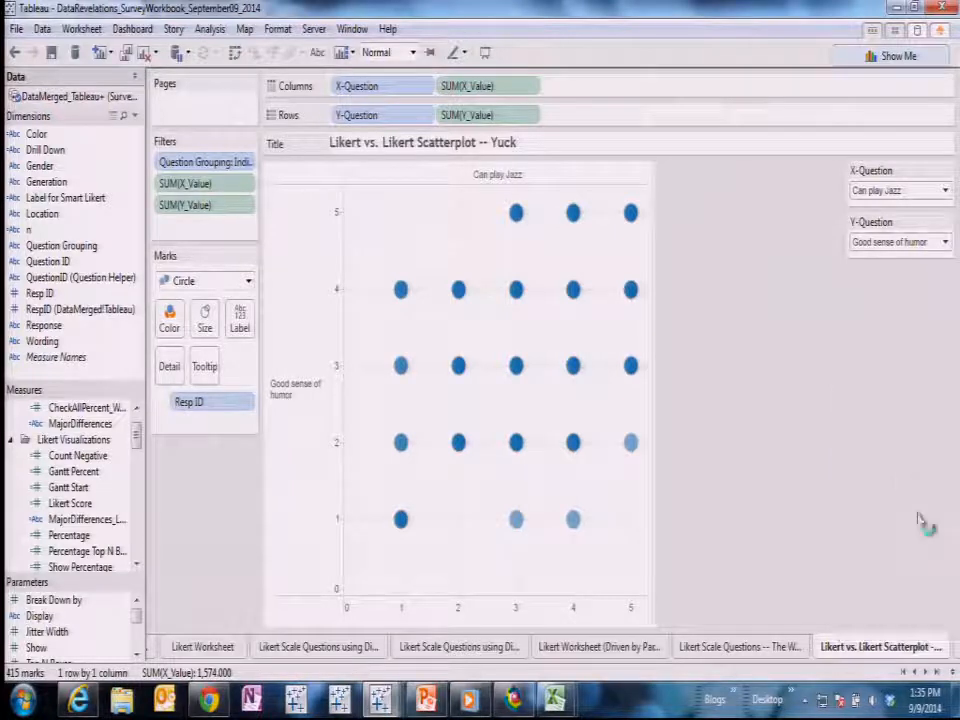
right_click(500, 92)
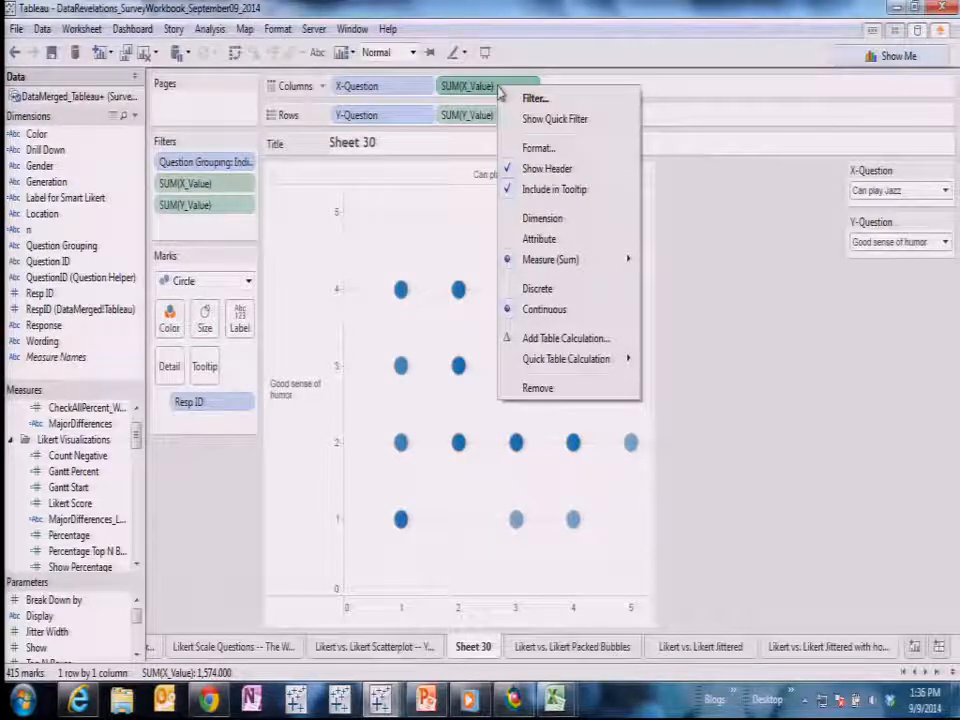
click(536, 288)
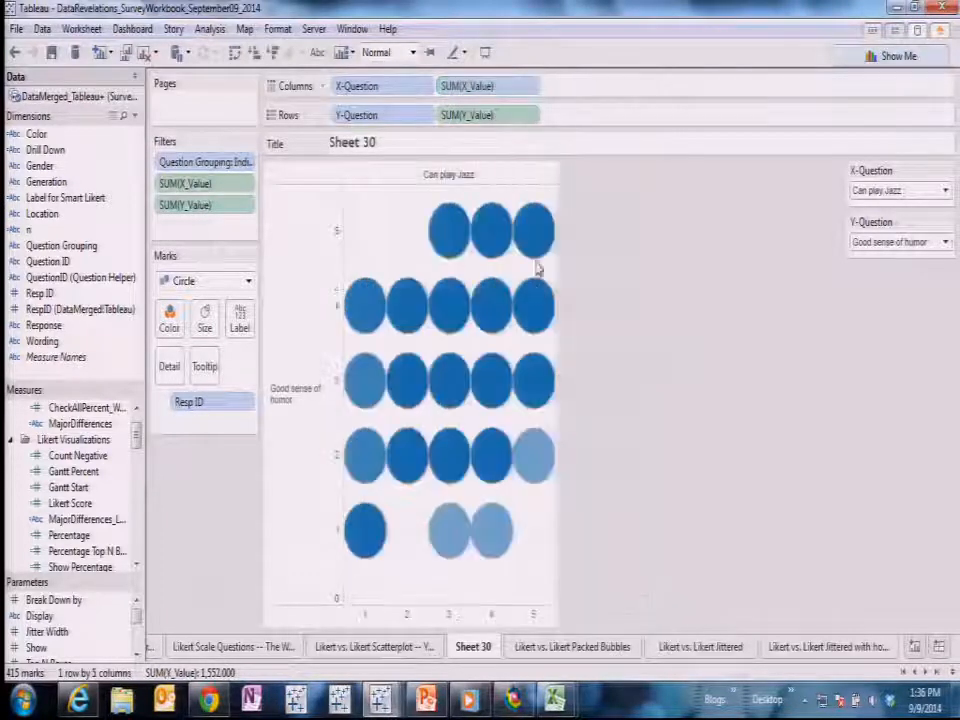
right_click(497, 118)
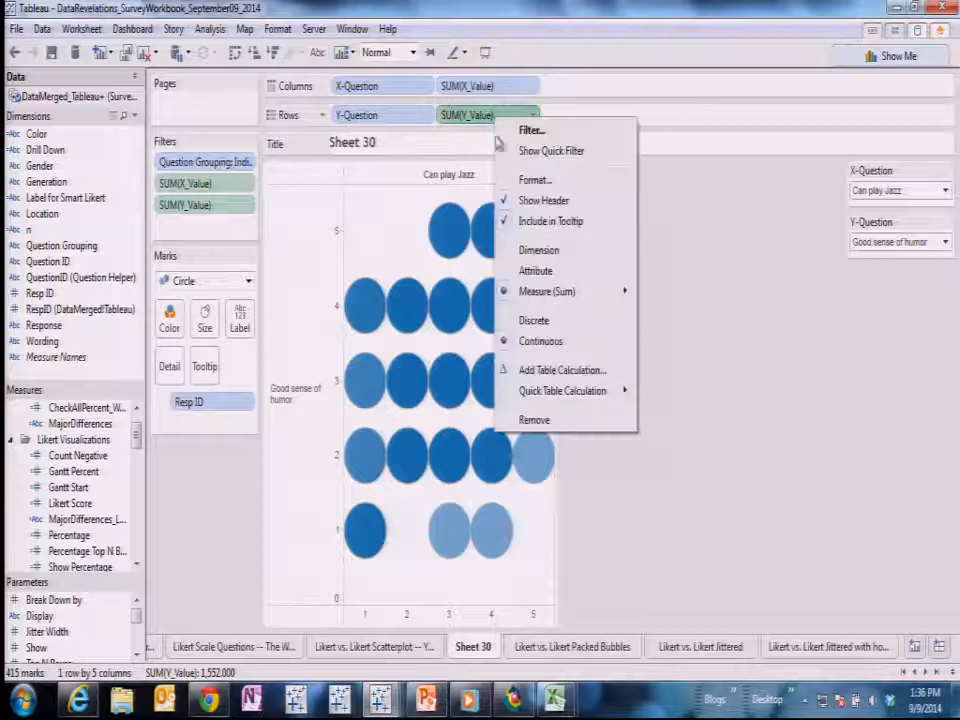
click(534, 321)
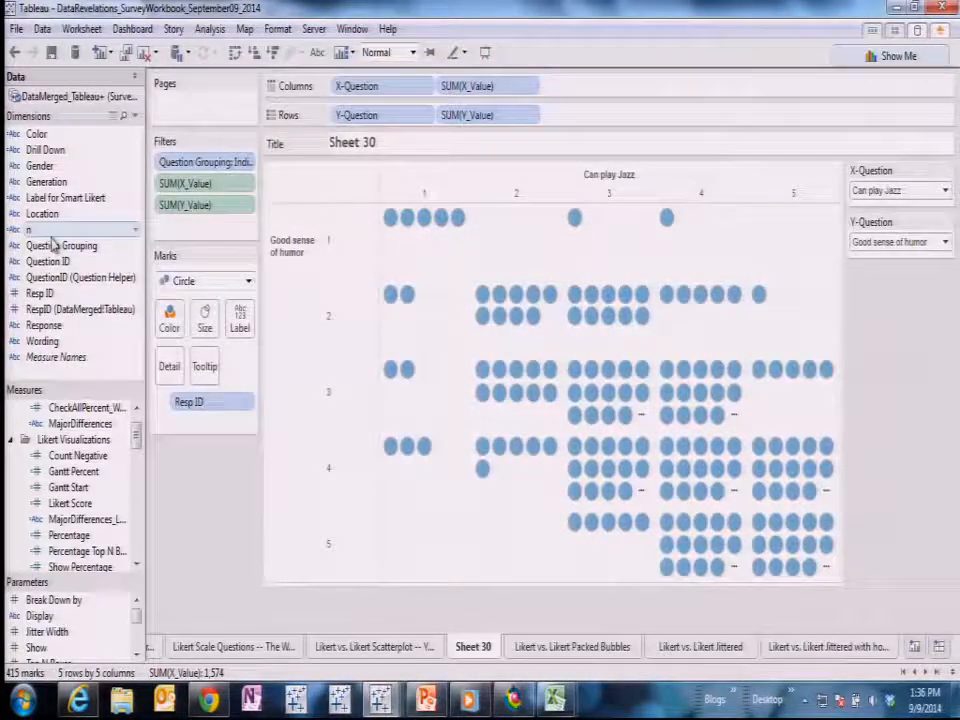
- Size the circles by CNT(Resp ID) and reorder the Y_Value rows to run from 5 down to 1
drag(149, 320, 207, 321)
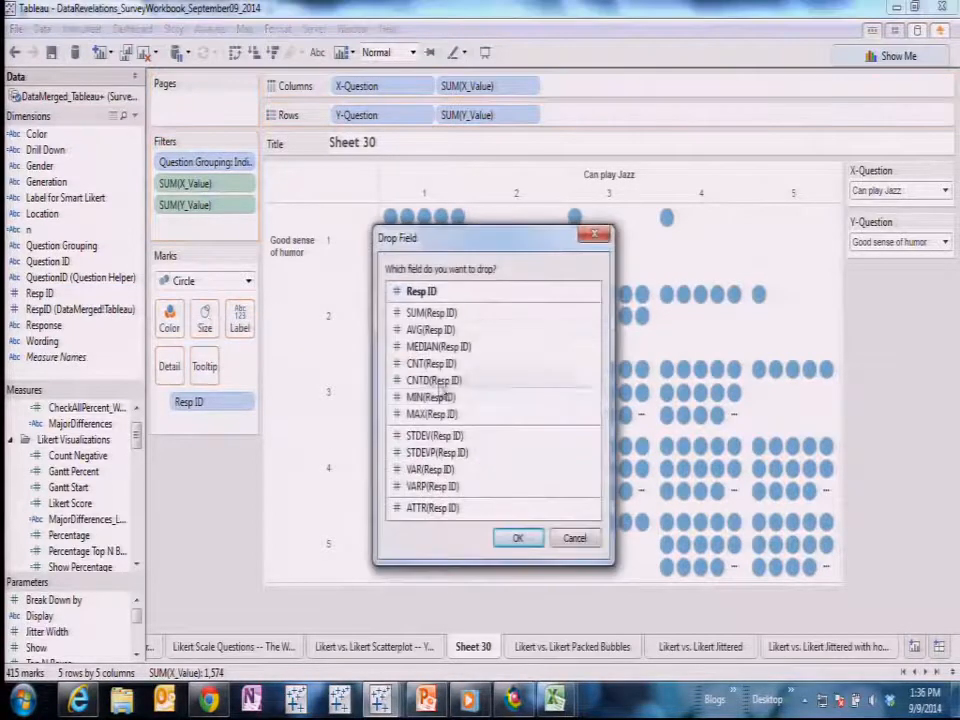
click(444, 368)
click(517, 538)
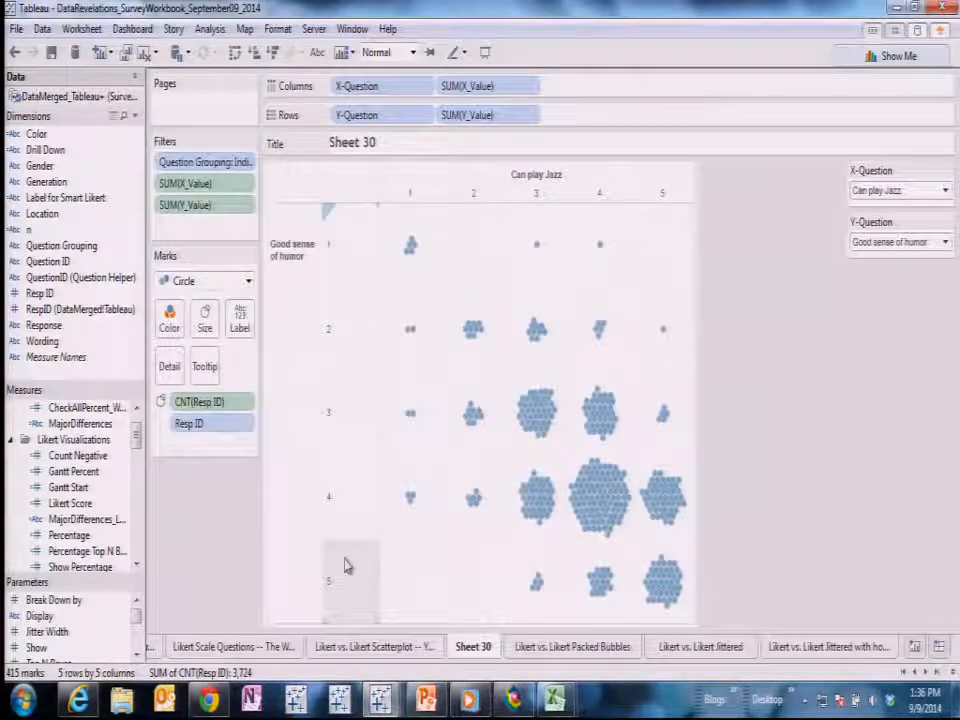
drag(349, 606, 354, 275)
drag(342, 586, 345, 480)
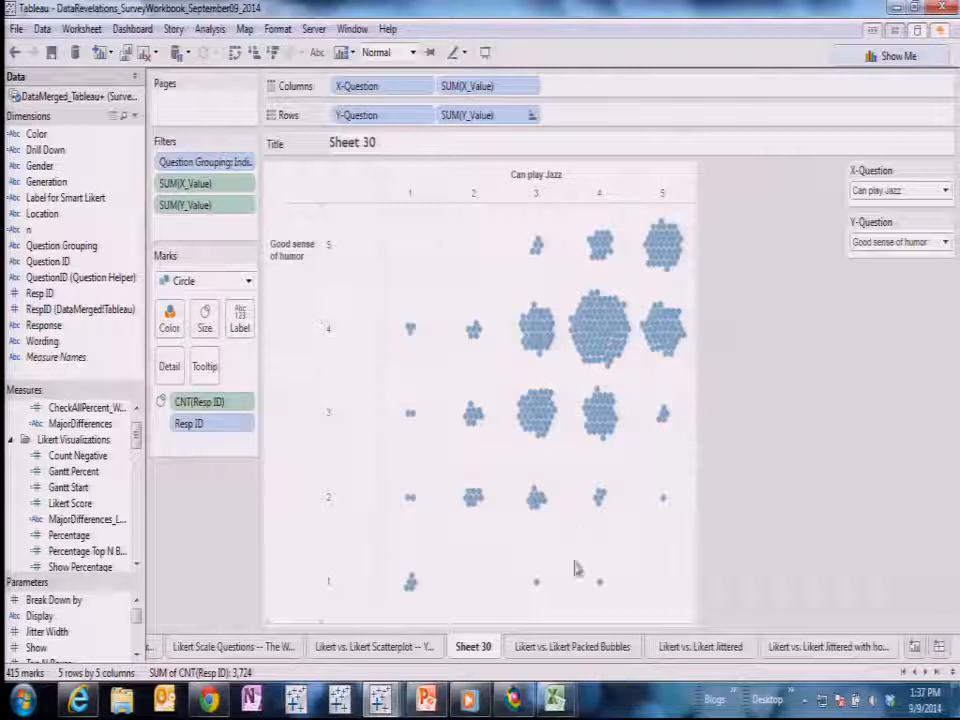
- Open the Likert vs. Likert Packed Bubbles worksheet and set Break Down by to Gender
click(607, 652)
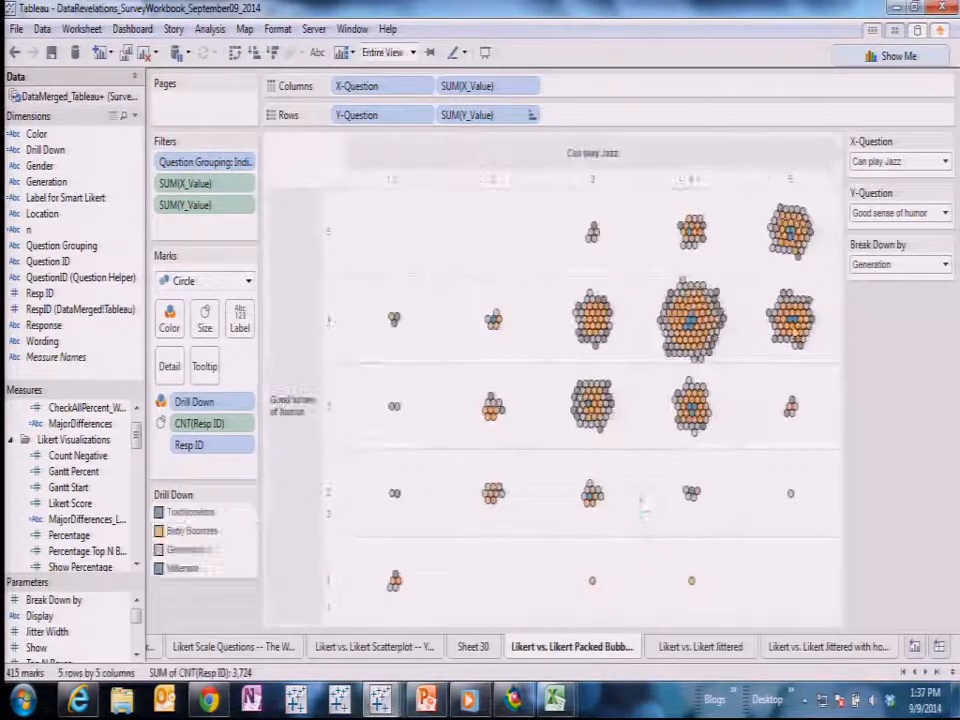
click(946, 265)
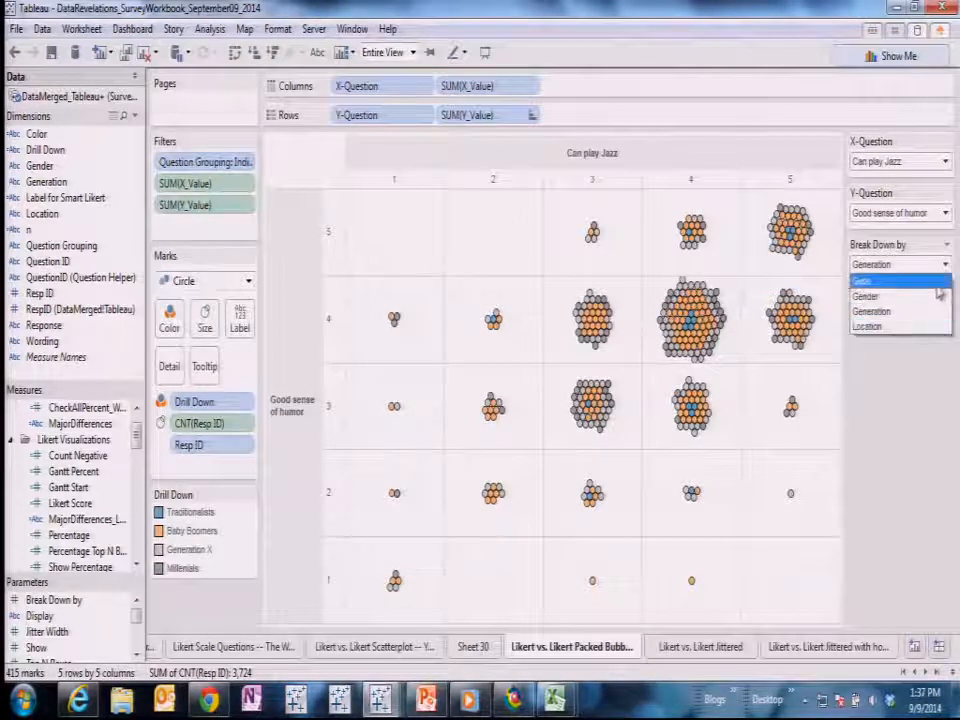
click(930, 296)
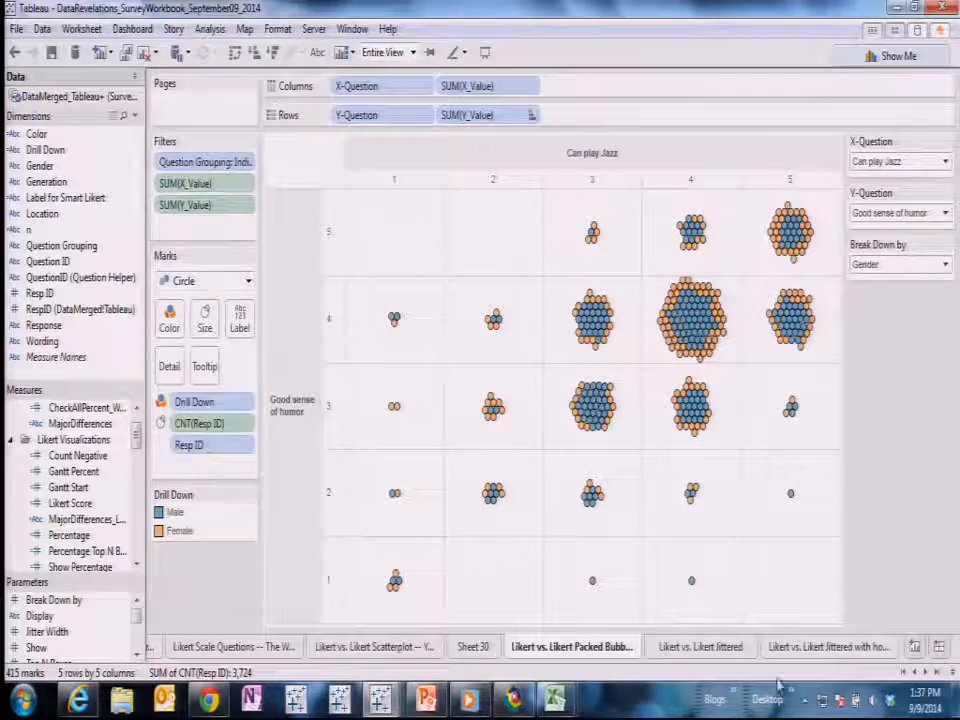
- Compare the Likert vs. Likert Jittered worksheet with the Packed Bubbles and Scatterplot worksheets
click(729, 654)
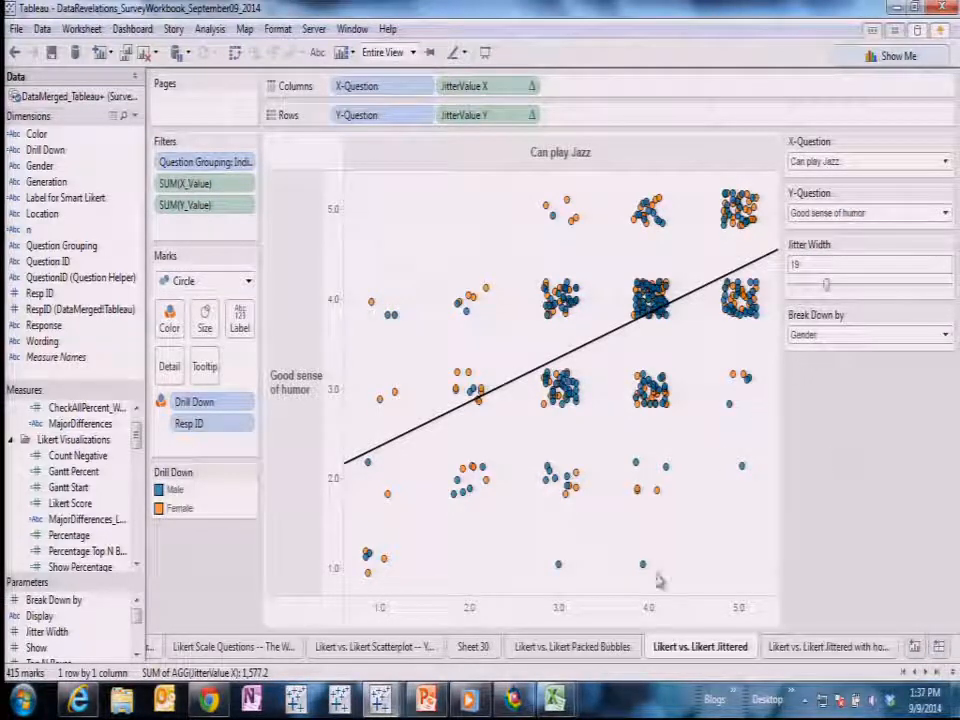
click(601, 652)
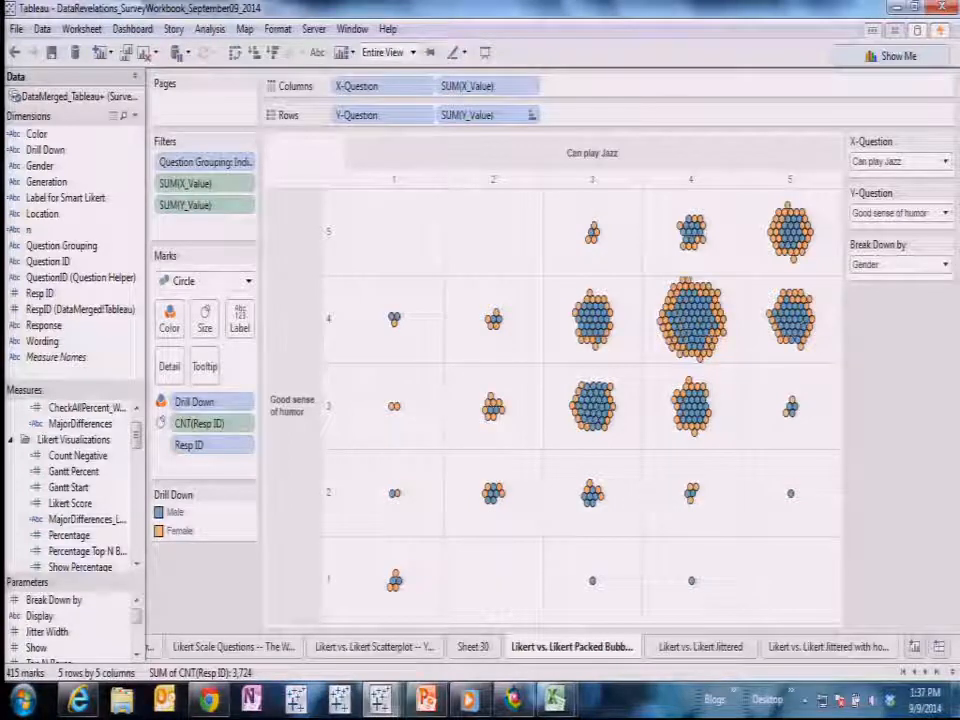
click(706, 656)
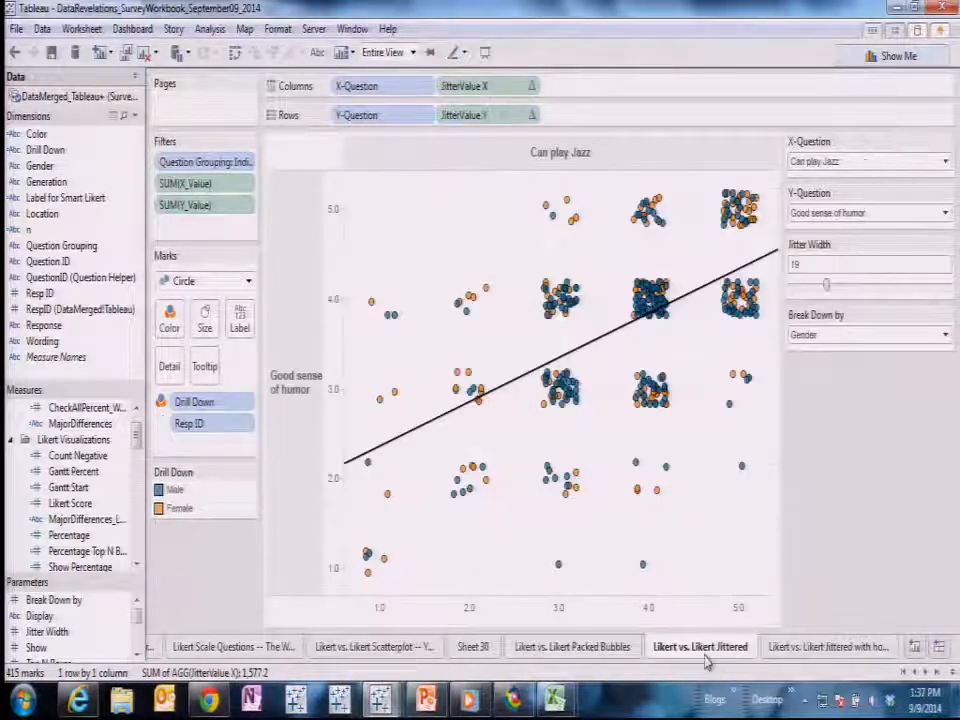
click(380, 648)
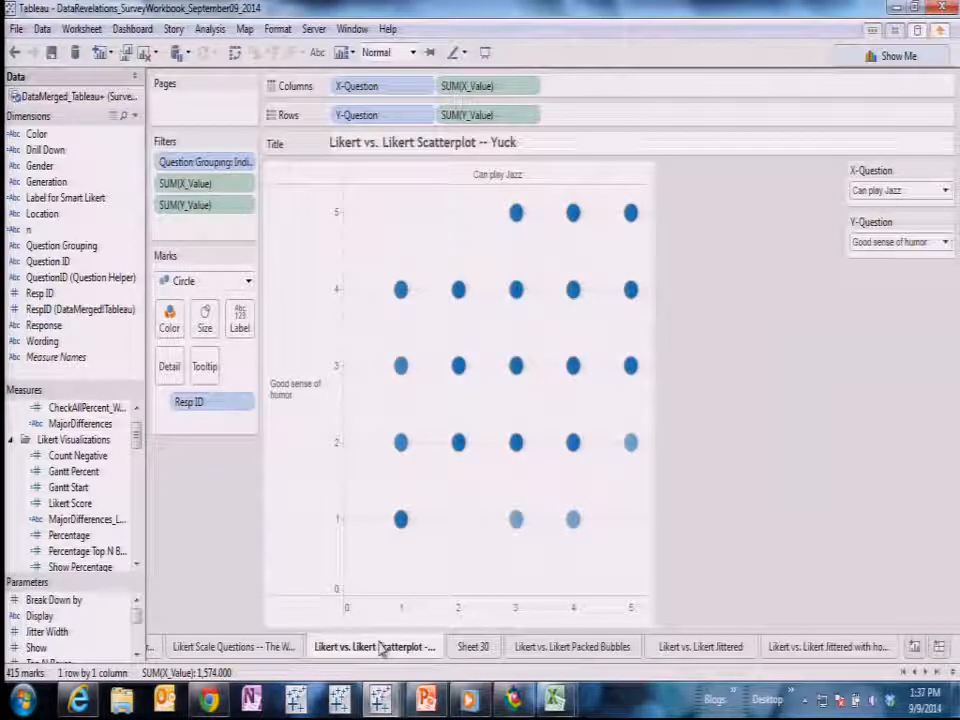
- Return to the Likert vs. Likert Packed Bubbles worksheet and set Break Down by to None
click(626, 649)
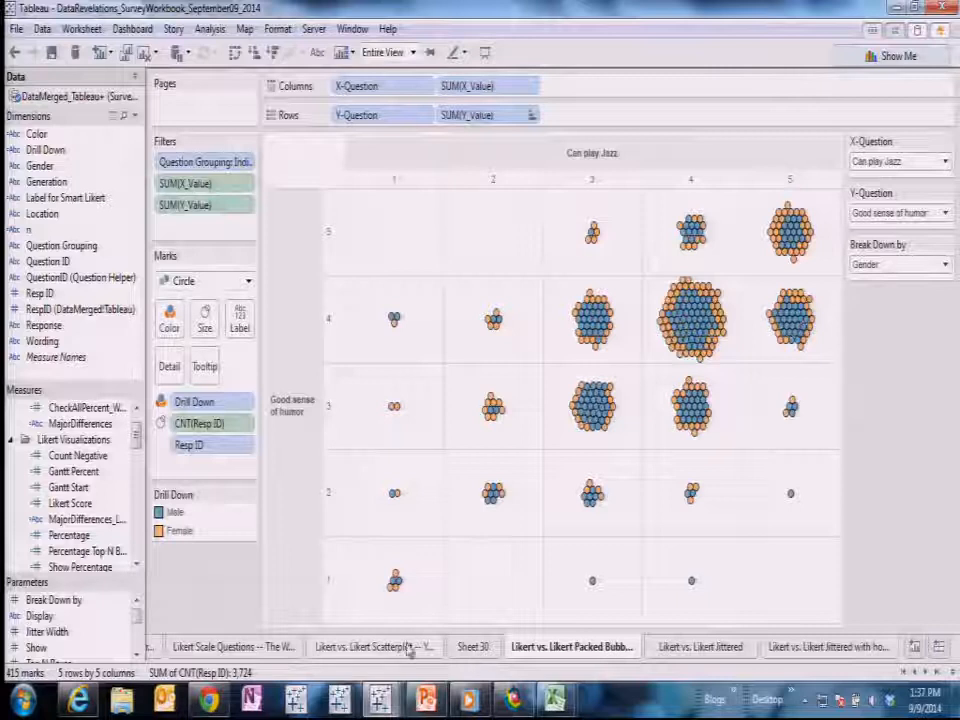
click(945, 265)
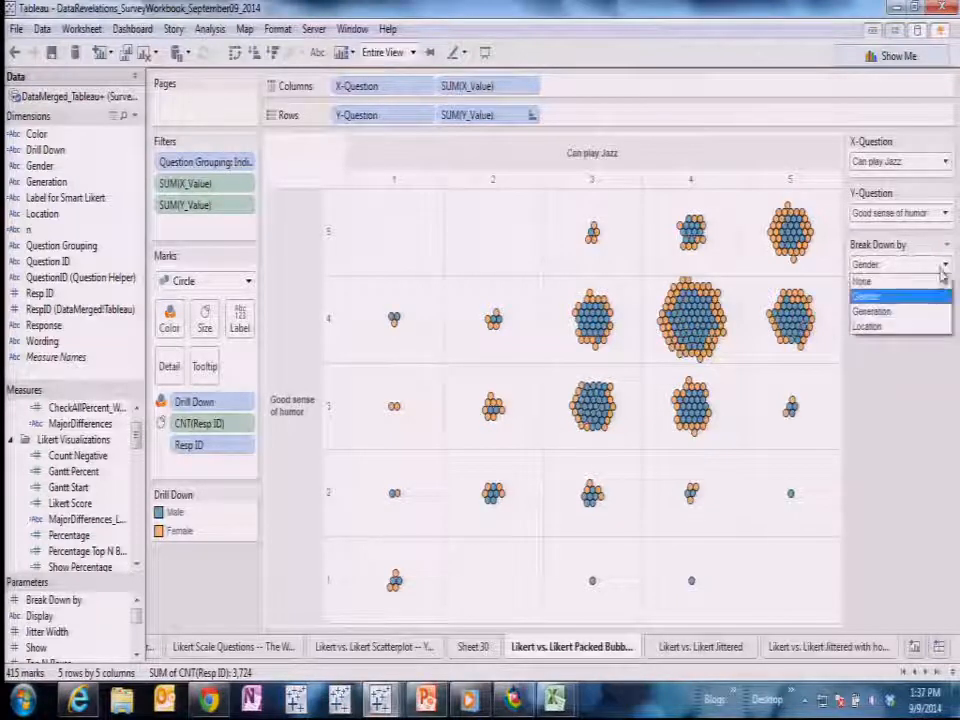
click(920, 280)
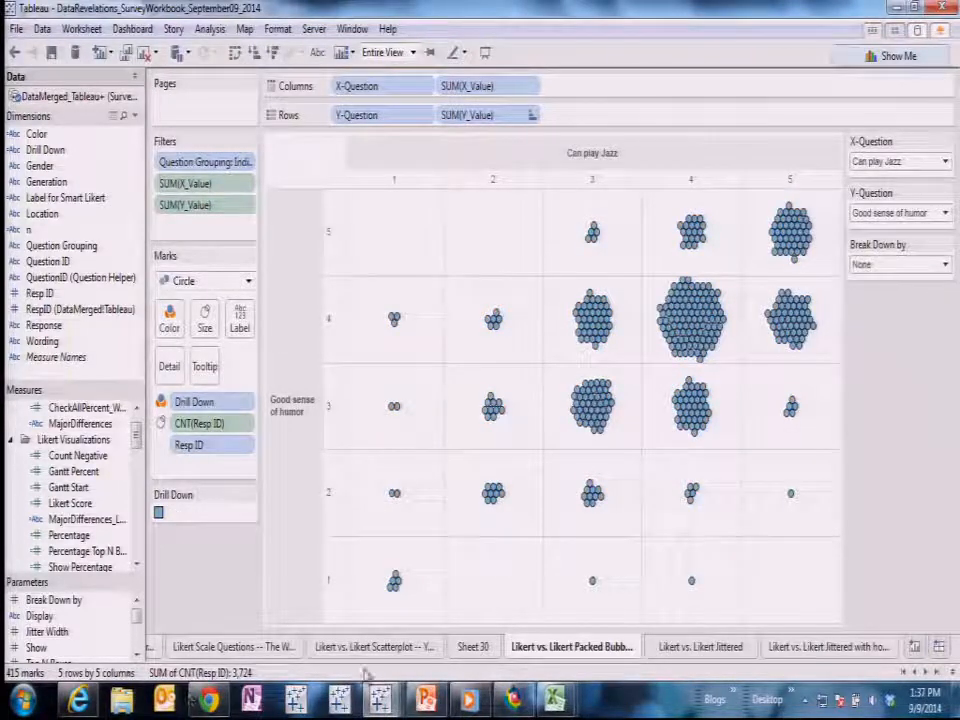
- Switch to the PowerPoint presentation and show slide 14, Check All That Apply Drill Down
click(426, 698)
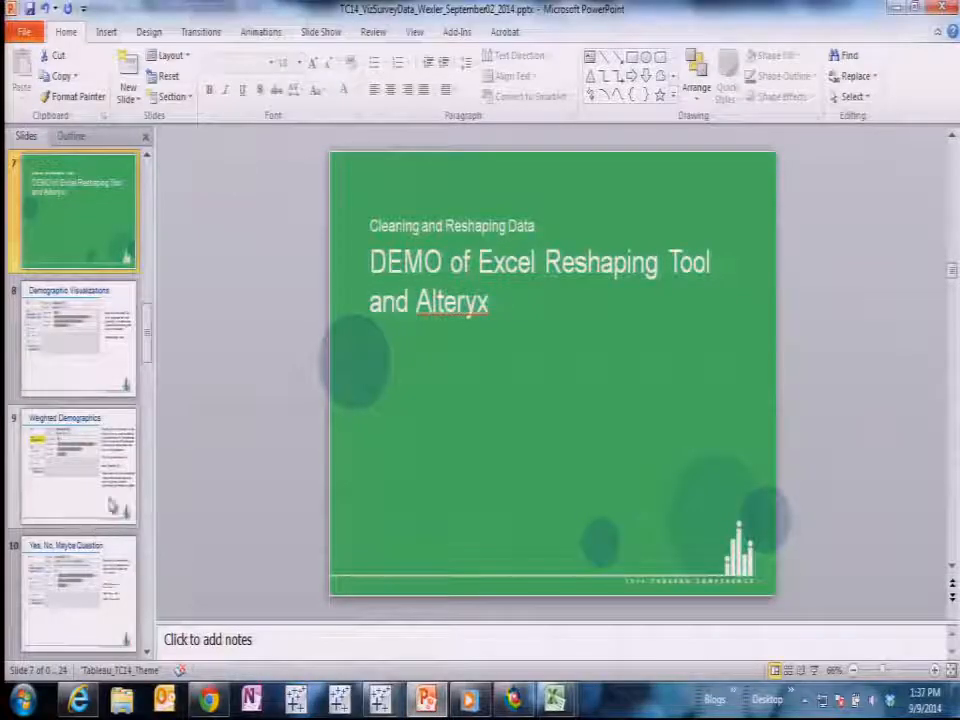
scroll(146, 520, down, 6)
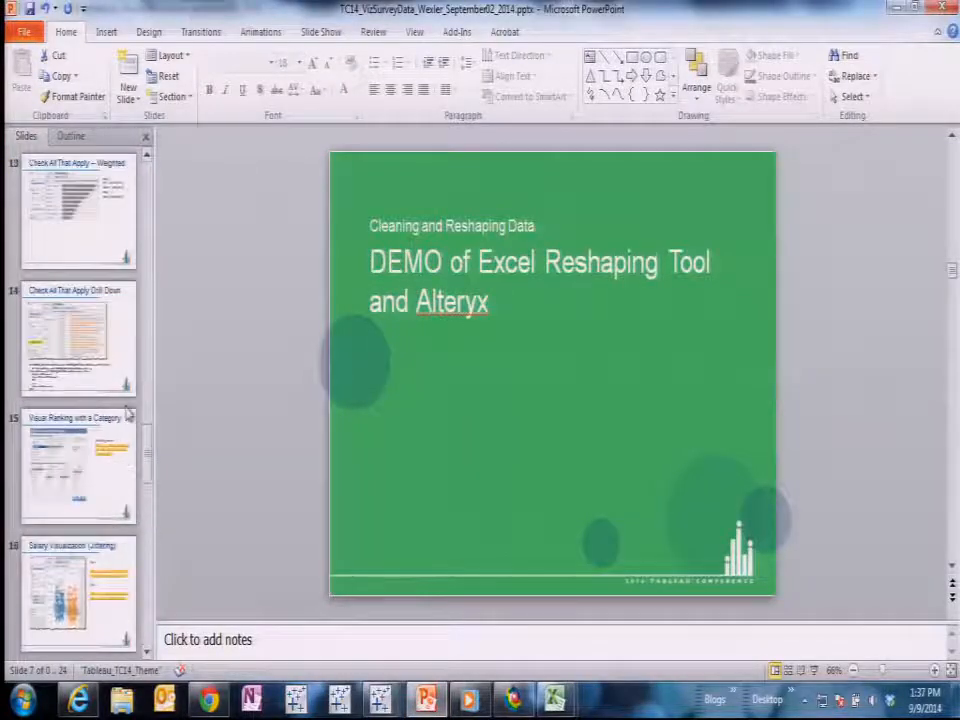
click(120, 365)
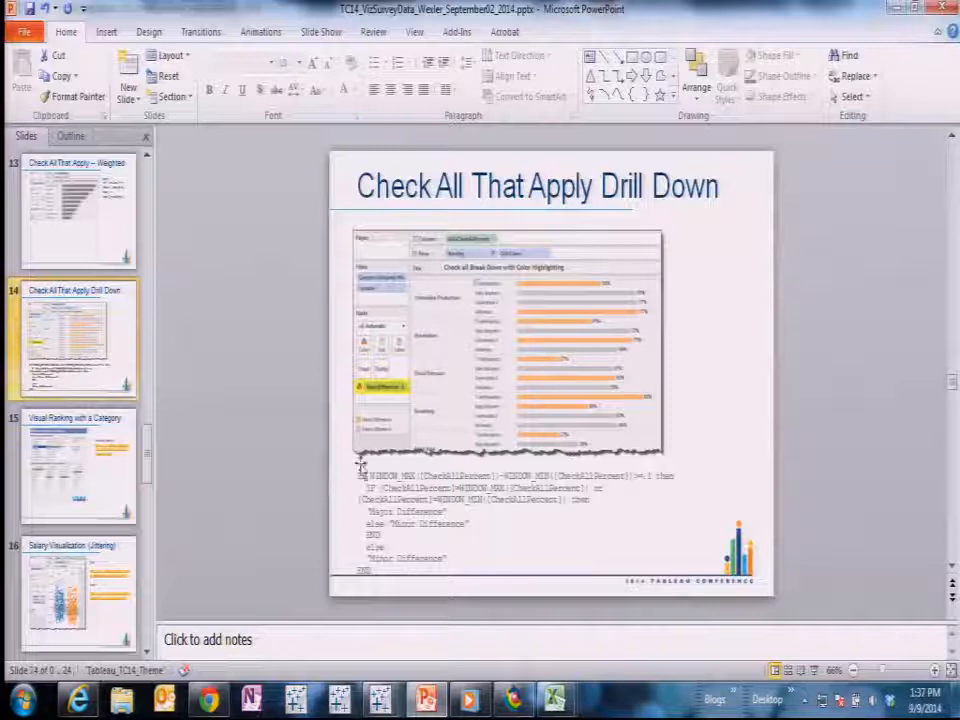